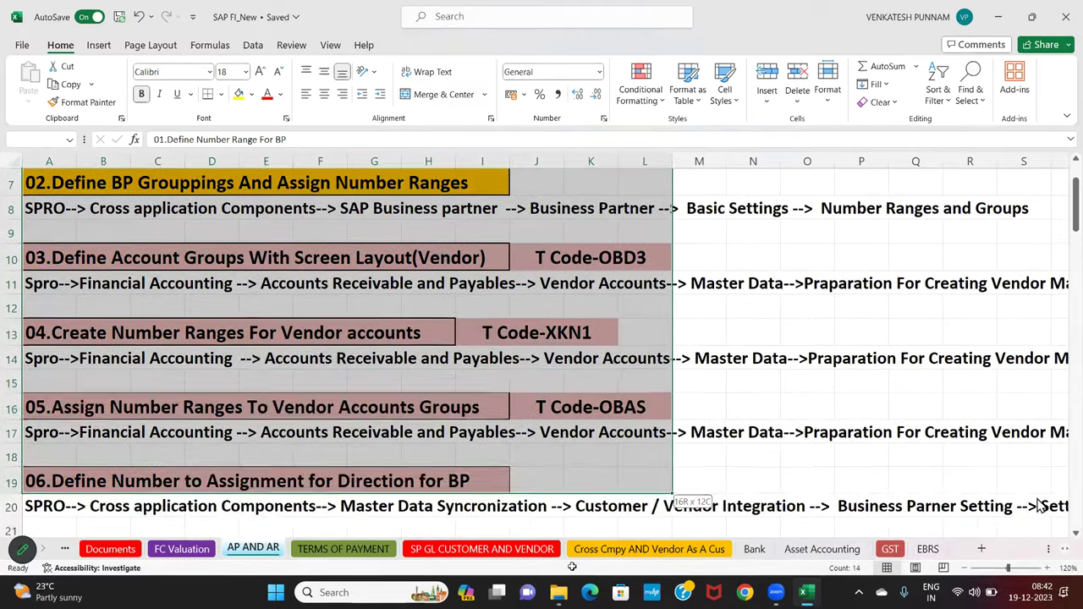
Select the '07.Define Tolerance(Vendors)' heading through its T Code-OBA3 cell in the Excel notes
scroll(537, 336, up, 1)
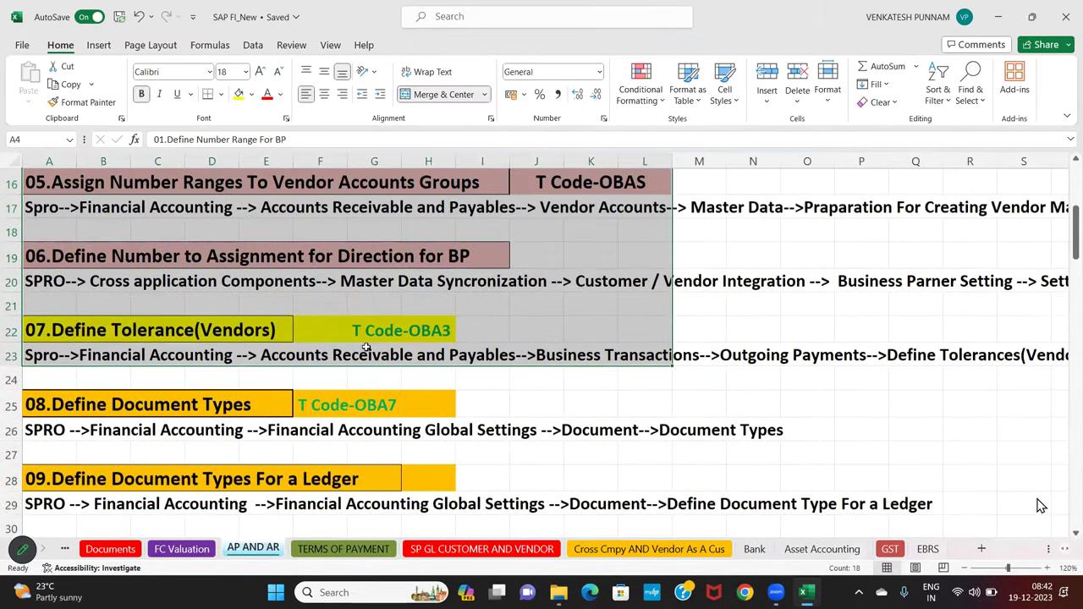
click(39, 330)
click(482, 306)
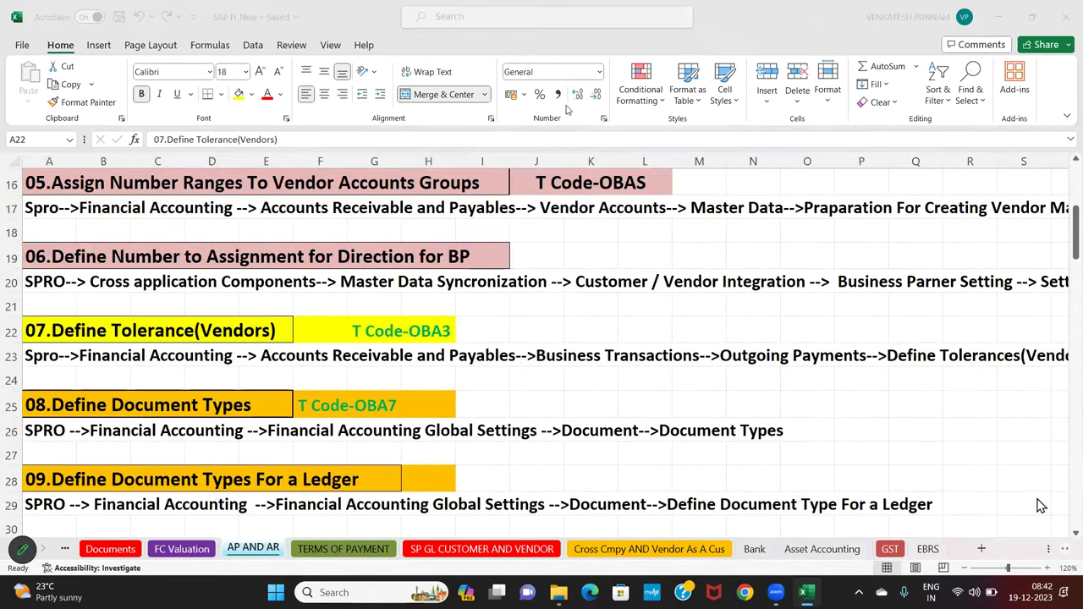
drag(127, 331, 418, 338)
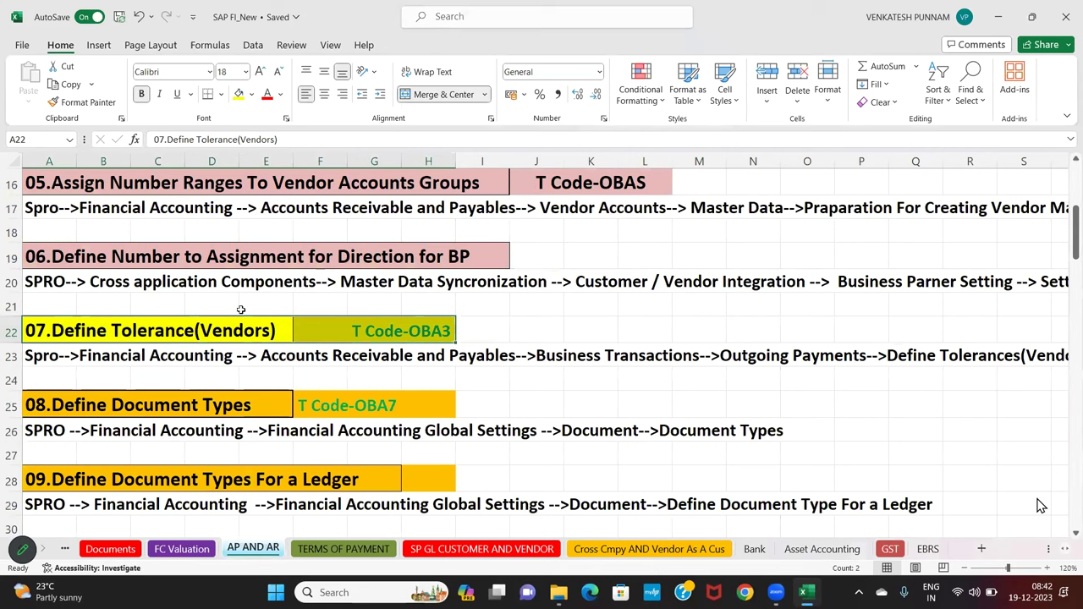
click(59, 262)
drag(472, 262, 480, 262)
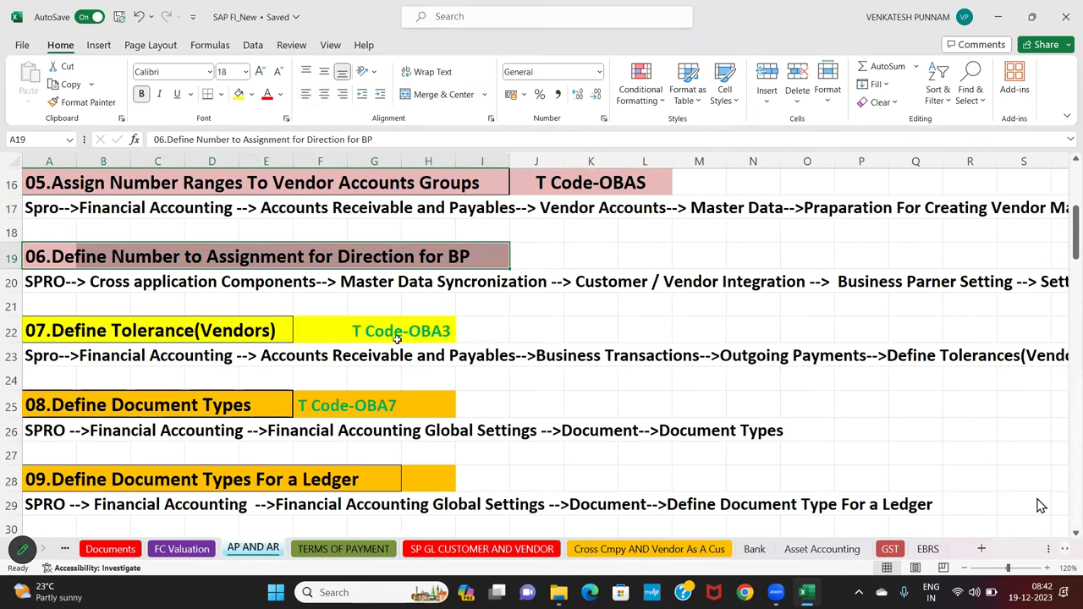
drag(31, 333, 435, 332)
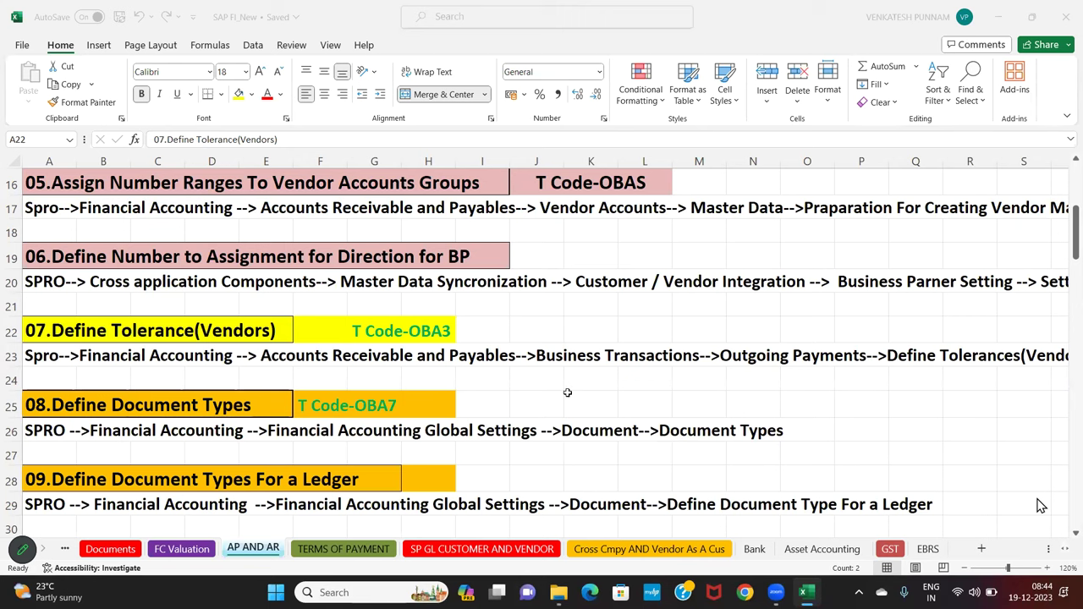
click(119, 377)
drag(52, 330, 429, 343)
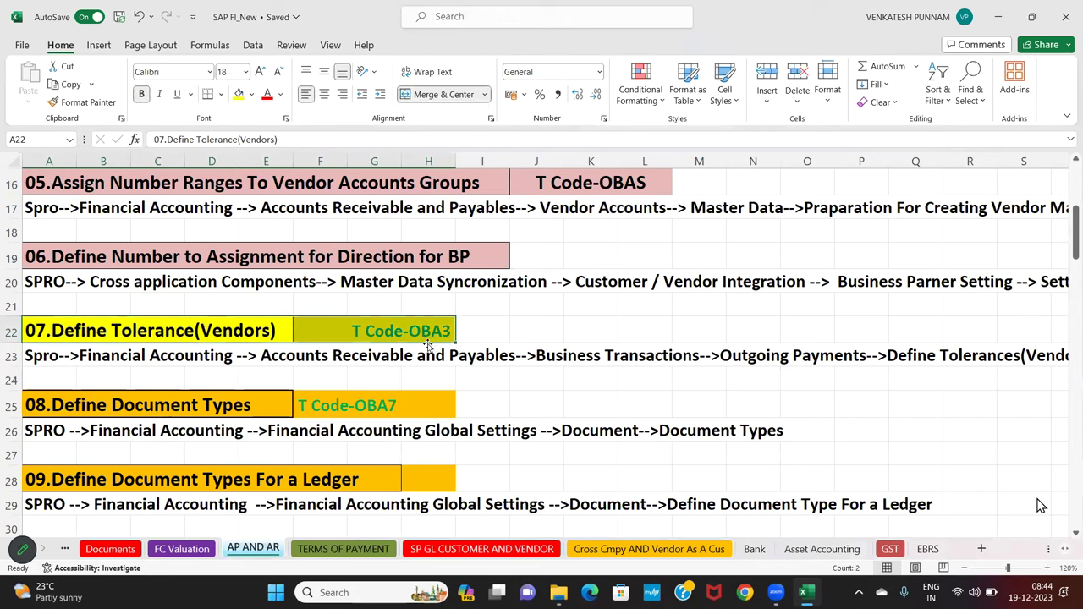
click(426, 335)
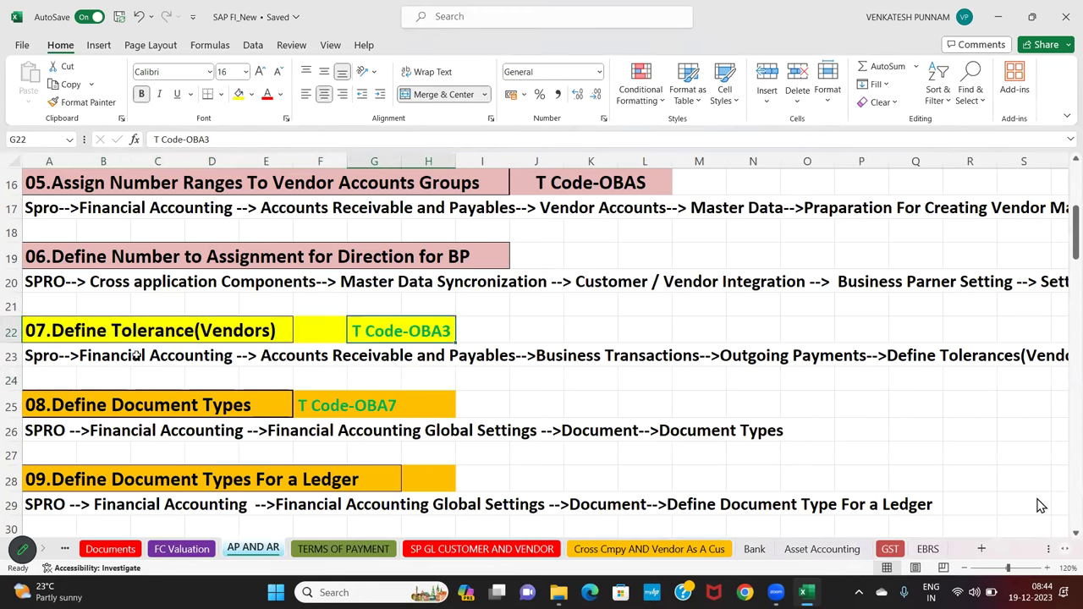
click(264, 332)
drag(264, 332, 420, 342)
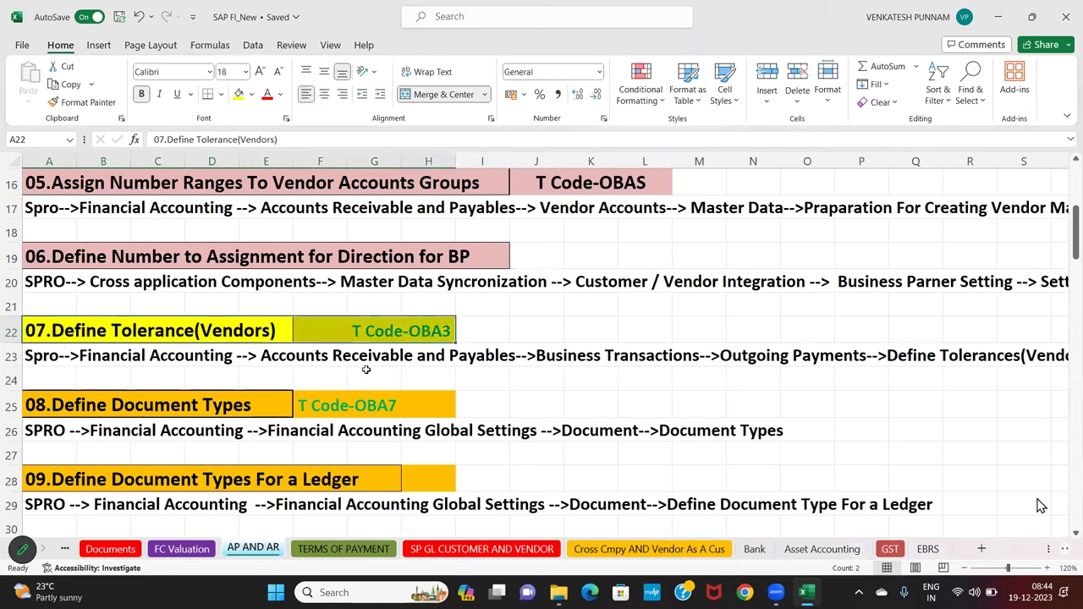
click(419, 341)
Check the empty cells along row 24 and select the navigation path rows below the heading
click(75, 382)
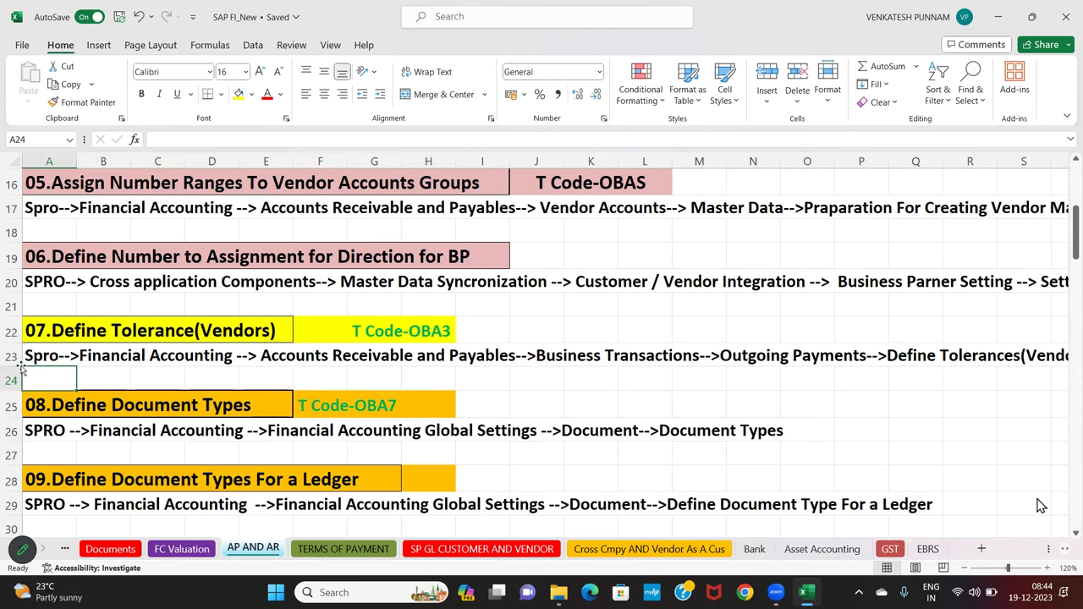
click(151, 377)
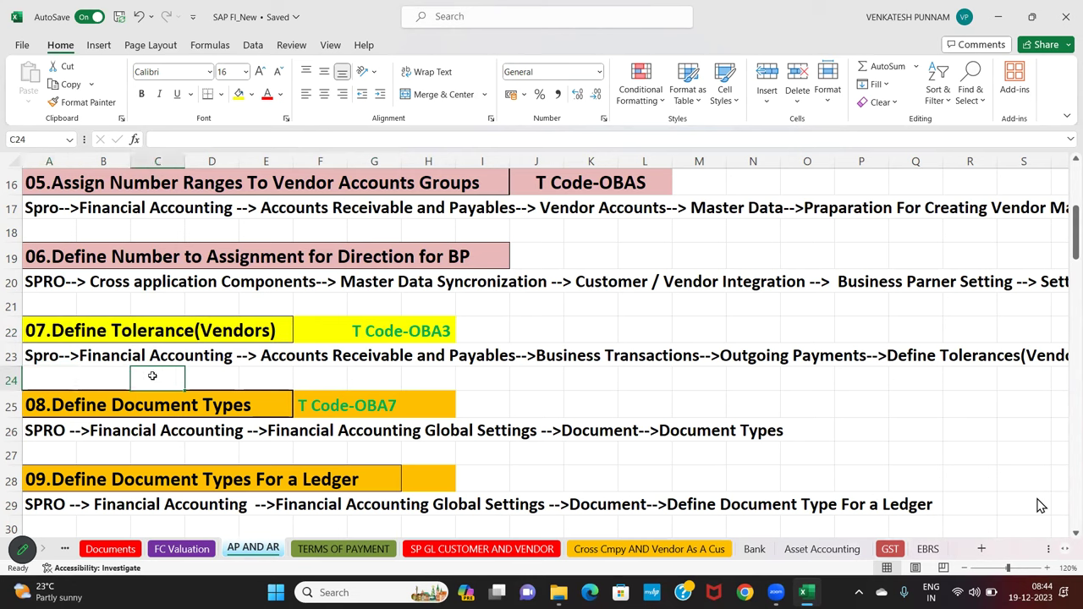
click(331, 372)
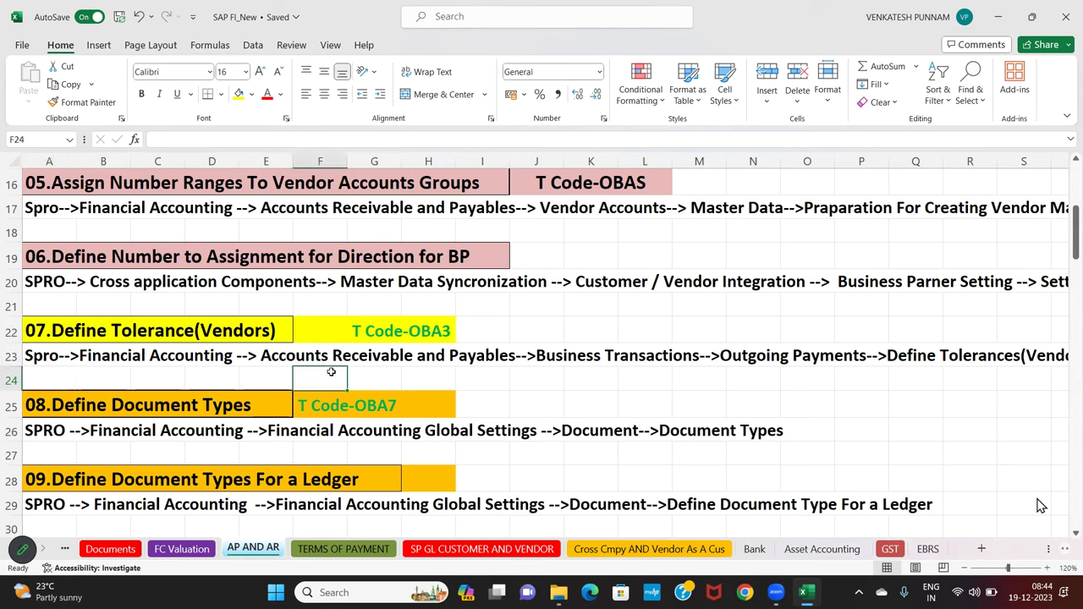
click(590, 378)
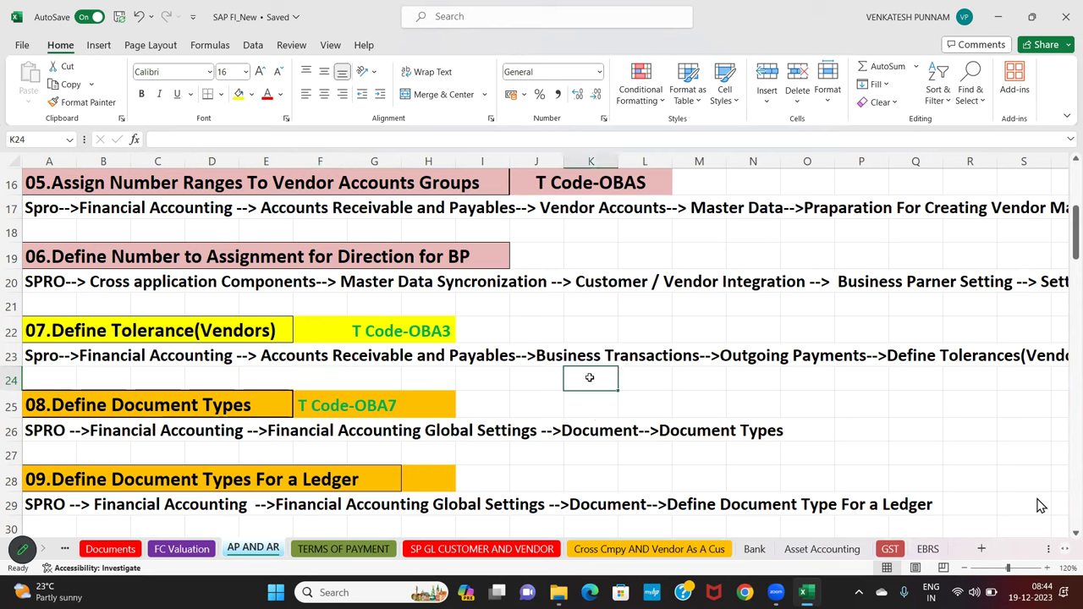
click(753, 374)
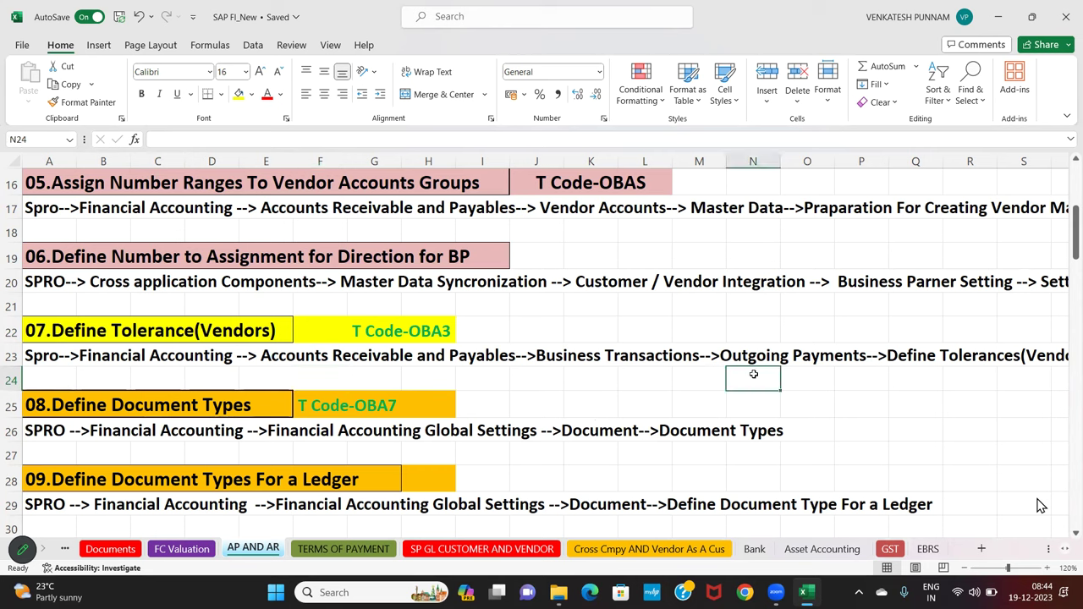
key(Right)
key(Right)
key(Right)
key(Right)
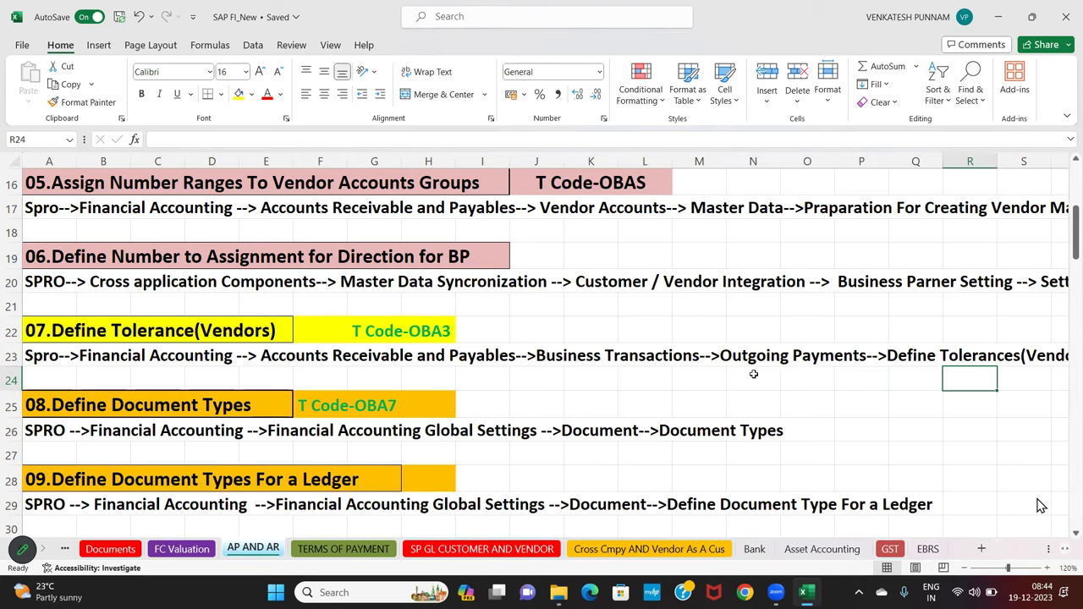
key(Right)
key(Right)
key(Right)
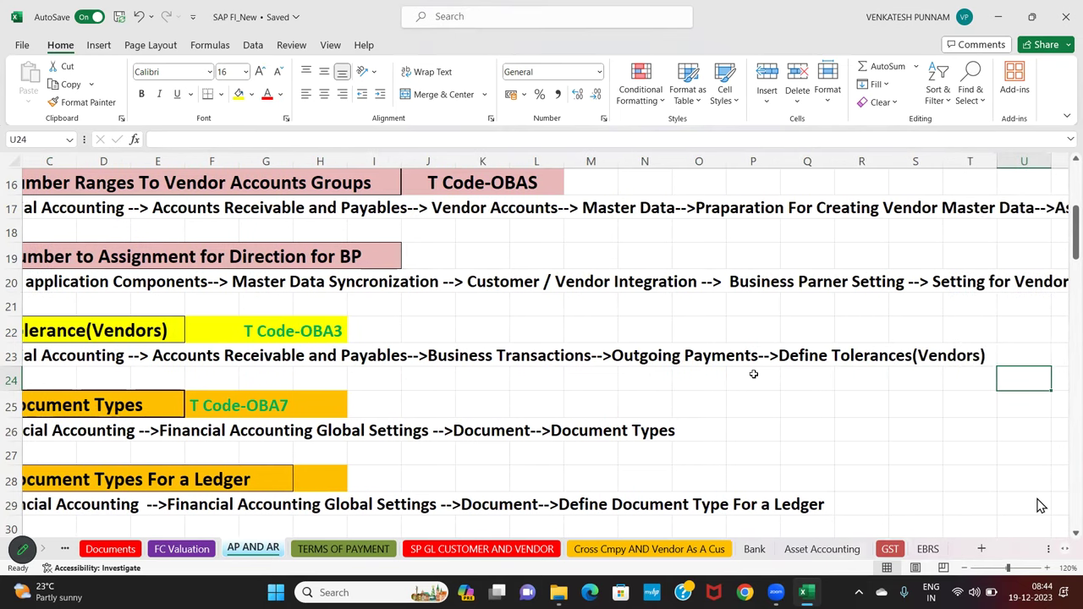
key(Left)
key(Left)
key(Left)
key(Left)
key(Left)
key(Left)
key(Left)
key(Left)
key(Left)
key(Left)
key(Left)
key(Left)
key(Left)
key(Left)
key(Left)
key(Left)
key(Left)
key(Left)
key(Left)
key(Left)
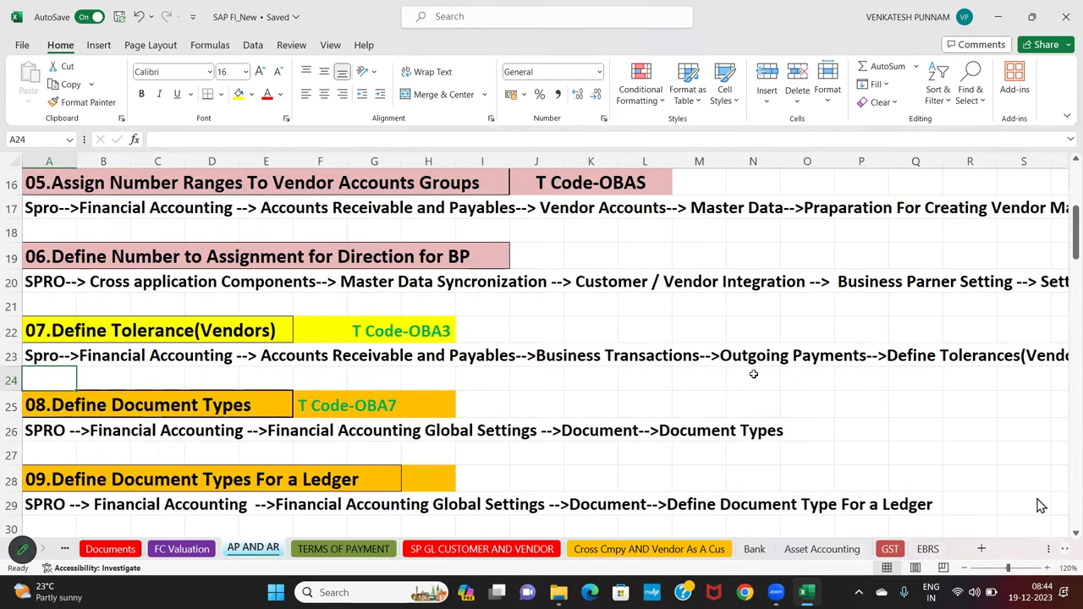
click(378, 330)
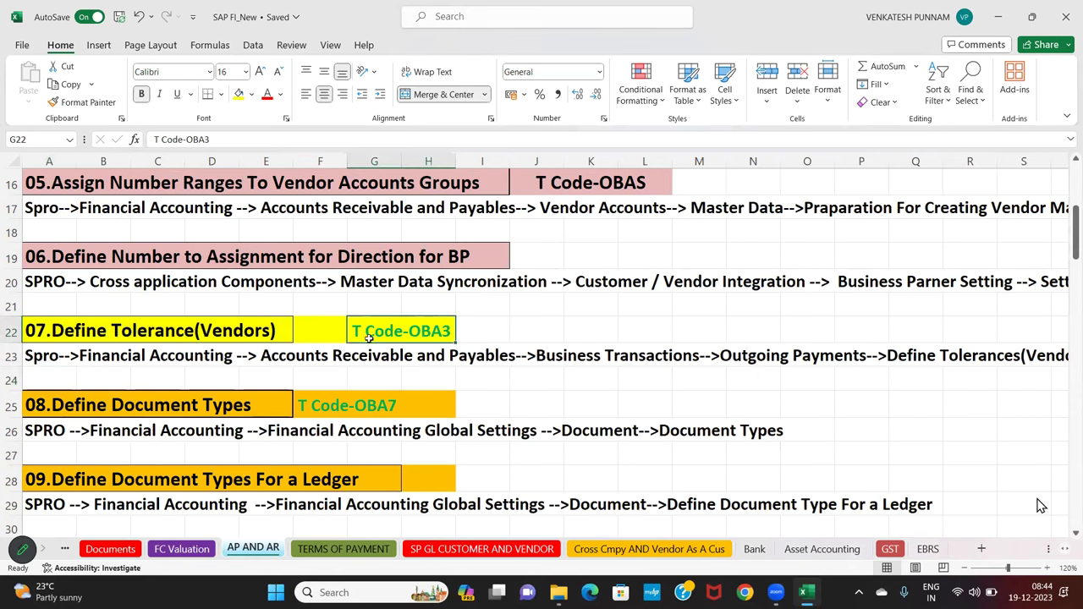
drag(49, 362, 1034, 411)
click(804, 505)
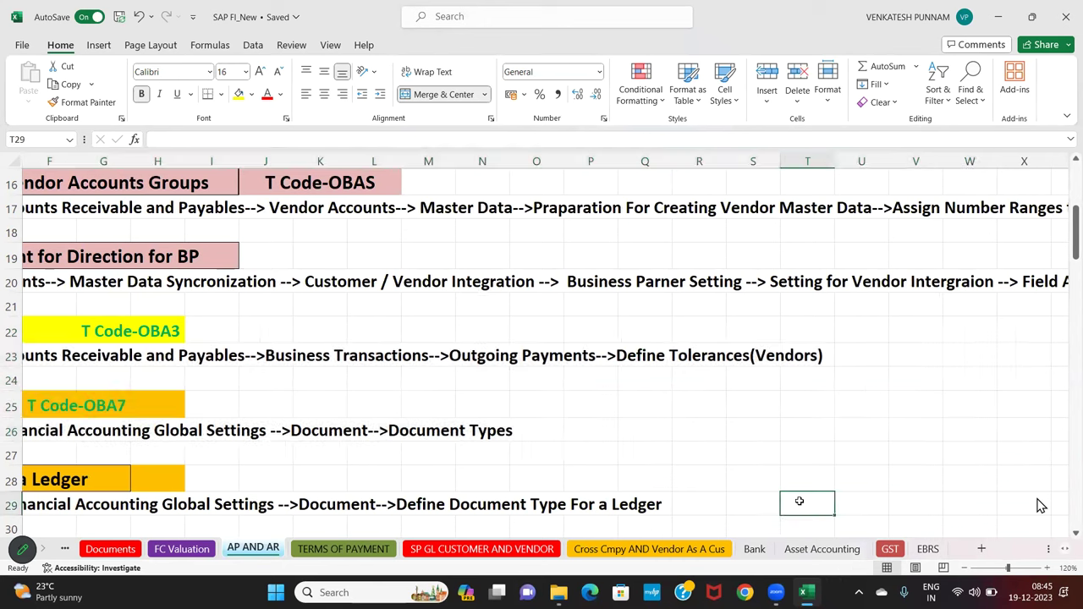
Connect with mstsc, re-enter the password with Caps Lock off, and accept the certificate warning
key(super+r)
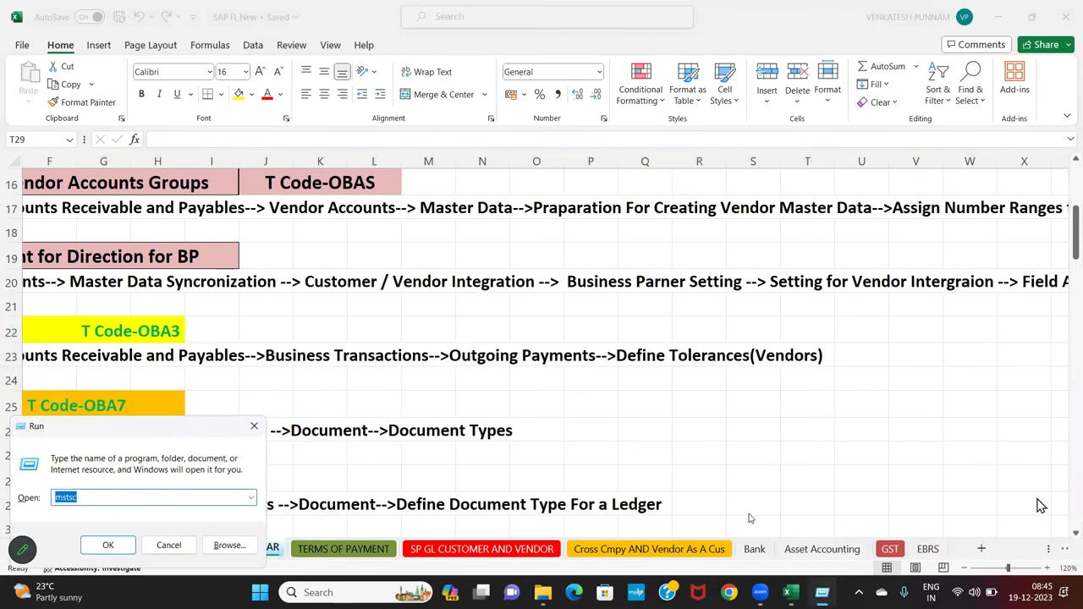
key(Return)
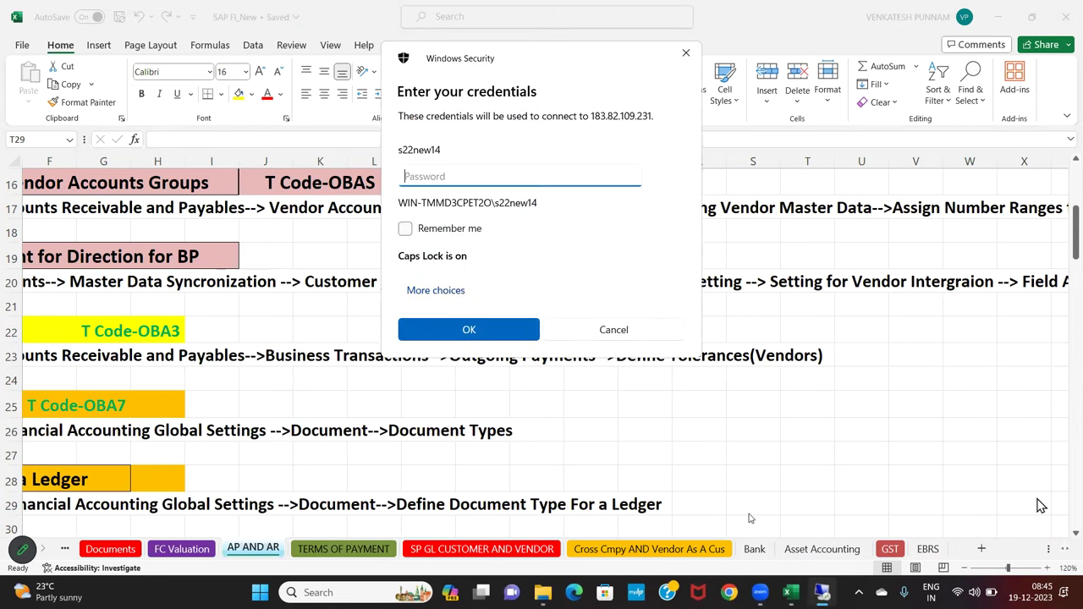
text(••••••)
key(Return)
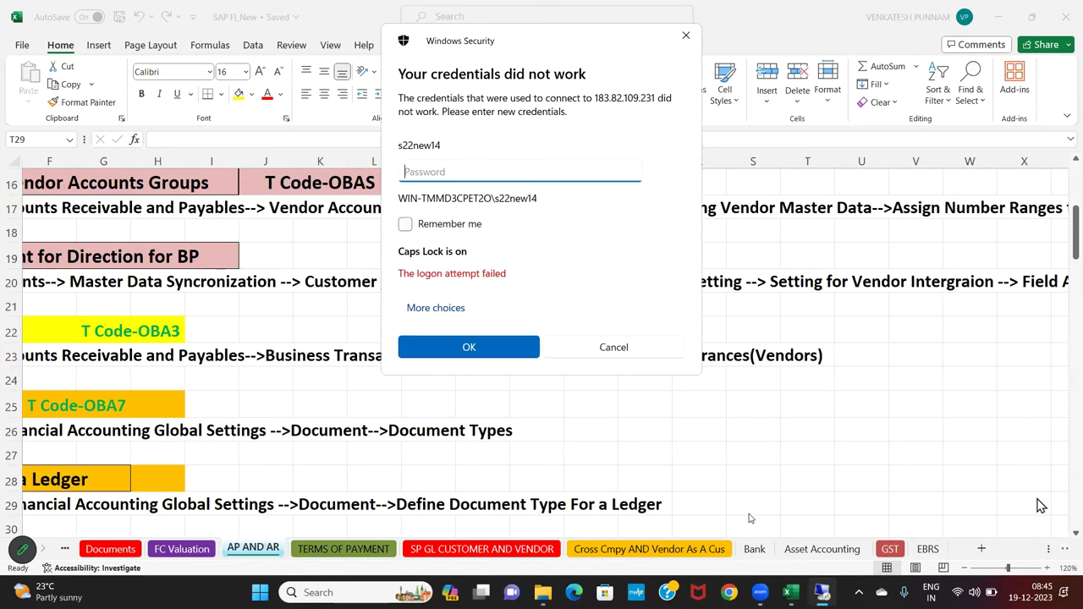
key(Caps_Lock)
text(••••••)
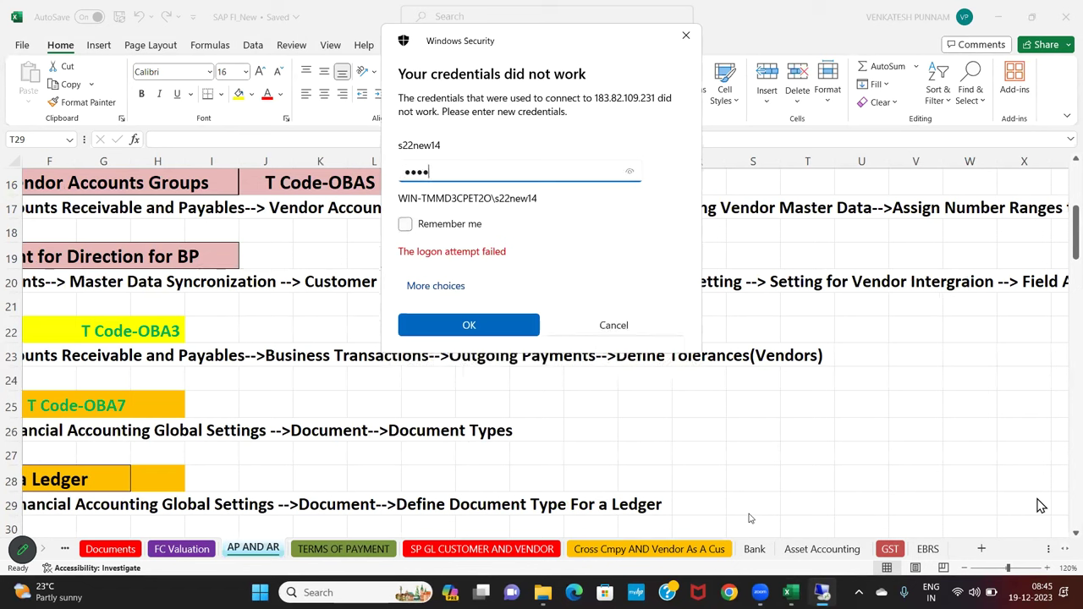
key(Return)
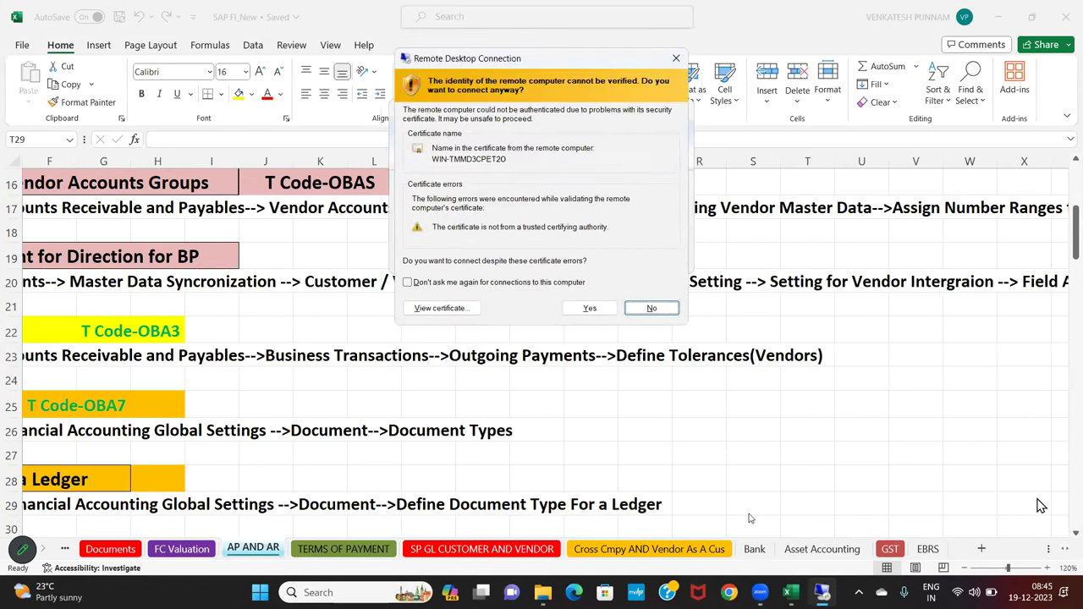
click(580, 309)
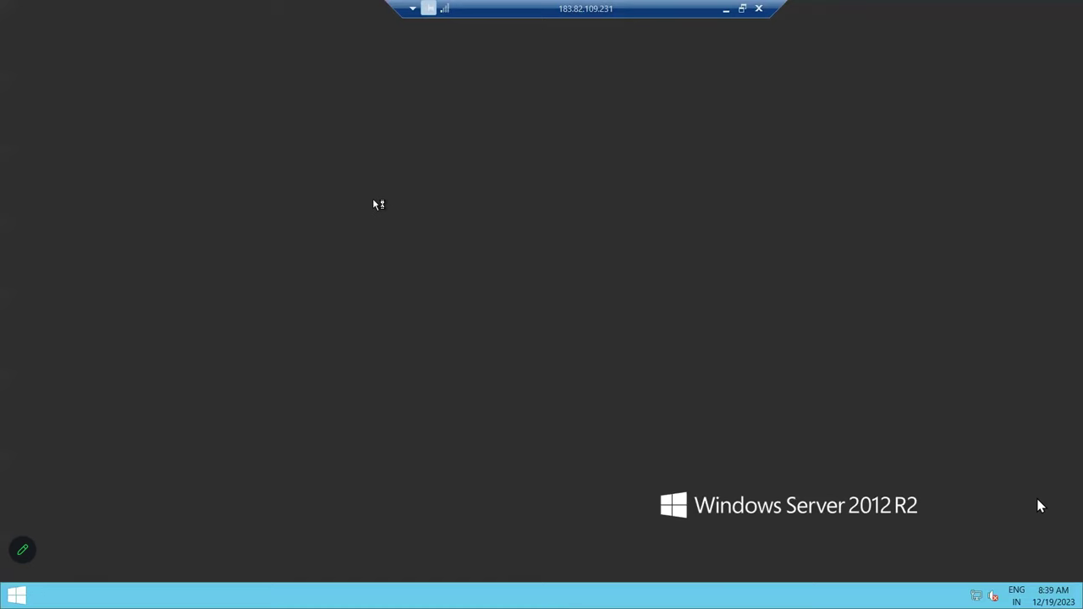
Launch SAP Logon, choose the S4HANA system, and sign in with the user name and password
double_click(26, 317)
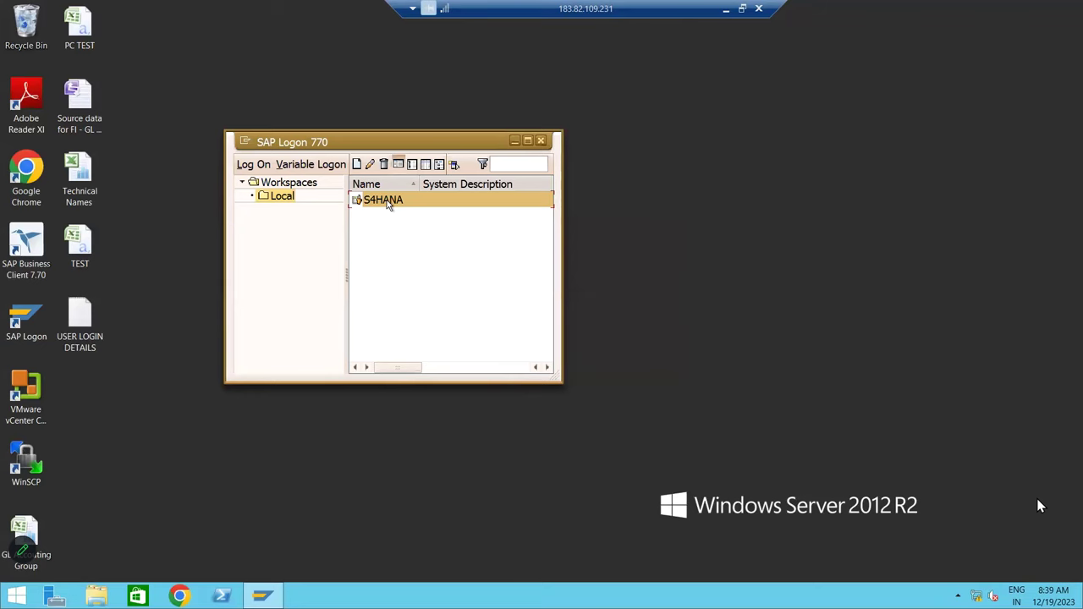
double_click(386, 200)
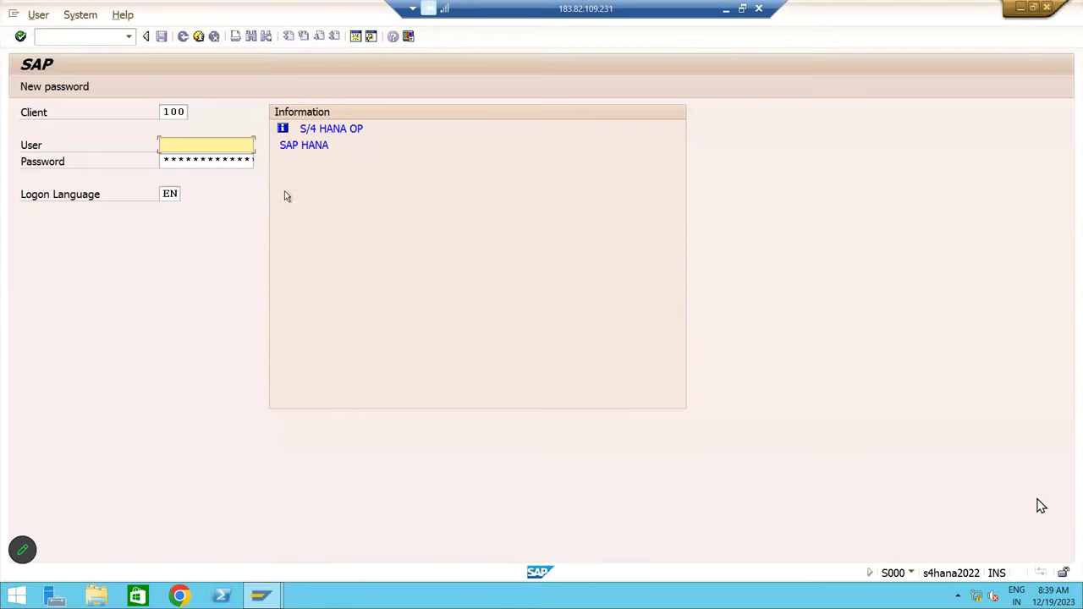
key(Tab)
click(187, 145)
text(king)
click(182, 161)
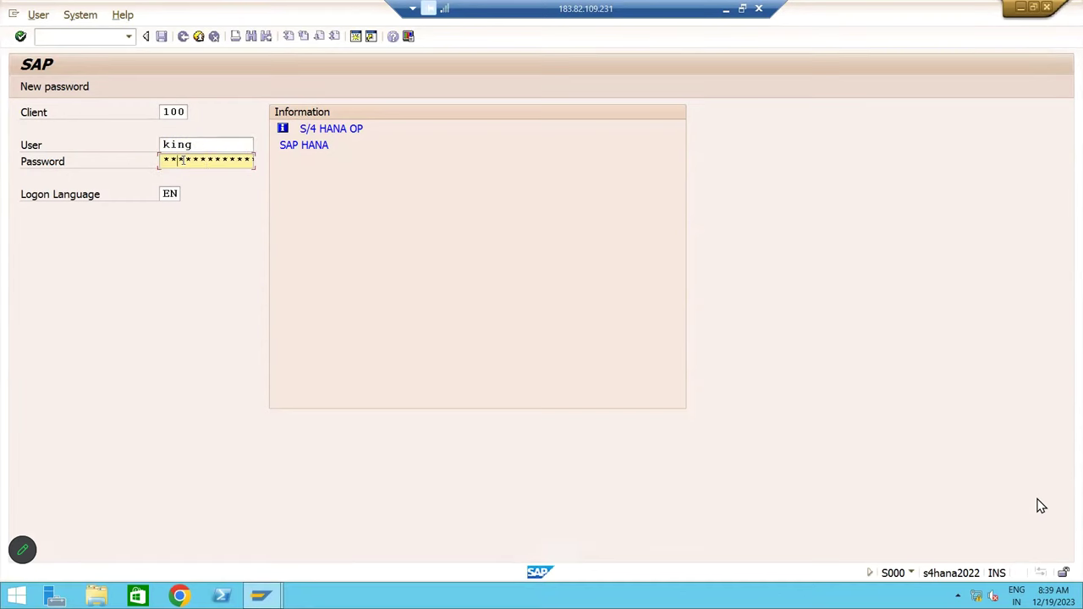
text(*)
key(Return)
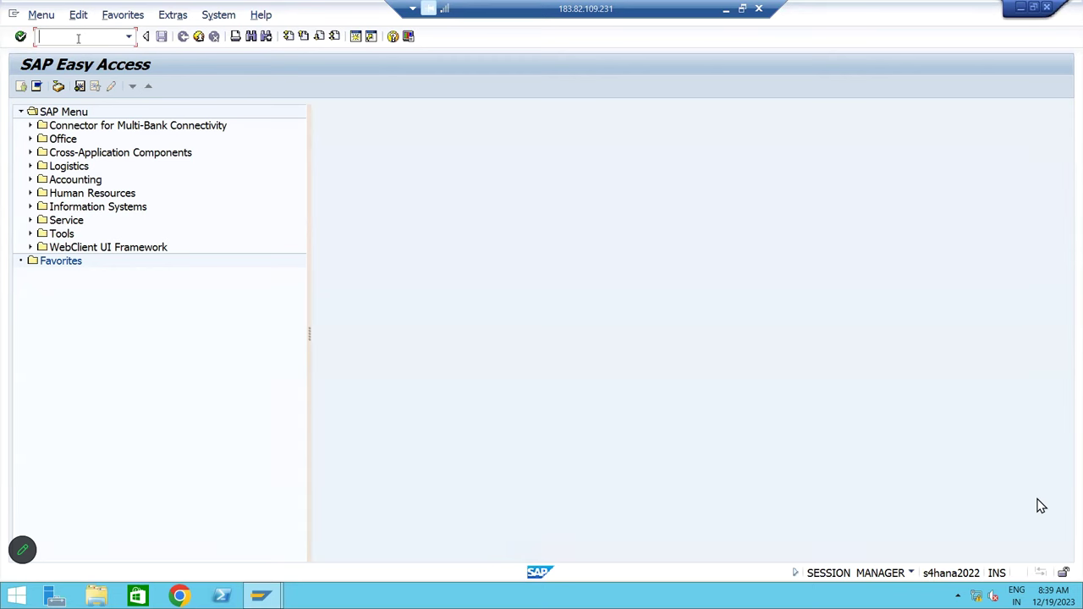
Run SPRO, open the SAP Reference IMG, and expand Financial Accounting to Accounts Receivable and Accounts Payable
text(SPRO)
key(Return)
click(71, 88)
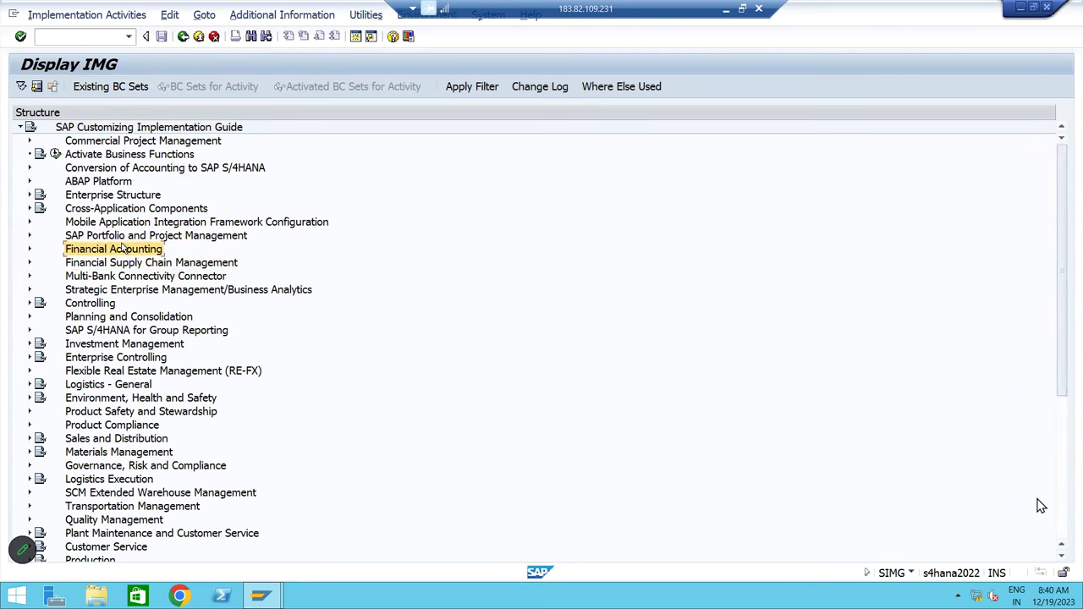
key(Right)
key(Down)
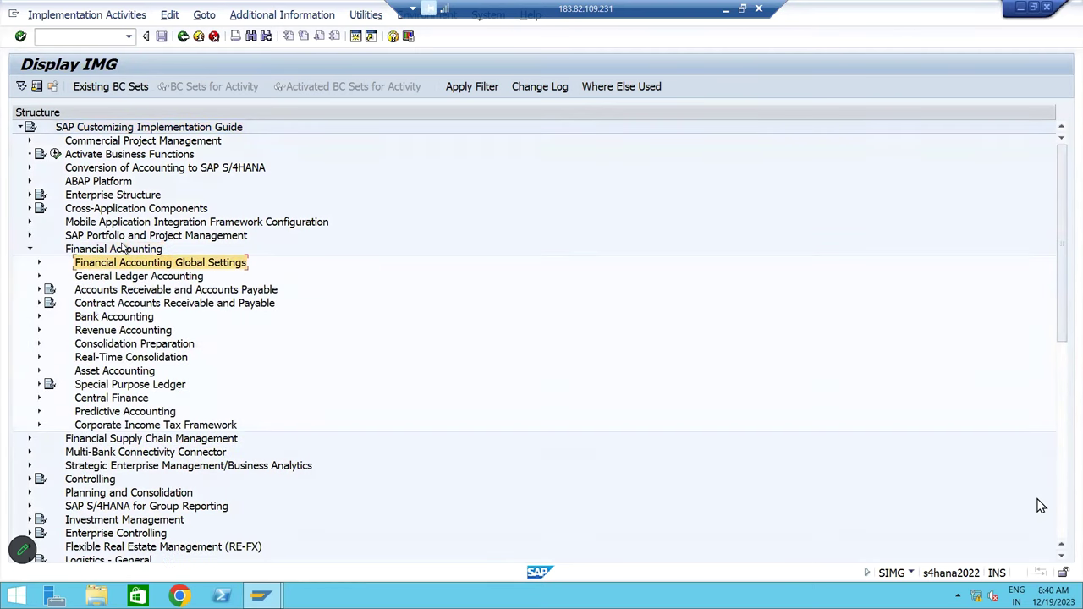
key(Down)
key(Down)
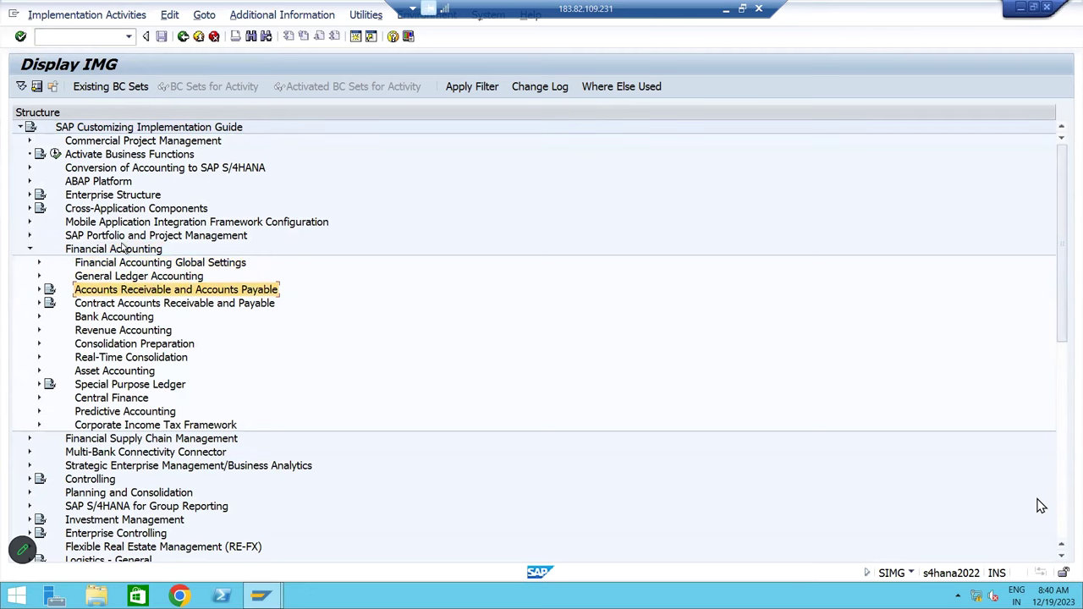
Expand Business Transactions > Outgoing Payments > Manual Outgoing Payments to reach Define Tolerances (Suppliers)
key(Right)
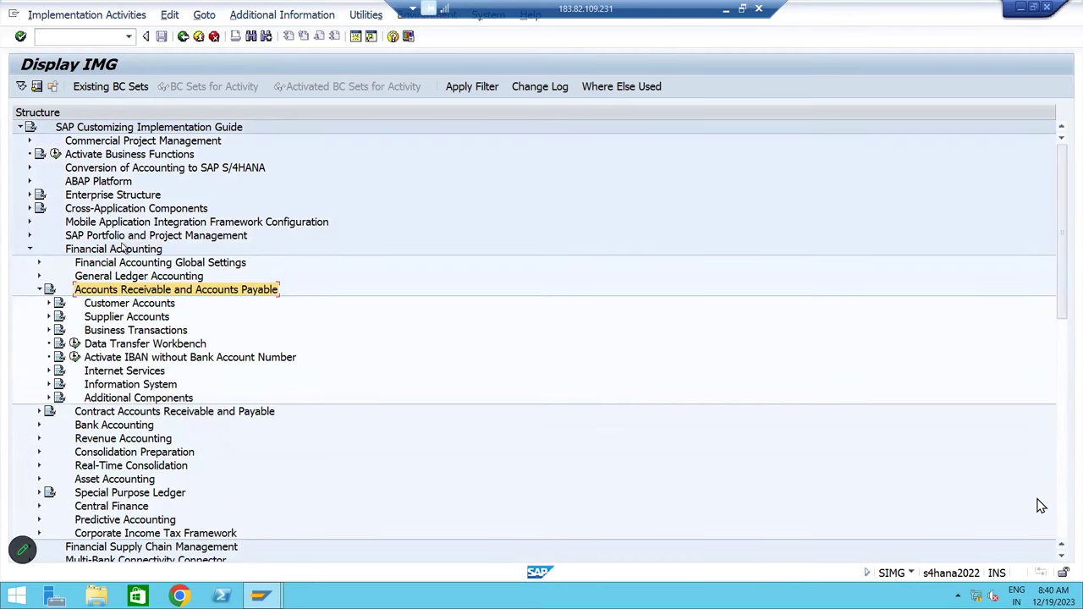
key(Down)
key(Down)
key(Down)
key(Right)
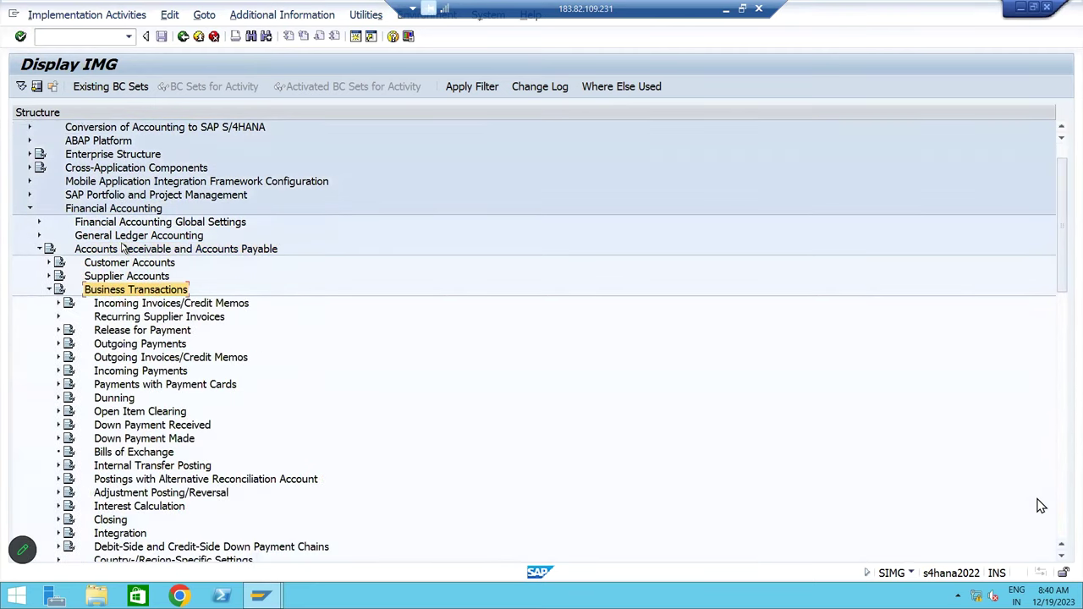
key(Down)
key(Down)
key(Down)
key(Down)
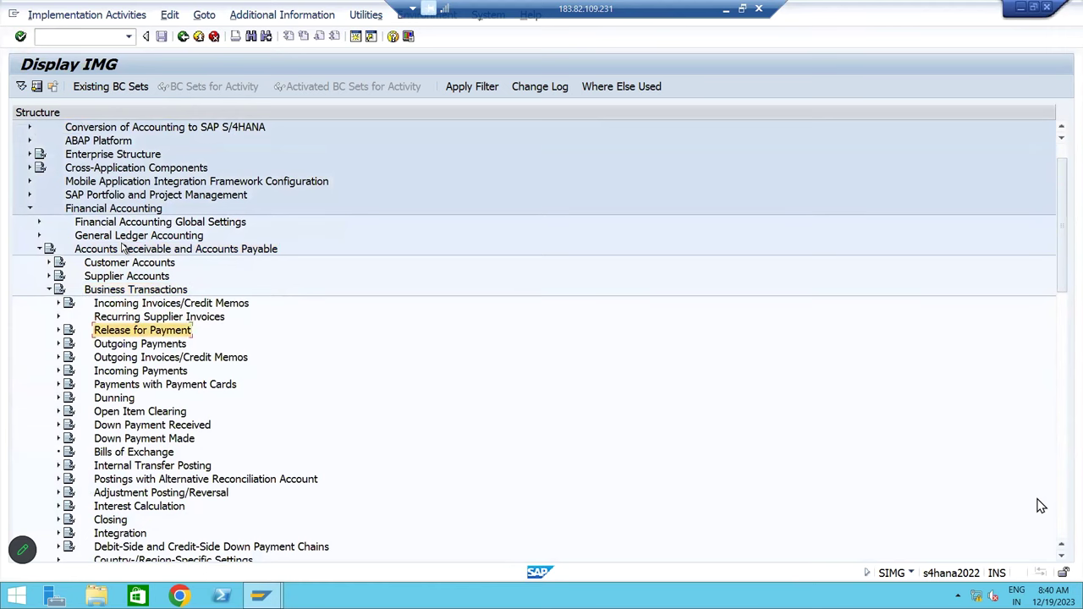
key(Right)
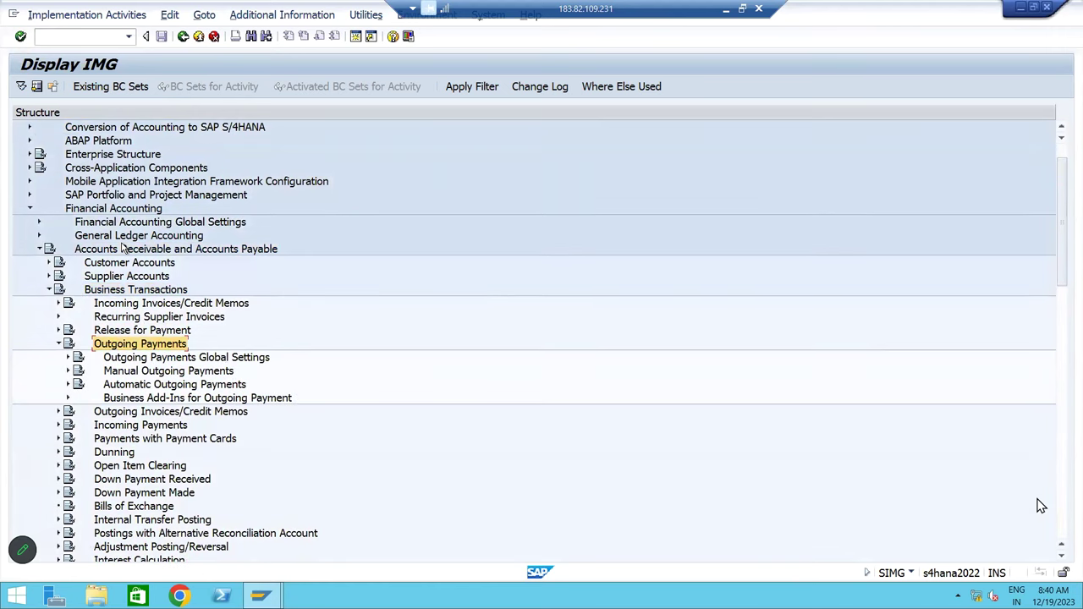
key(Down)
key(Down)
key(Right)
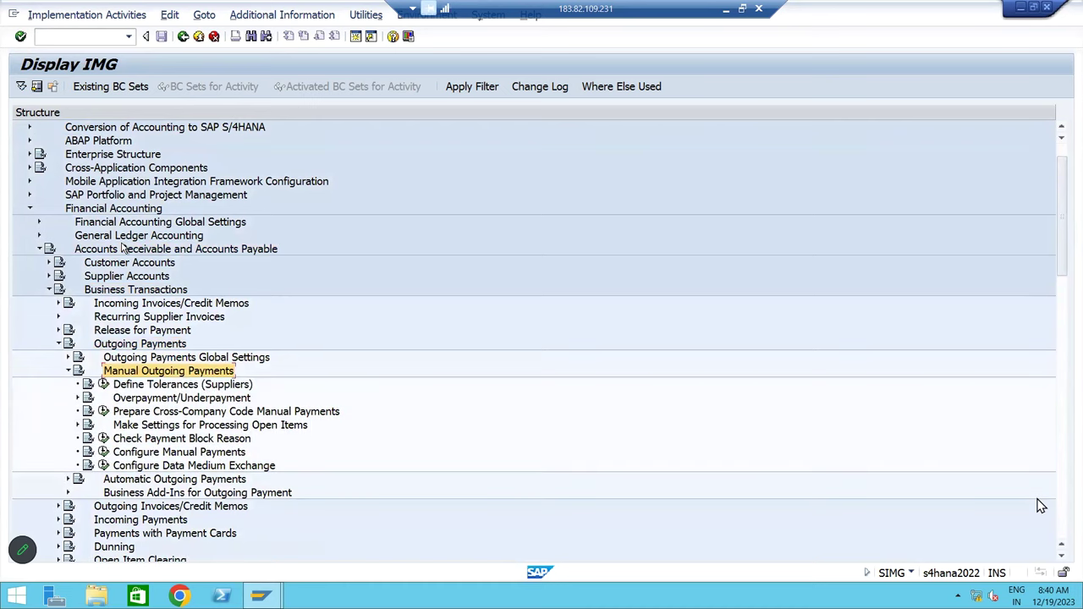
key(Down)
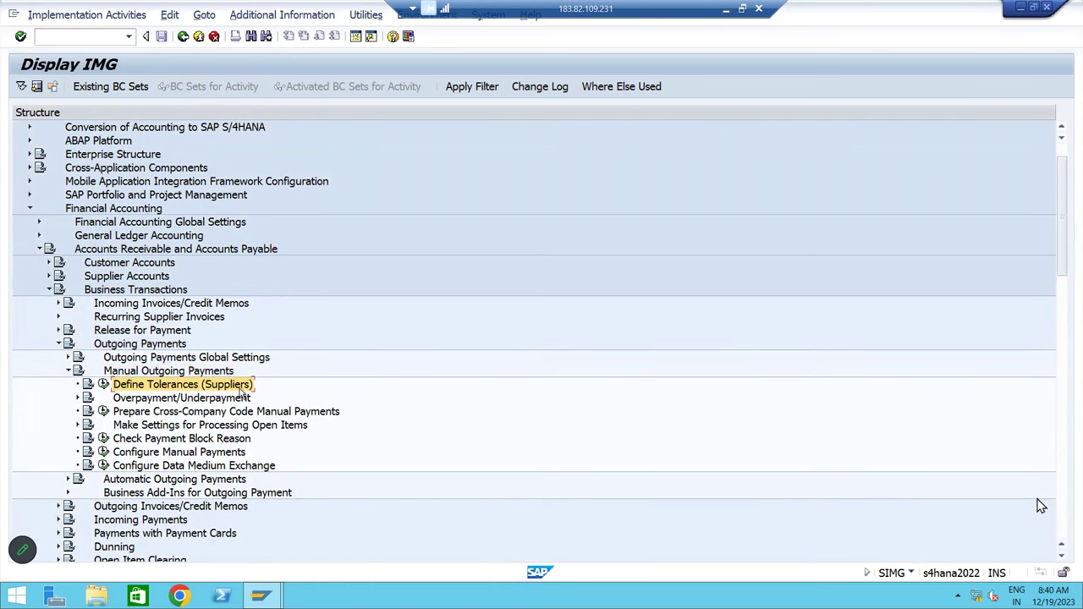
Create a new supplier tolerance entry for company BM10 described as 'BM10 Tolerance Group'
click(102, 385)
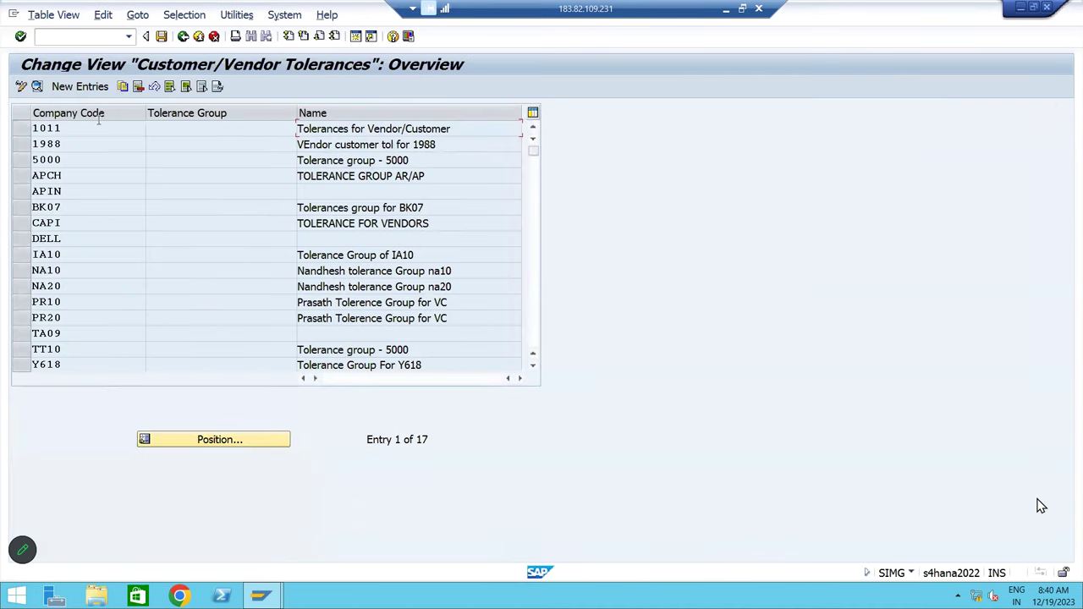
click(96, 88)
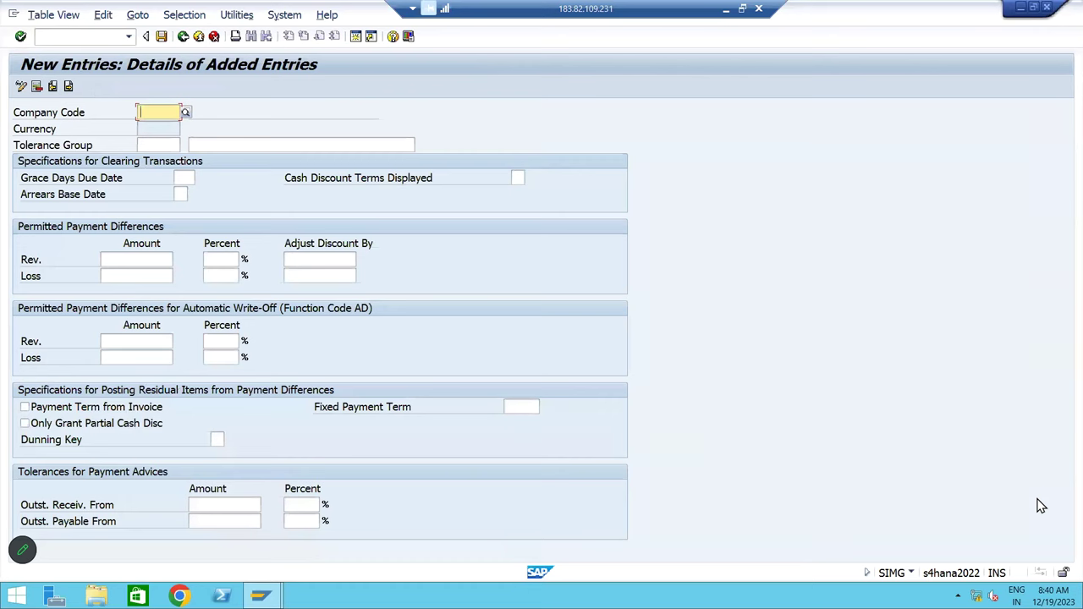
text(BM10)
key(Return)
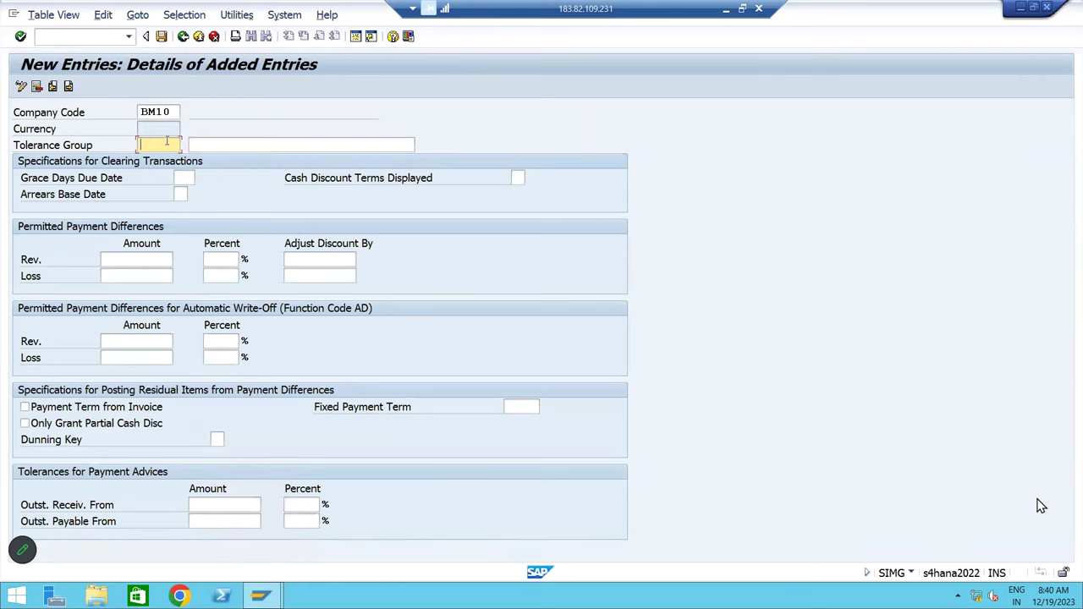
click(216, 144)
text(BM)
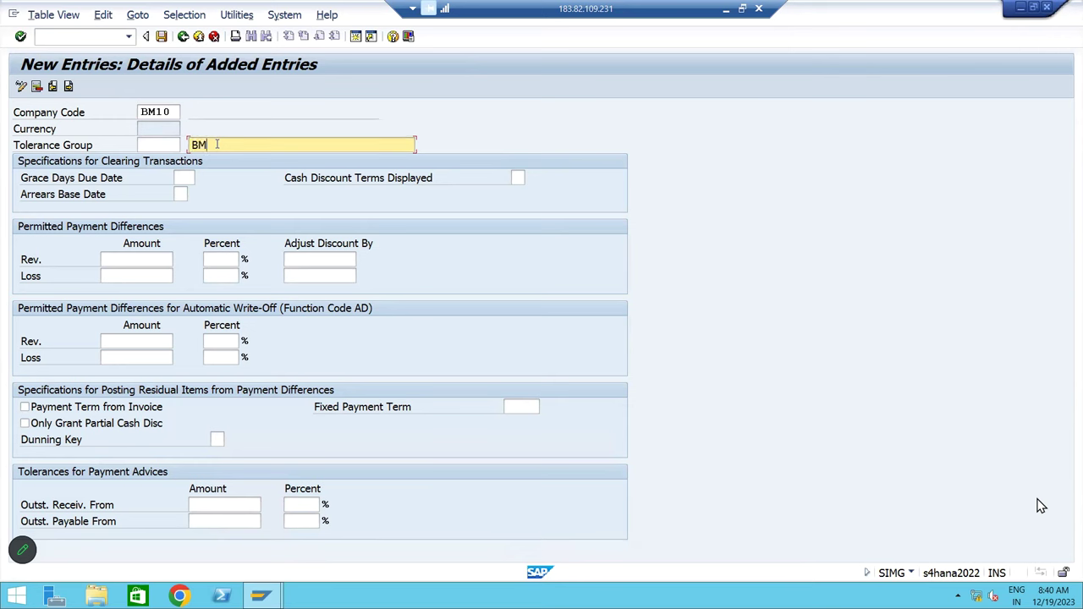
text(10 Tolerance Group)
Set permitted payment difference limits of 10 and 1% for revenue and loss
click(113, 263)
click(113, 277)
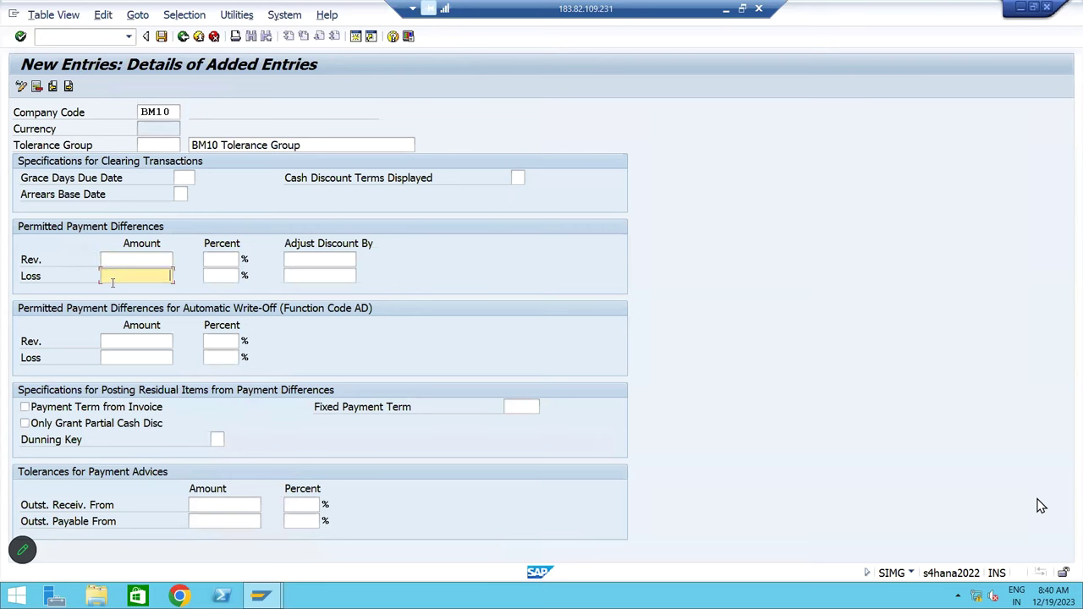
click(128, 344)
click(131, 359)
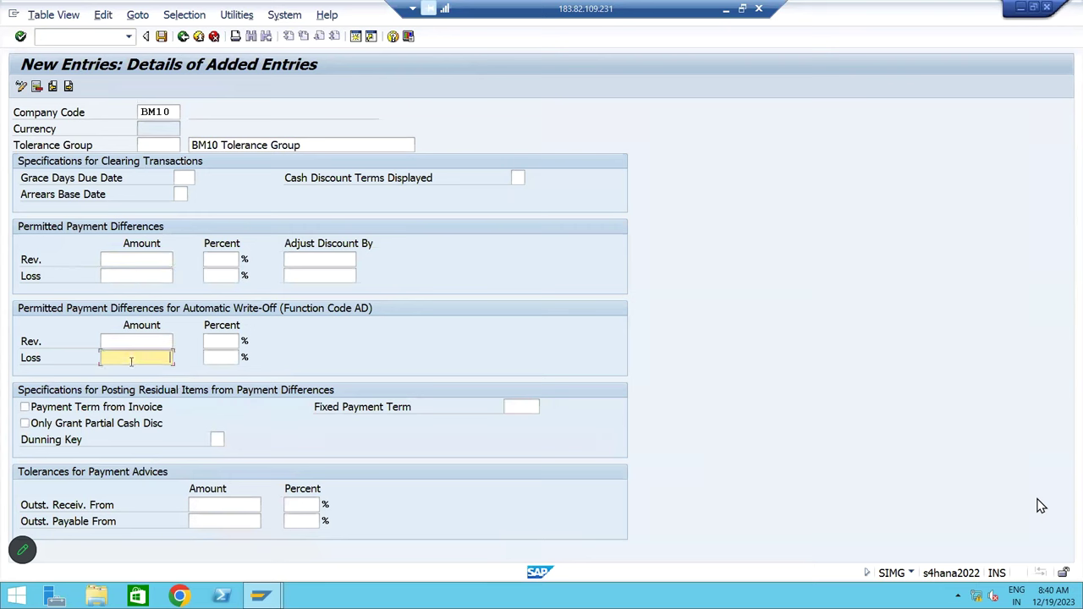
click(111, 262)
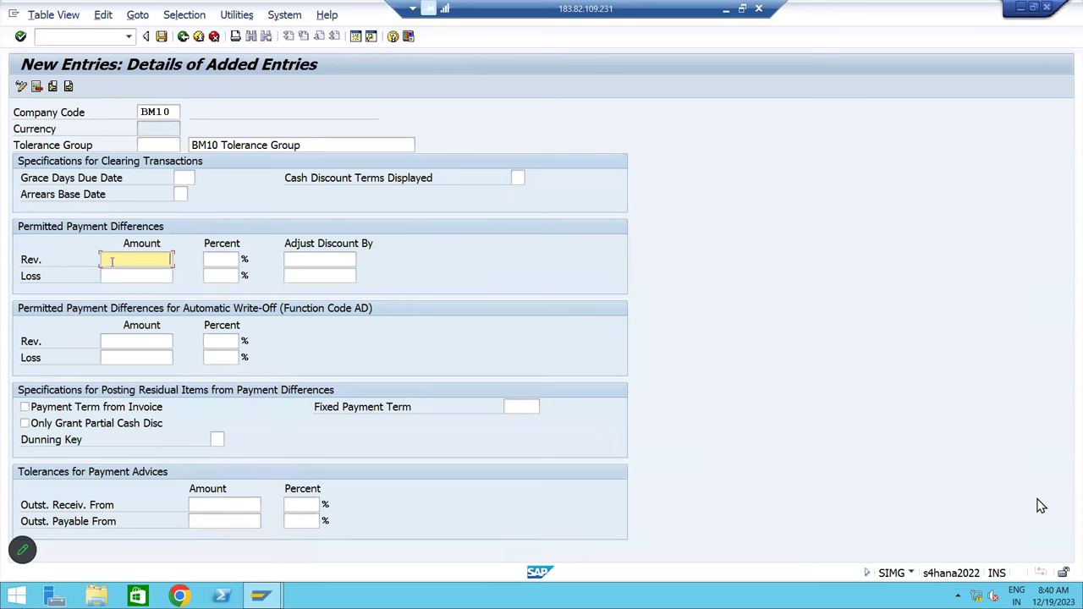
key(Tab)
text(1)
key(Down)
text(1)
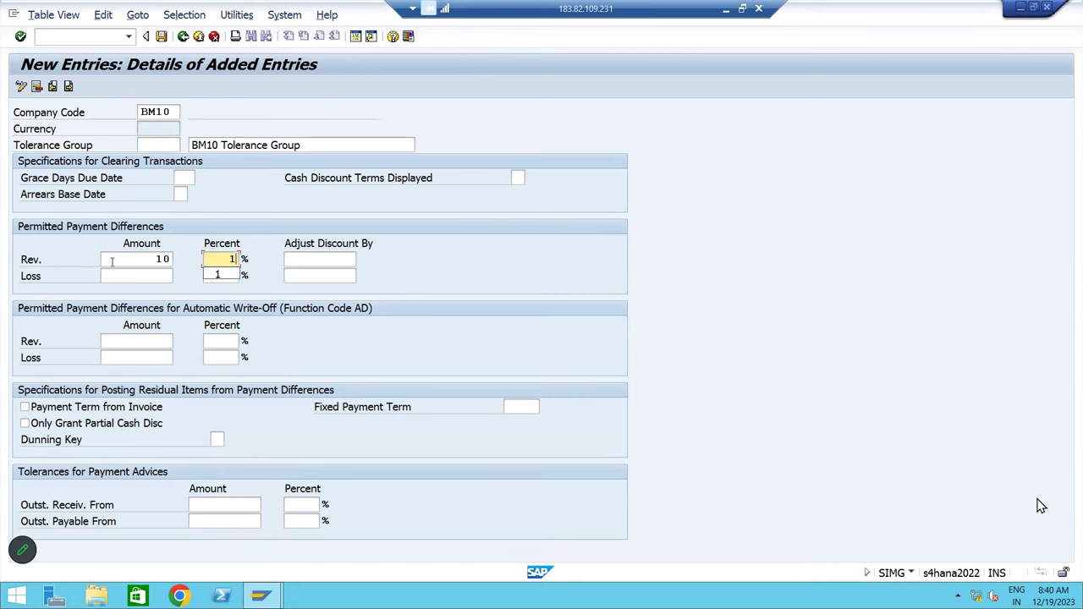
key(Tab)
key(Tab)
text(10)
key(Tab)
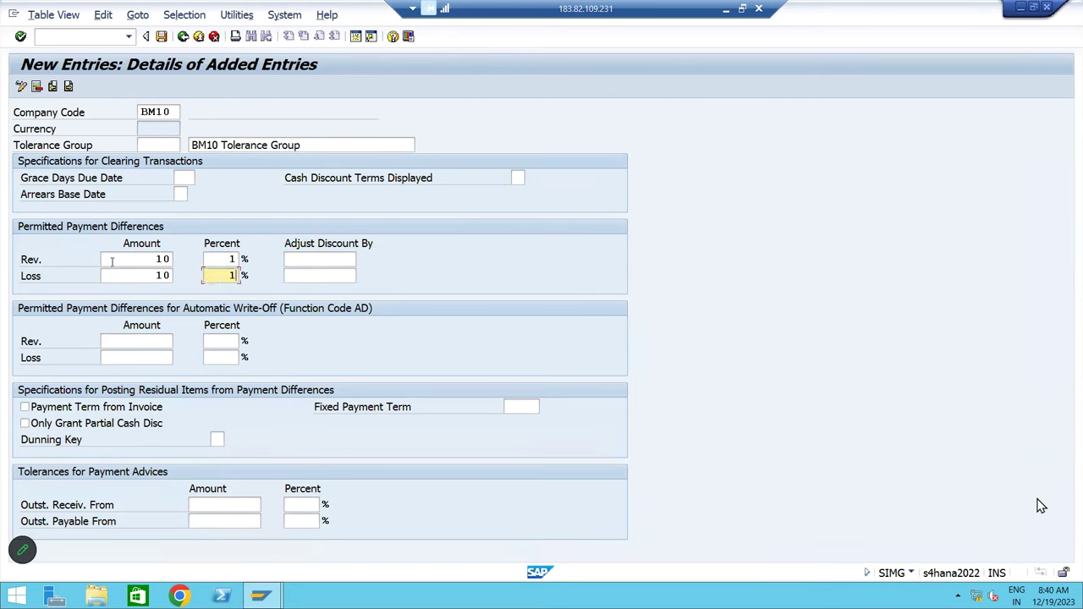
text(1)
key(Tab)
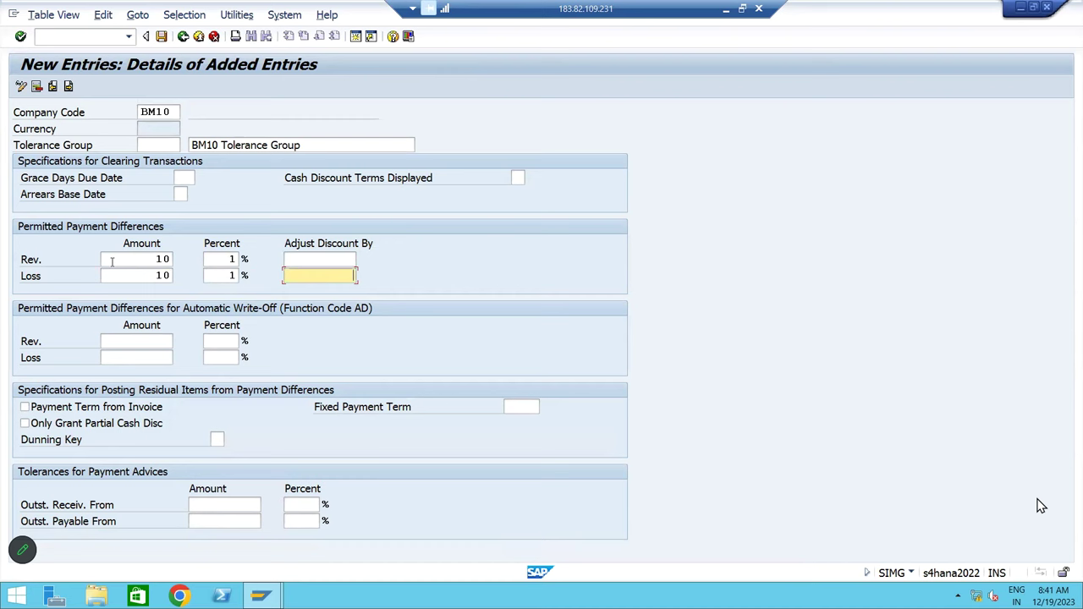
key(Tab)
key(Tab)
Set the write-off revenue and loss limits to 10 and 1%
key(shift+Tab)
text(10)
key(Tab)
text(1)
key(Tab)
text(10)
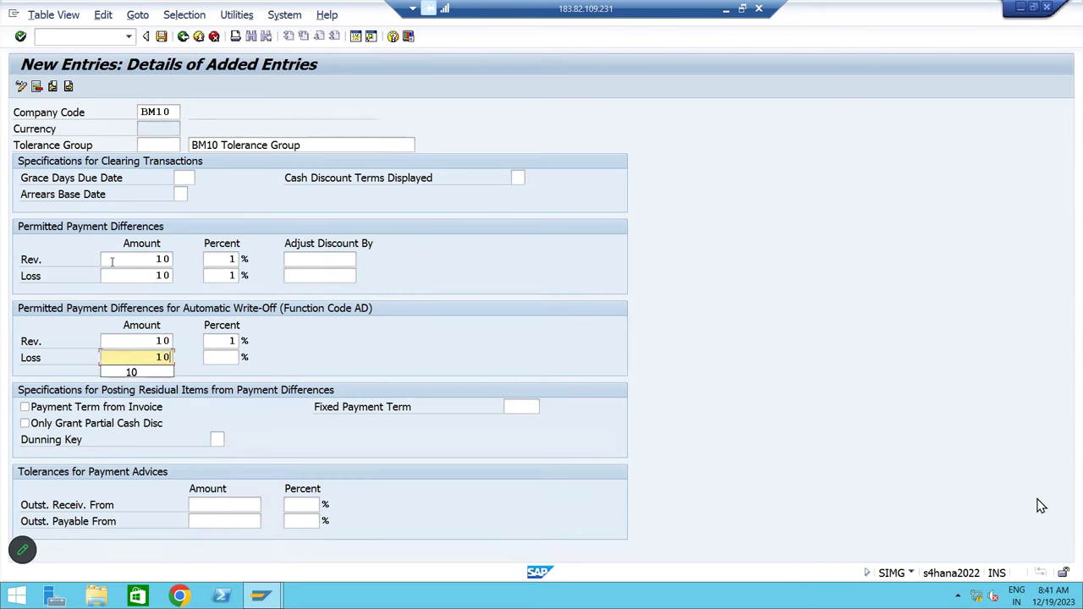
key(Tab)
text(1)
Validate and save the BM10 tolerance entry under the customizing request
key(Return)
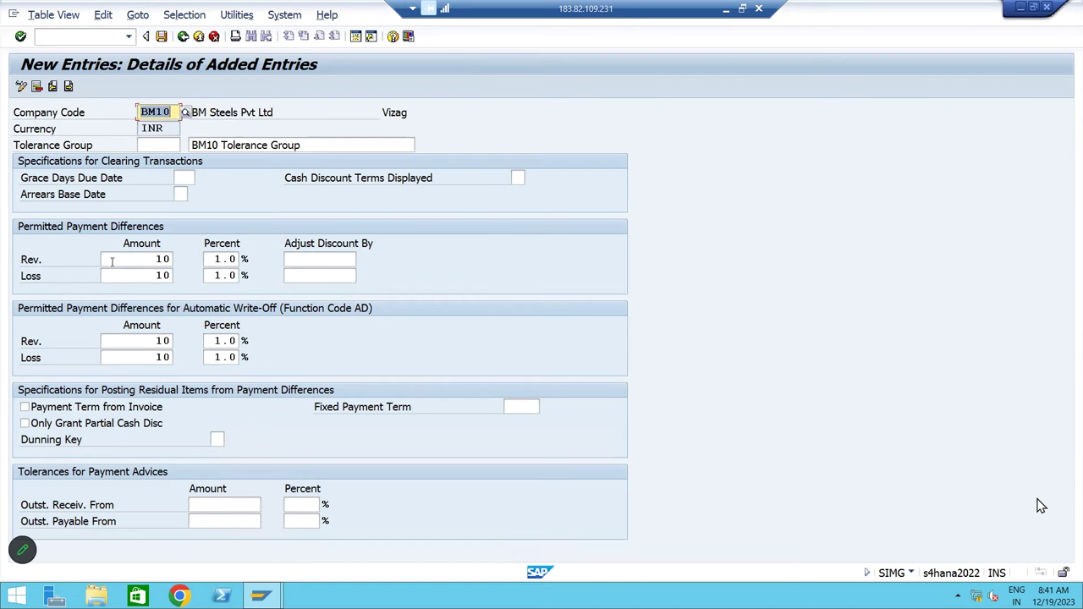
click(161, 36)
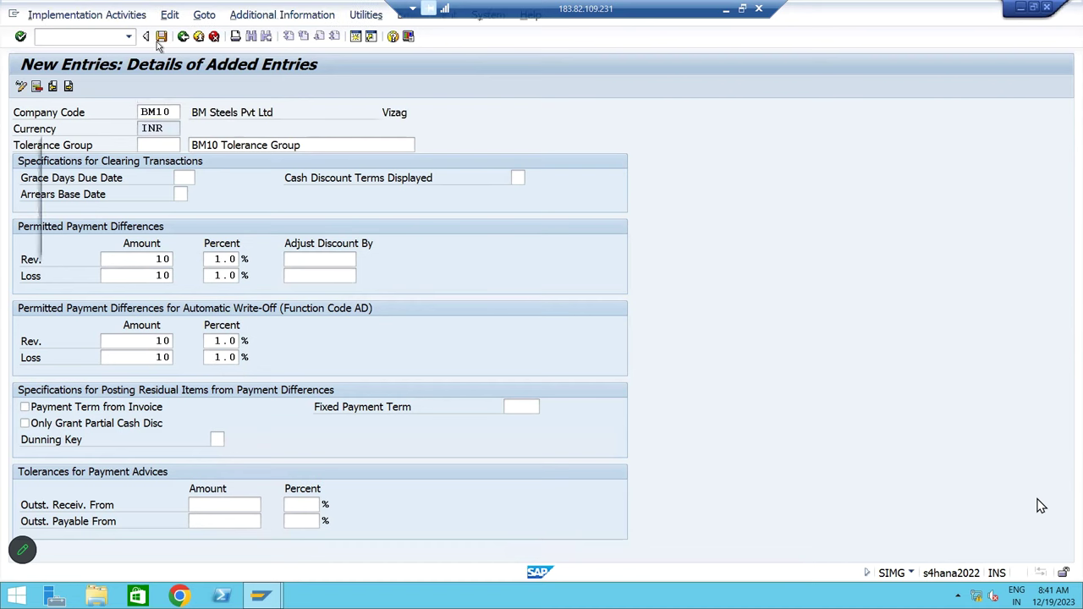
click(373, 245)
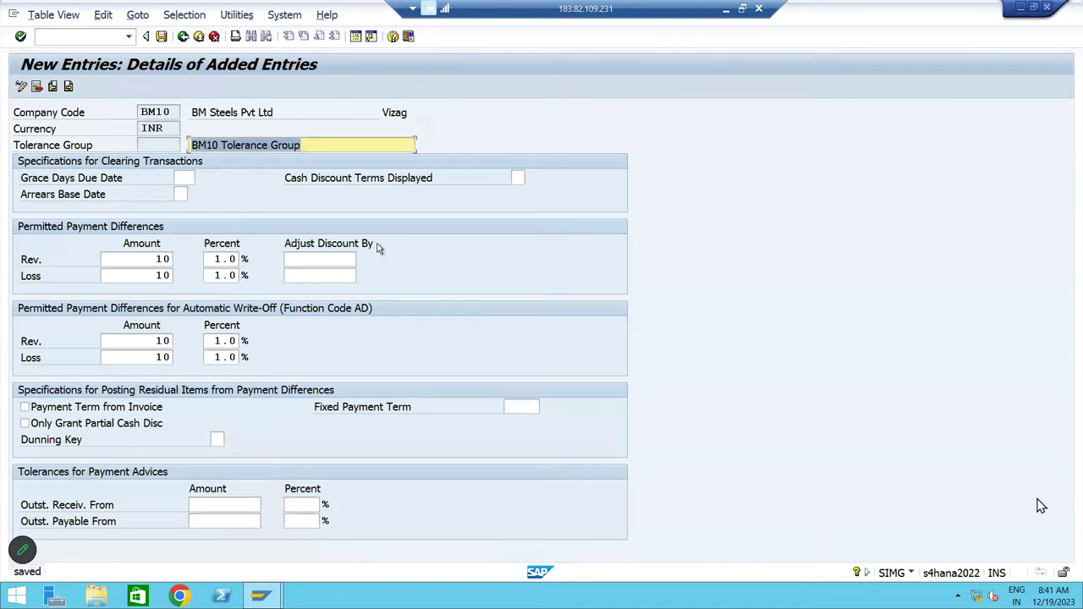
click(69, 87)
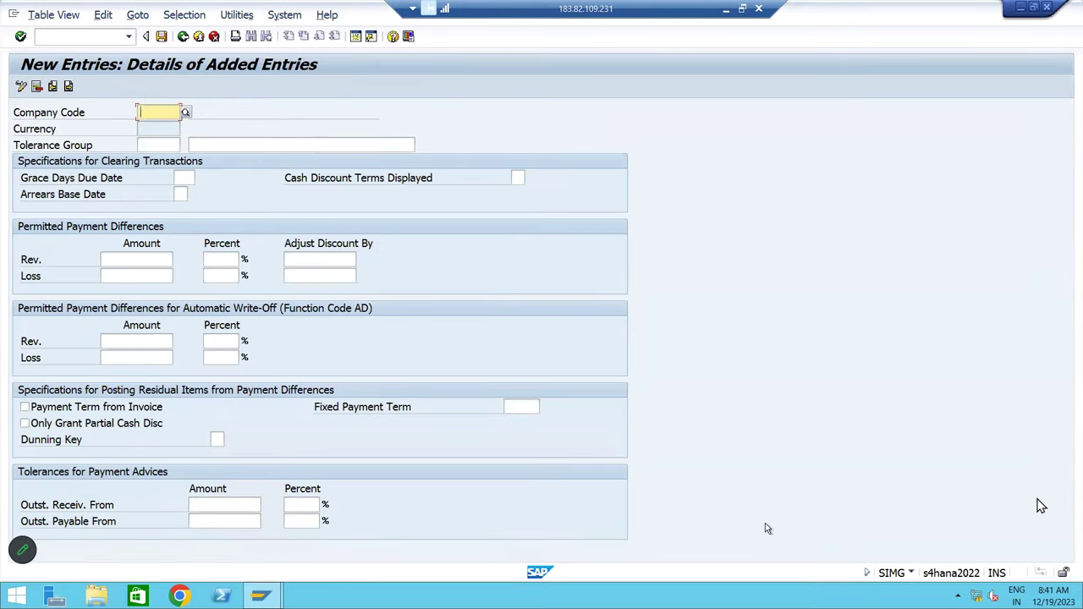
Enter company code BM20 with the description 'BM20 Tolerance Group'
text(BM20)
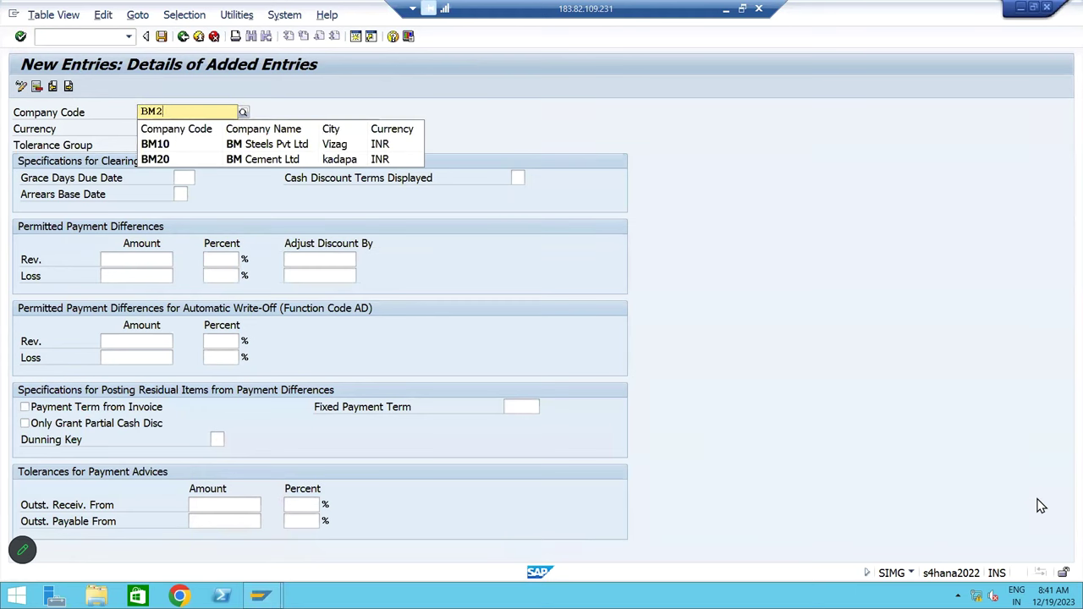
key(Return)
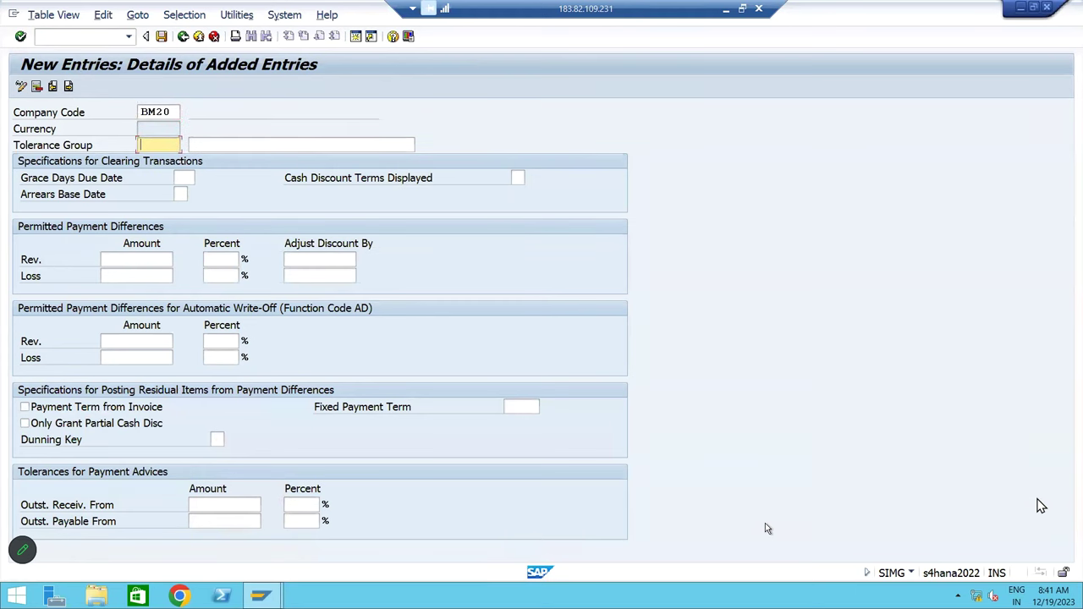
key(Tab)
text(B)
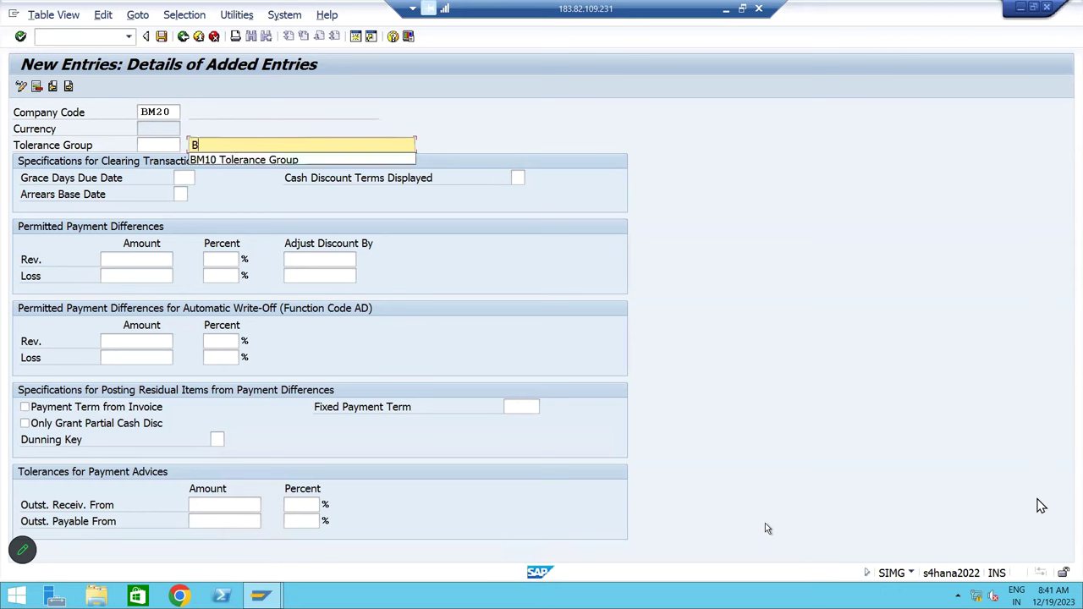
text(M20 TO)
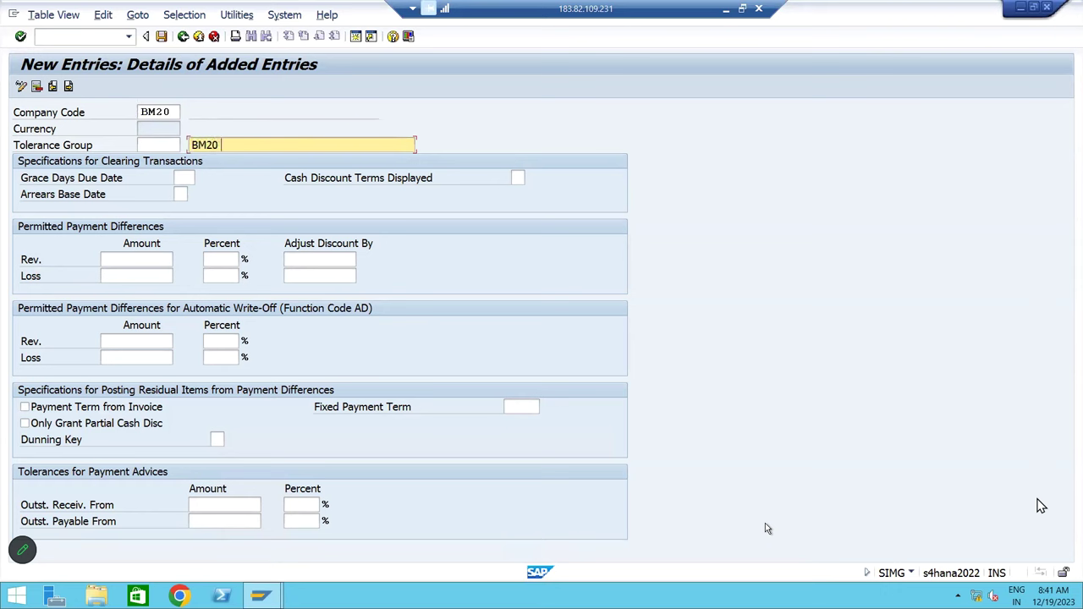
key(BackSpace)
text(olerance Group)
Set BM20's permitted revenue and loss differences to 10 and 1%
key(Tab)
key(Tab)
key(Tab)
text(10)
key(Tab)
text(1)
key(Tab)
key(Tab)
text(10)
key(Tab)
text(1)
key(Tab)
Set BM20's write-off limits to 10 and 1% and save the entry
key(Tab)
key(Tab)
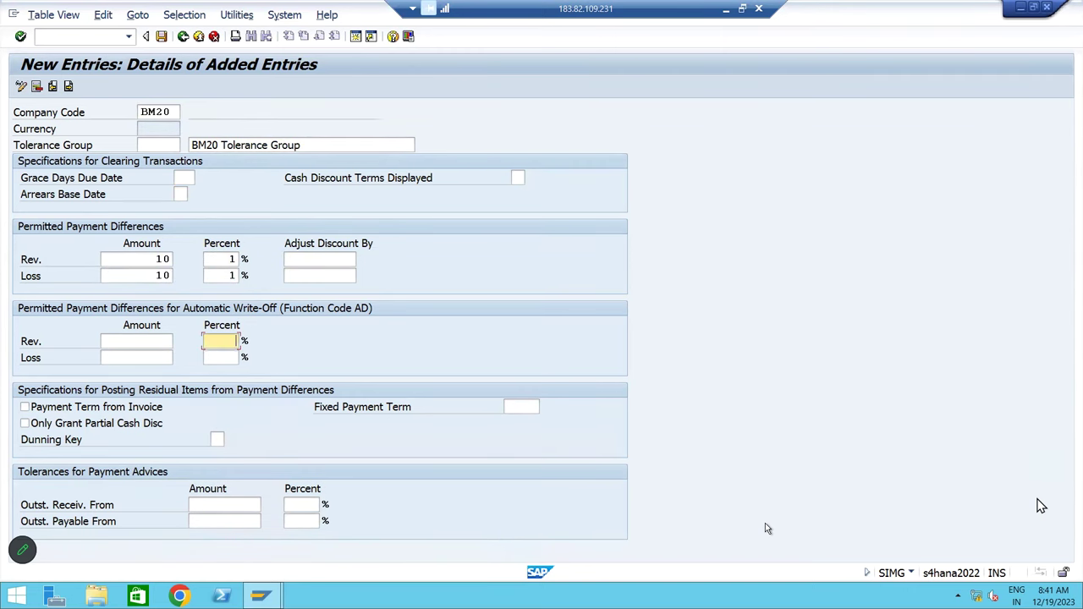
key(shift+Tab)
text(10)
key(Tab)
text(1)
key(Tab)
text(10)
key(Tab)
text(1)
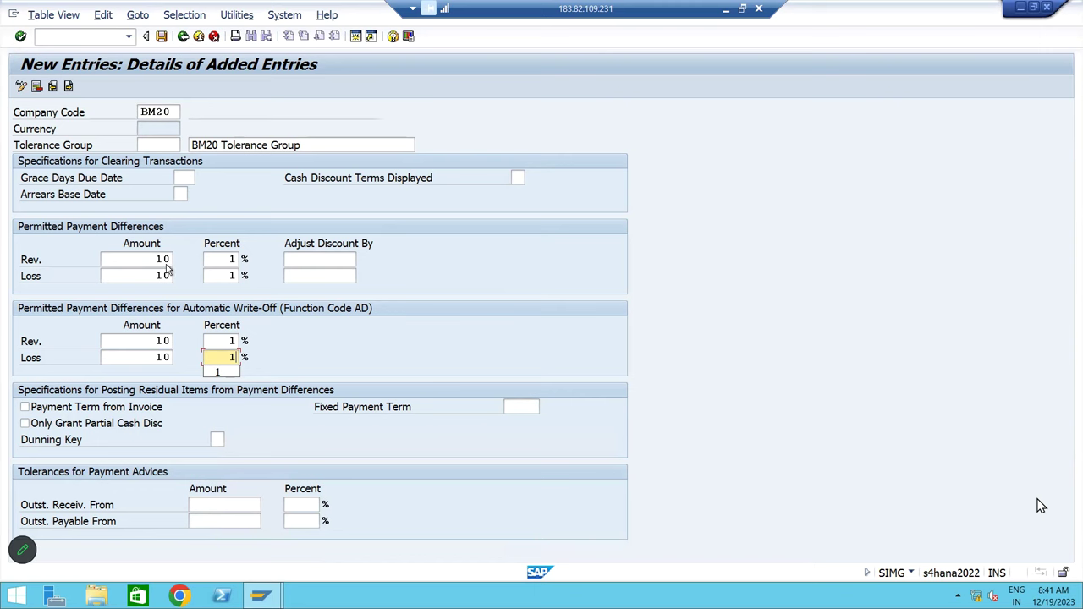
click(161, 36)
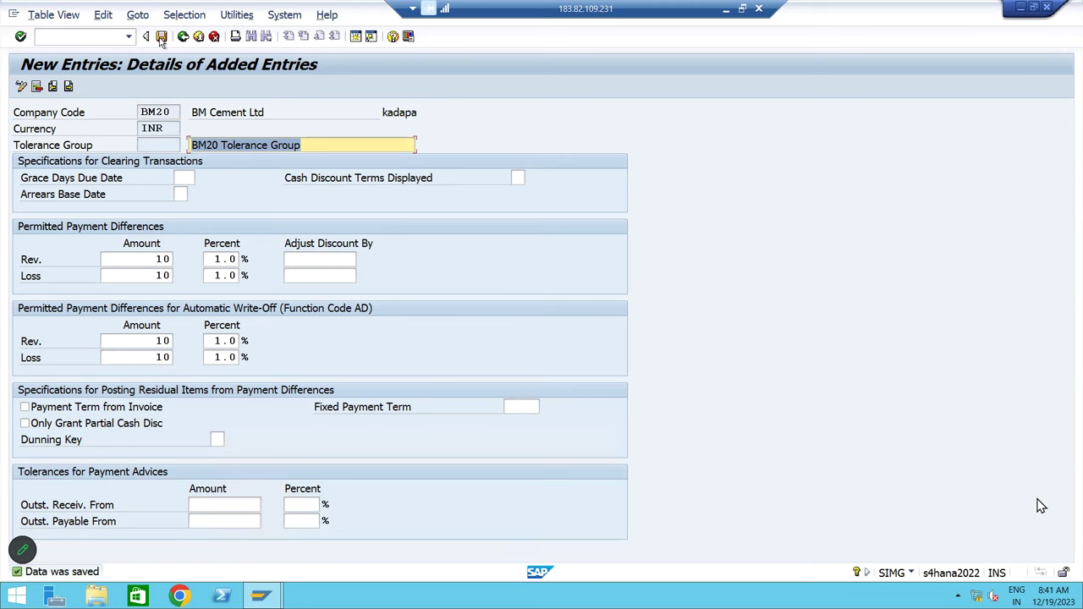
click(161, 36)
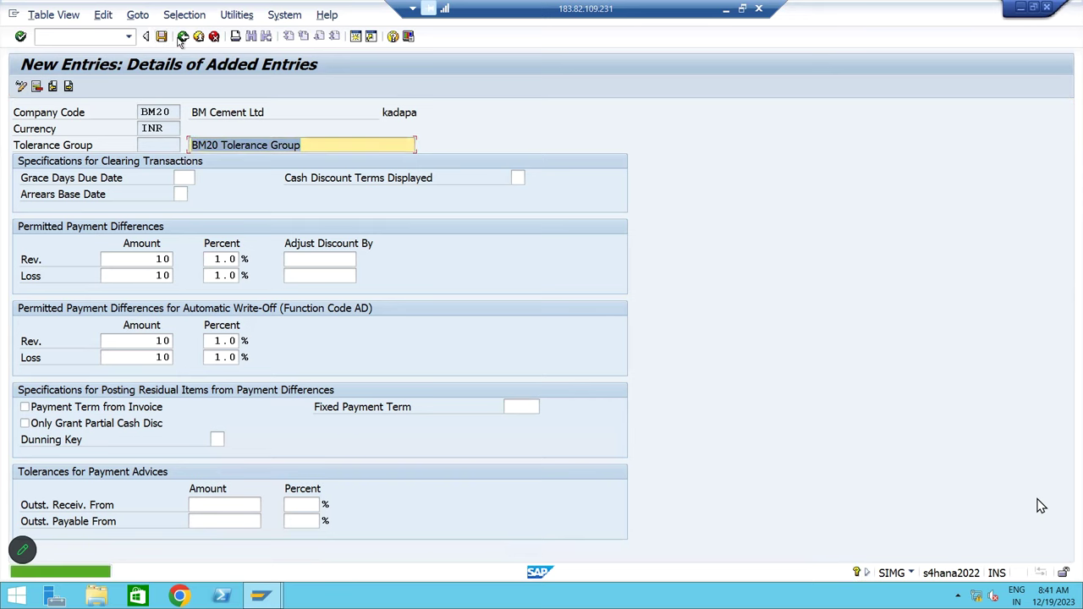
Back out of the tolerances setup and IMG to the SAP Easy Access menu
click(183, 37)
click(183, 37)
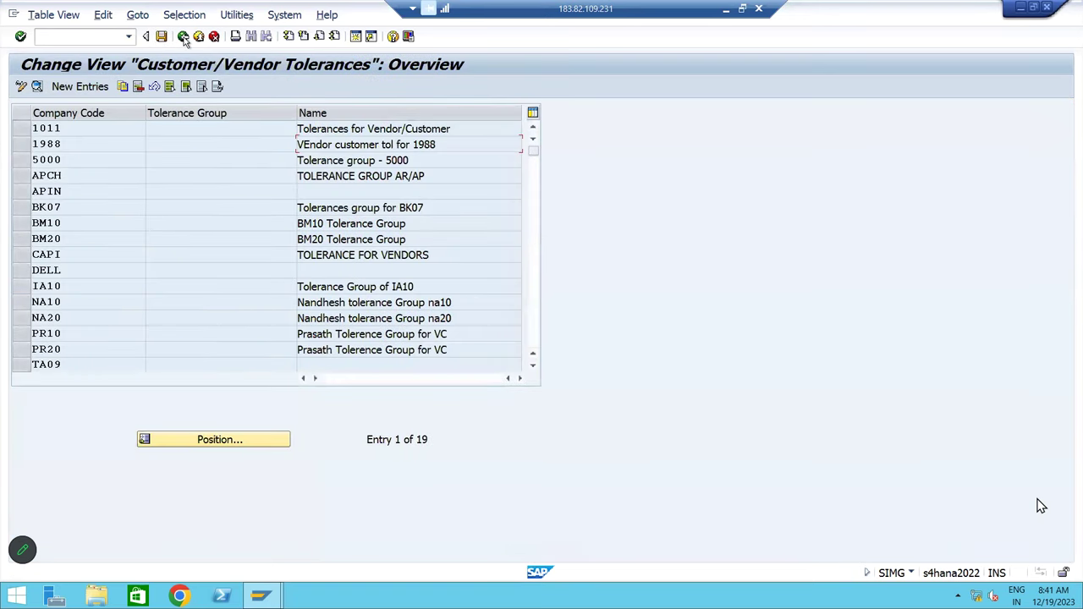
click(183, 38)
click(183, 38)
click(183, 38)
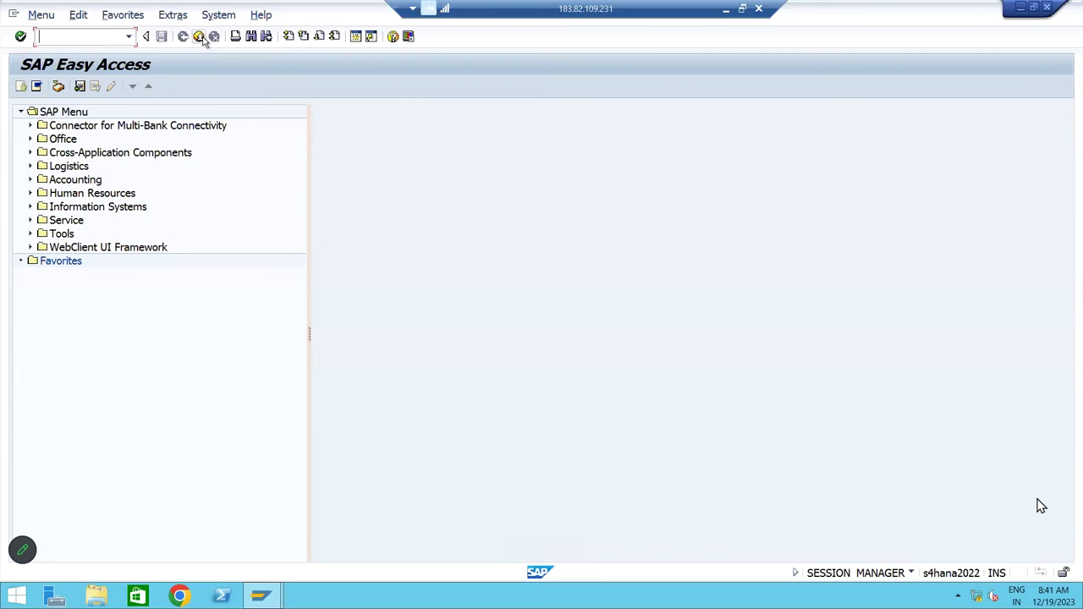
key(alt+Tab)
Move through the AP AND AR notes to the empty columns beside row 35
click(406, 356)
key(Left)
key(Home)
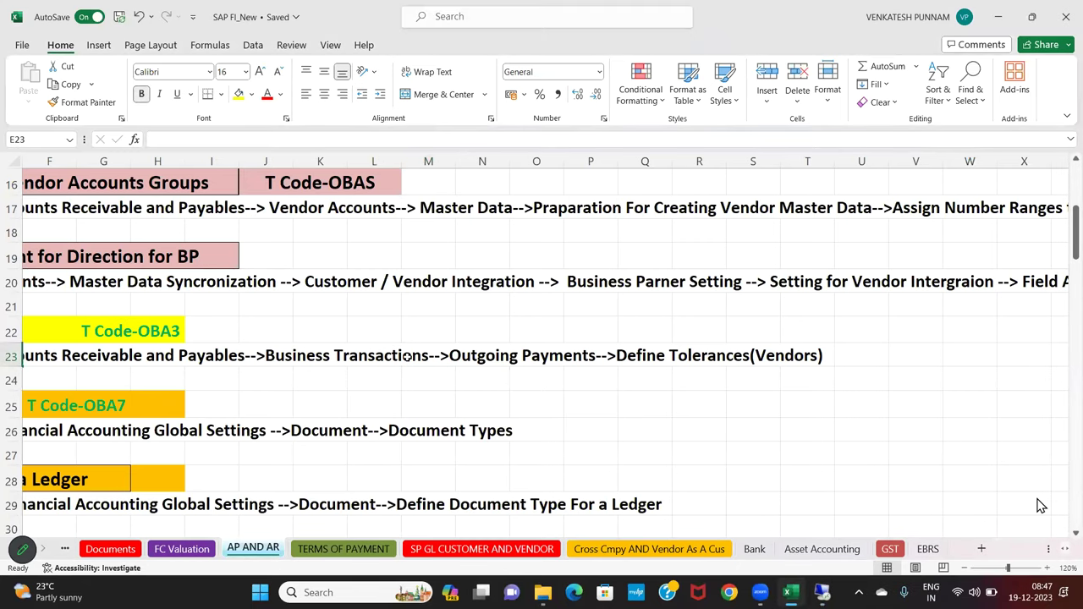
key(Down)
key(Down)
key(Down)
key(Down)
key(Down)
key(Down)
key(Down)
key(Down)
key(Down)
key(Down)
key(Down)
key(Down)
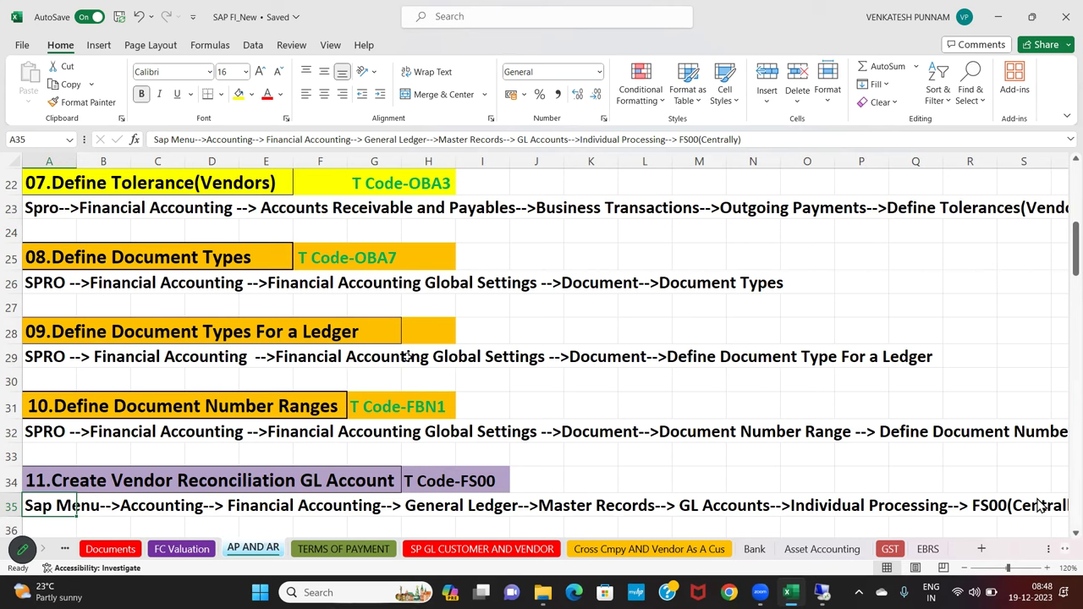
key(Right)
key(Right)
key(Right)
key(Right)
key(Right)
key(Right)
key(Right)
key(Right)
key(Right)
key(Right)
key(Right)
key(Right)
key(Right)
key(Right)
key(Right)
key(Right)
key(Right)
key(Right)
key(Right)
key(Right)
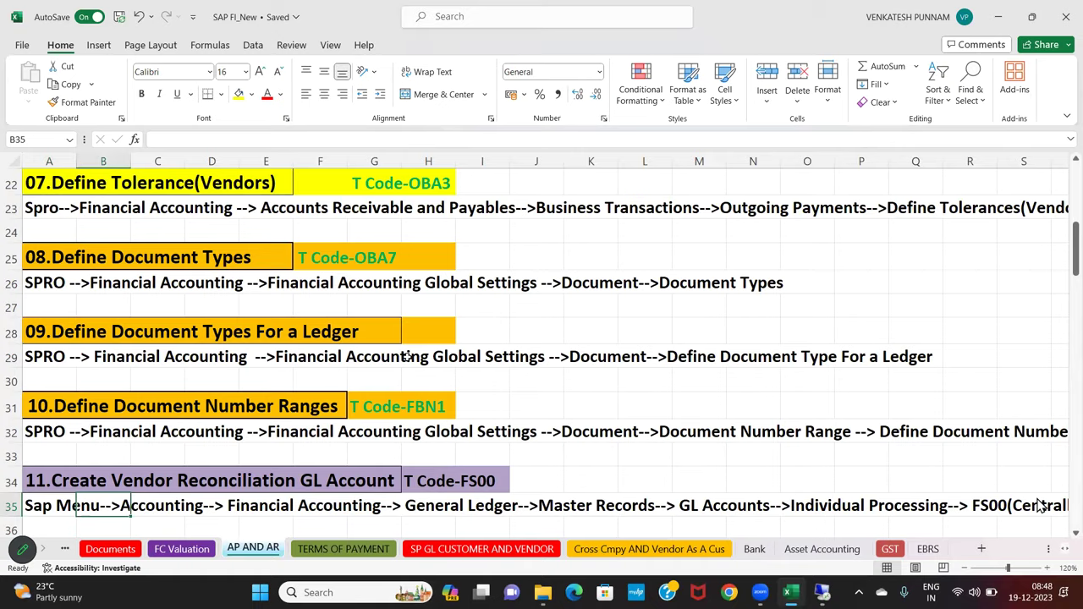
key(Right)
key(Right)
key(Right)
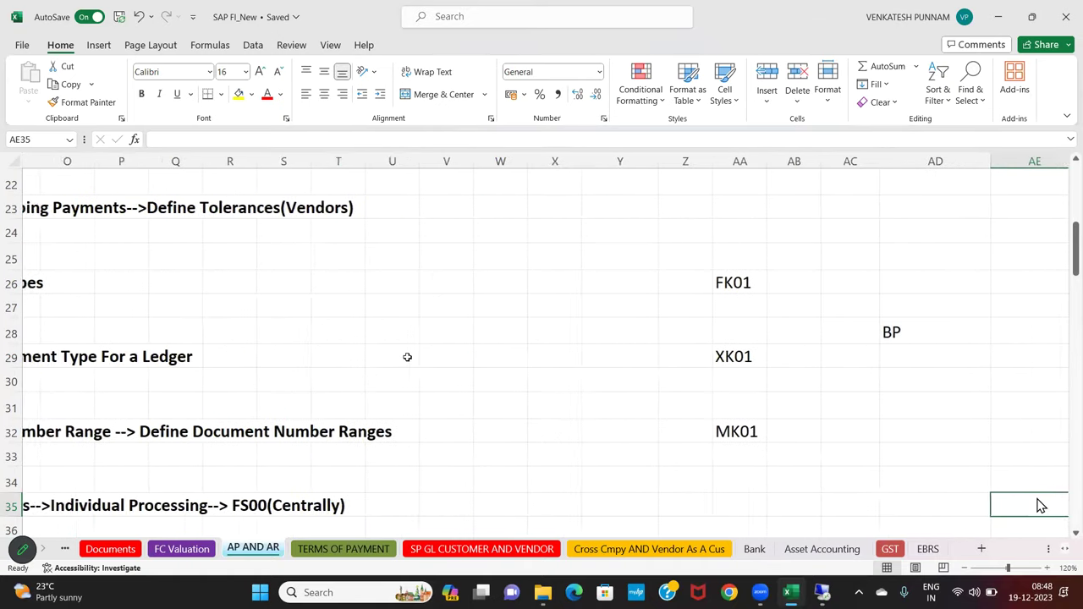
scroll(473, 459, up, 2)
scroll(655, 441, down, 1)
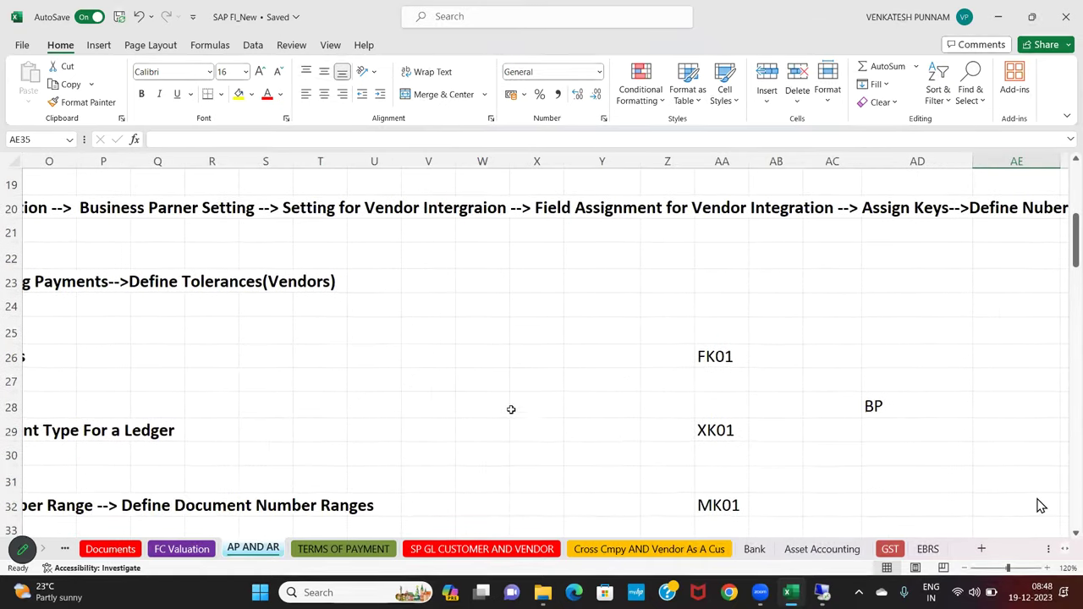
Enter the AP heading in X25 and the GL heading in U25
click(556, 336)
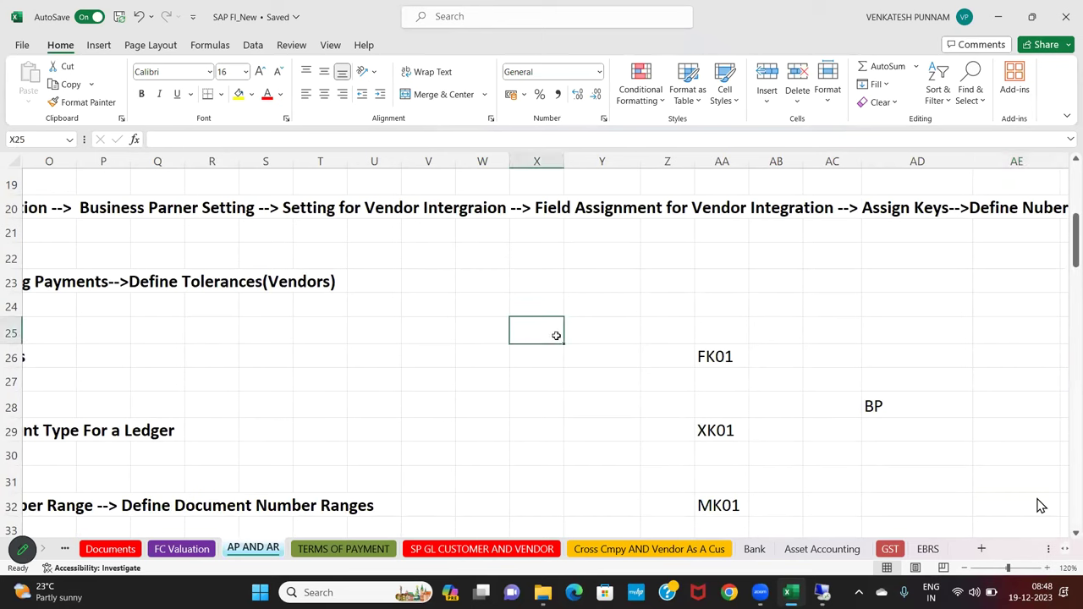
text(AP)
key(Return)
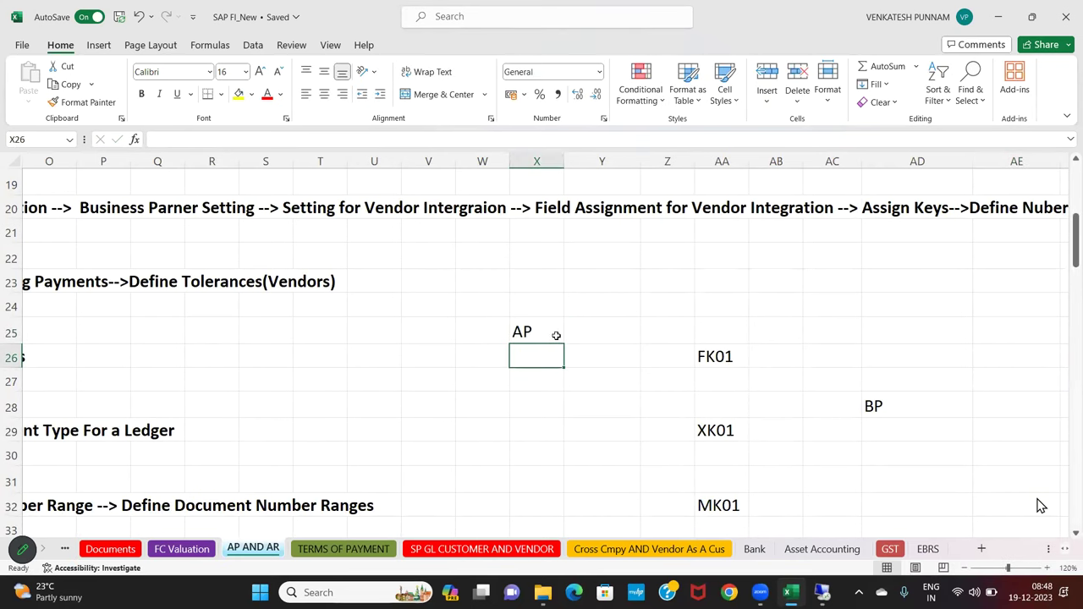
key(Left)
key(Left)
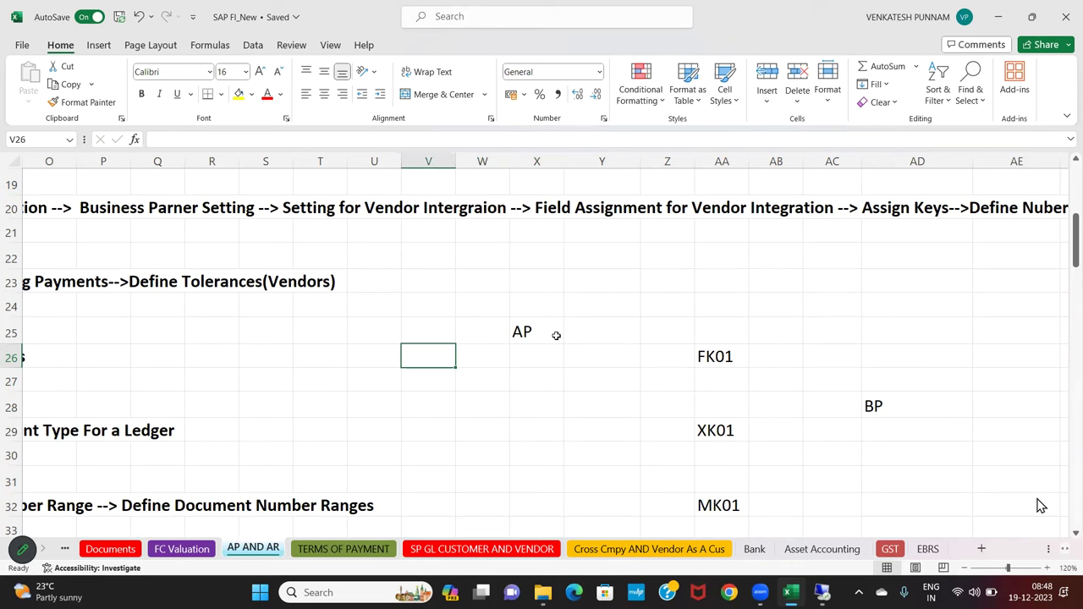
key(Up)
key(Left)
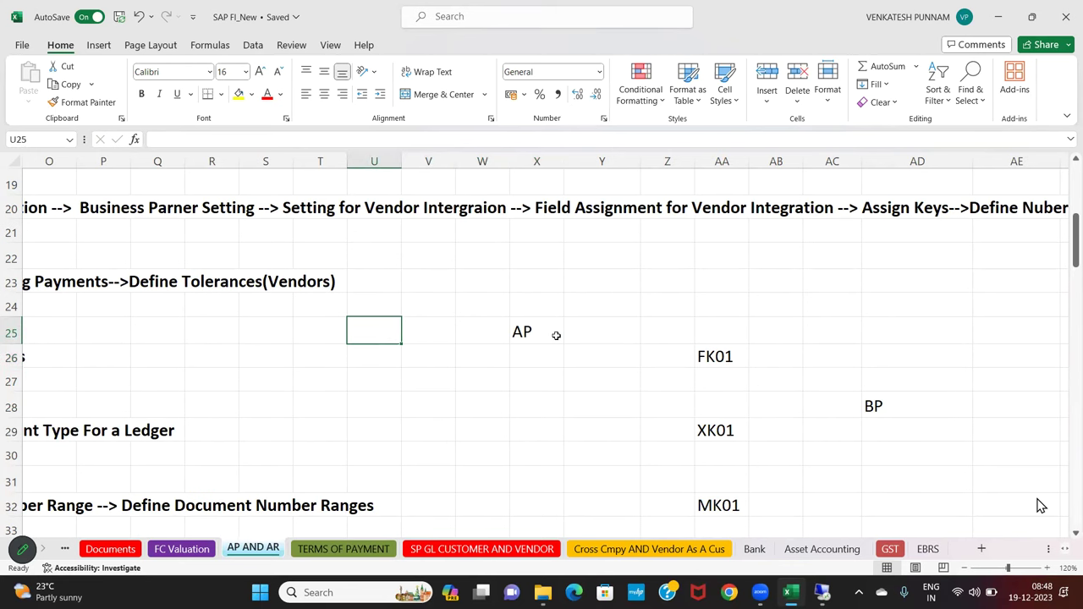
text(GL)
key(Return)
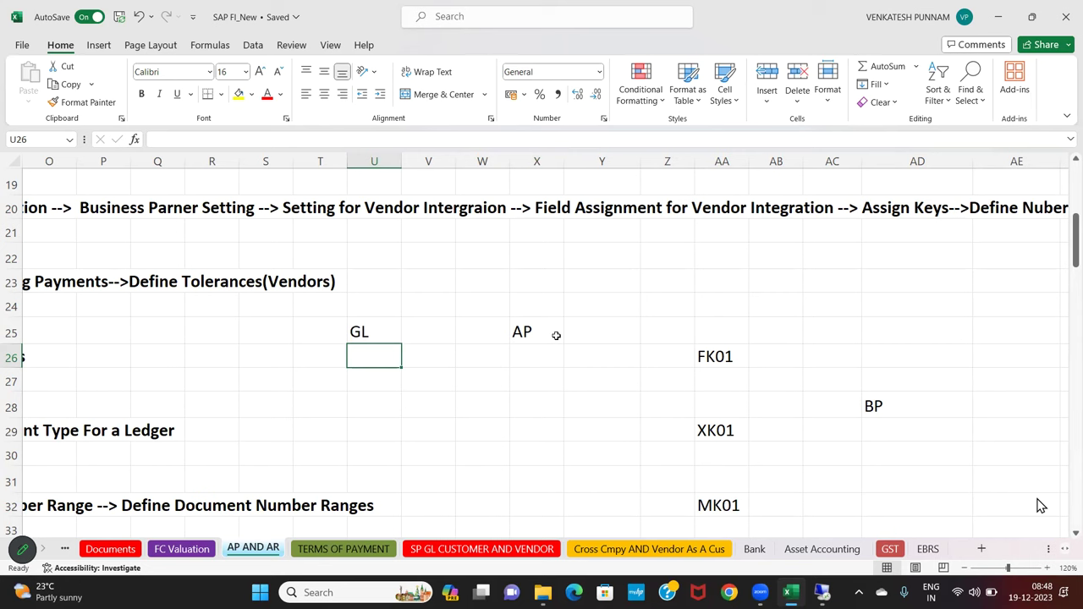
List document types SA and AB under GL in U27:U28
key(Down)
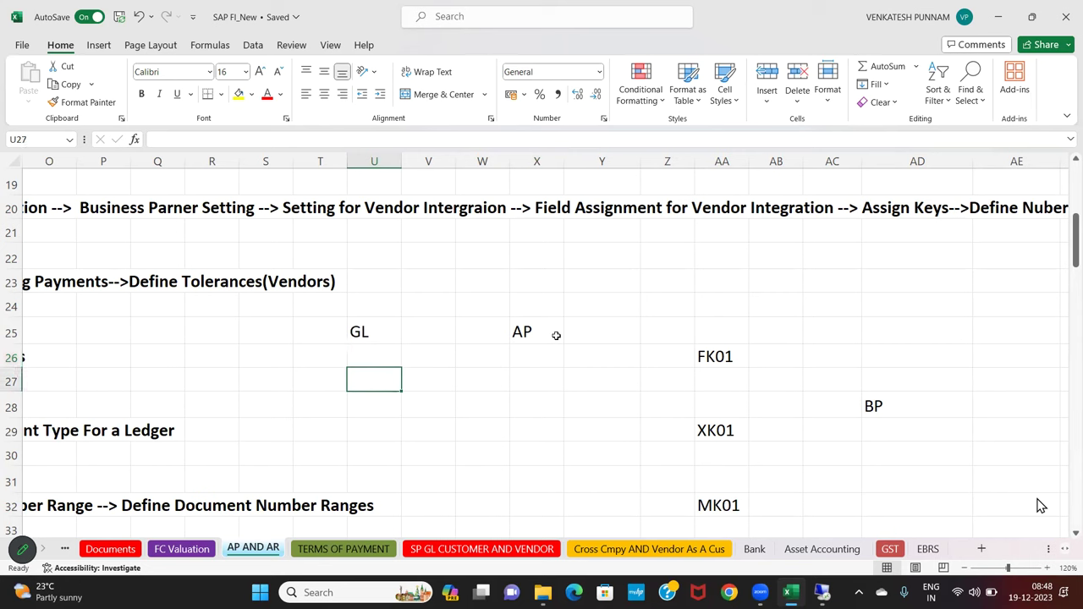
text(SA)
key(Return)
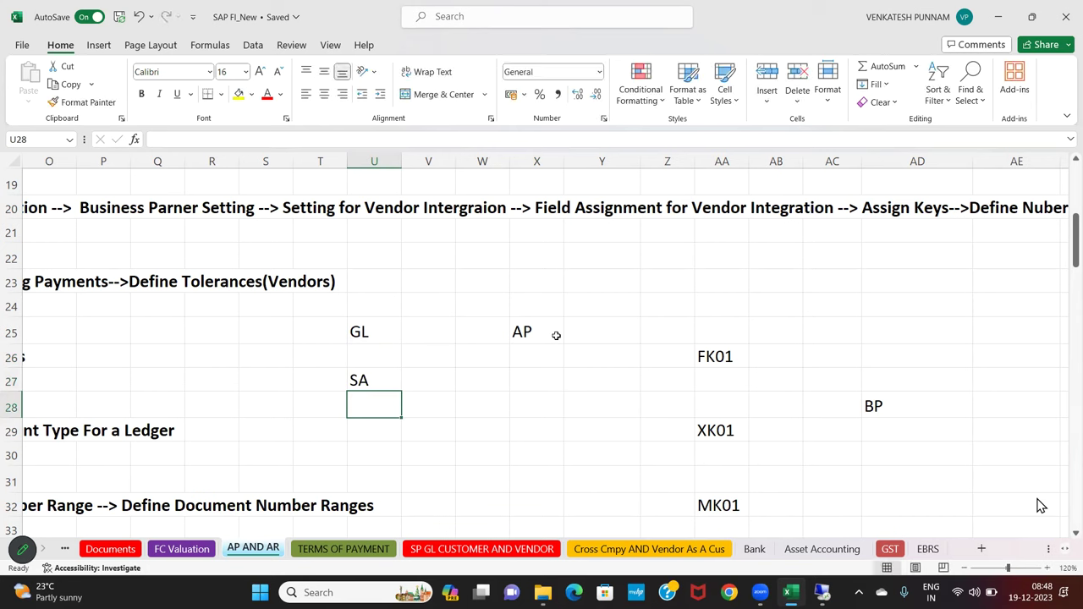
text(AB)
key(Return)
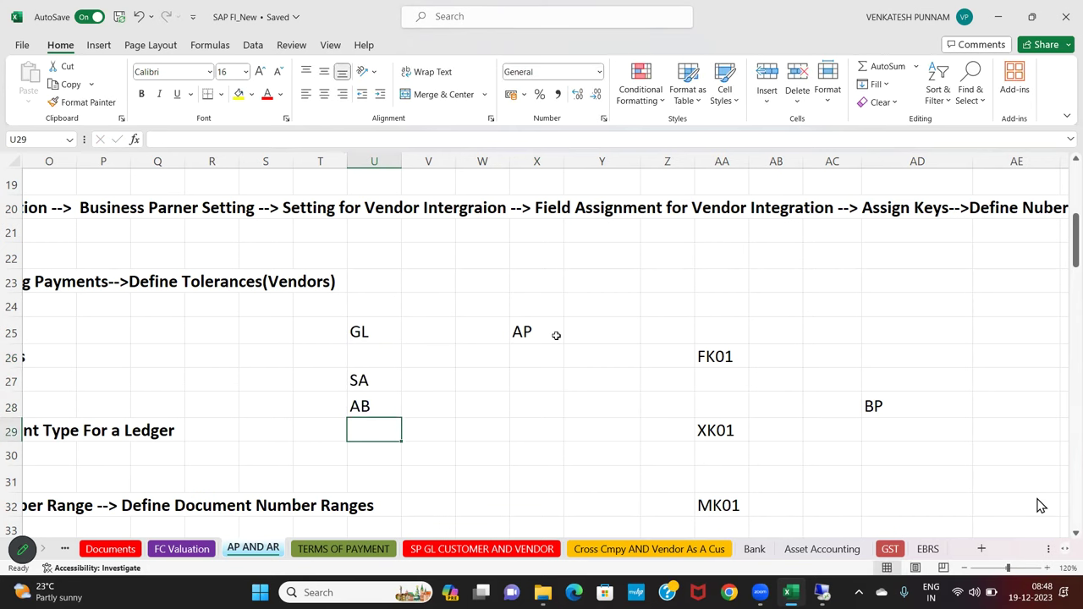
List vendor document types KA, KG, KR and KZ under AP in X26:X29
click(556, 335)
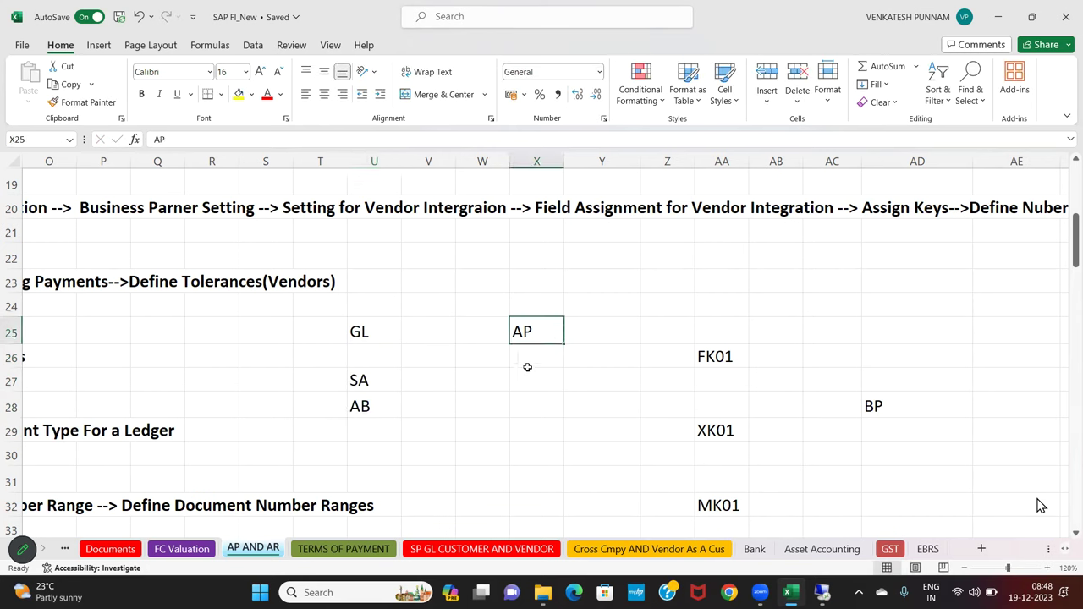
click(521, 365)
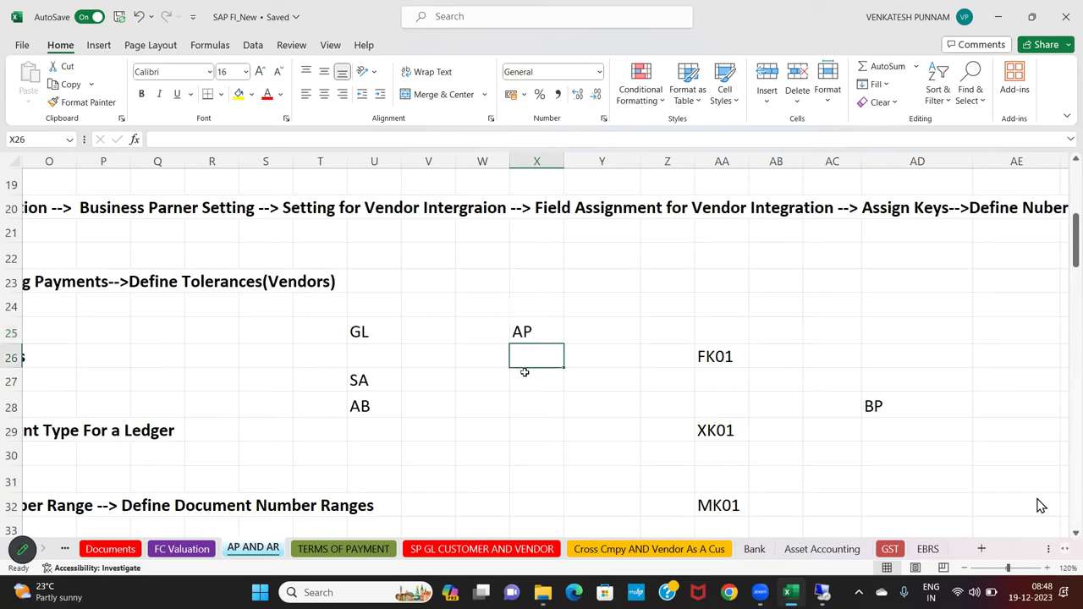
text(KA)
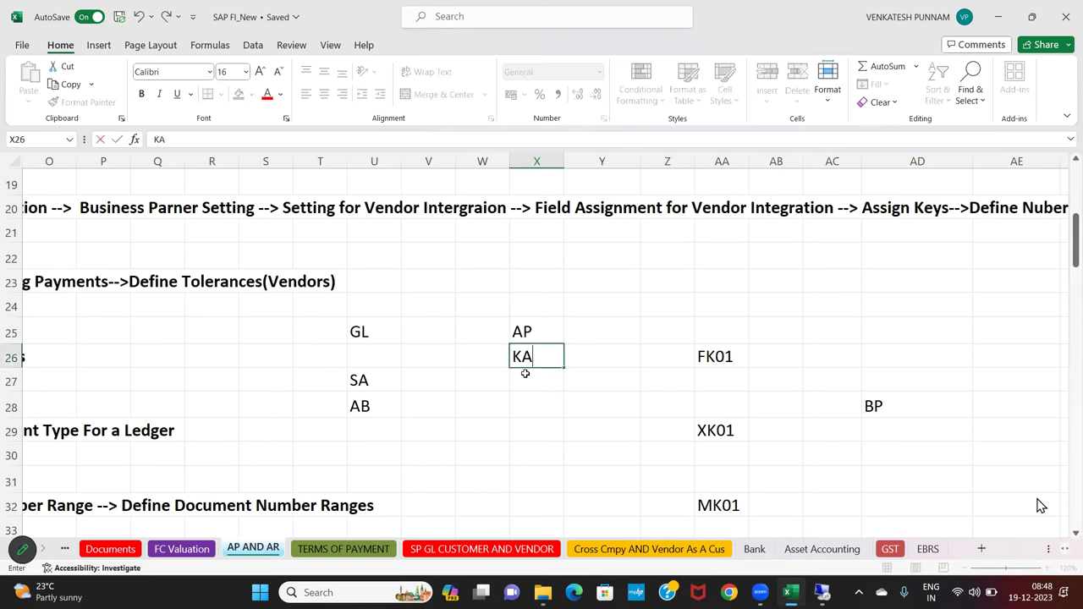
key(Return)
text(KG)
key(Return)
text(KR)
key(Return)
text(KZ)
key(Return)
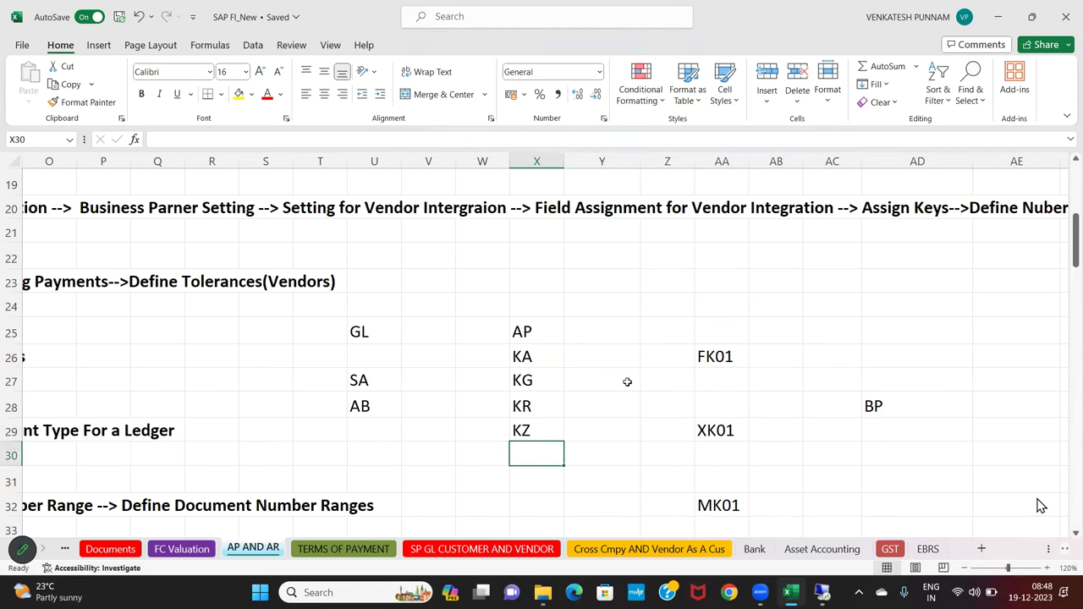
key(Right)
key(Right)
key(Right)
key(Right)
key(Right)
key(Right)
key(Right)
key(Right)
key(Right)
key(Right)
key(Right)
key(Right)
key(Right)
key(Right)
key(Right)
key(Right)
key(Right)
key(Right)
key(Right)
key(Right)
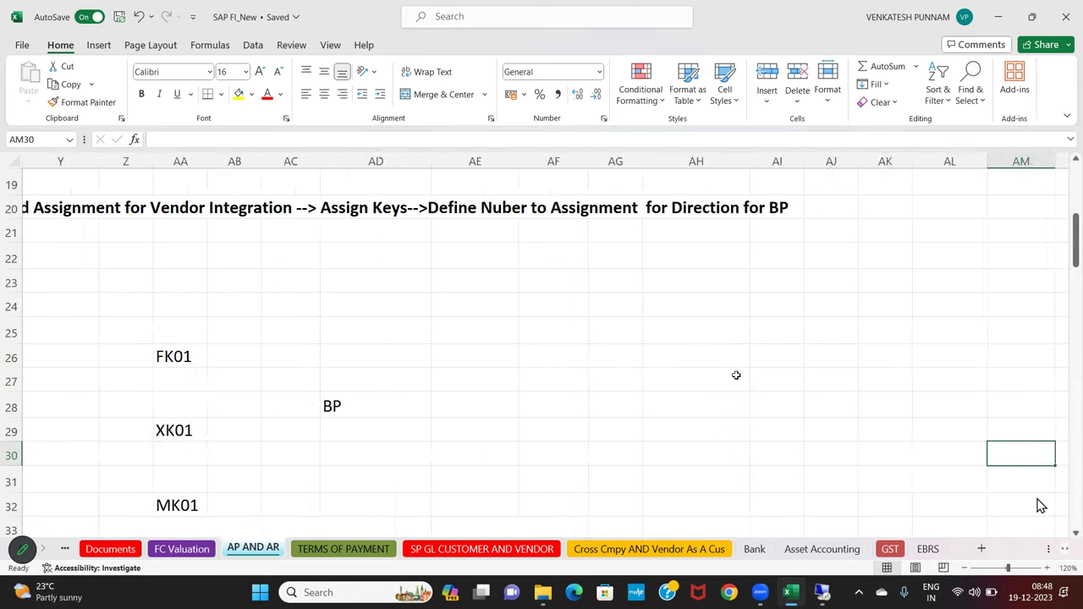
scroll(846, 343, up, 6)
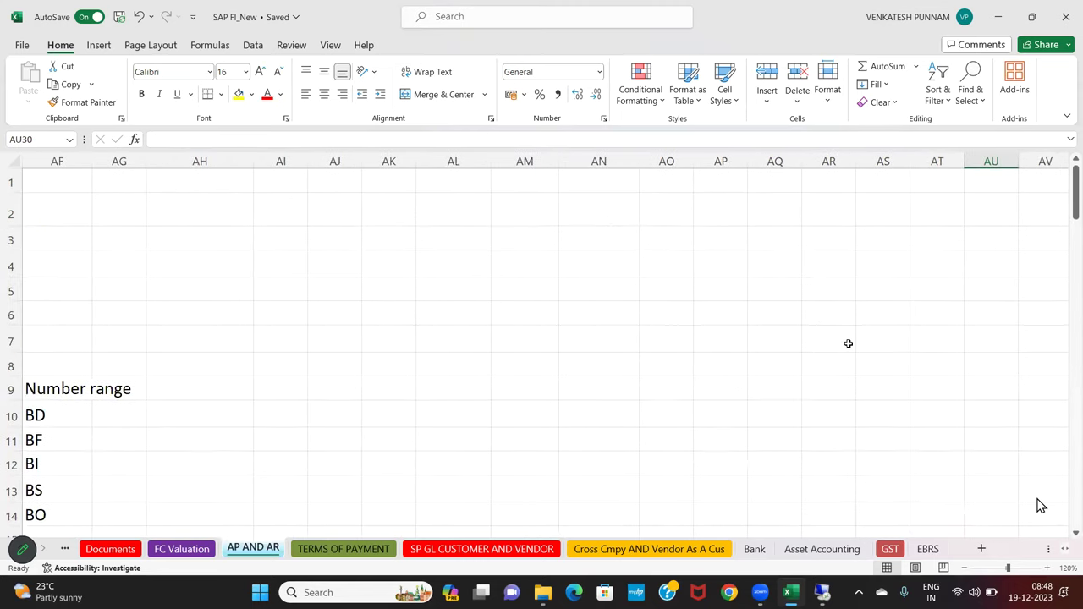
scroll(847, 344, down, 17)
click(648, 353)
key(Left)
key(Left)
key(Left)
key(Left)
key(Left)
key(Left)
key(Left)
key(Left)
key(Left)
key(Left)
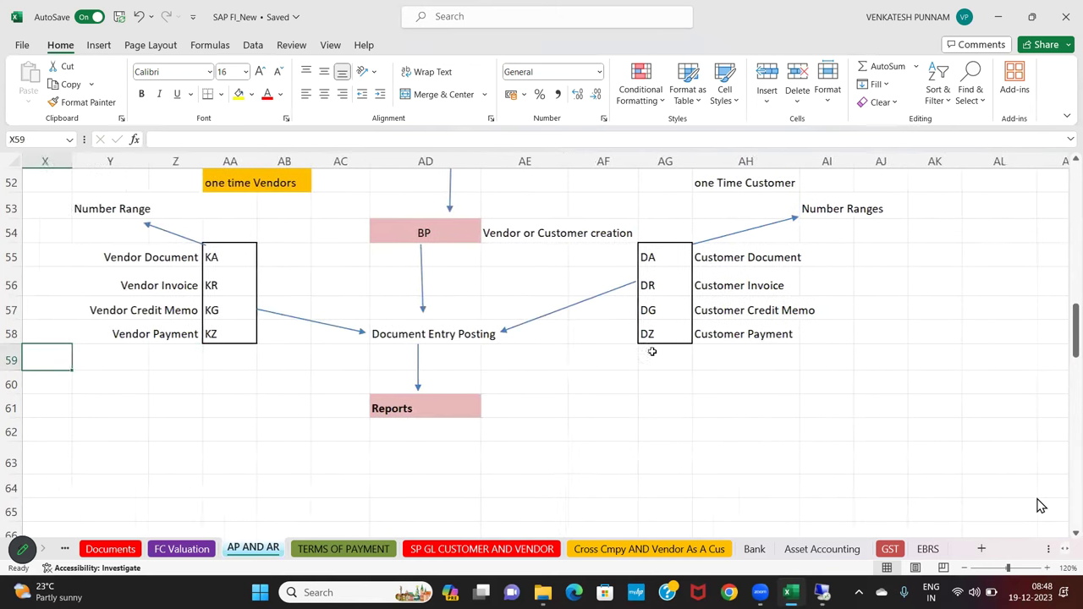
scroll(613, 347, up, 1)
scroll(612, 347, up, 4)
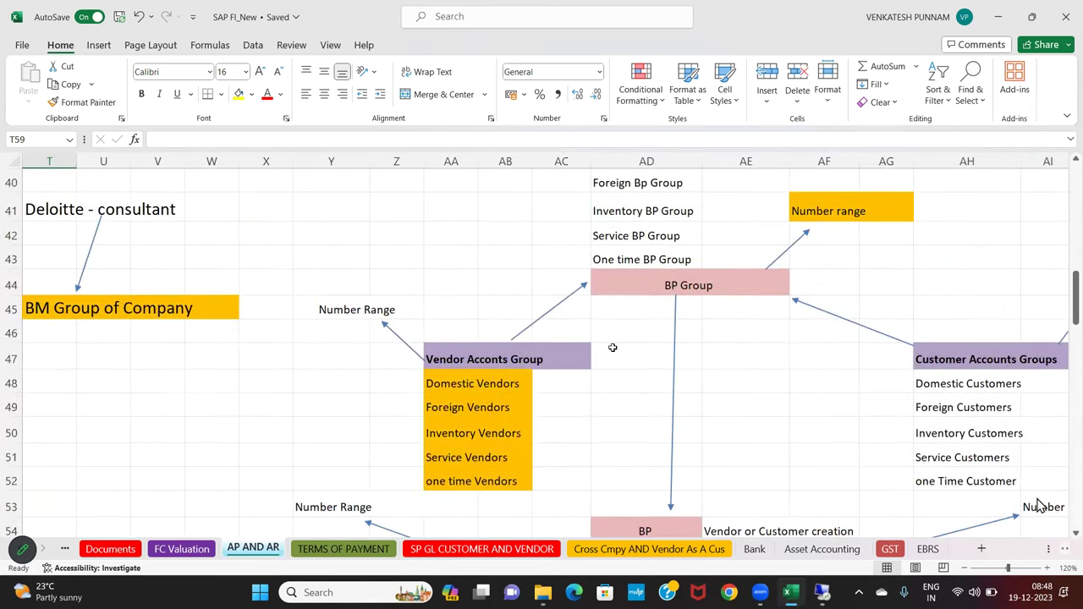
scroll(612, 351, down, 3)
scroll(578, 487, down, 1)
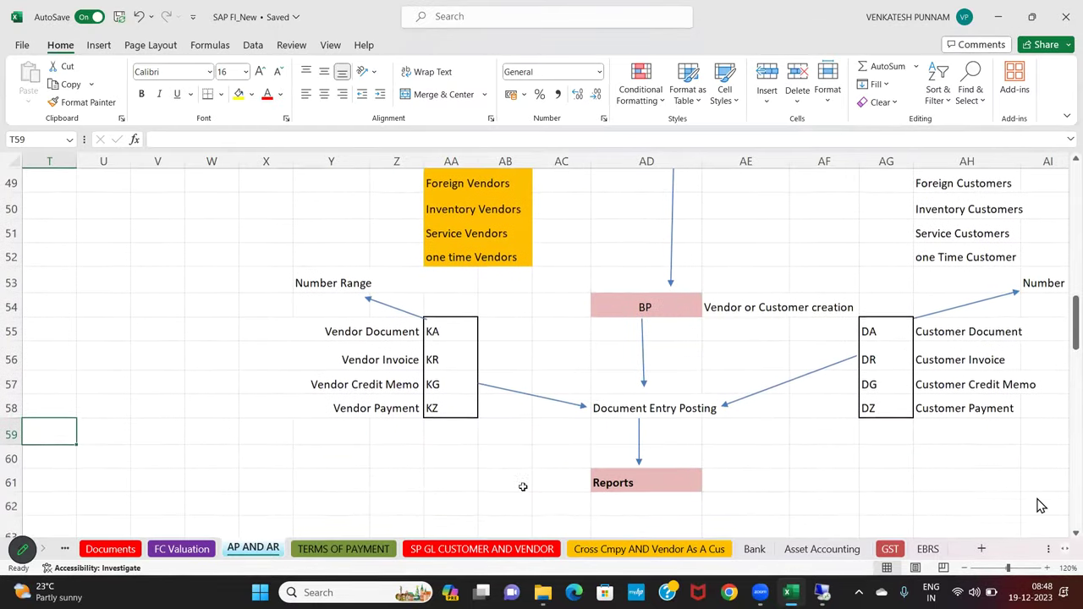
click(445, 335)
click(347, 340)
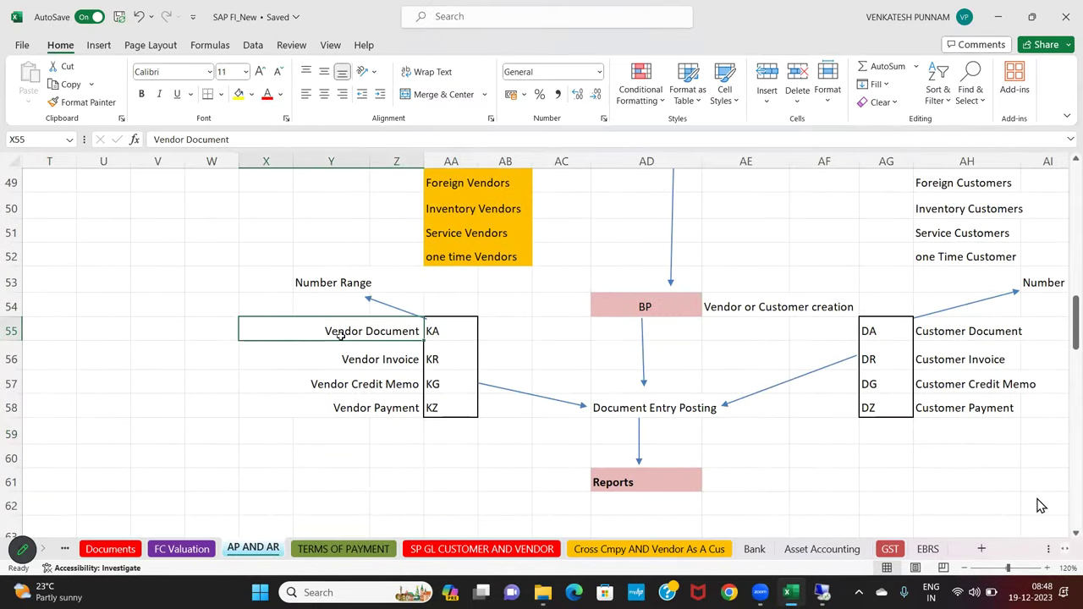
click(431, 360)
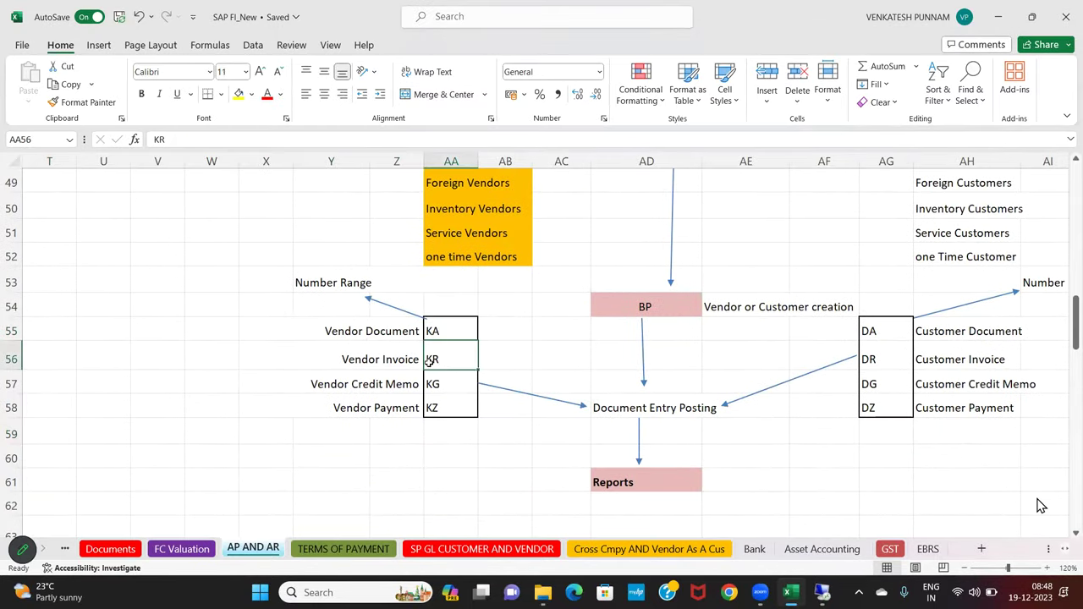
click(363, 360)
click(446, 385)
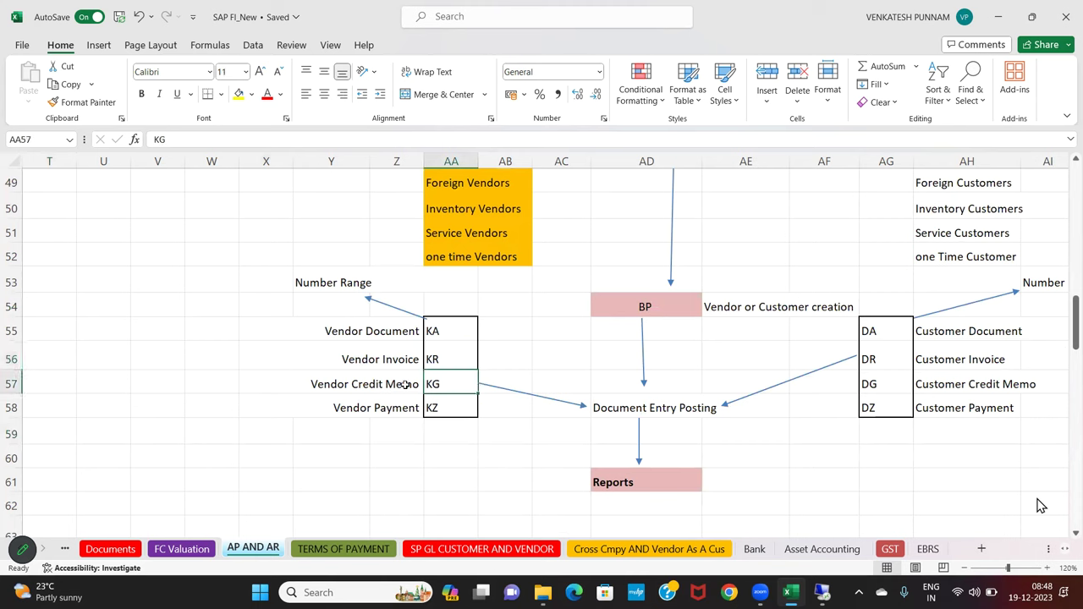
click(363, 384)
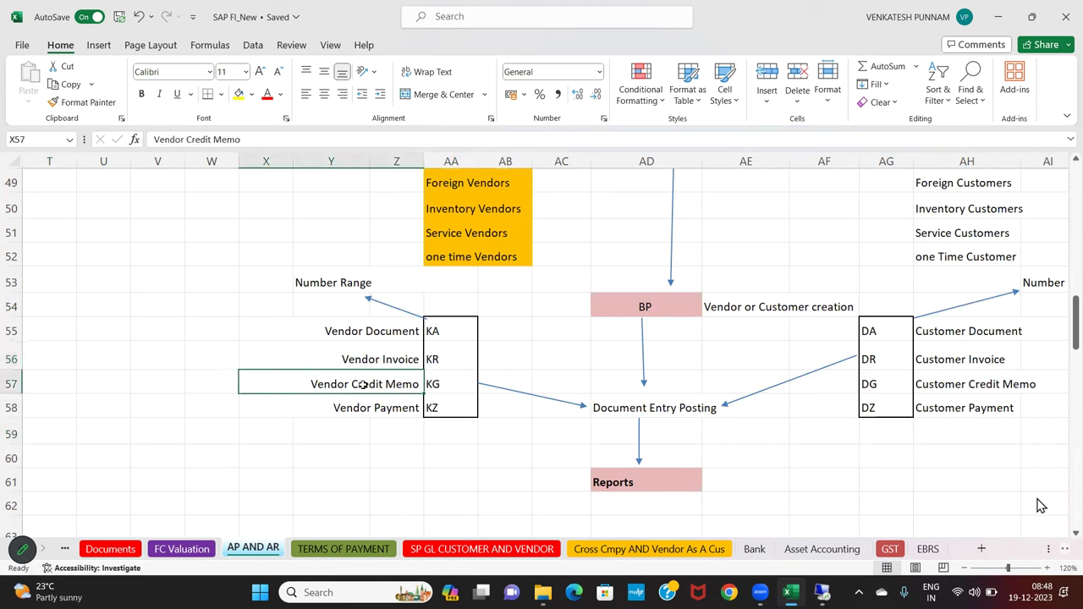
click(452, 386)
click(364, 385)
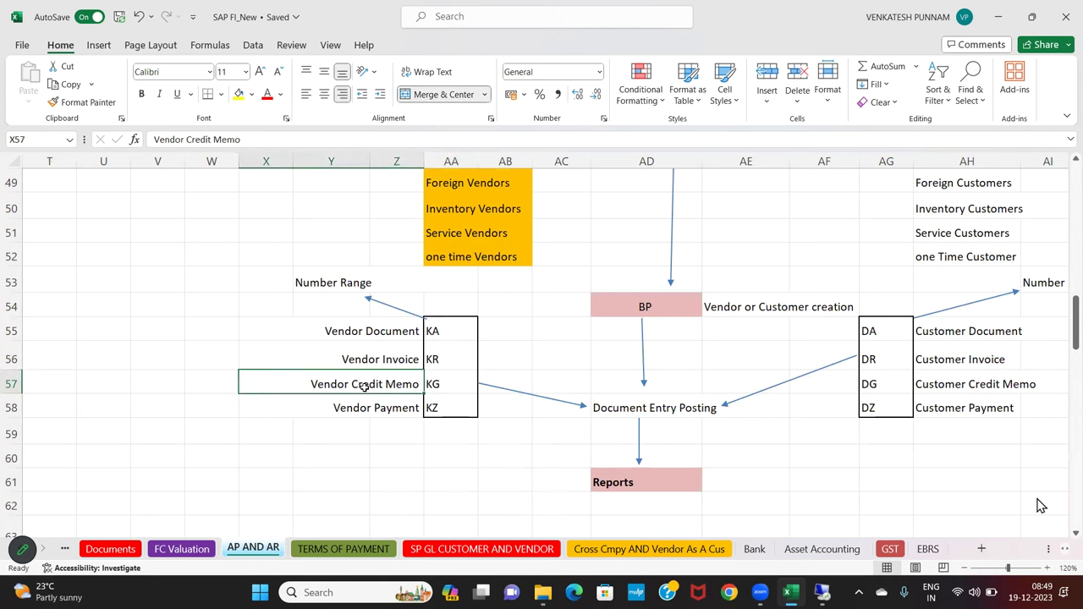
click(437, 408)
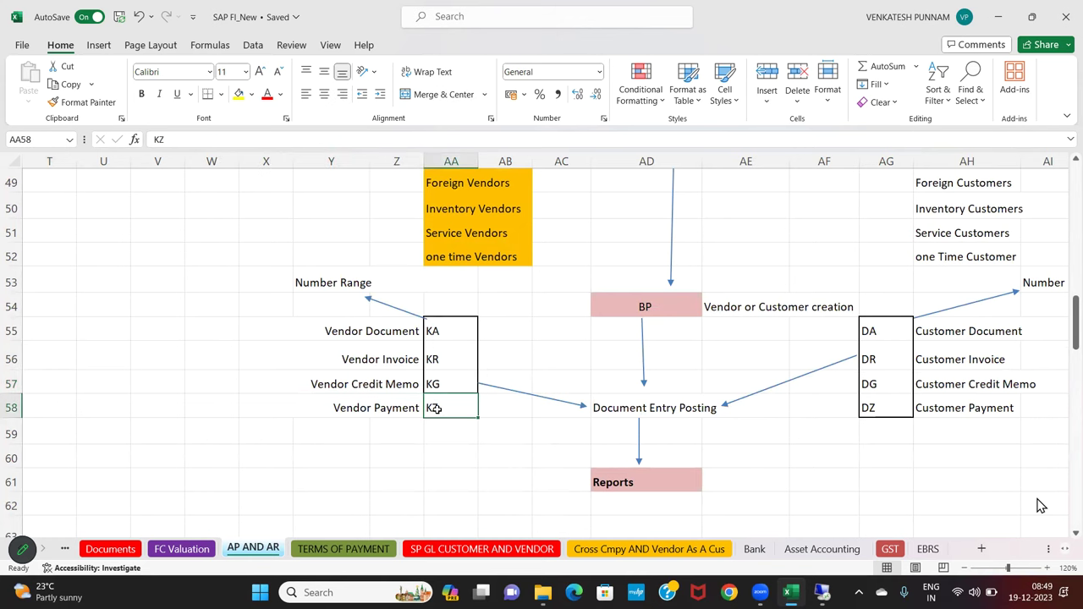
click(345, 413)
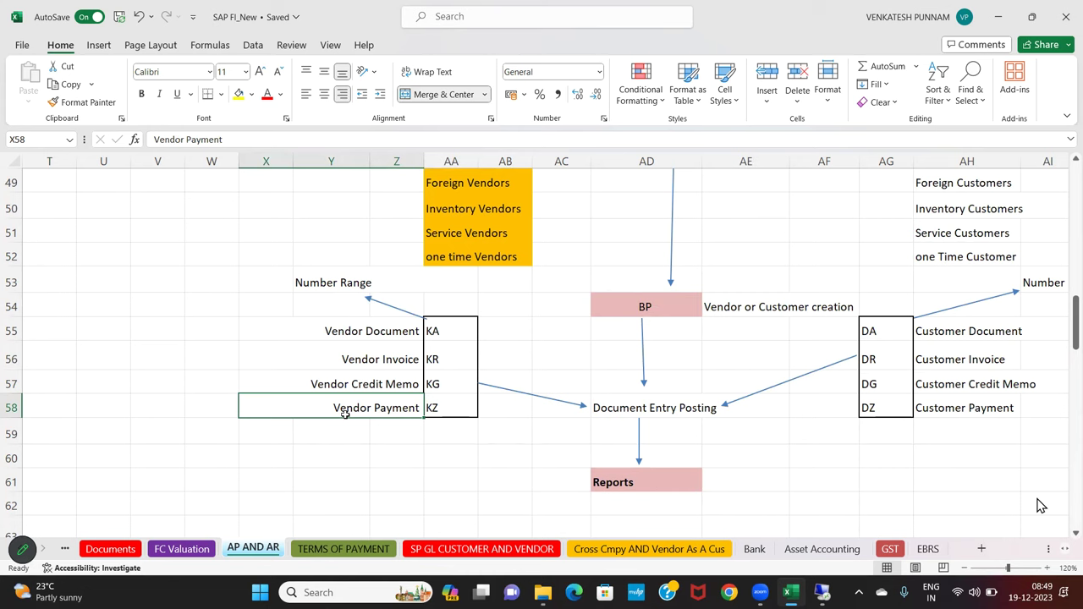
drag(313, 330, 462, 413)
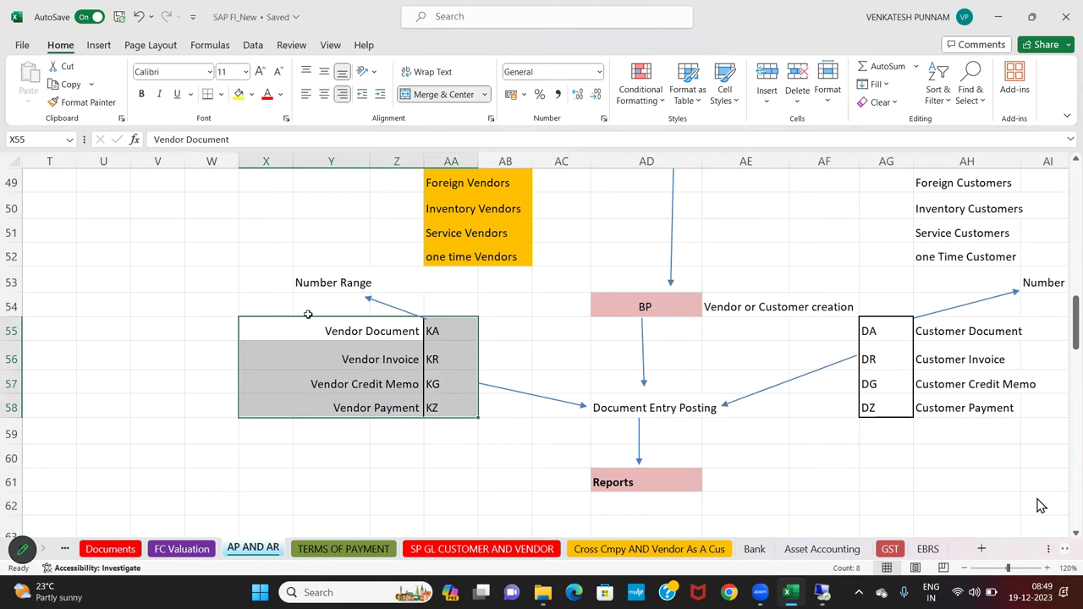
click(301, 284)
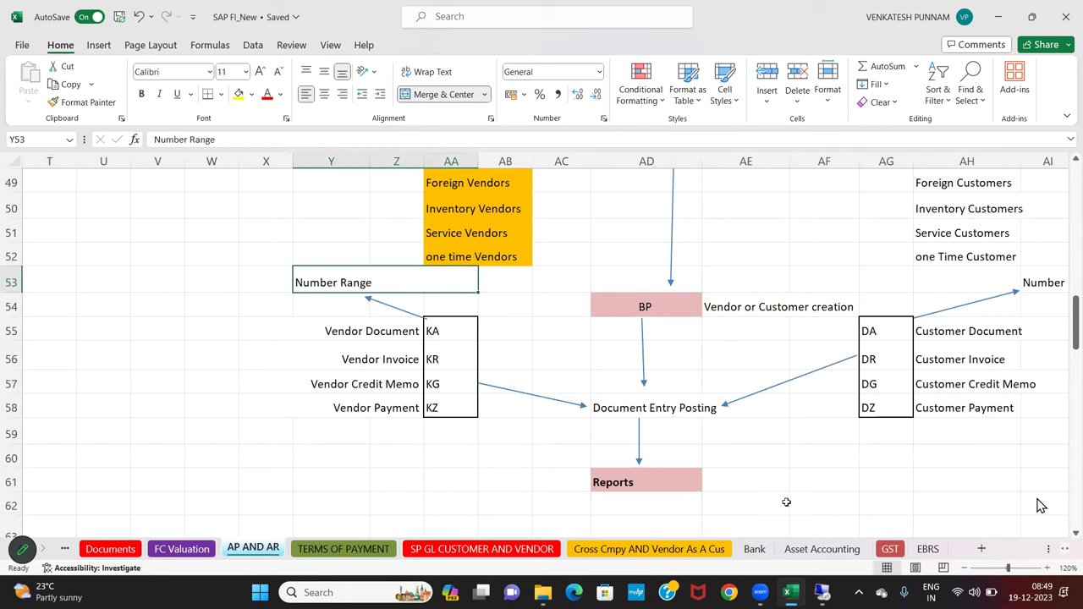
drag(616, 410, 713, 420)
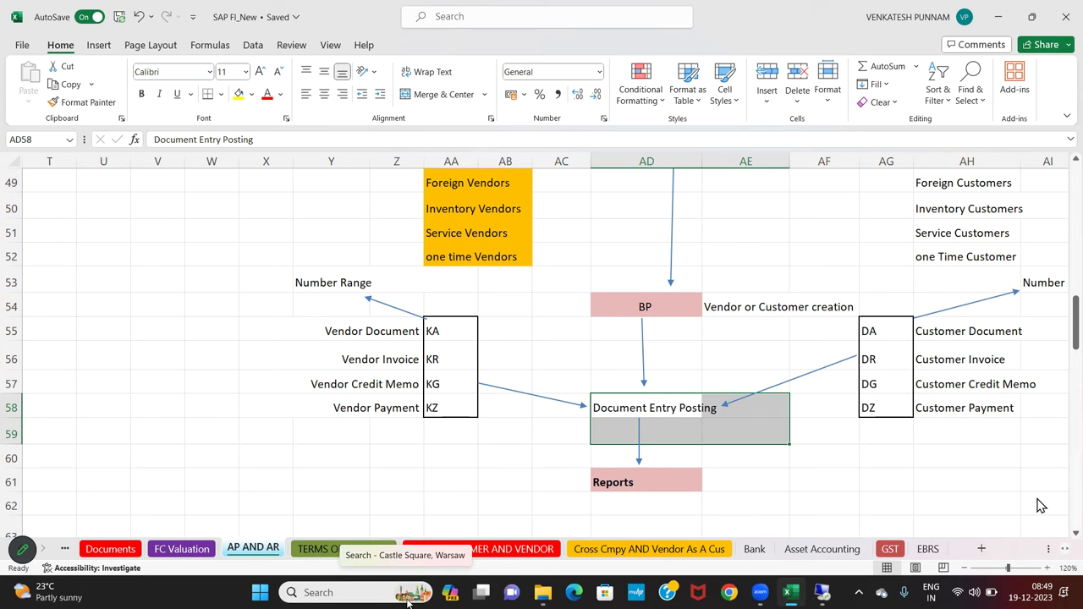
drag(254, 283, 483, 413)
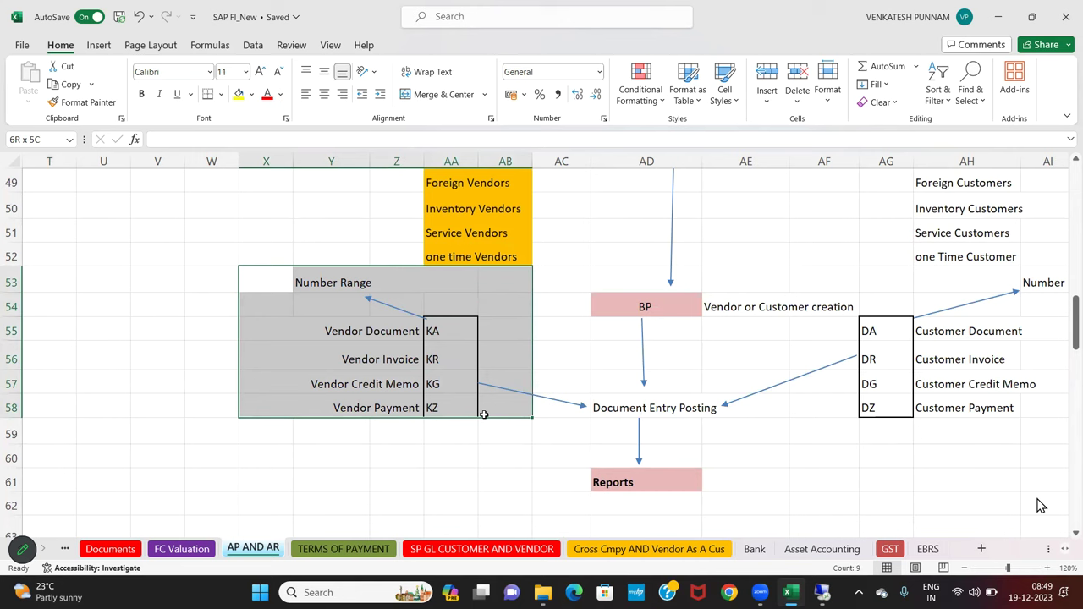
Enter GL, SA and AB in the column left of the vendor chart
click(162, 308)
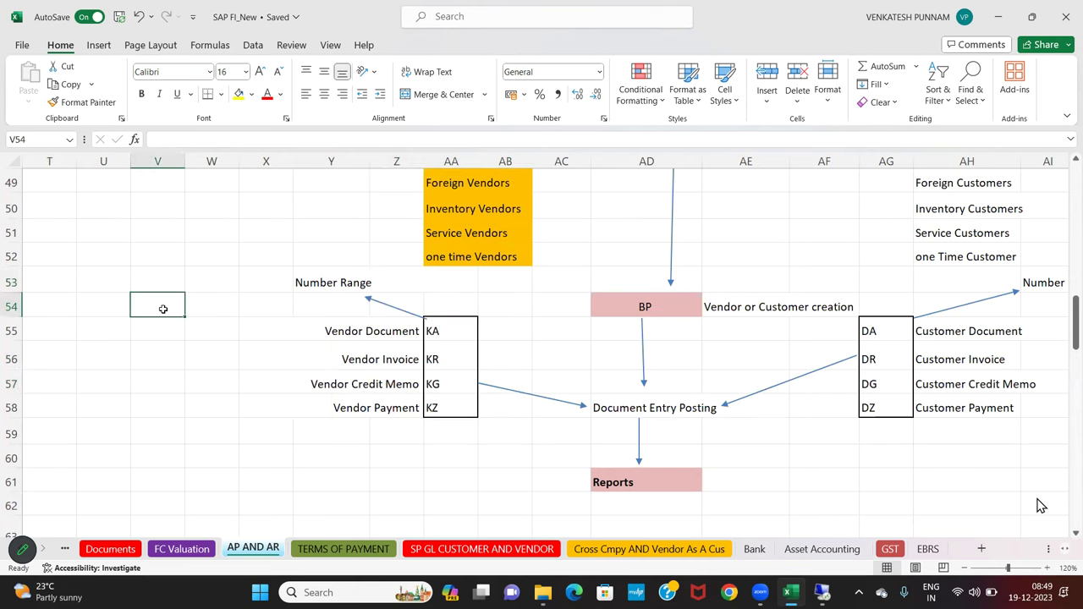
text(GL)
key(Return)
key(Return)
text(SA)
key(Return)
text(AB)
key(Return)
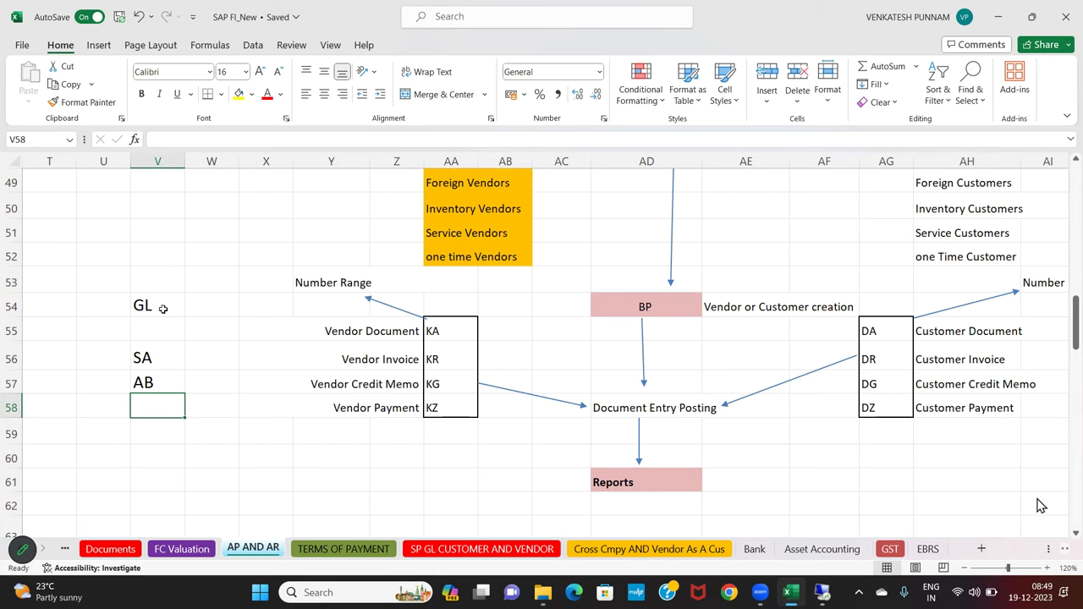
Fill the GL, SA and AB block yellow beside the KA, KR, KG, KZ chart
click(450, 327)
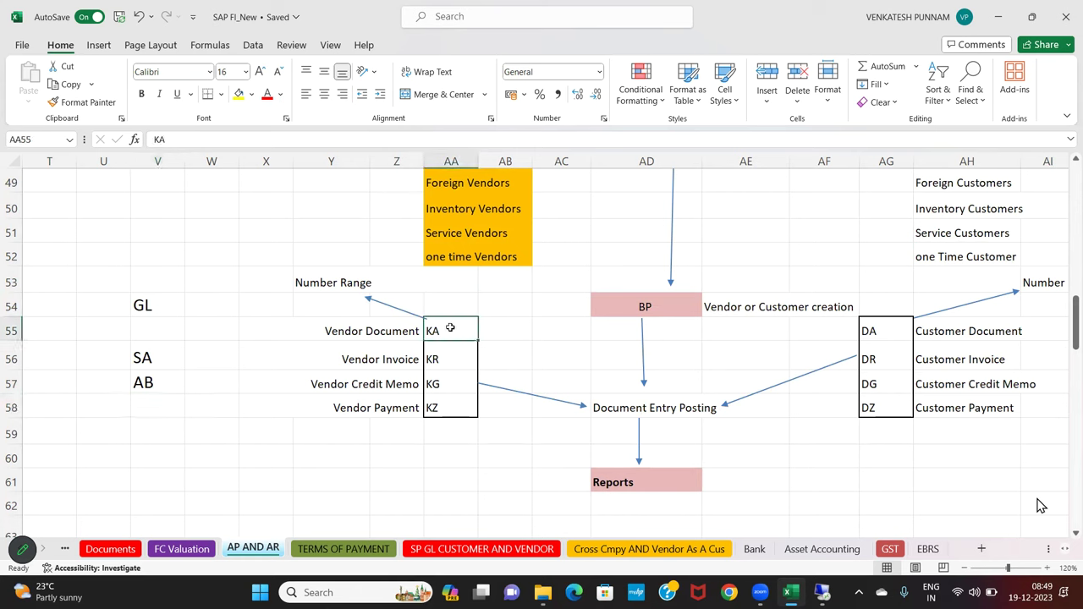
click(446, 356)
click(445, 383)
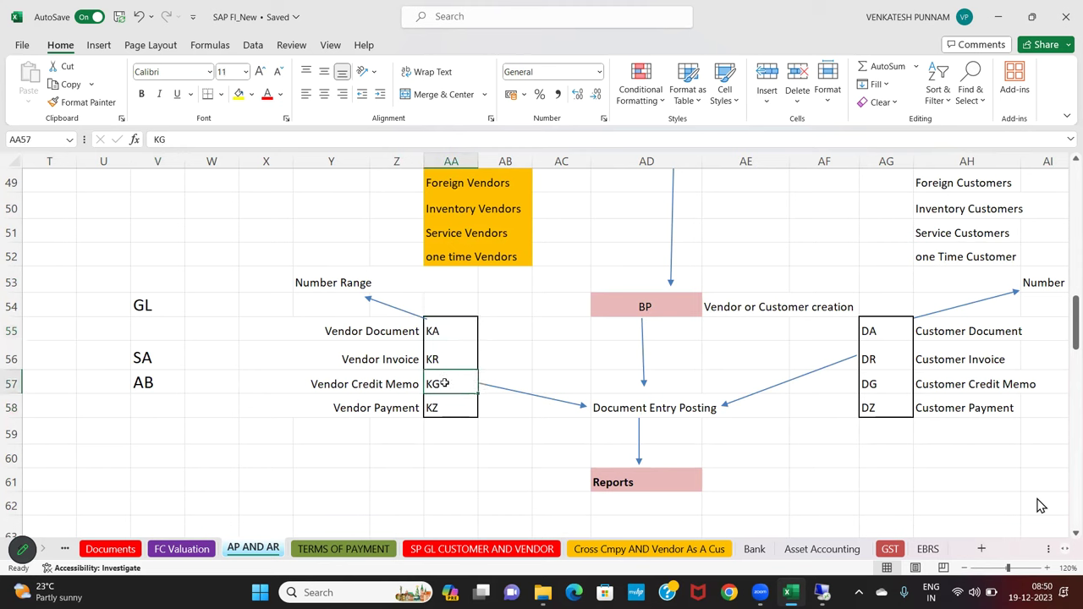
click(447, 412)
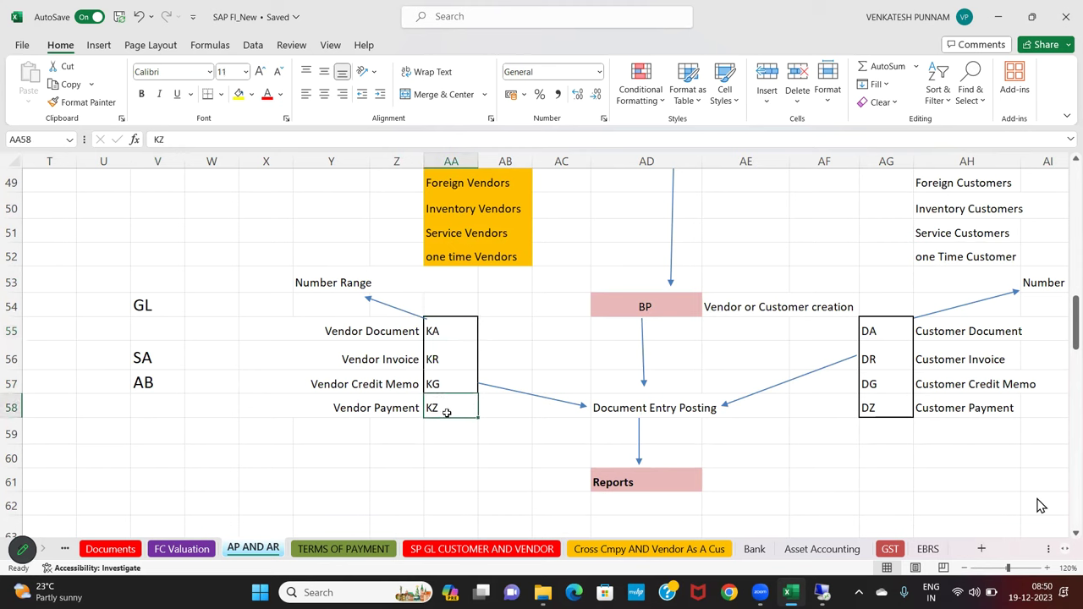
drag(83, 303, 217, 389)
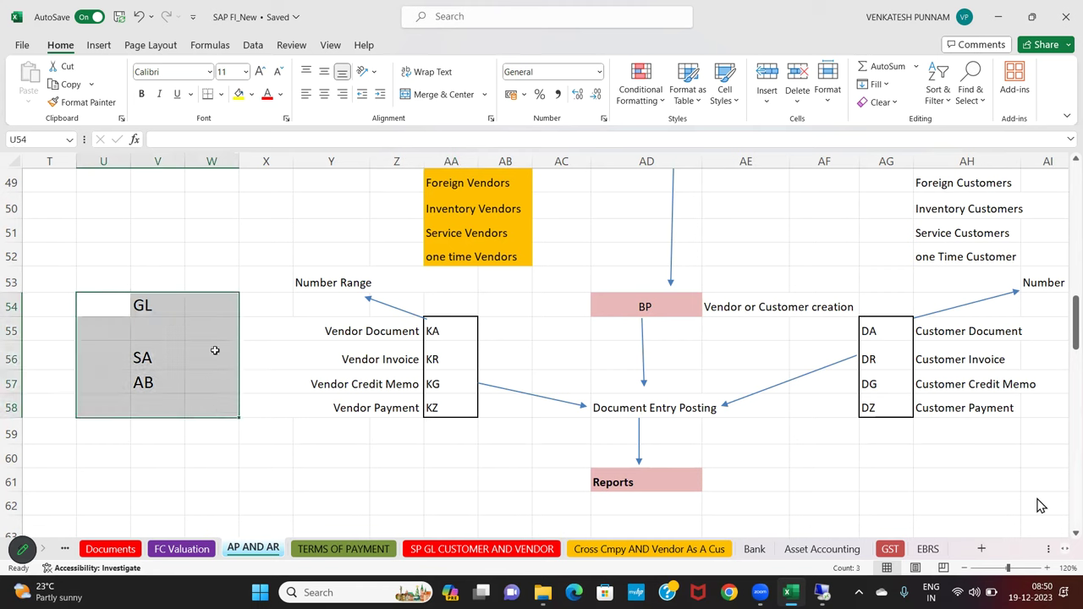
click(239, 94)
click(159, 280)
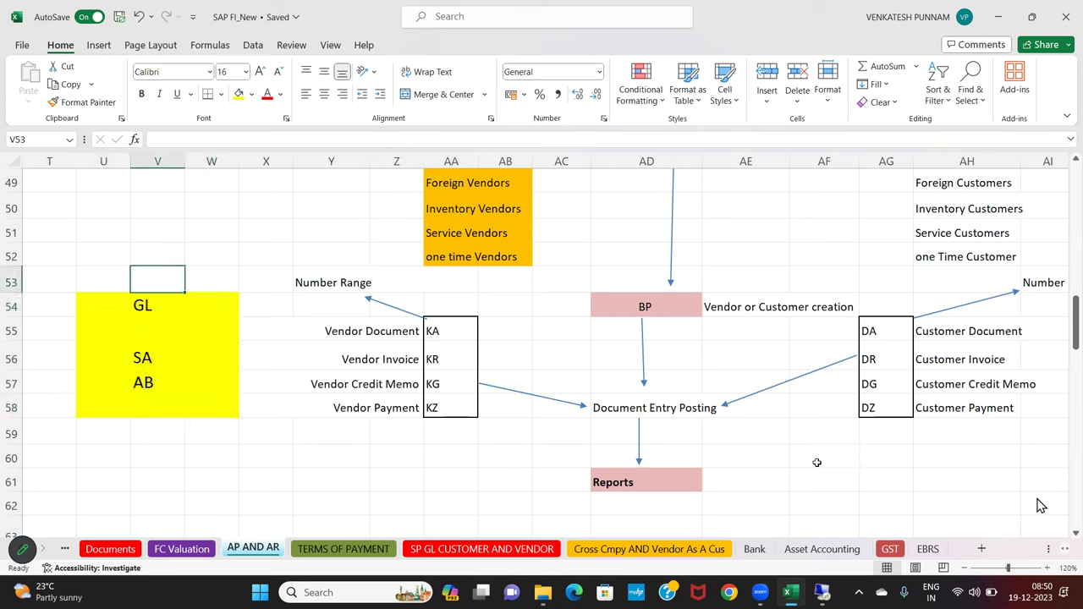
Select the customer types block, then the yellow block with the vendor chart, then the Number Range heading
mouse_move(881, 282)
mouse_down()
mouse_move(973, 283)
mouse_move(1036, 335)
mouse_move(1037, 409)
mouse_up()
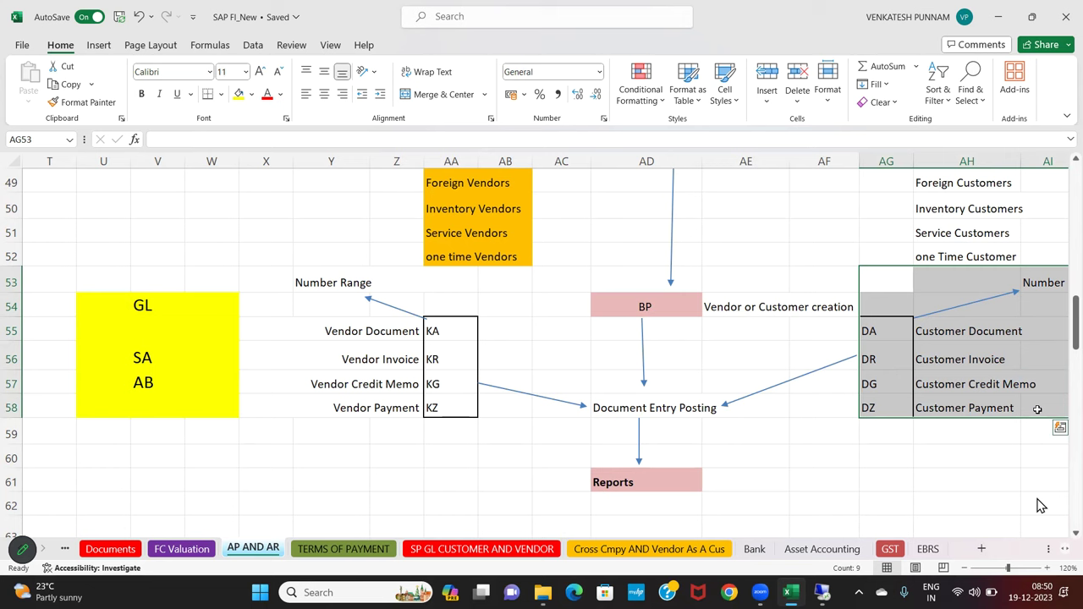
drag(144, 305, 398, 456)
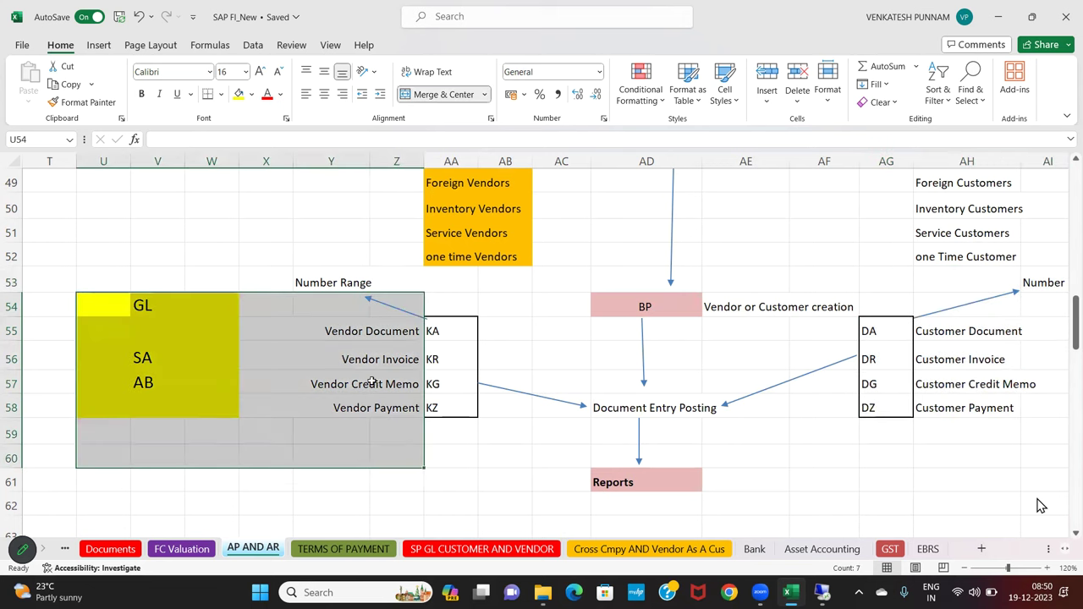
click(346, 269)
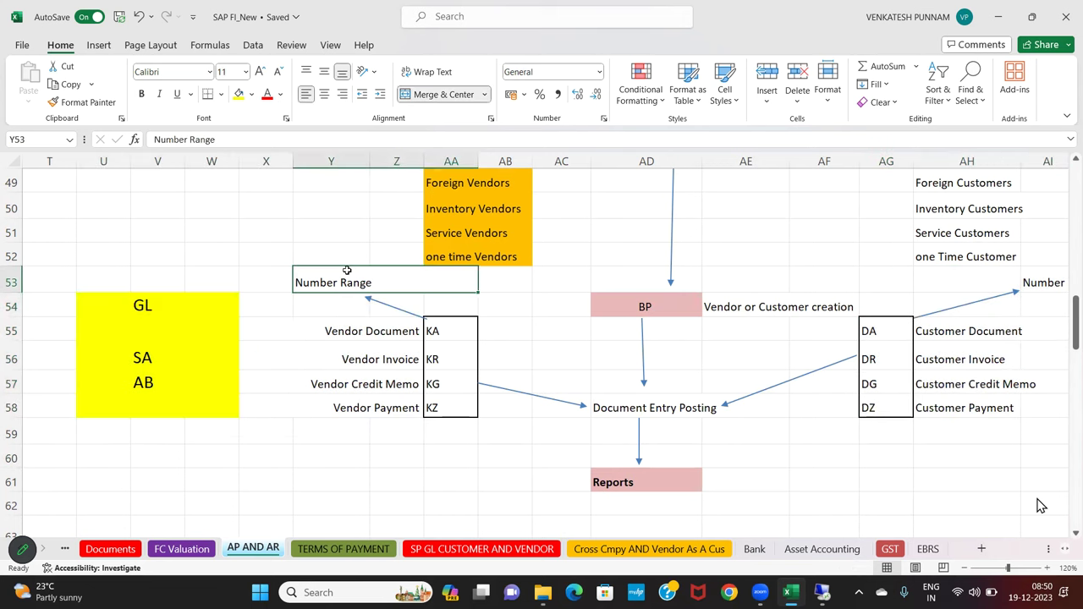
click(925, 293)
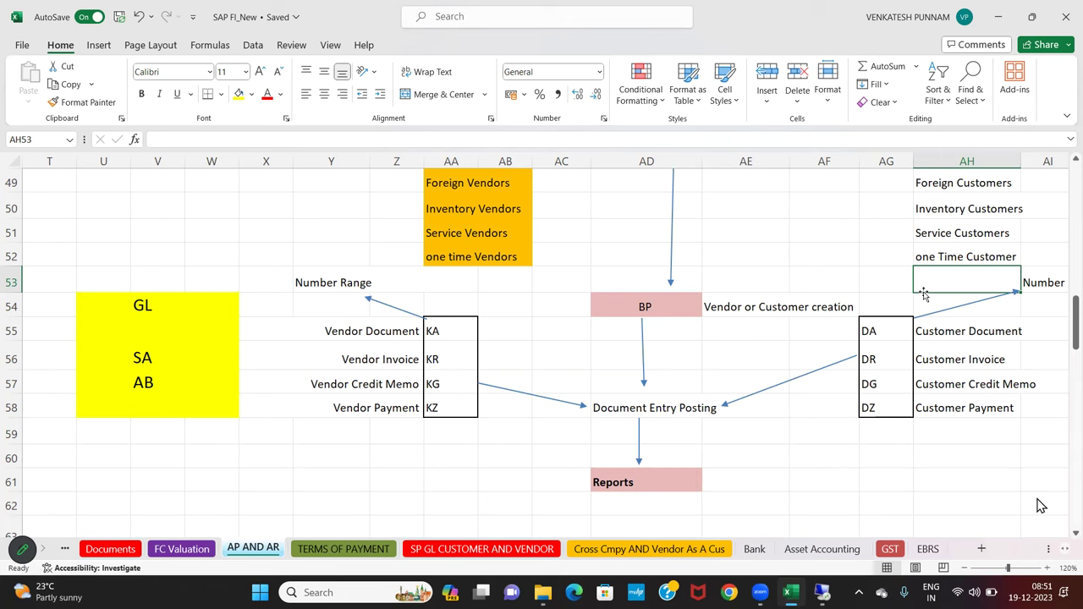
Return to the Define Document Types, For a Ledger and Number Ranges configuration steps
click(117, 325)
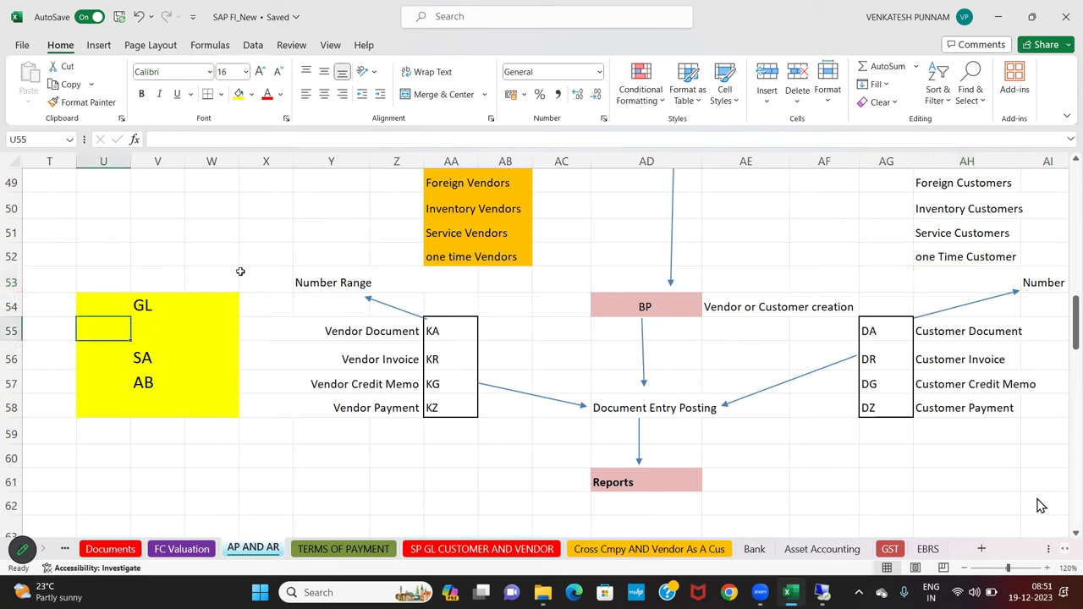
key(Home)
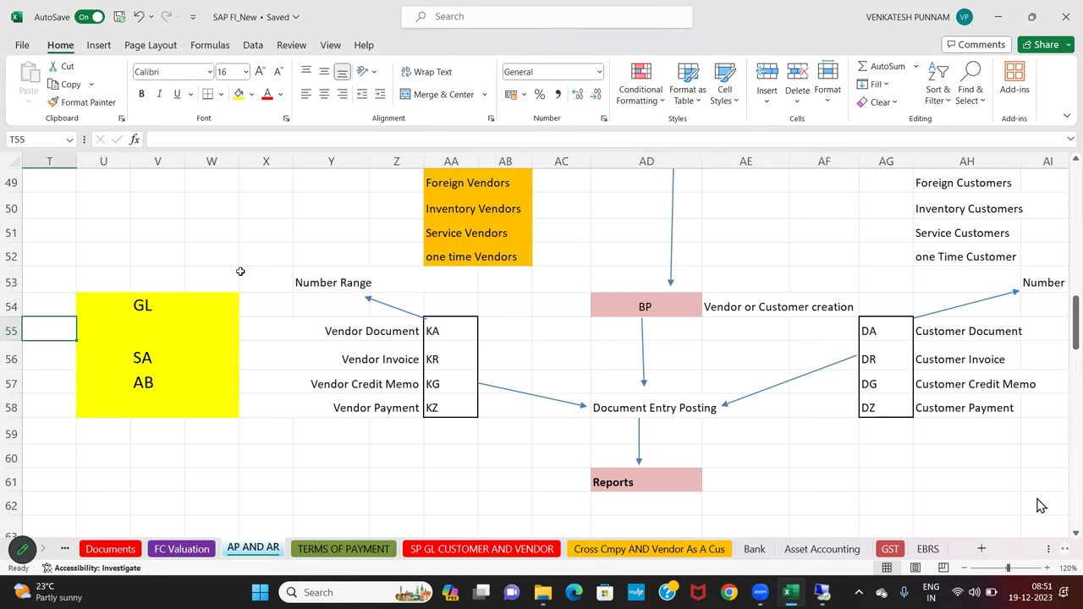
key(Up)
key(Up)
key(Up)
key(Up)
key(Up)
key(Up)
key(Up)
key(Up)
key(Up)
key(Up)
key(Up)
key(Up)
key(Up)
key(Up)
key(Up)
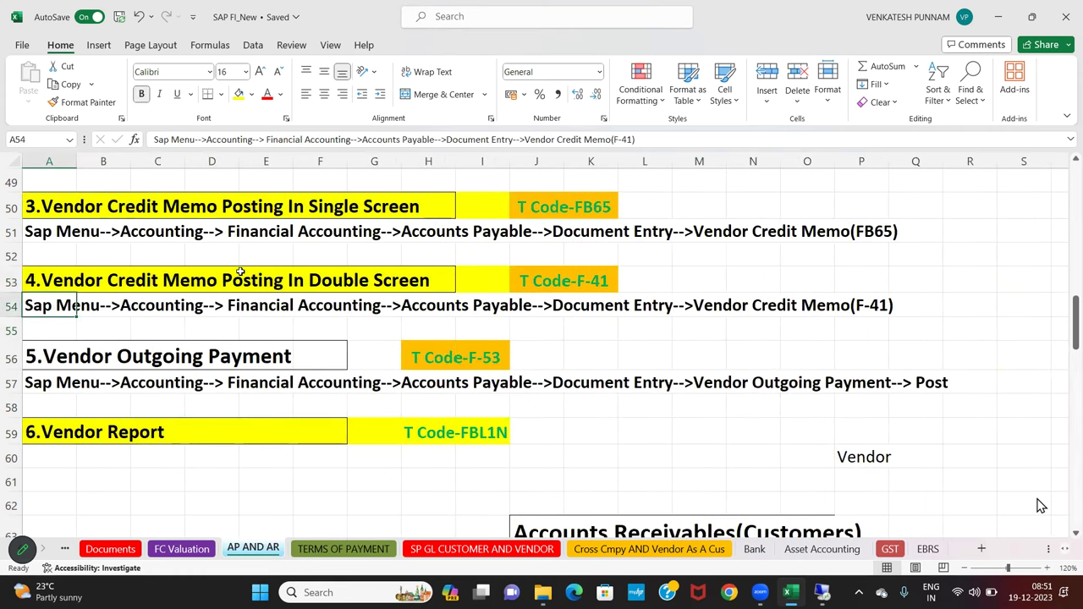
key(Up)
key(Up)
key(Up)
key(Up)
key(Up)
key(Up)
key(Up)
key(Up)
key(Up)
key(Up)
key(Up)
key(Up)
key(Up)
key(Up)
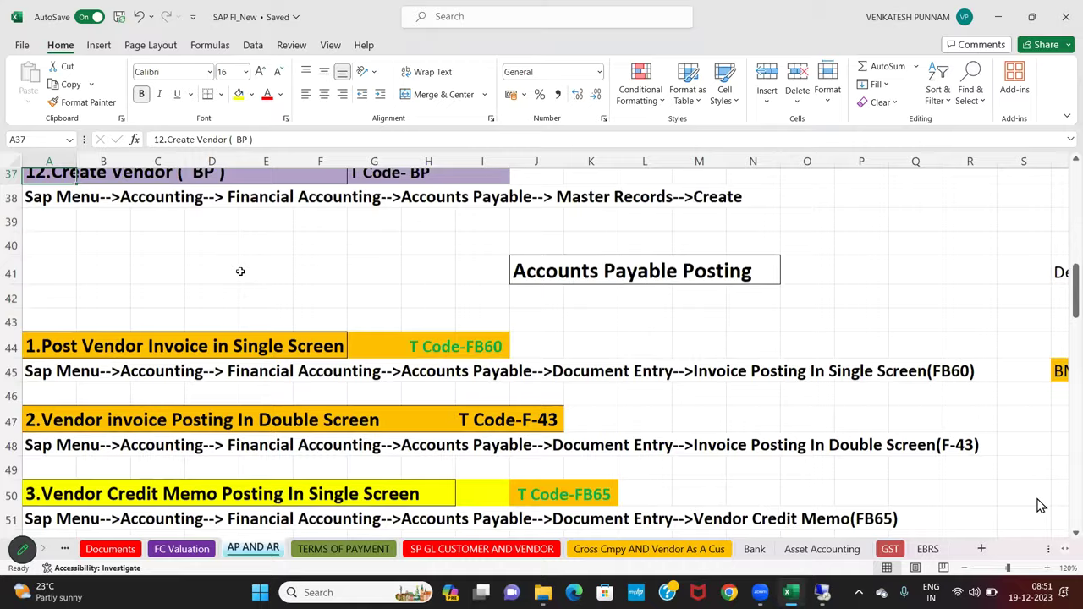
key(Up)
key(Up)
key(Up)
key(Up)
key(Up)
key(Up)
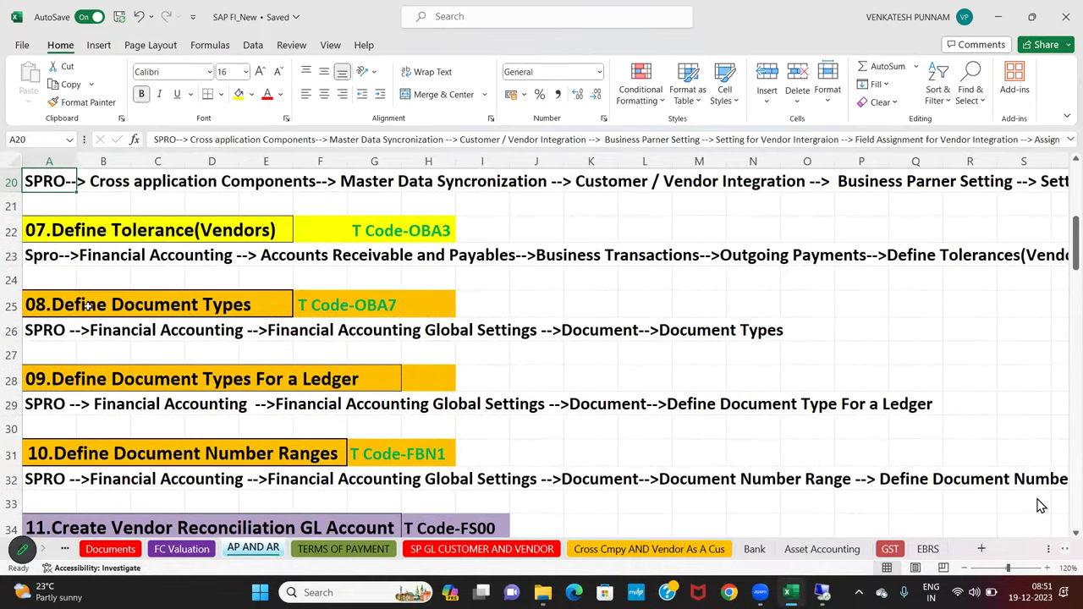
drag(103, 308, 443, 308)
drag(61, 378, 445, 378)
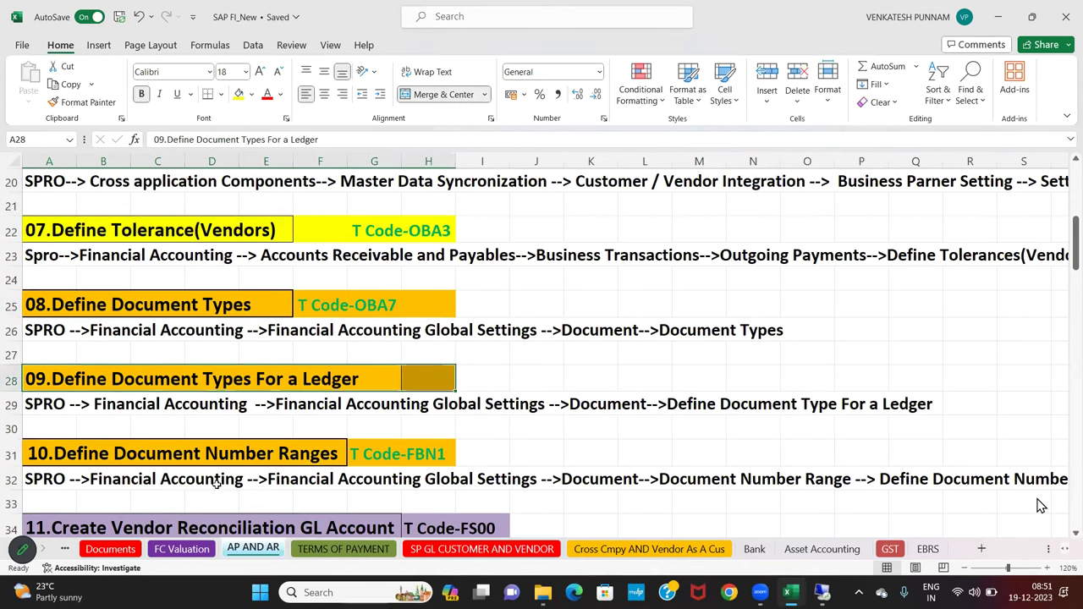
click(61, 450)
drag(443, 453, 445, 454)
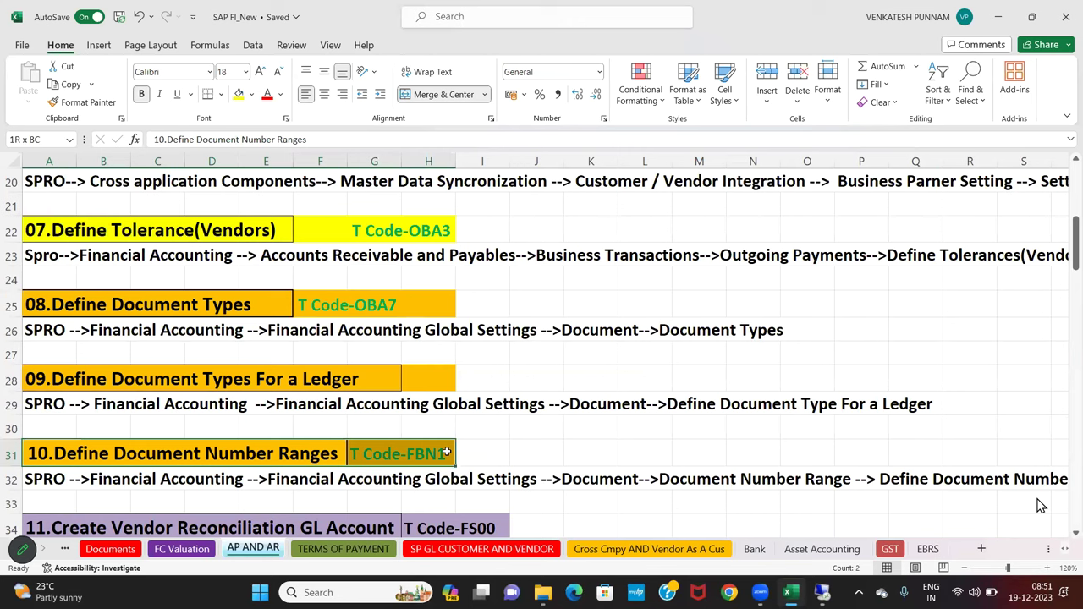
Note SA in Q26 and AB in Q27 beside Define Document Types
click(905, 334)
text(SA)
key(Return)
text(AB)
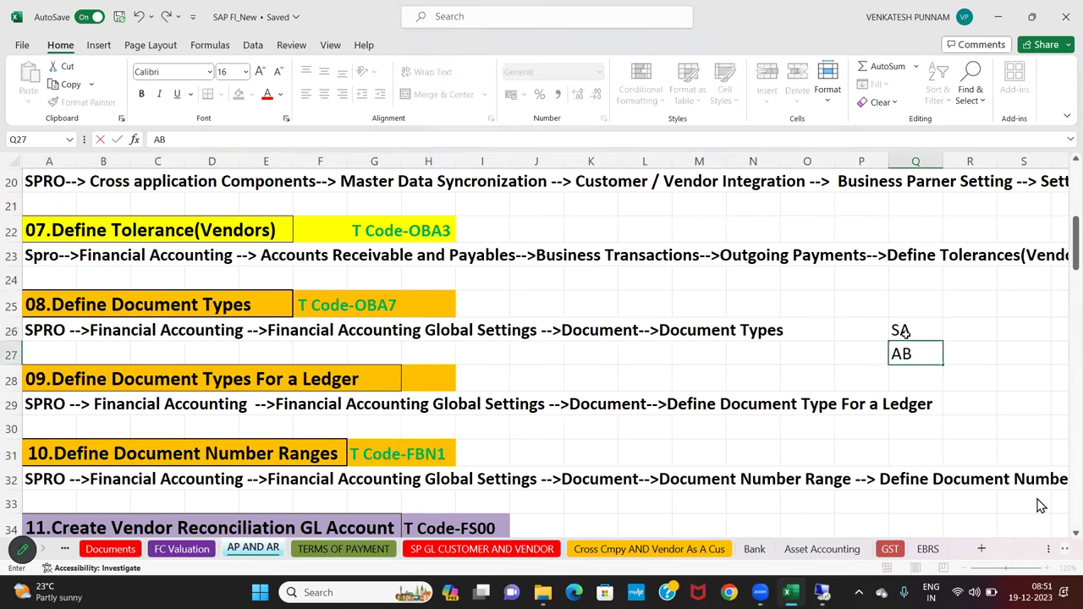
key(Return)
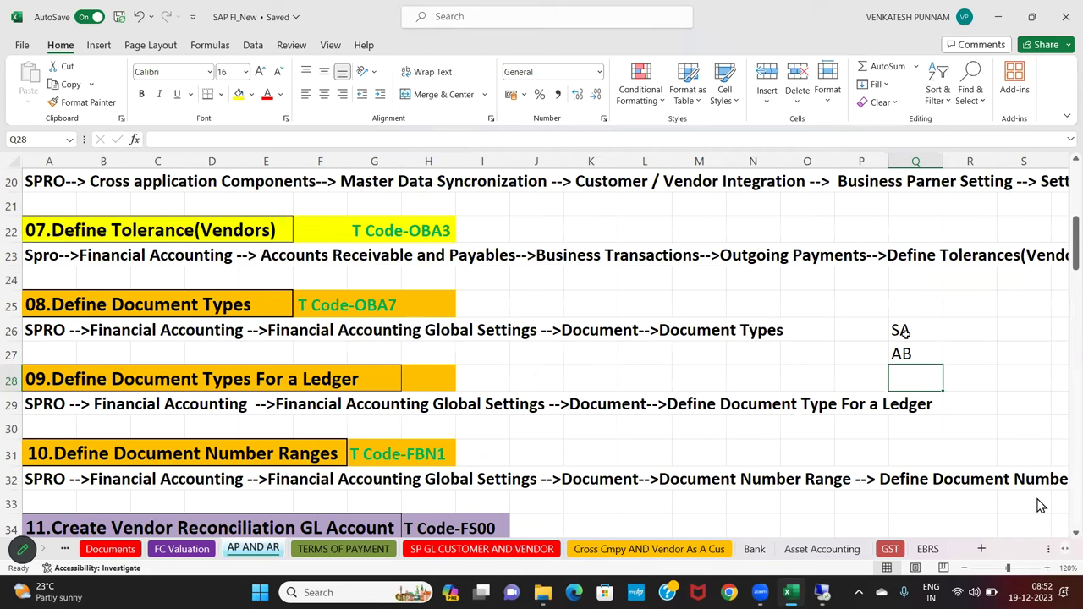
Select cells A27, B27, F27, K27 and M27 below the Define Document Types path
click(122, 354)
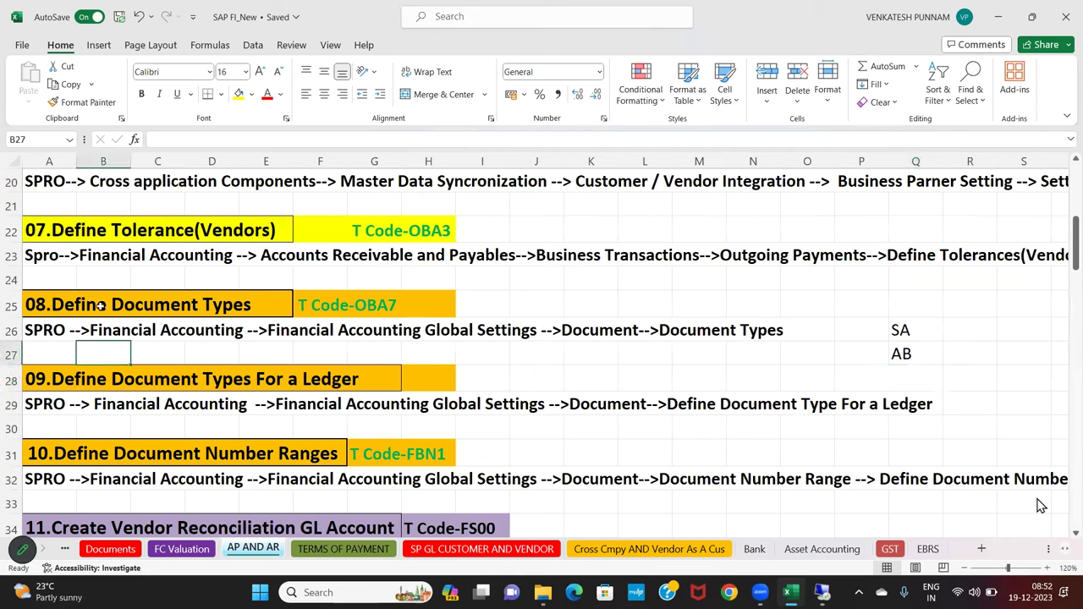
click(272, 302)
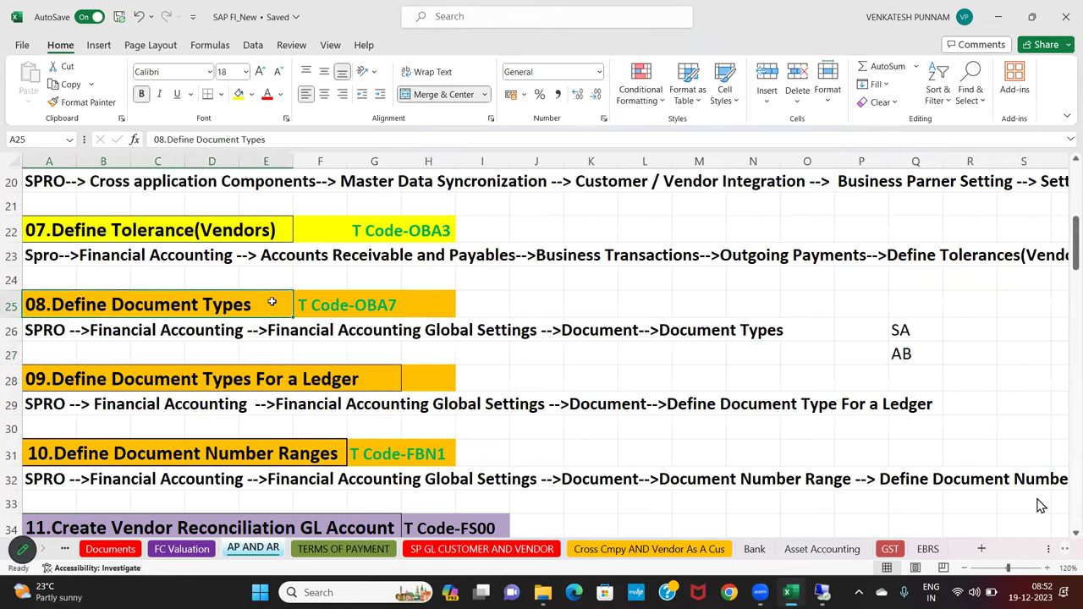
click(123, 352)
click(50, 359)
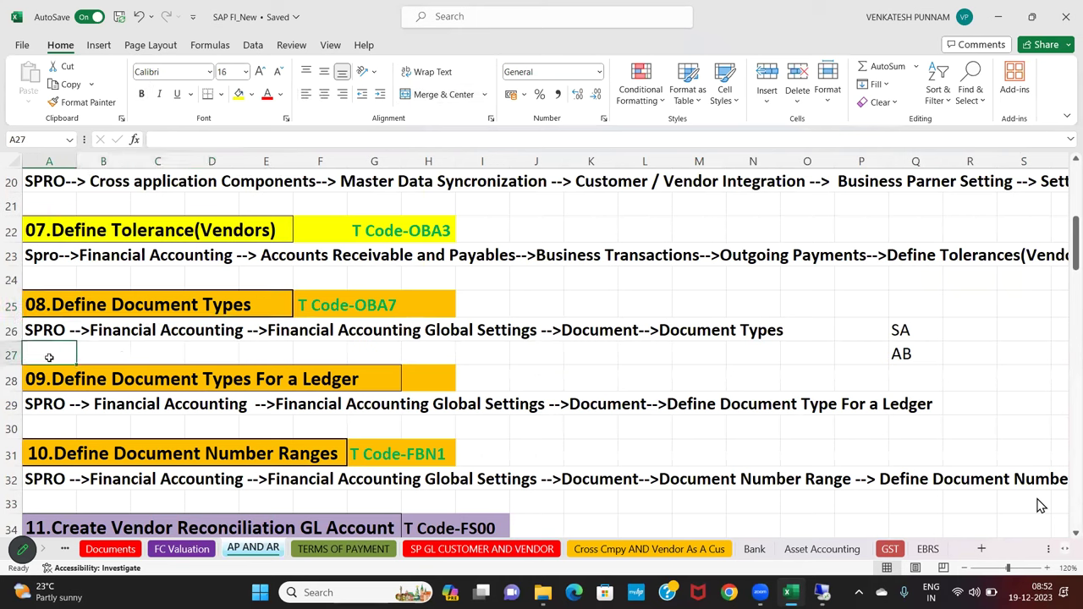
click(126, 353)
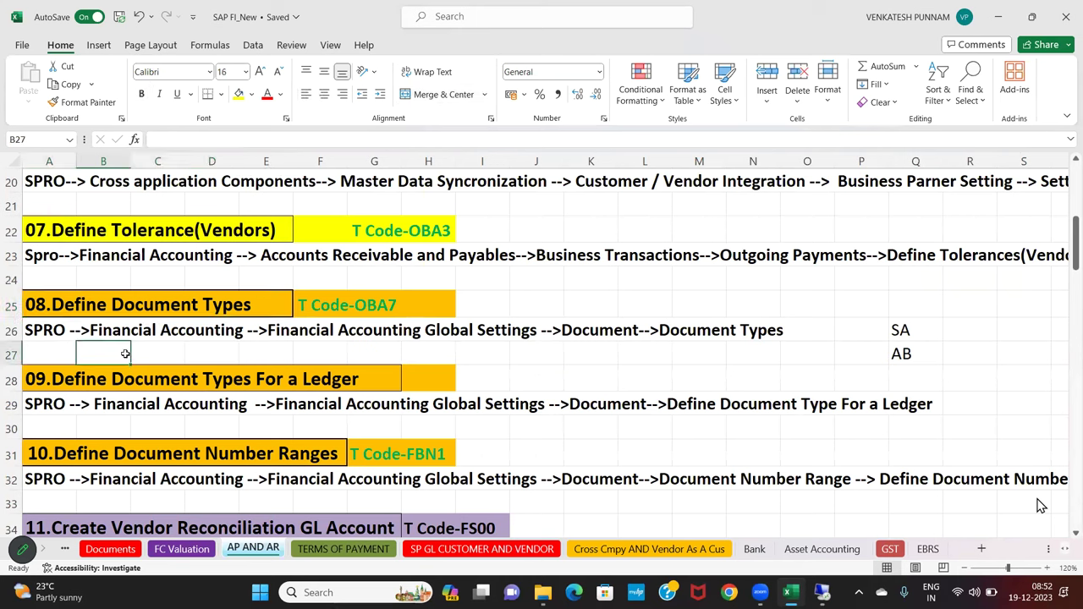
click(338, 352)
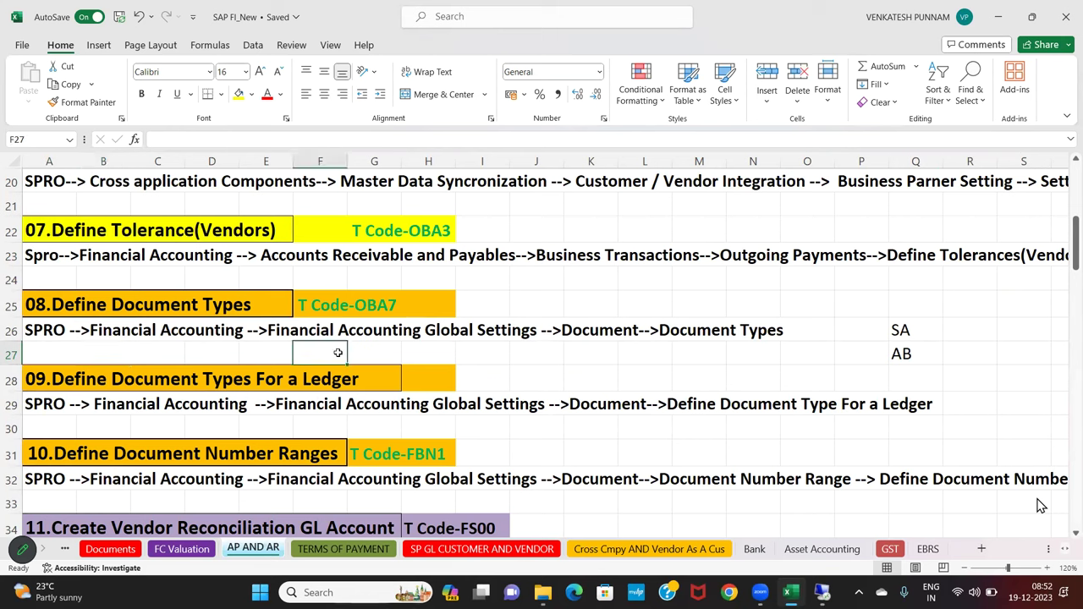
click(569, 346)
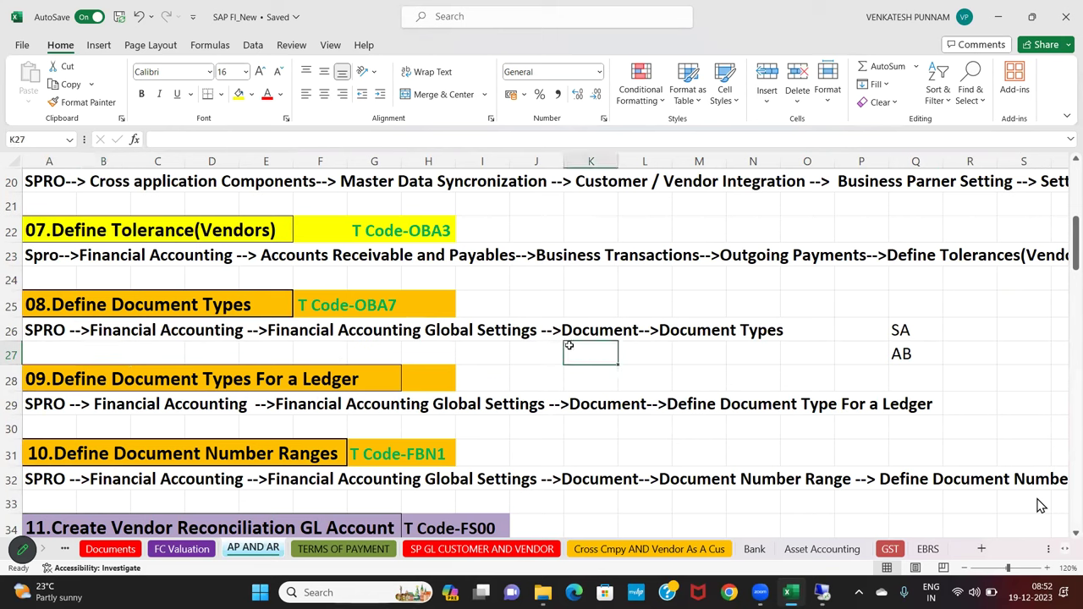
click(691, 347)
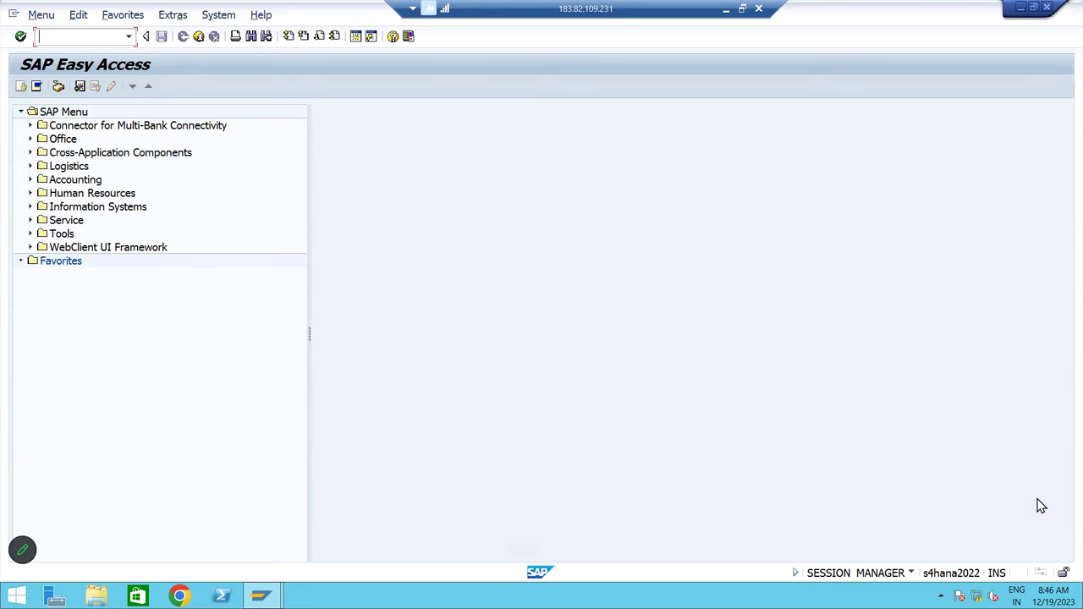
Run SPRO and open the SAP Reference IMG
text(SPRO)
key(Return)
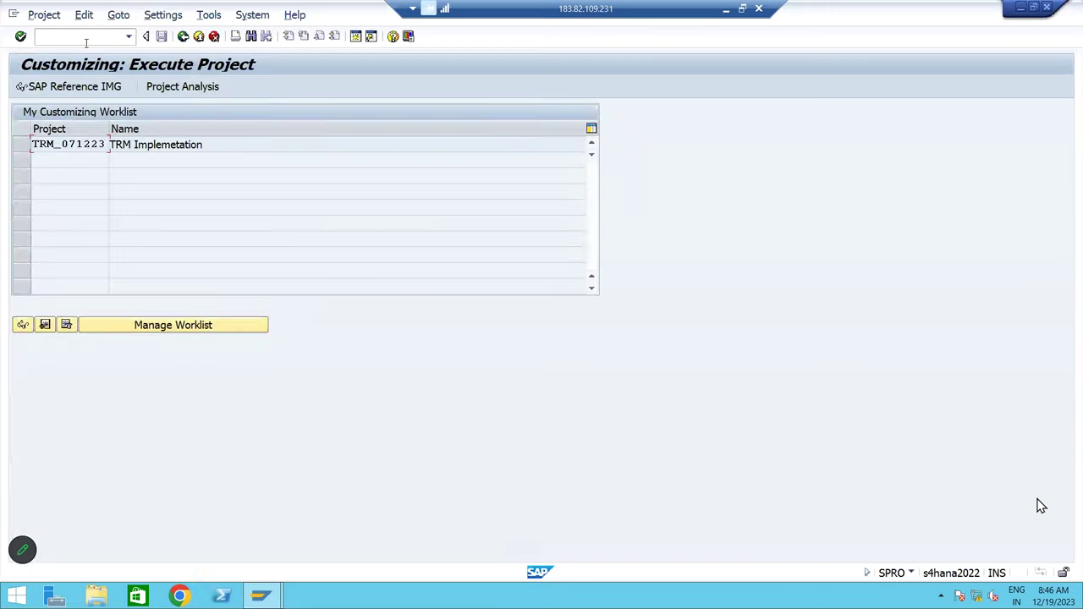
click(87, 88)
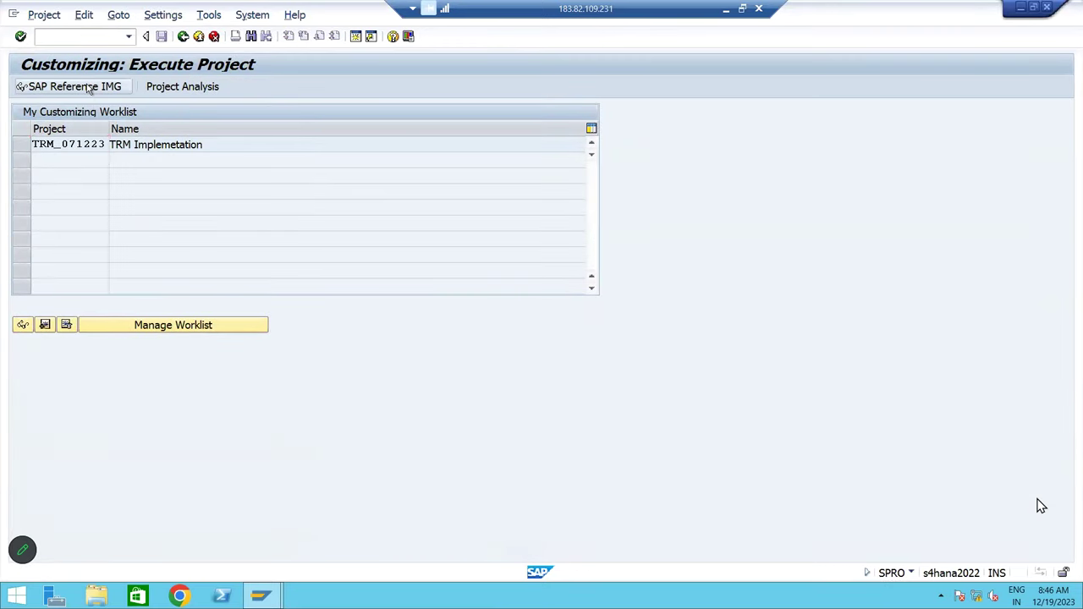
click(88, 159)
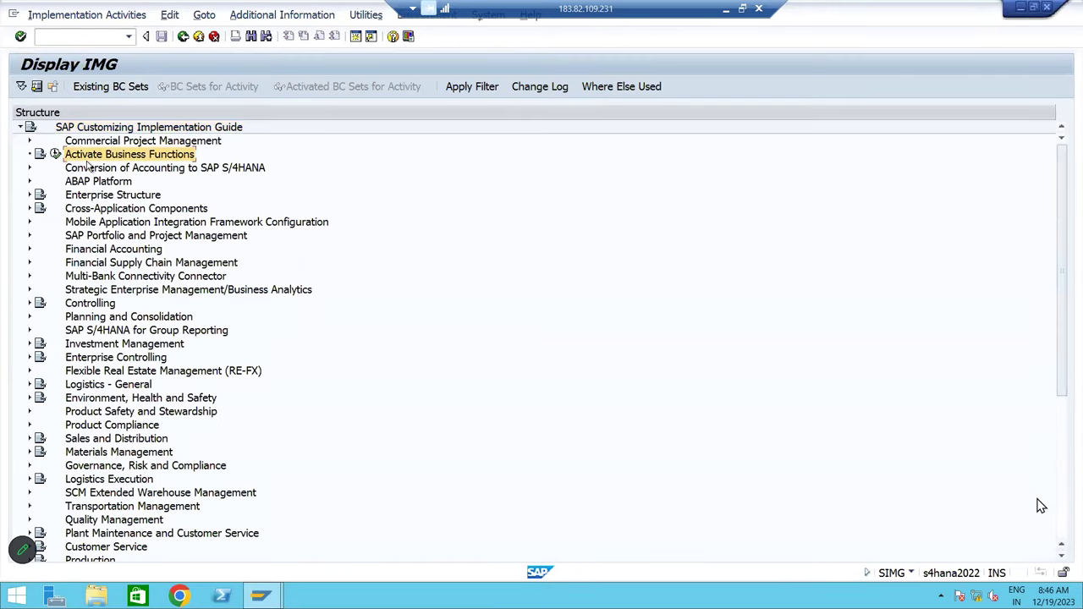
Expand Financial Accounting > Global Settings > Document > Document Types
key(Down)
key(Down)
key(Down)
key(Down)
key(Down)
key(Down)
key(Down)
key(Right)
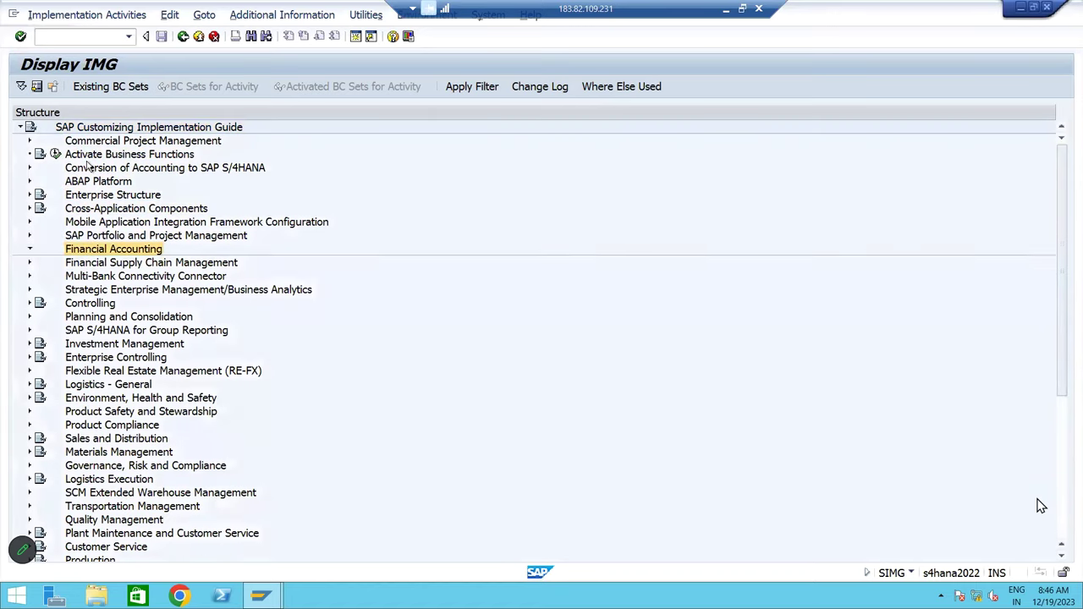
key(Down)
key(Down)
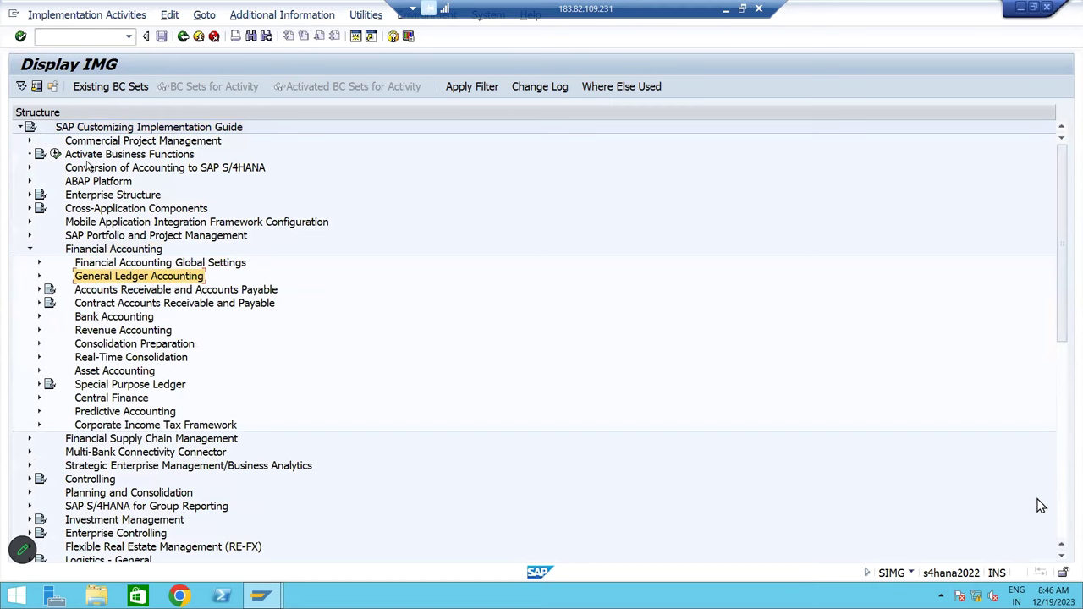
key(Up)
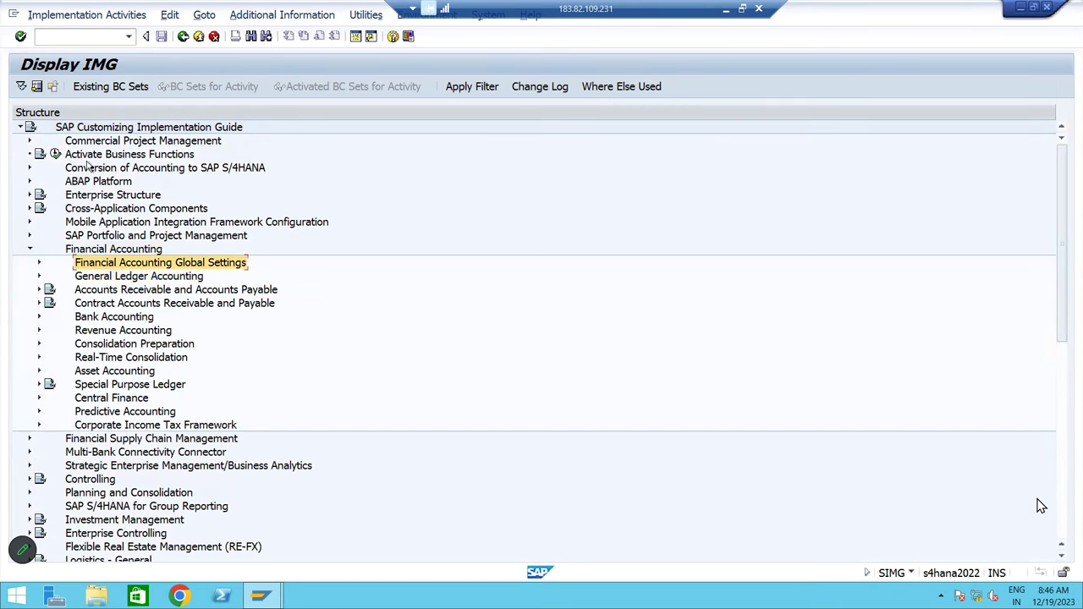
key(Right)
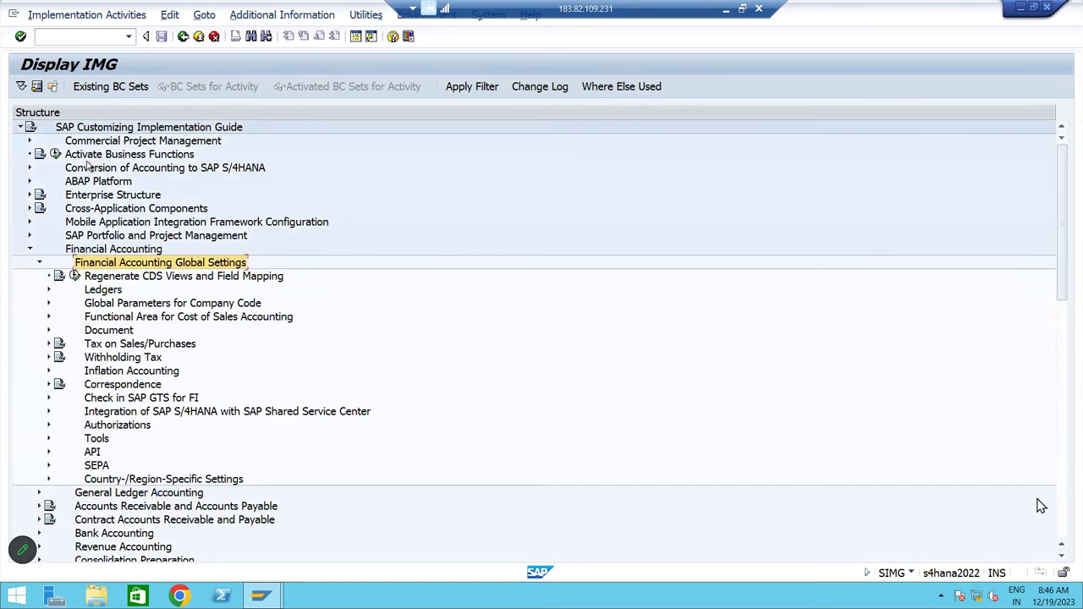
key(Down)
key(Down)
key(Down)
key(Down)
key(Down)
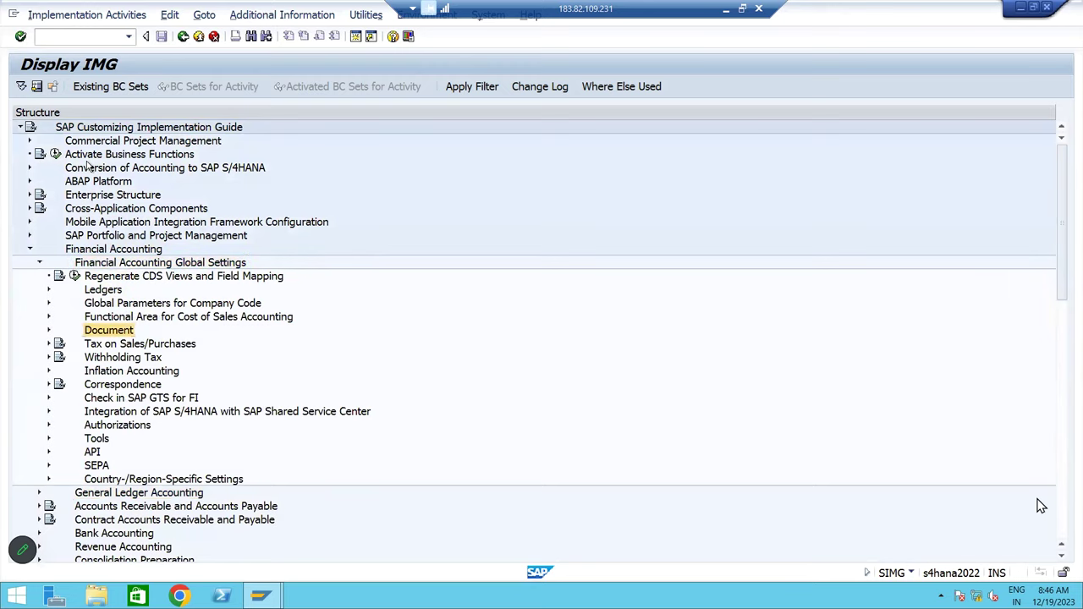
key(Right)
key(Down)
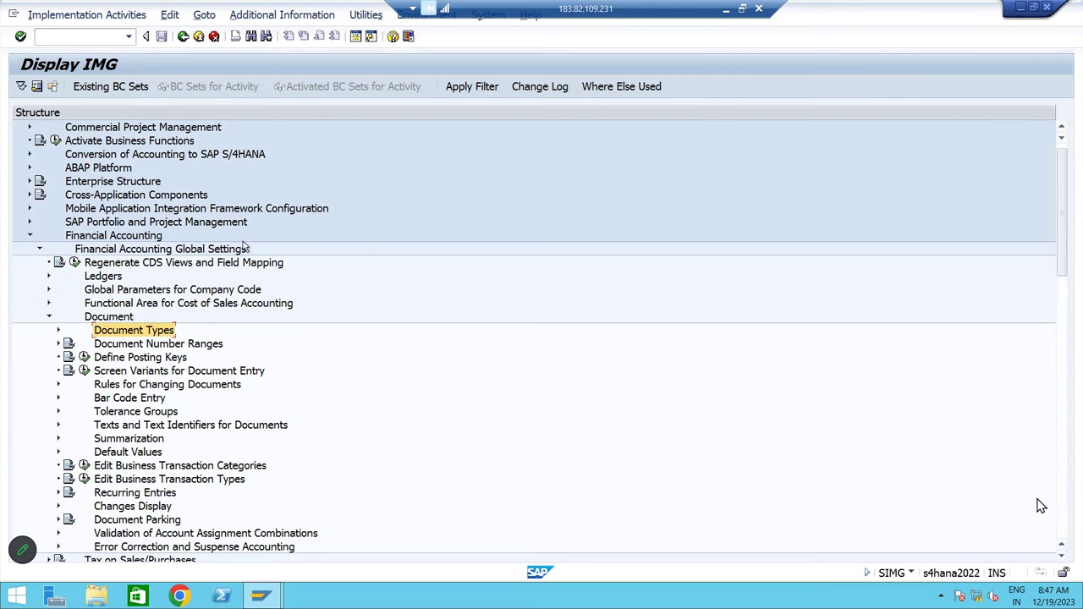
click(142, 346)
click(143, 337)
click(59, 330)
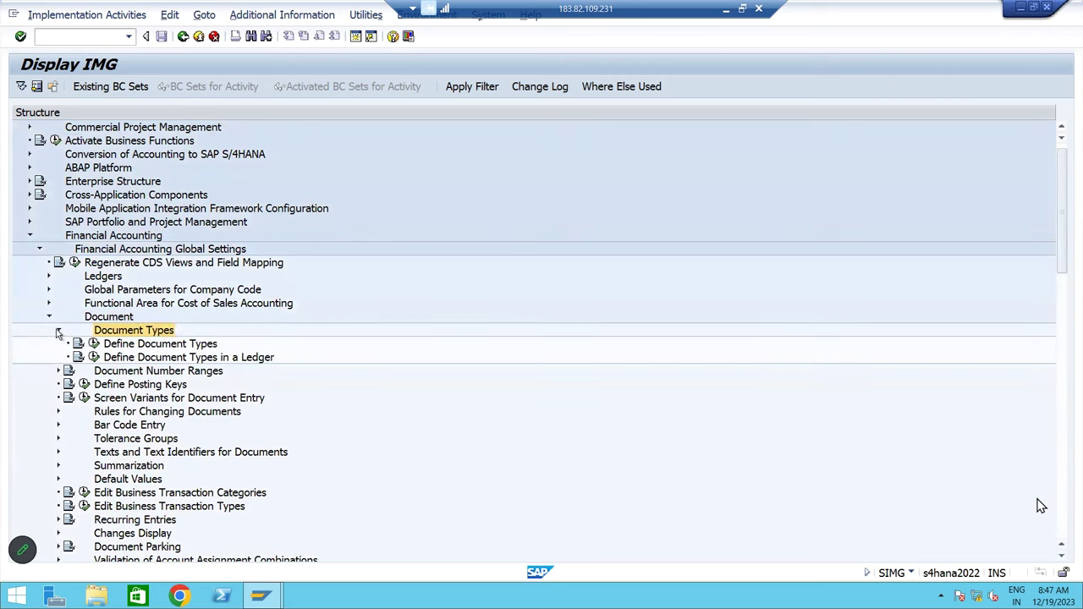
Execute the Define Document Types activity
click(133, 347)
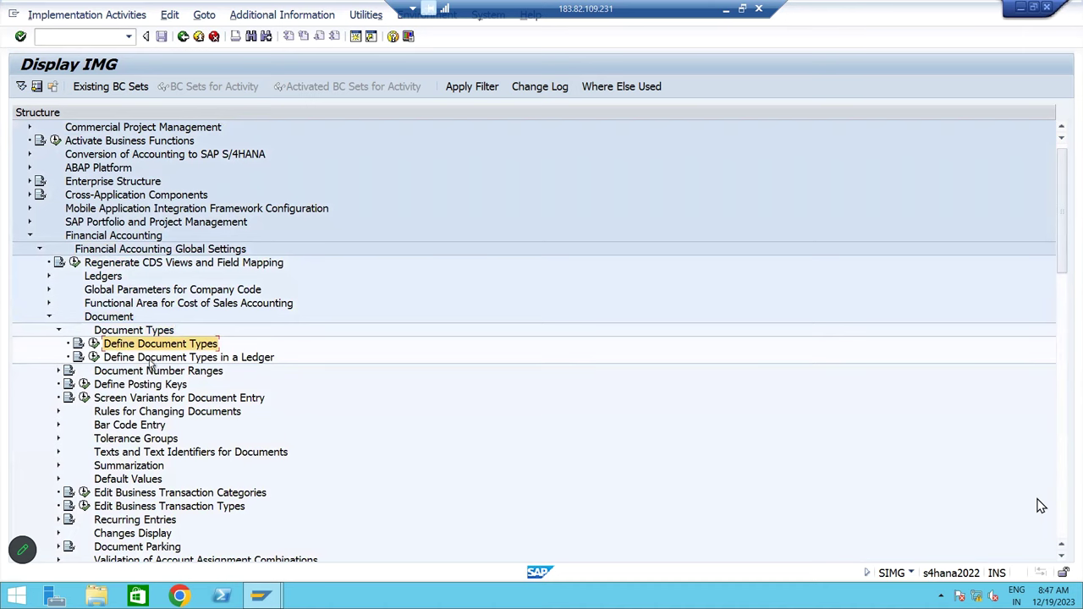
click(149, 358)
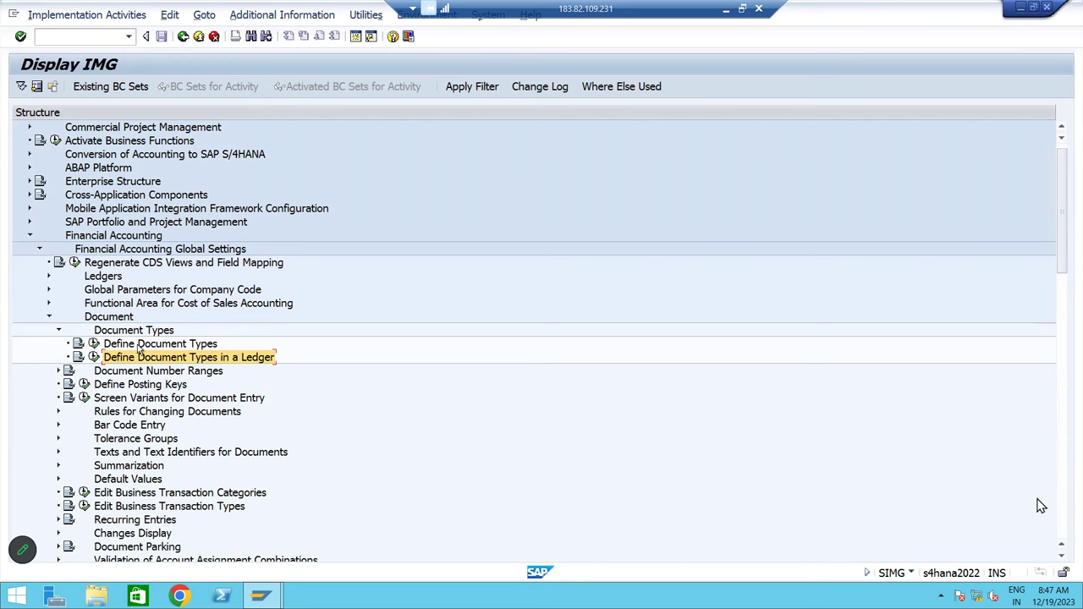
click(140, 345)
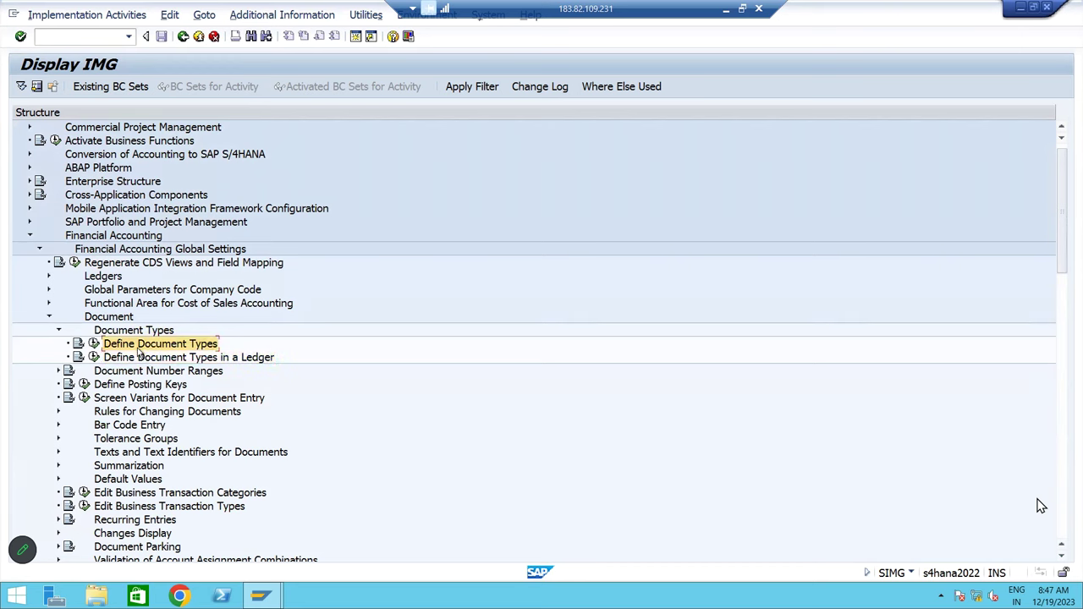
click(93, 343)
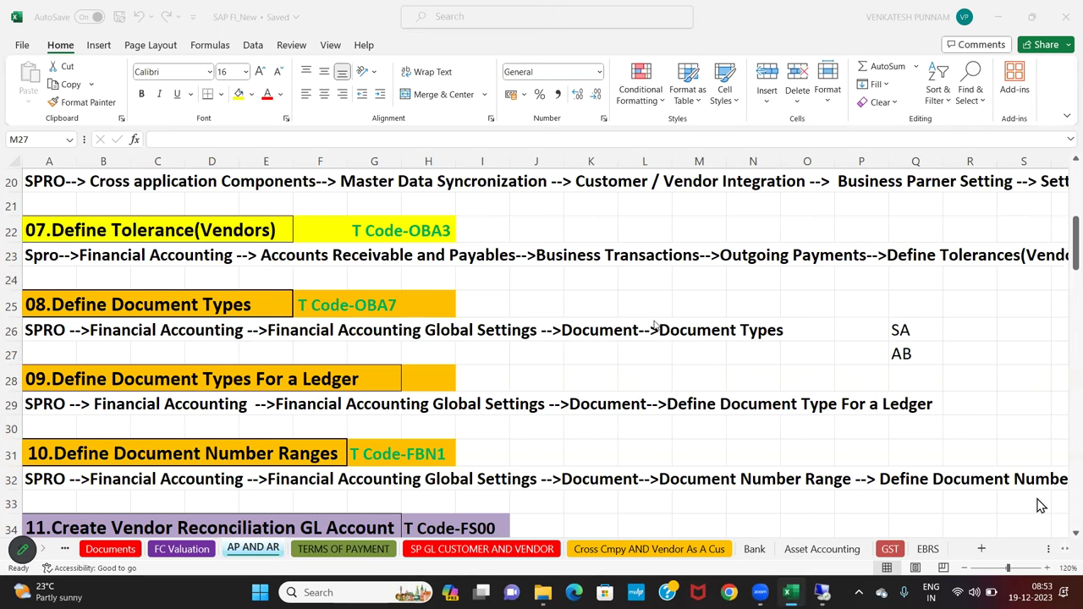
Back in SAP, re-execute Define Document Types from the customizing tree
key(alt+Tab)
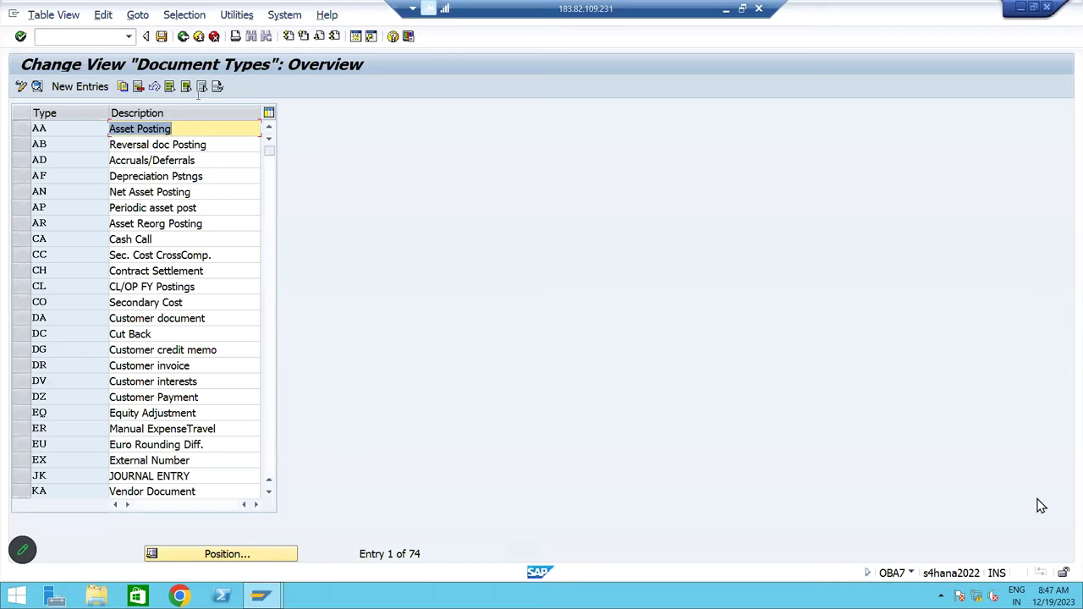
click(183, 36)
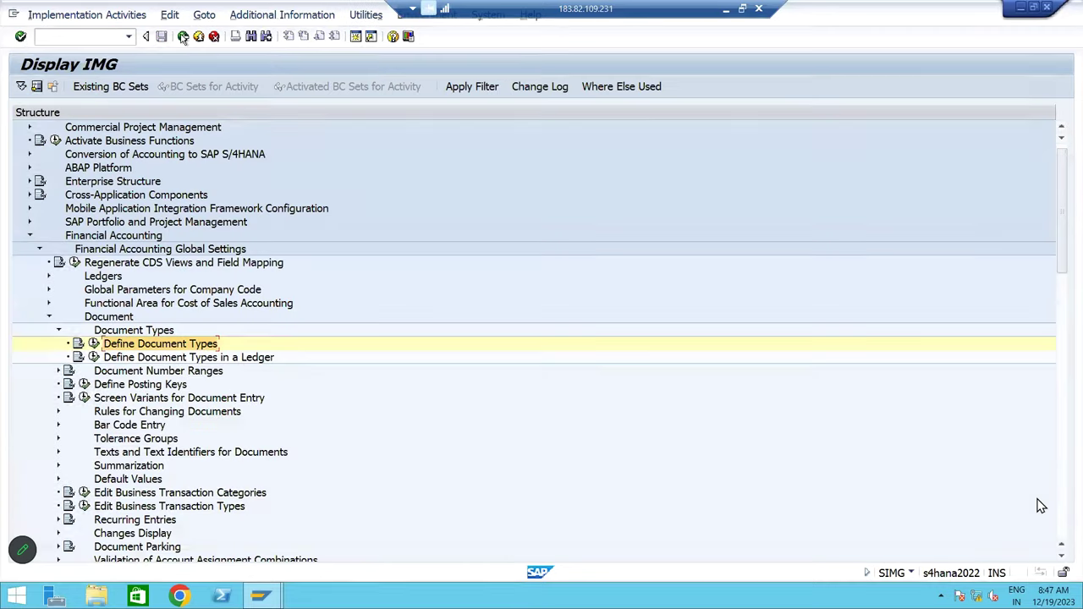
click(94, 343)
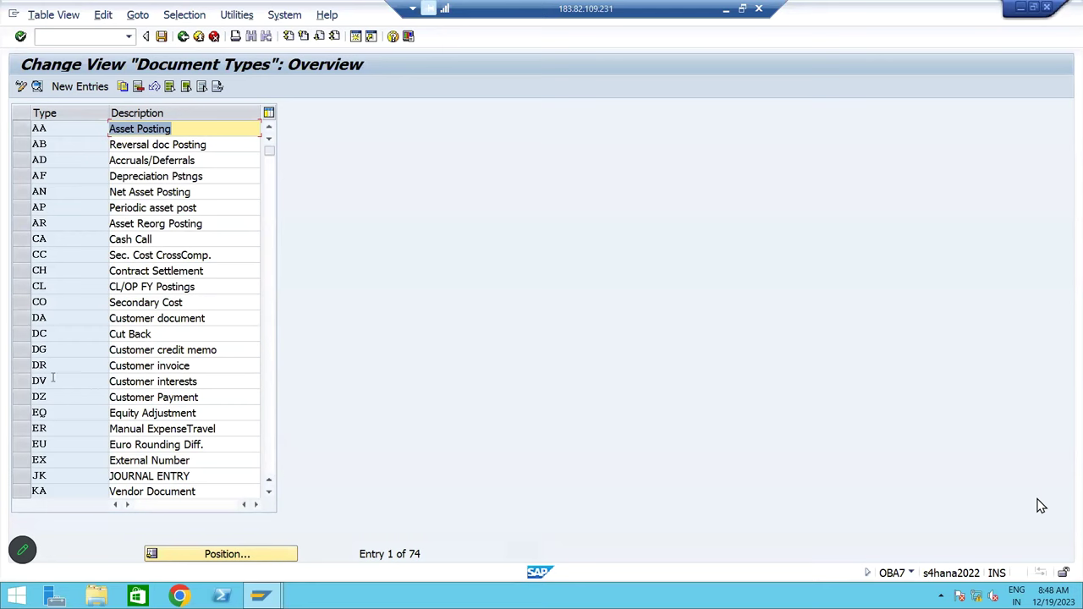
Locate the SA and AB document type rows in the table
scroll(82, 429, down, 3)
scroll(82, 429, down, 9)
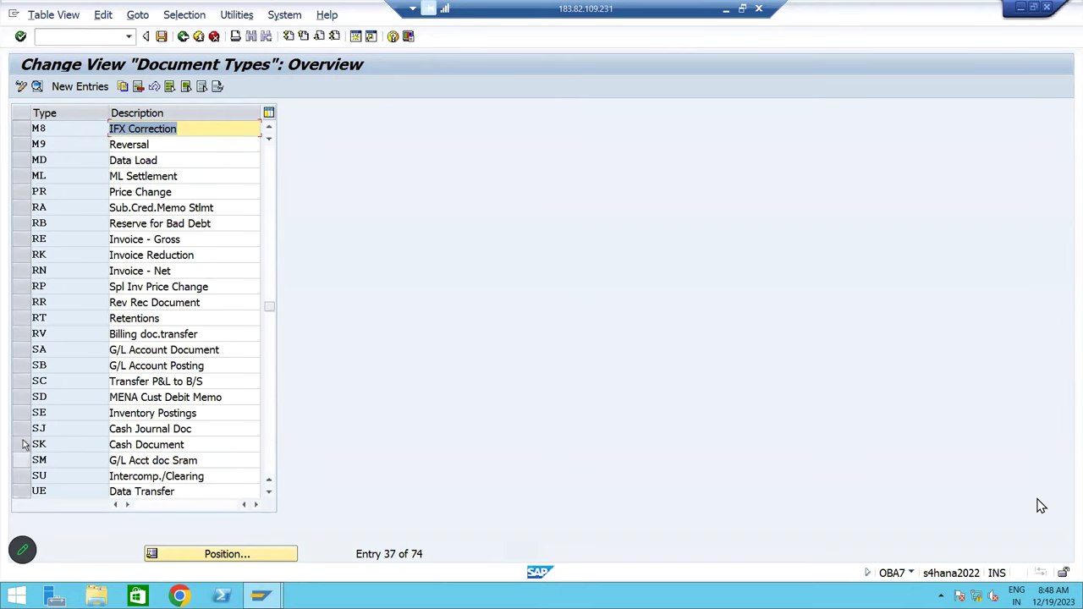
click(25, 352)
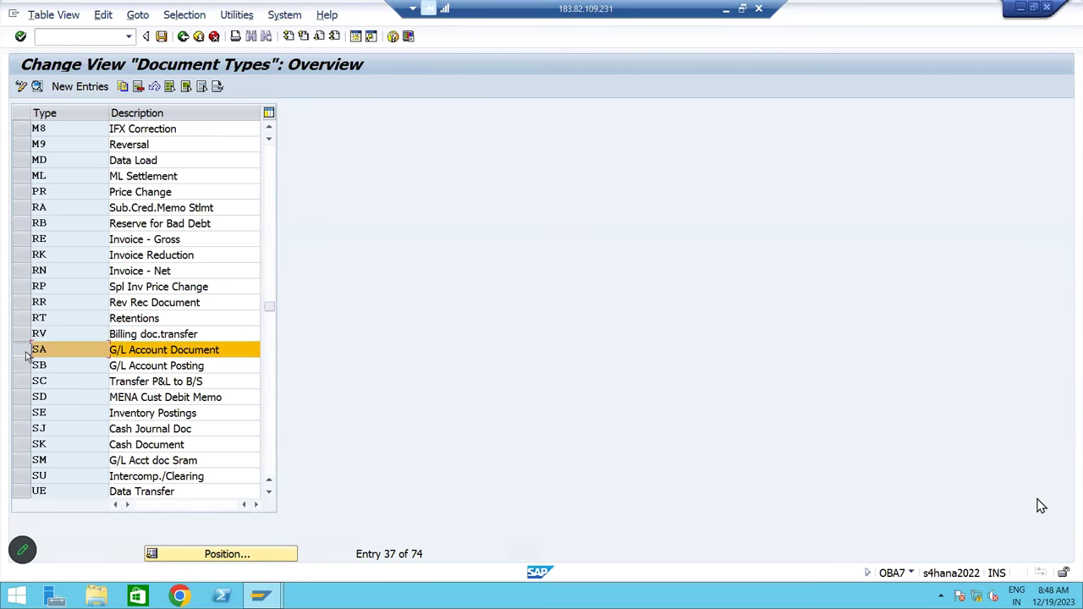
click(25, 354)
scroll(28, 357, up, 12)
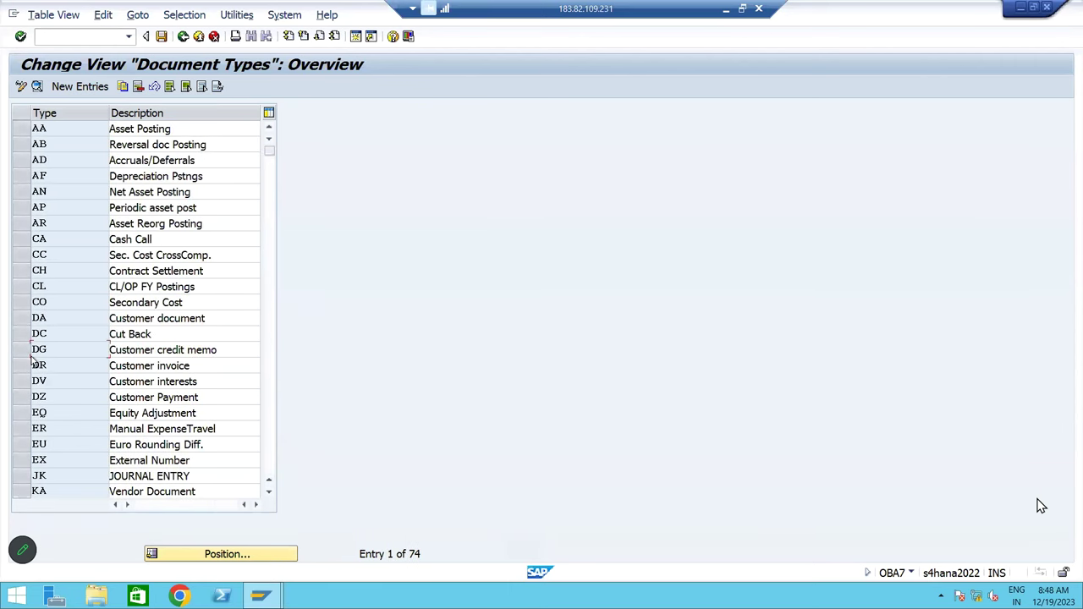
click(25, 148)
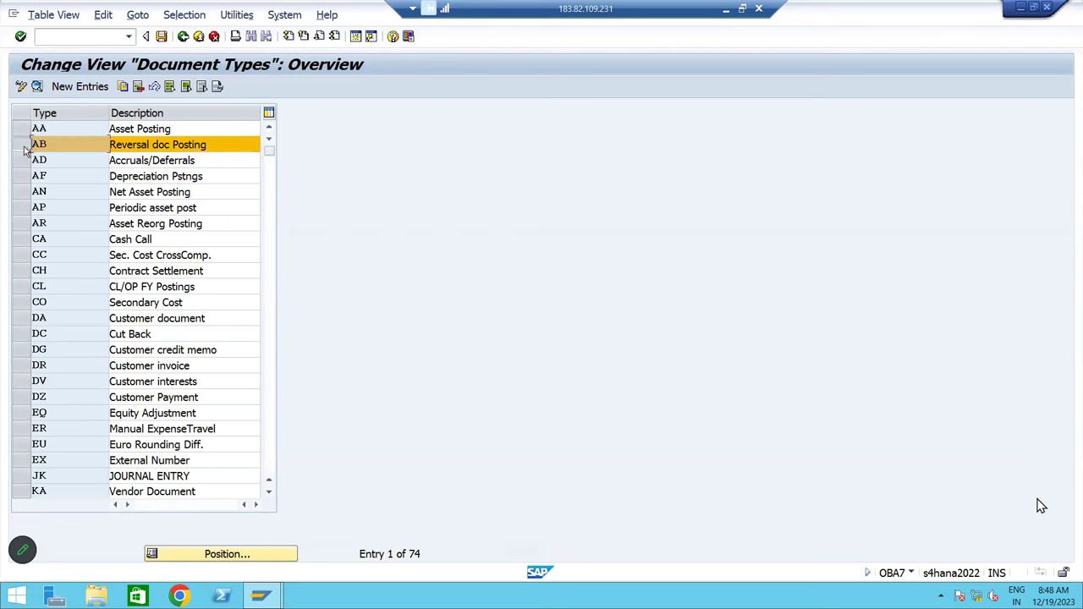
click(26, 147)
Select the vendor rows KA, KG, KR and KZ, then clear the selection
scroll(95, 242, down, 2)
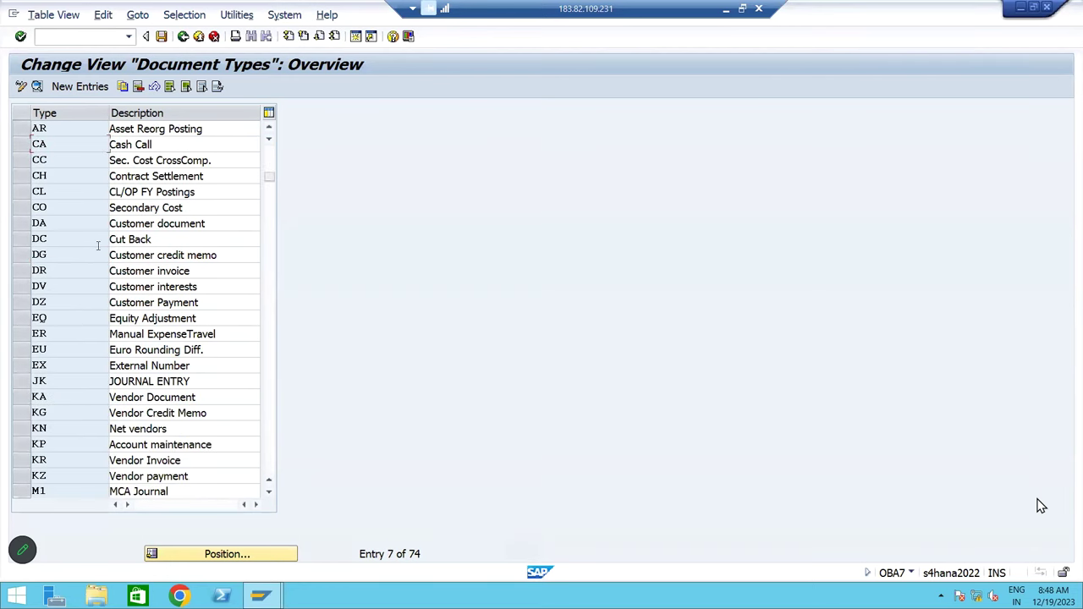
click(26, 398)
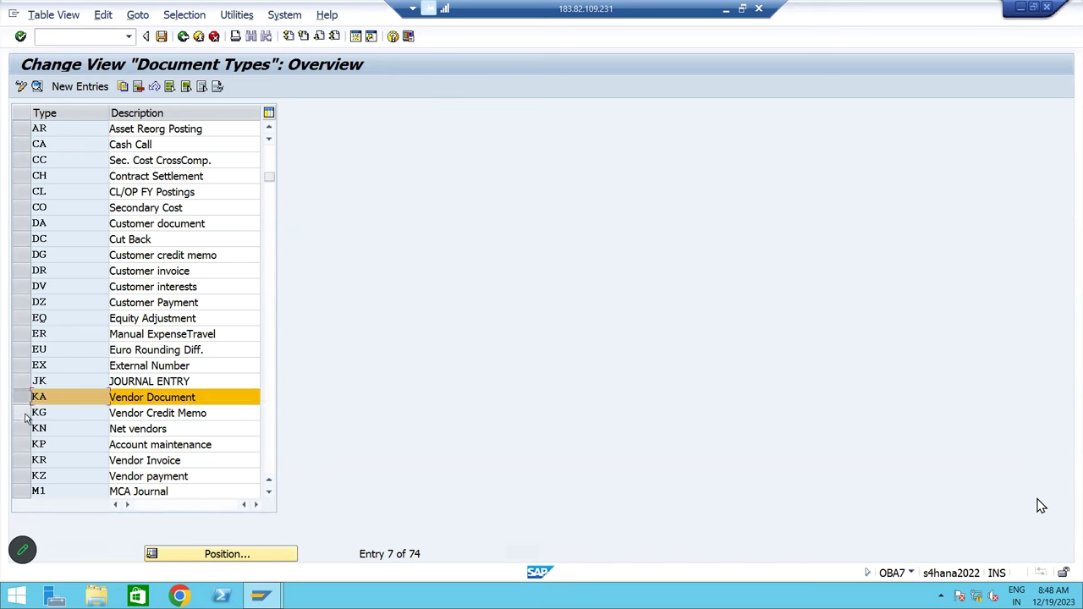
click(25, 414)
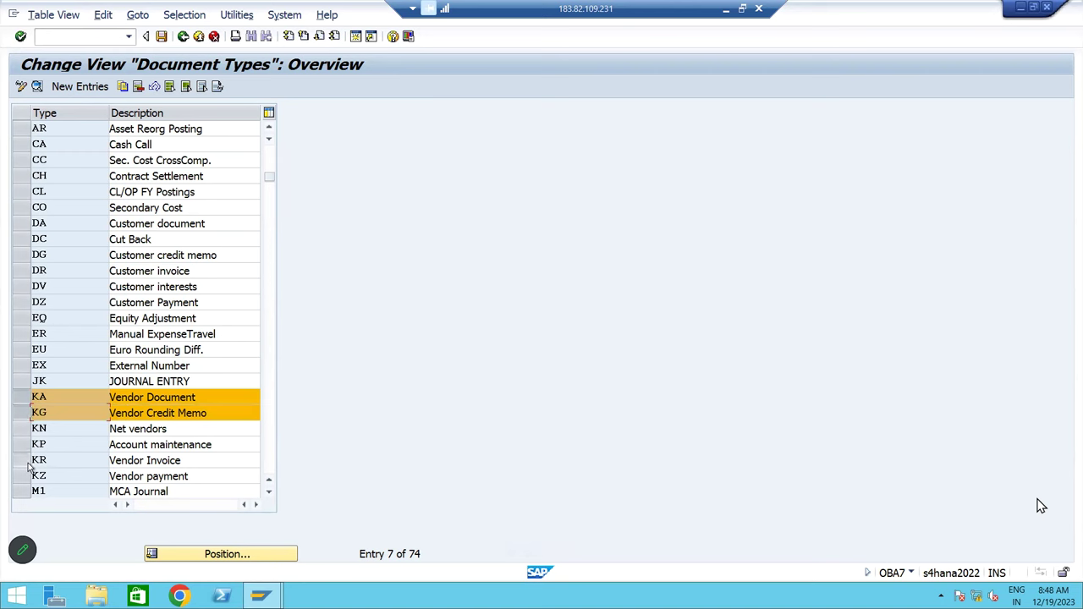
click(25, 461)
click(24, 476)
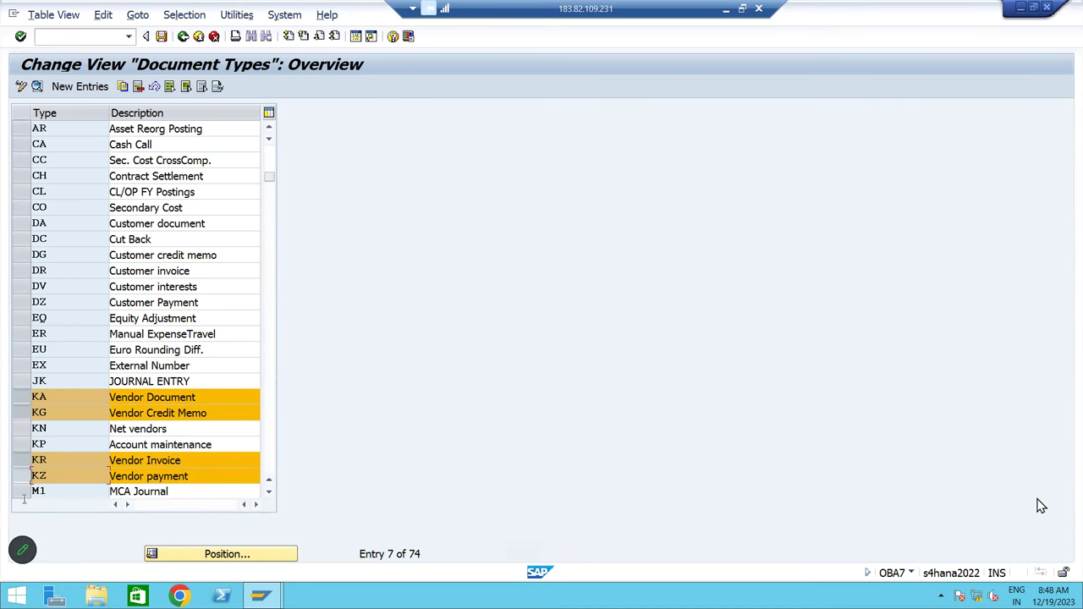
click(24, 476)
click(23, 476)
click(24, 476)
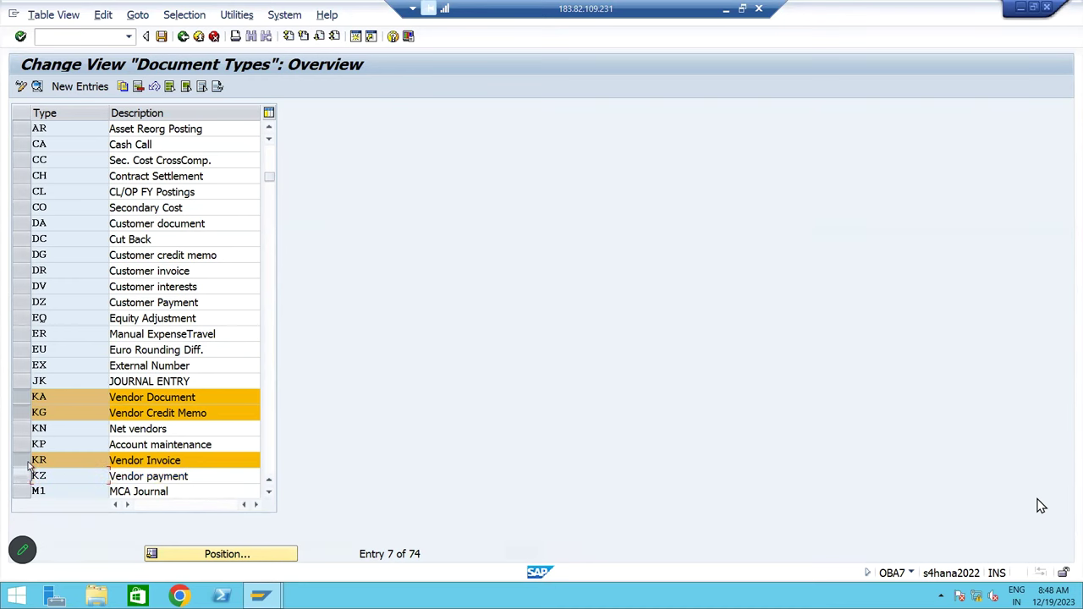
click(24, 461)
click(23, 415)
click(23, 397)
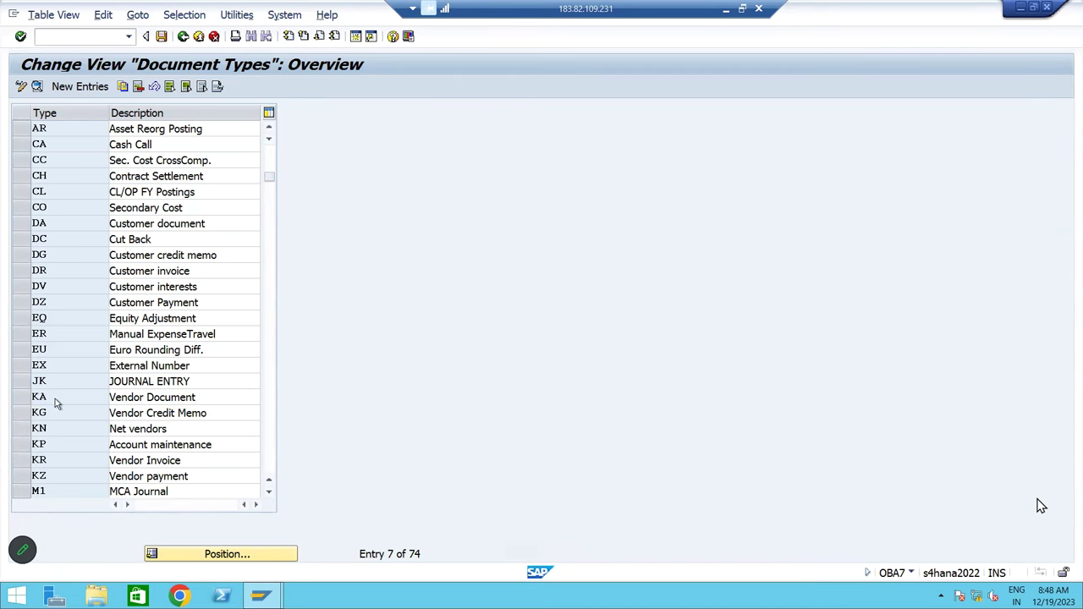
Open document type KA and note KA with number range 17 in Excel
double_click(55, 398)
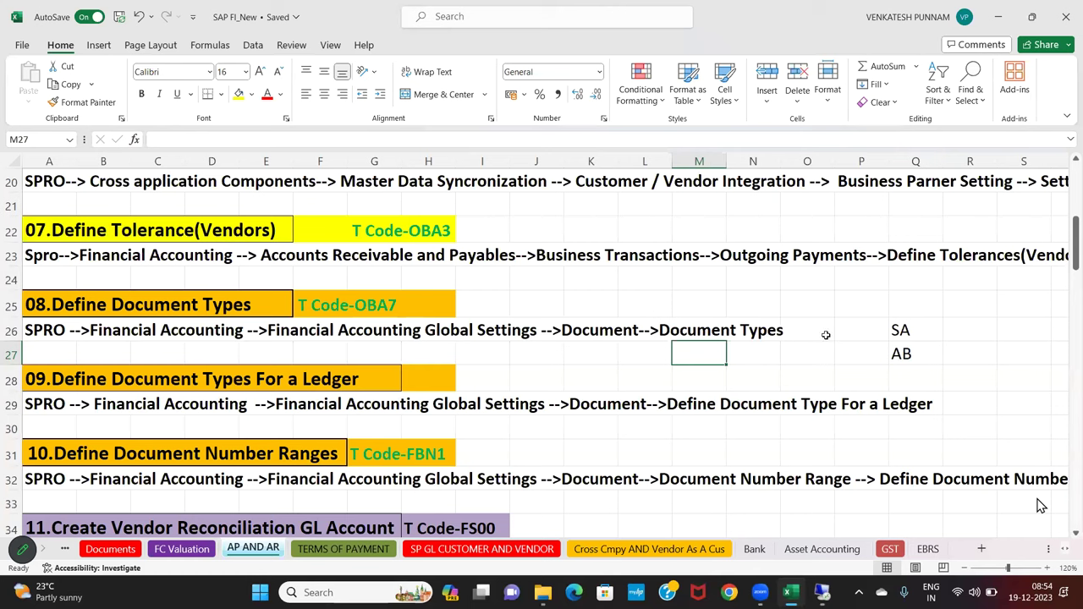
click(825, 335)
key(Right)
key(Right)
key(Right)
key(Right)
text(KA)
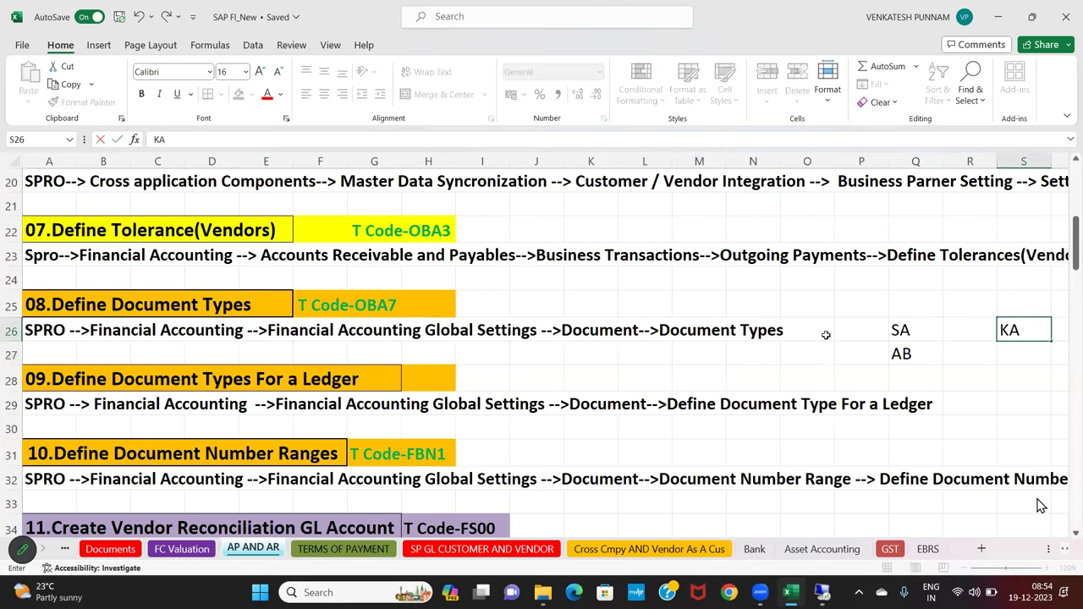
key(Tab)
text(17)
key(Return)
Set KG Vendor Credit Memo's number range to 18 and note KG 18 in the sheet
key(alt+Tab)
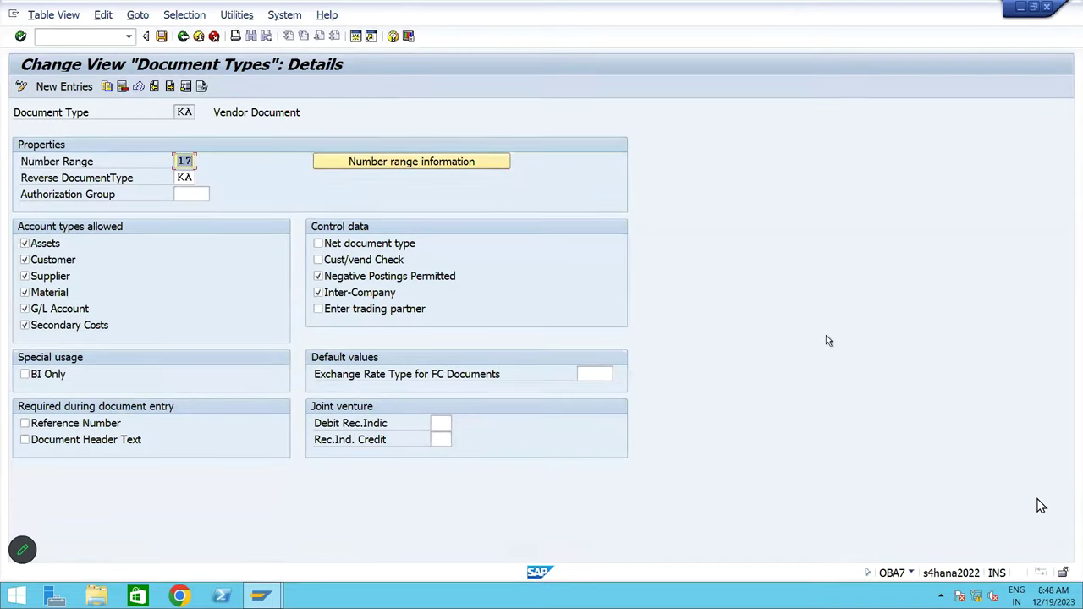
click(182, 36)
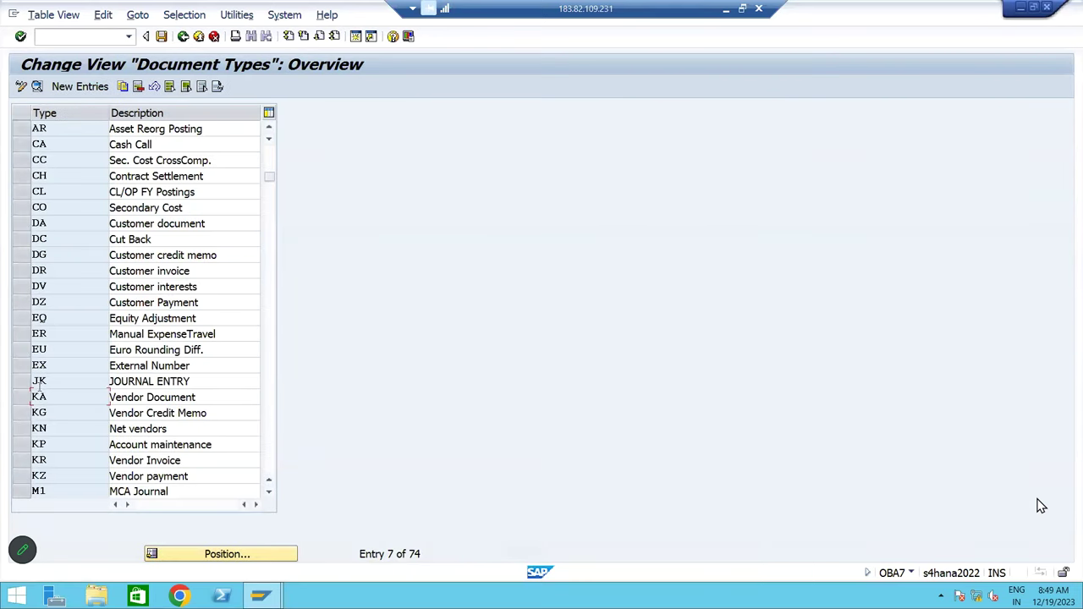
double_click(51, 415)
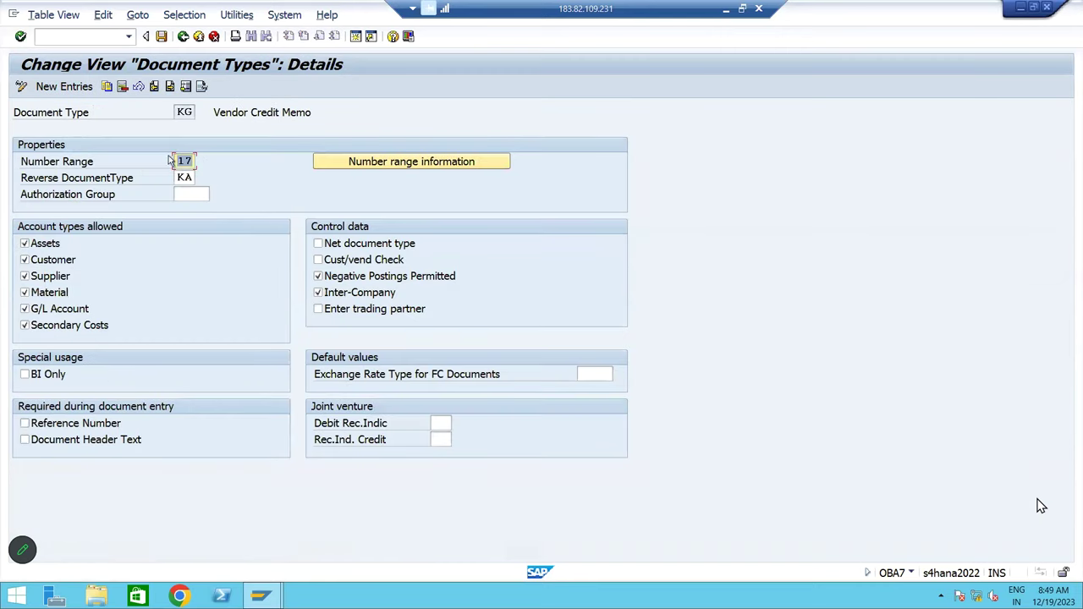
text(18)
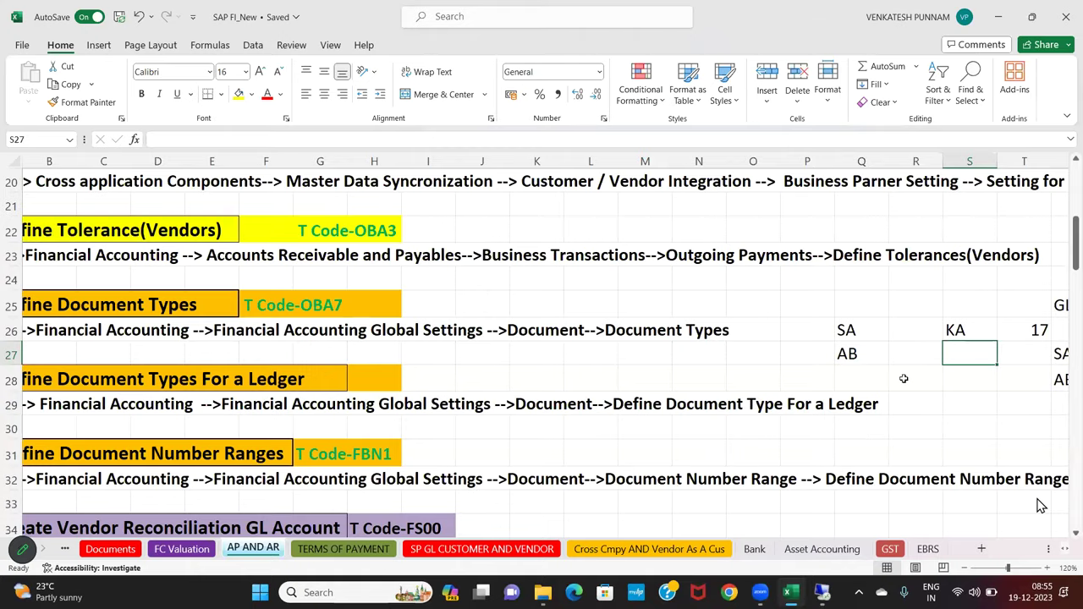
text(KG)
key(Tab)
text(18)
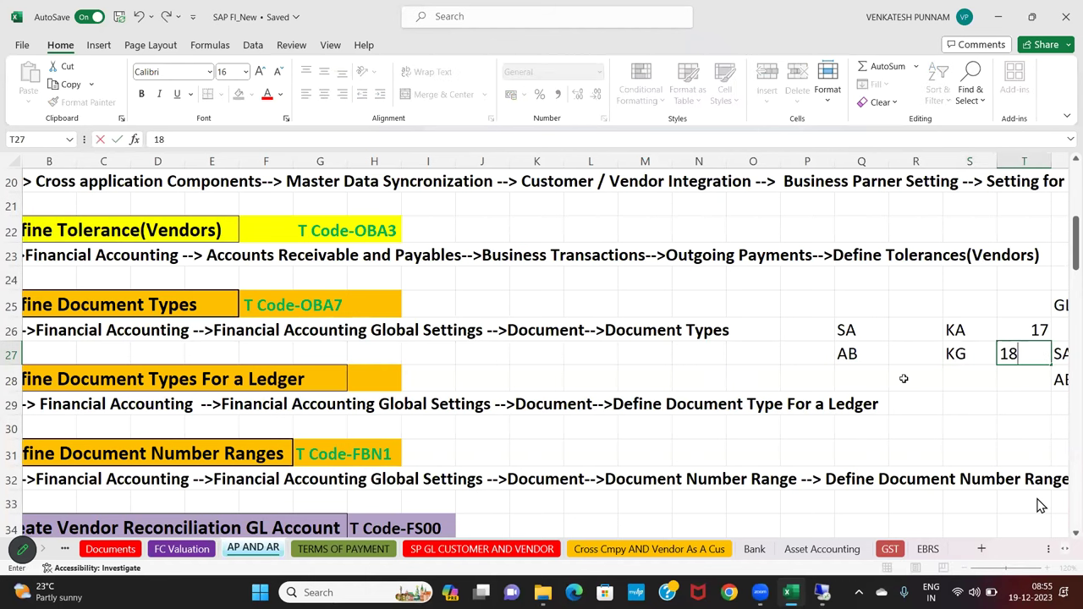
key(Return)
Reopen KG Vendor Credit Memo and save its number range change
key(alt+Tab)
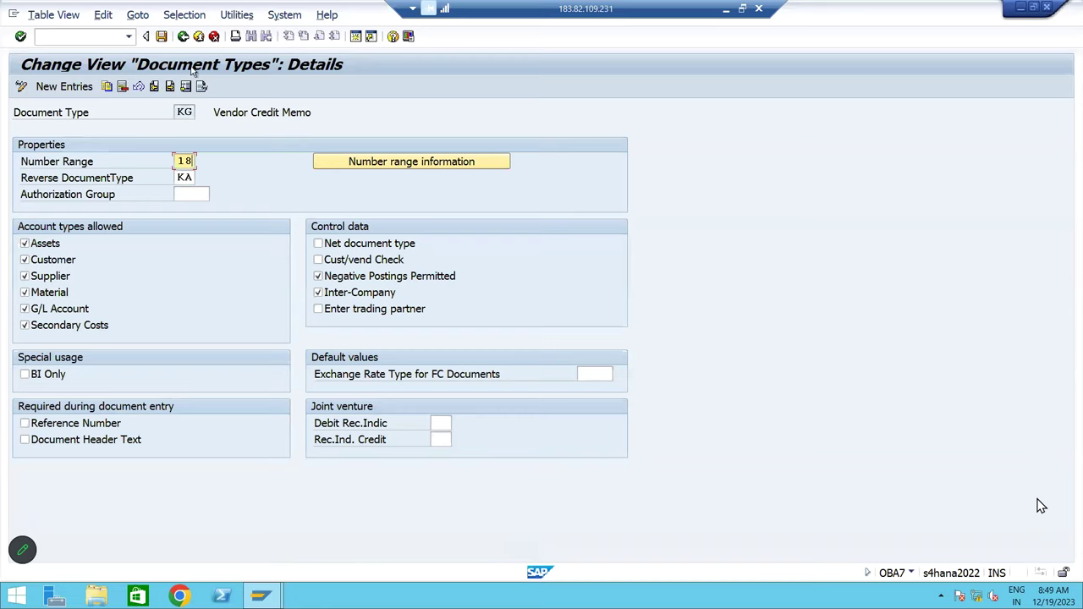
click(183, 37)
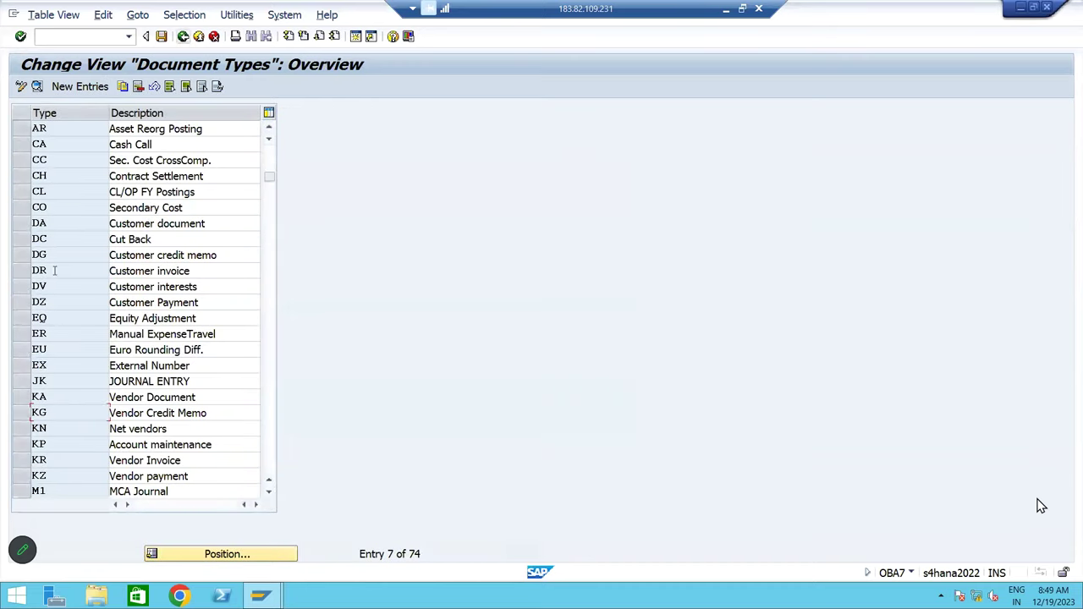
double_click(57, 415)
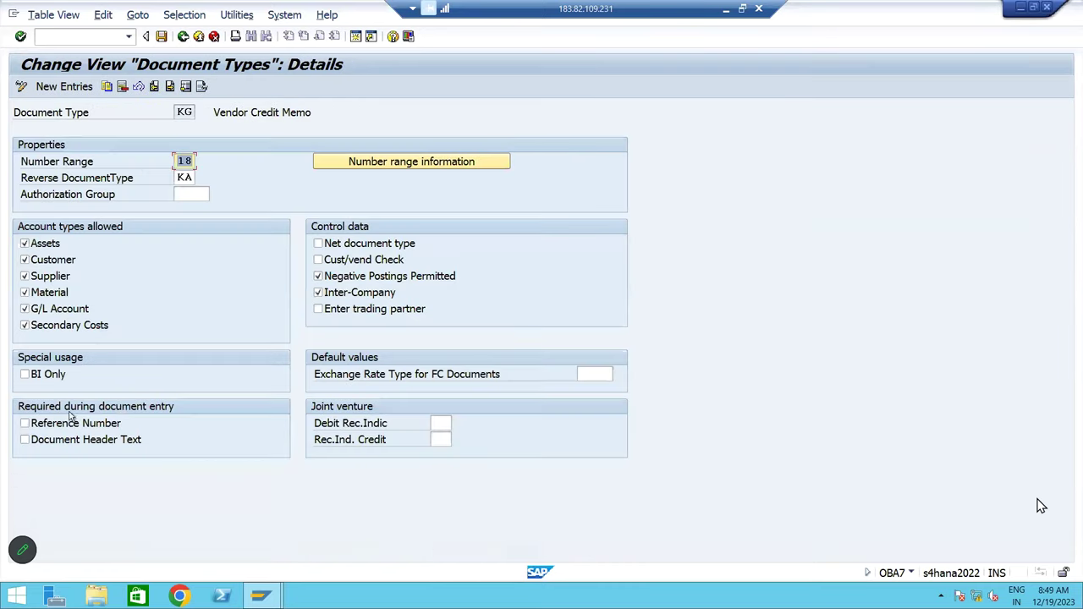
click(161, 37)
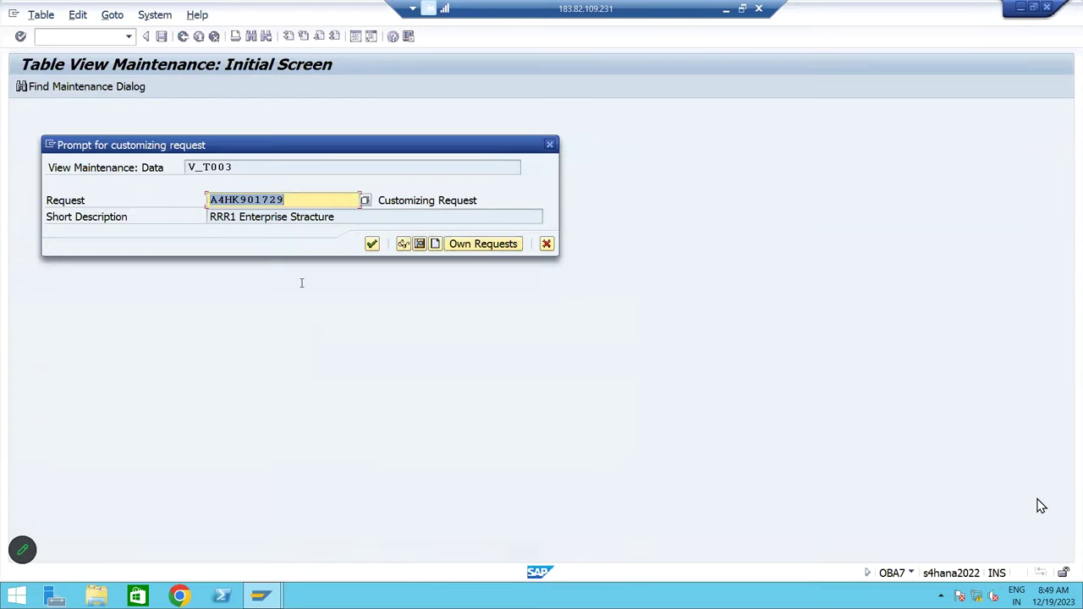
Confirm the customizing request for KG and open KR Vendor Invoice's details
click(372, 243)
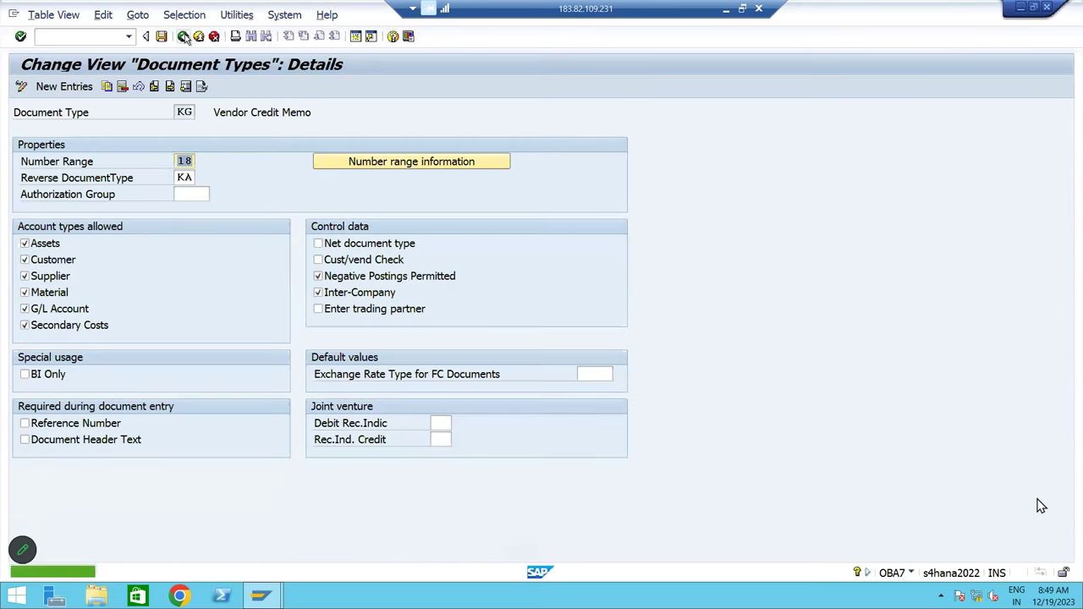
click(184, 37)
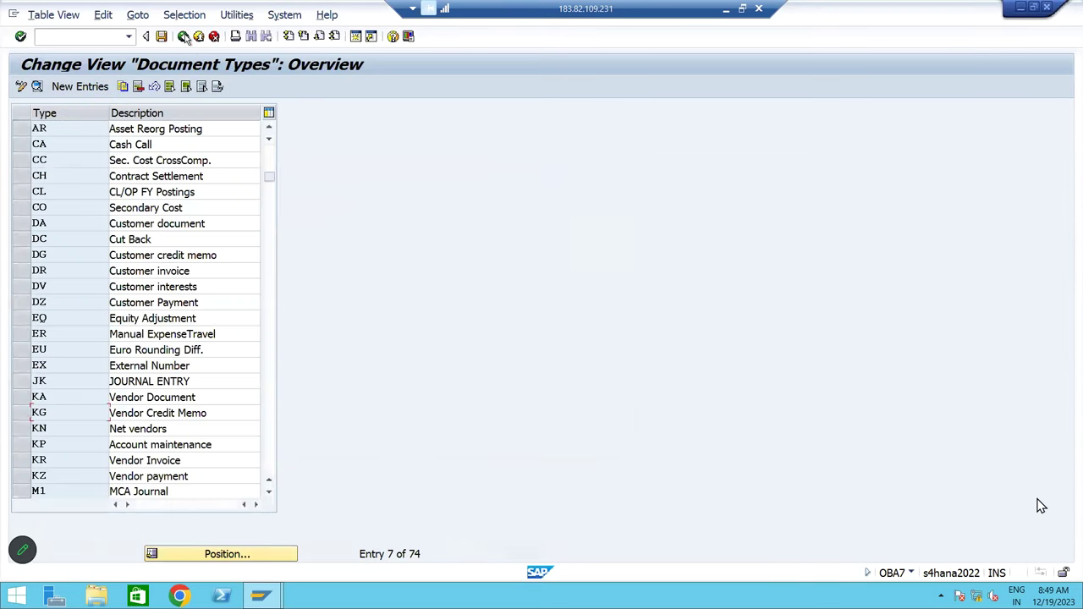
double_click(55, 459)
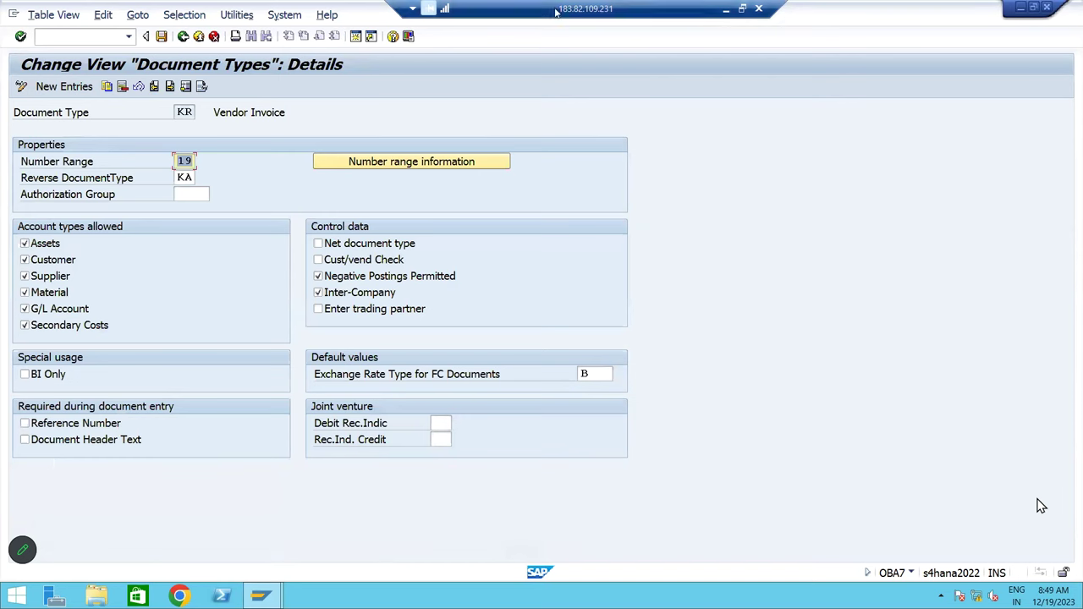
Record KR in the notes workbook and return to the document types list
click(725, 8)
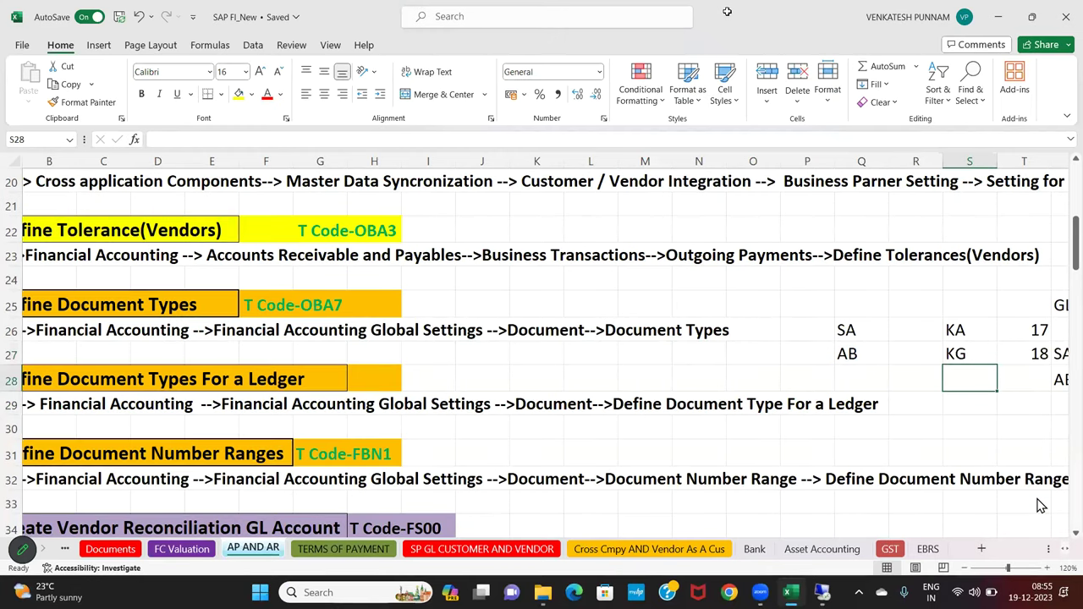
text(KR)
key(Tab)
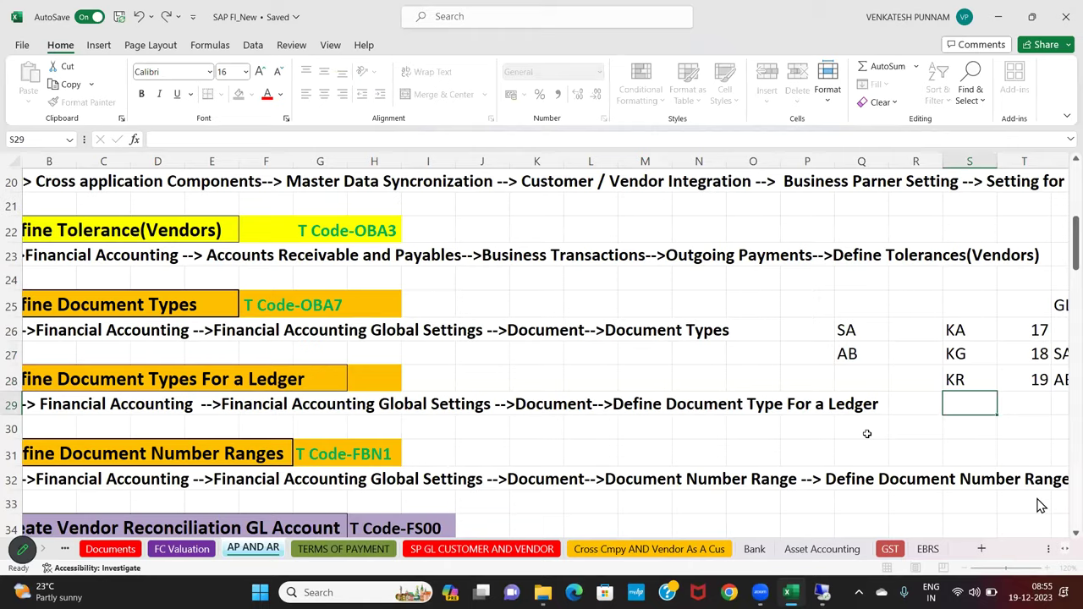
key(alt+Tab)
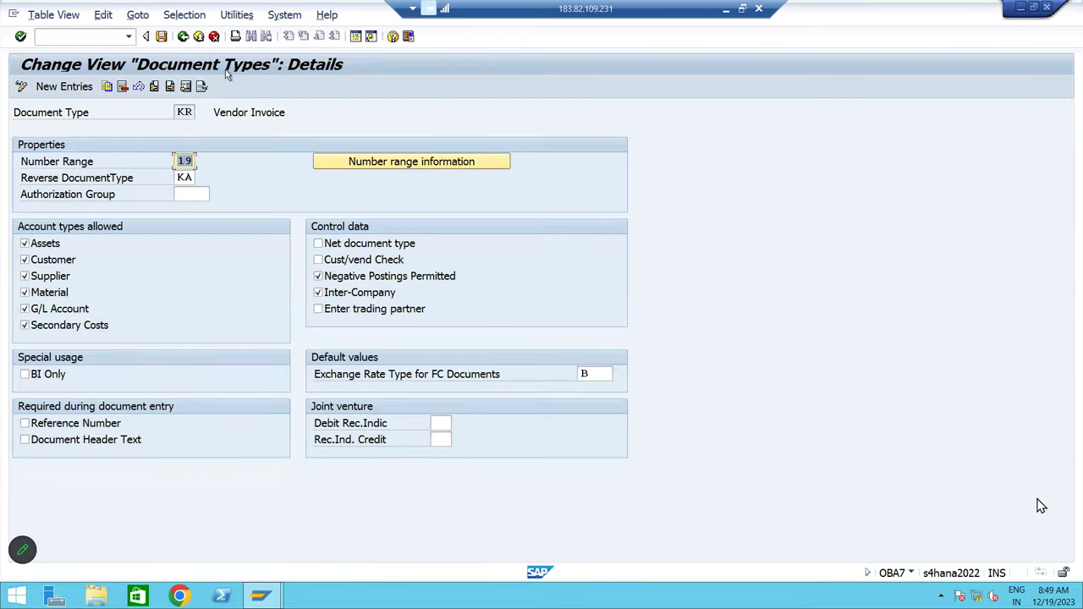
click(183, 35)
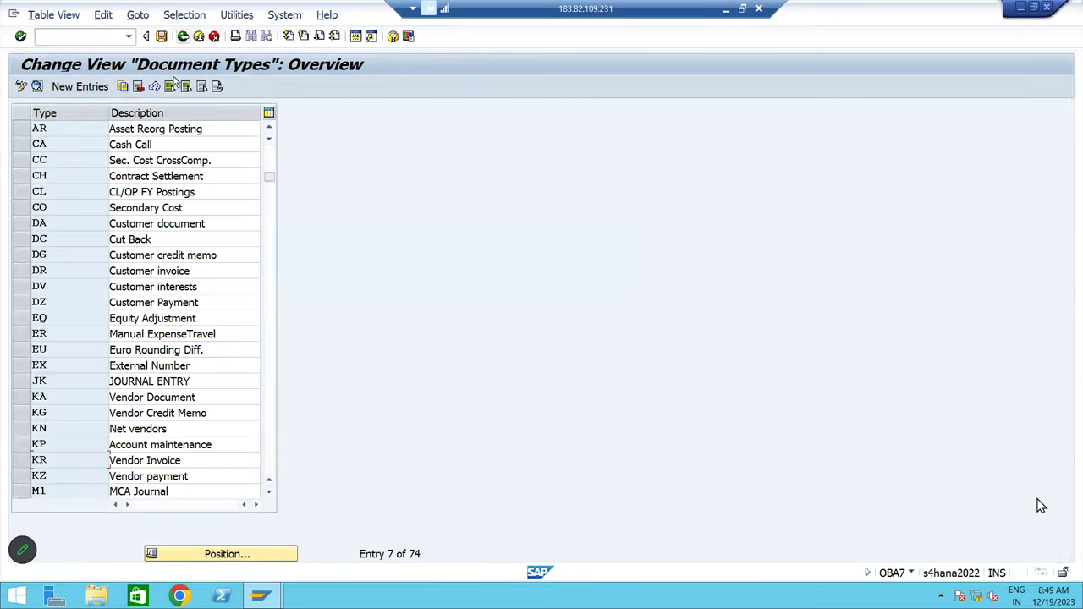
Check KZ Vendor payment and record its number range 15 in the workbook
double_click(53, 479)
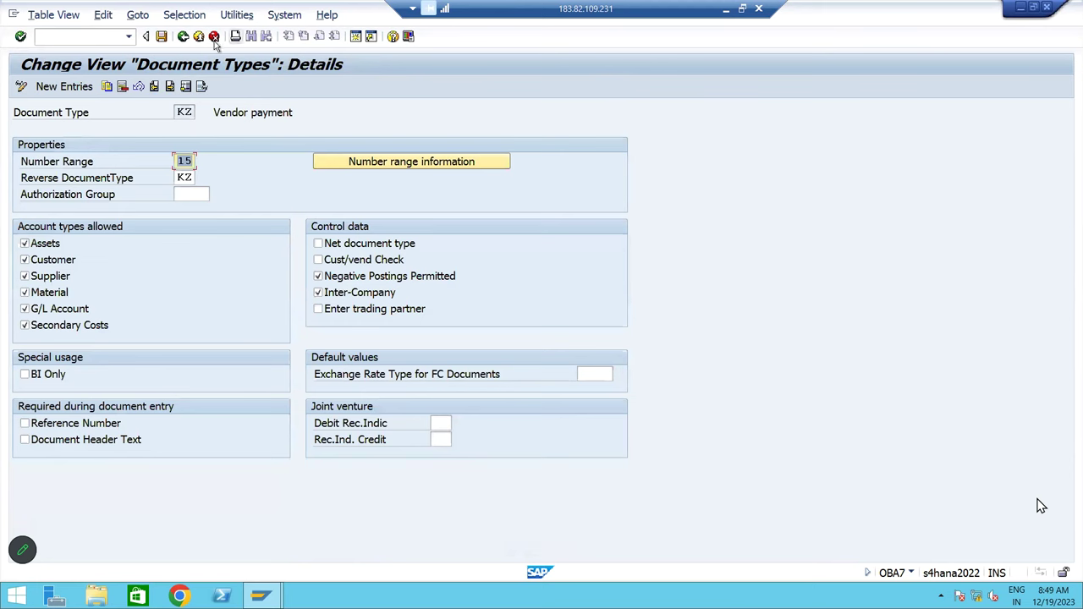
click(182, 36)
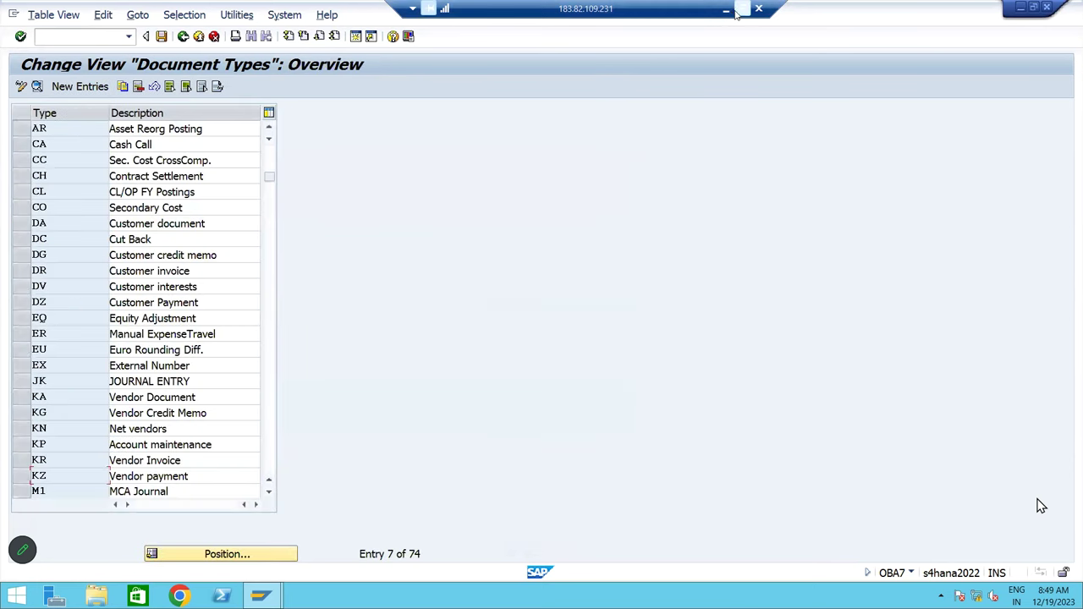
click(719, 8)
text(KZ)
key(Tab)
text(15)
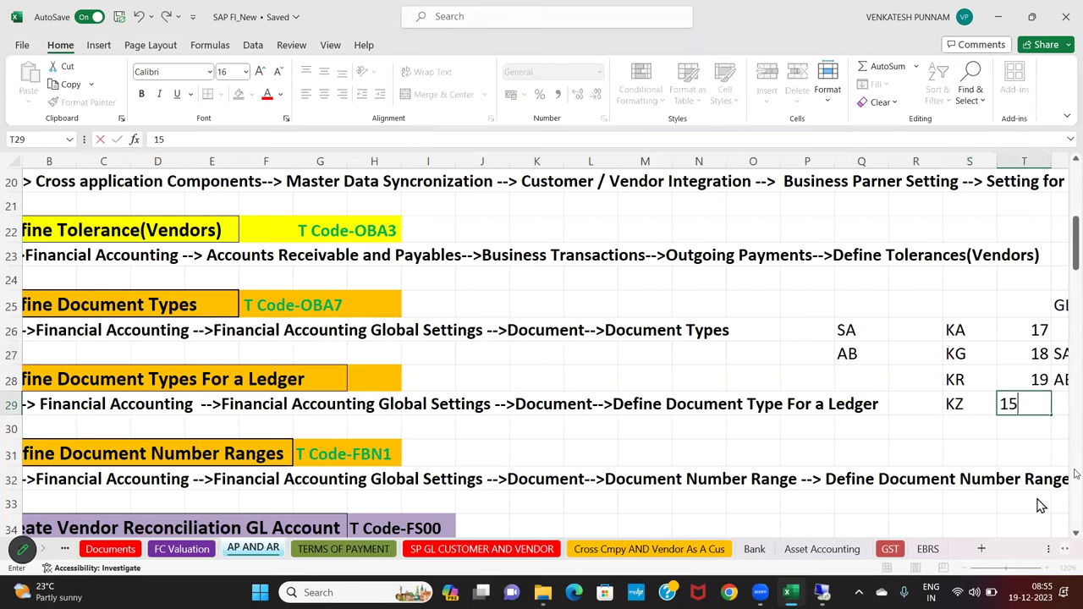
key(Return)
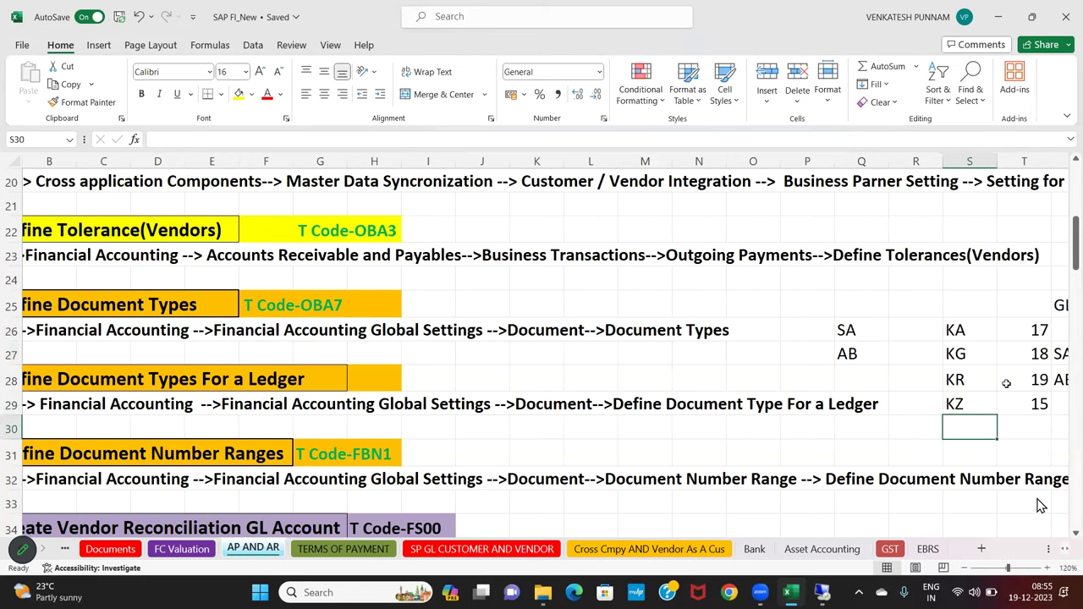
Select the KA–KZ types with their ranges in the workbook, then leave document types in SAP
key(Right)
key(Right)
drag(913, 329, 964, 396)
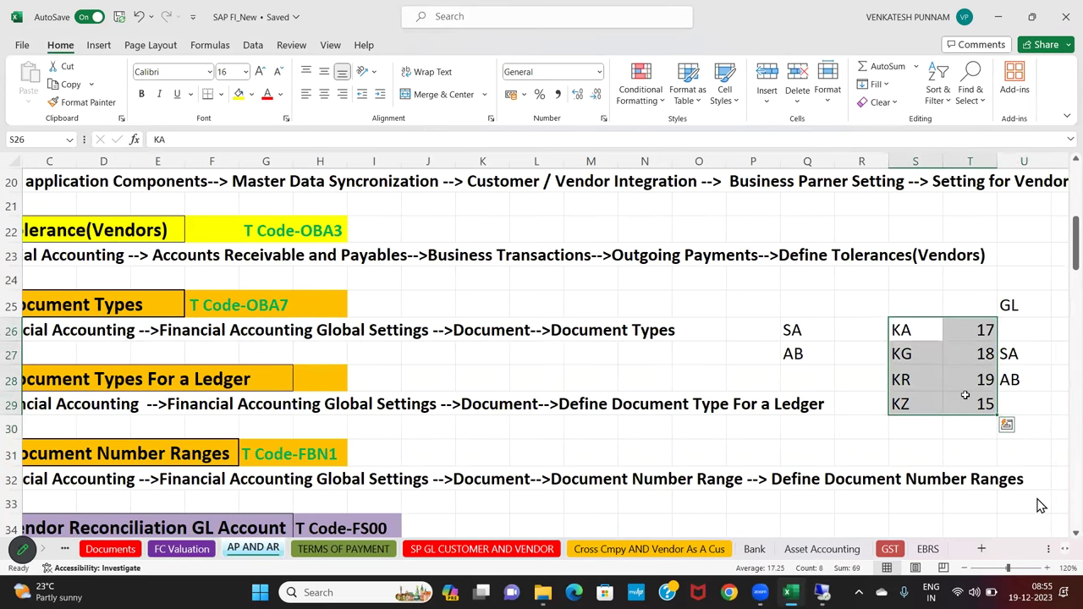
key(alt+Tab)
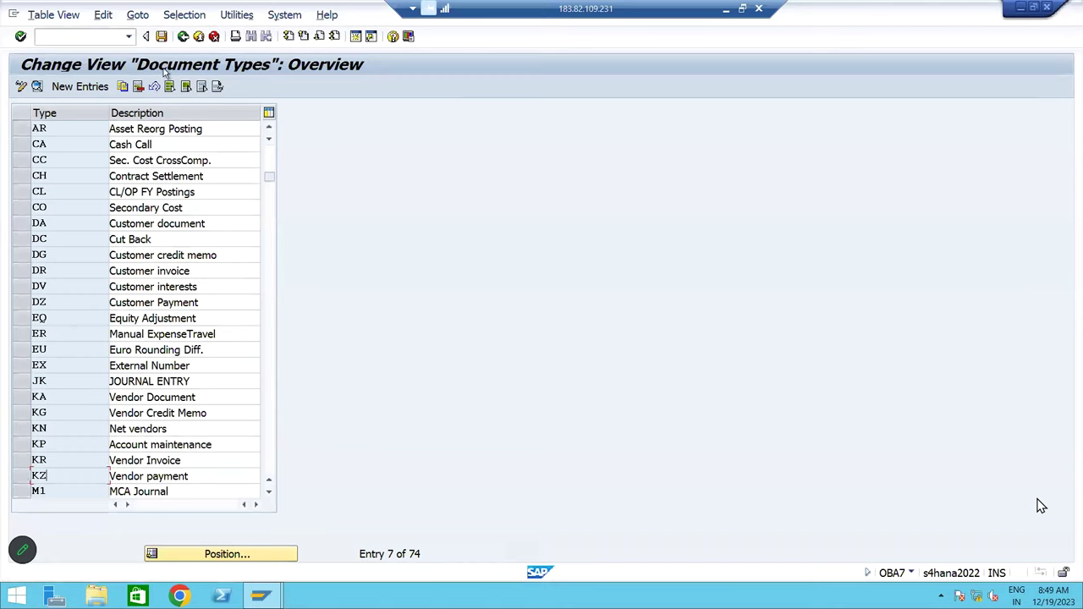
click(183, 37)
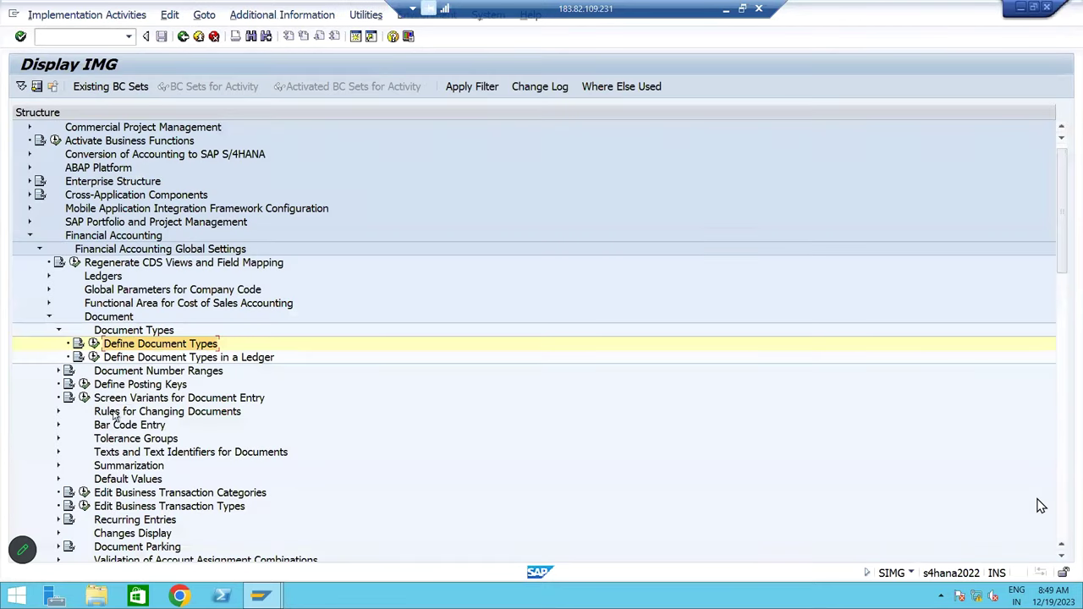
Run Define Document Types in a Ledger with ledger B1 as the work area
click(106, 359)
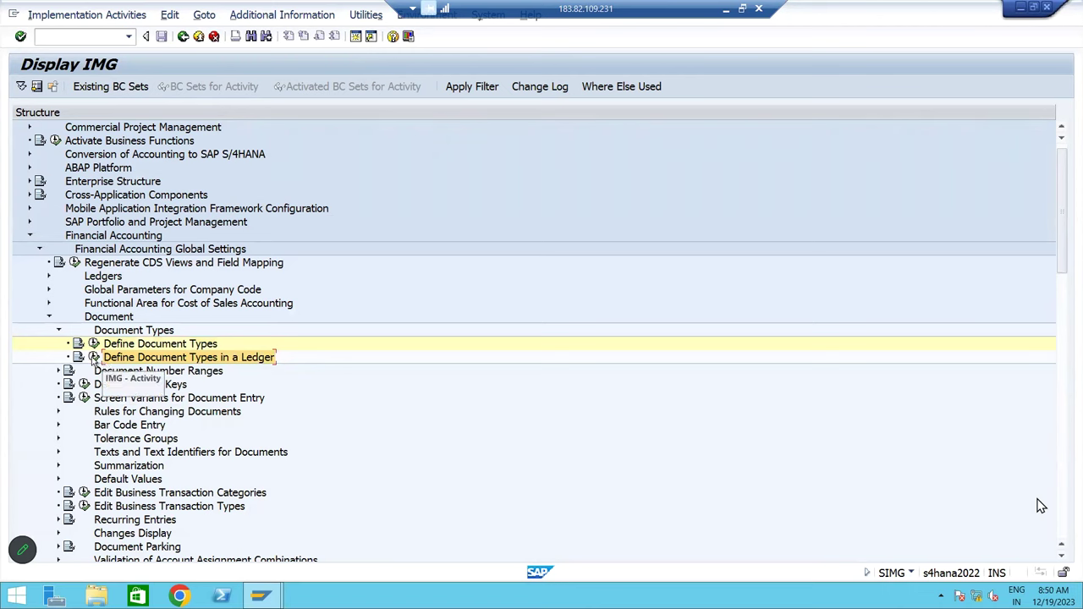
click(93, 357)
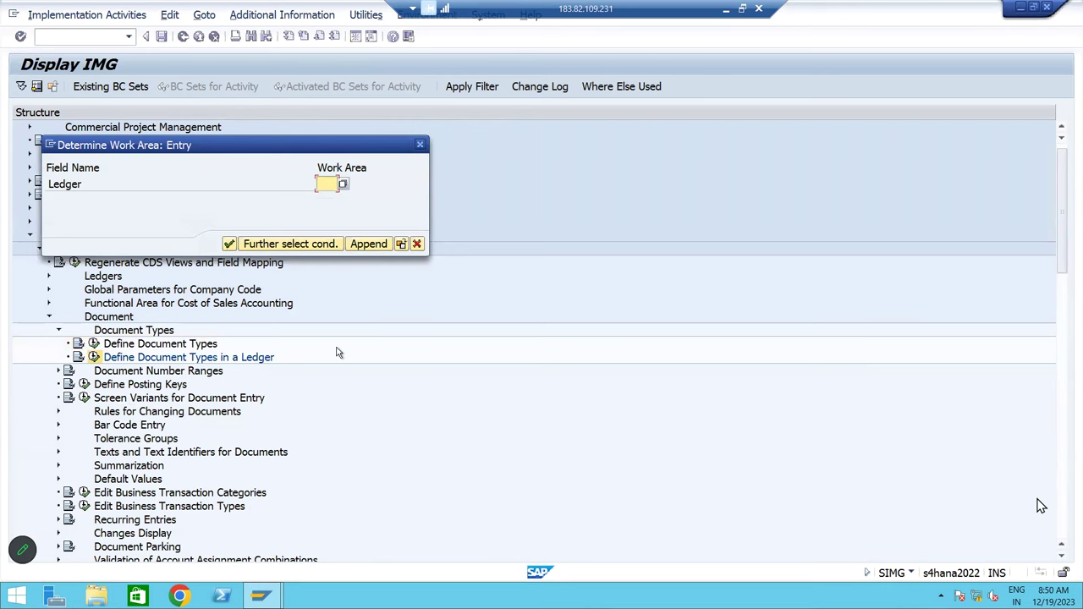
text(B)
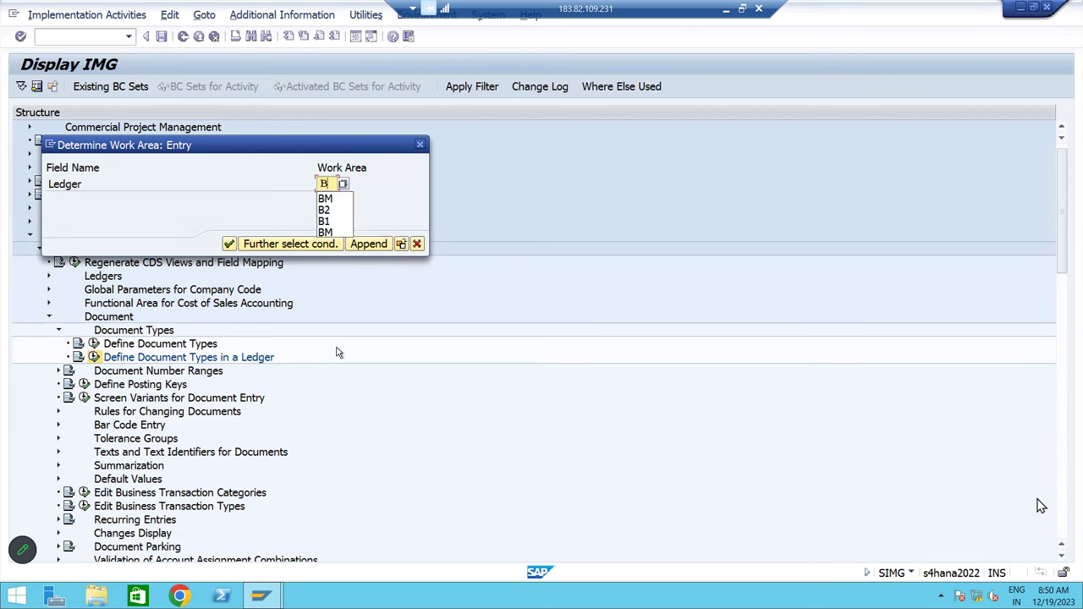
key(BackSpace)
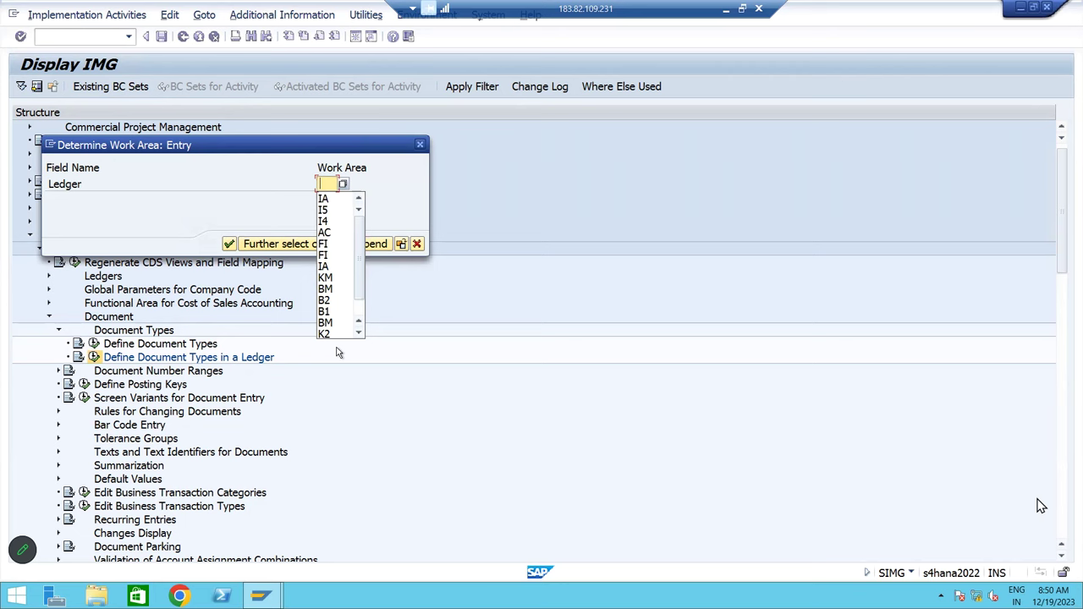
text(B)
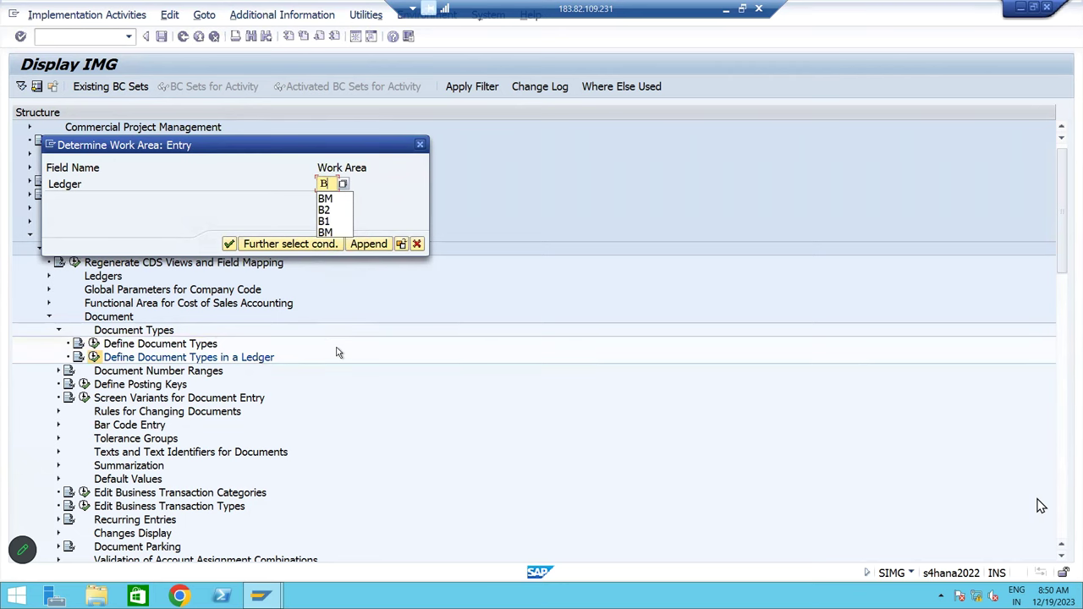
text(1)
key(Return)
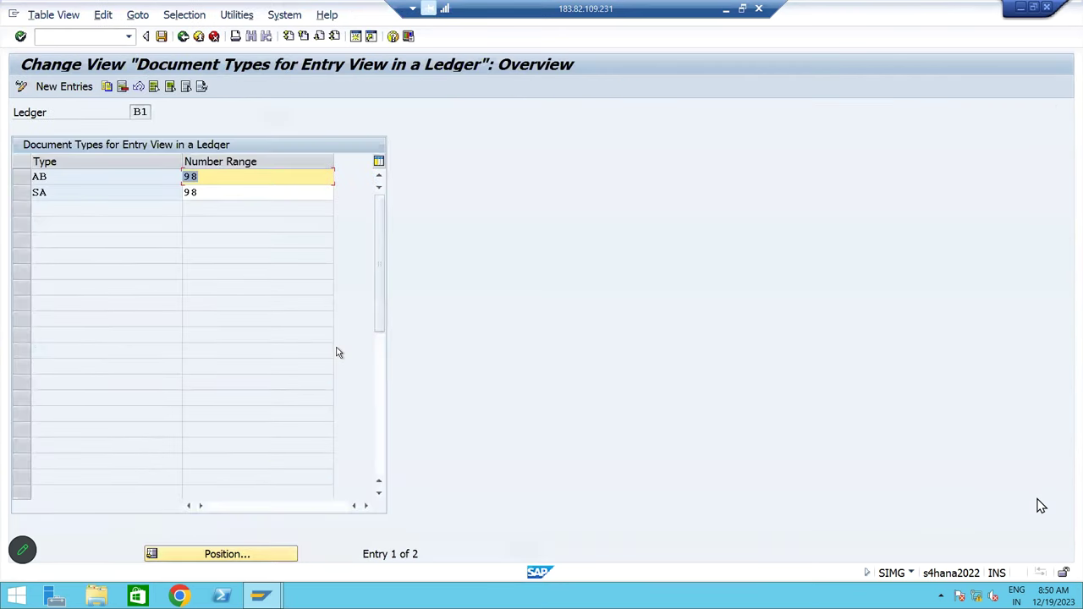
Start new entries in ledger B1 and assign KA and KG to number range 98
click(49, 193)
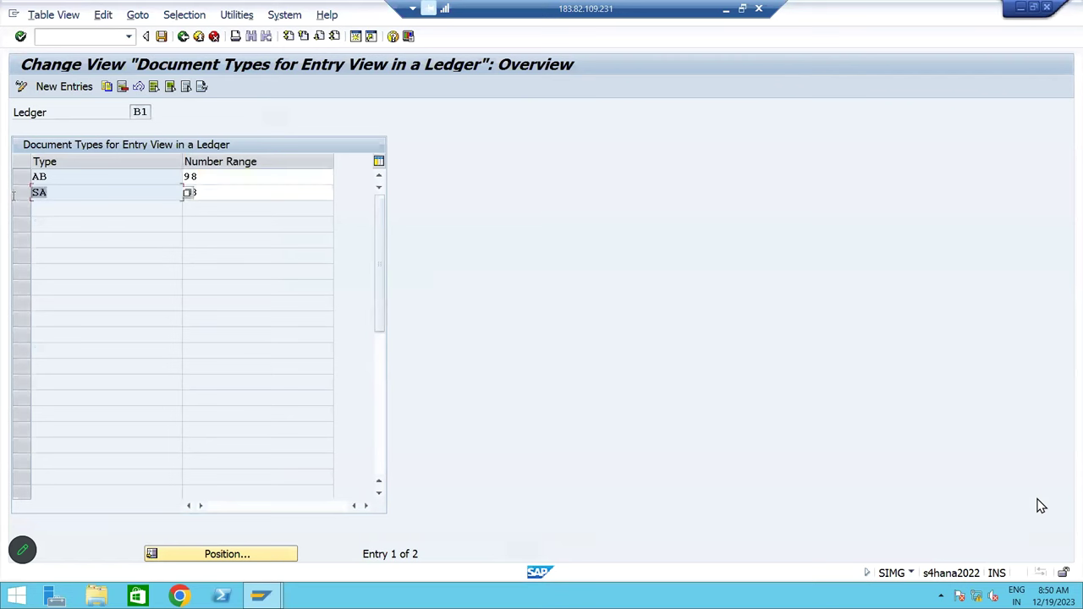
click(51, 189)
click(64, 87)
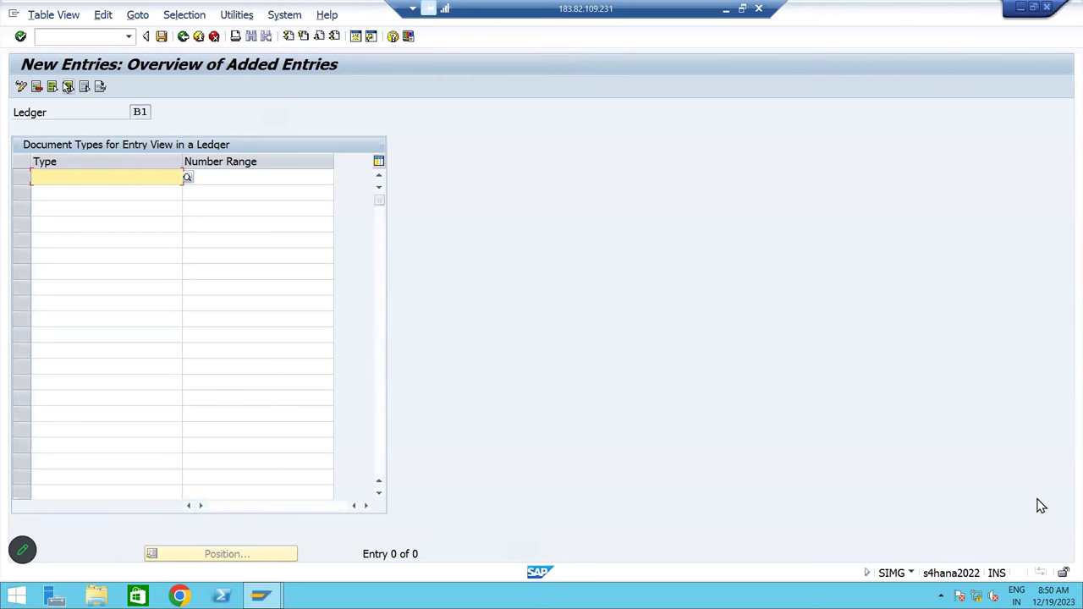
text(KA)
key(Tab)
text(98)
key(Tab)
text(KG)
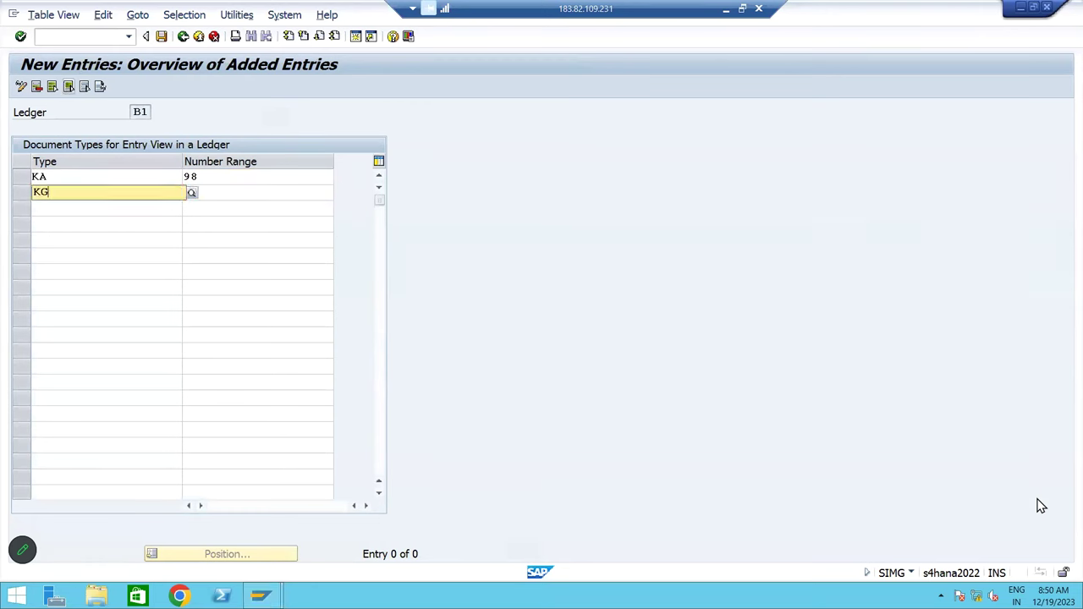
key(Tab)
text(98)
key(Tab)
Assign KR and KZ to number range 98 in ledger B1
text(KR)
key(Tab)
text(98)
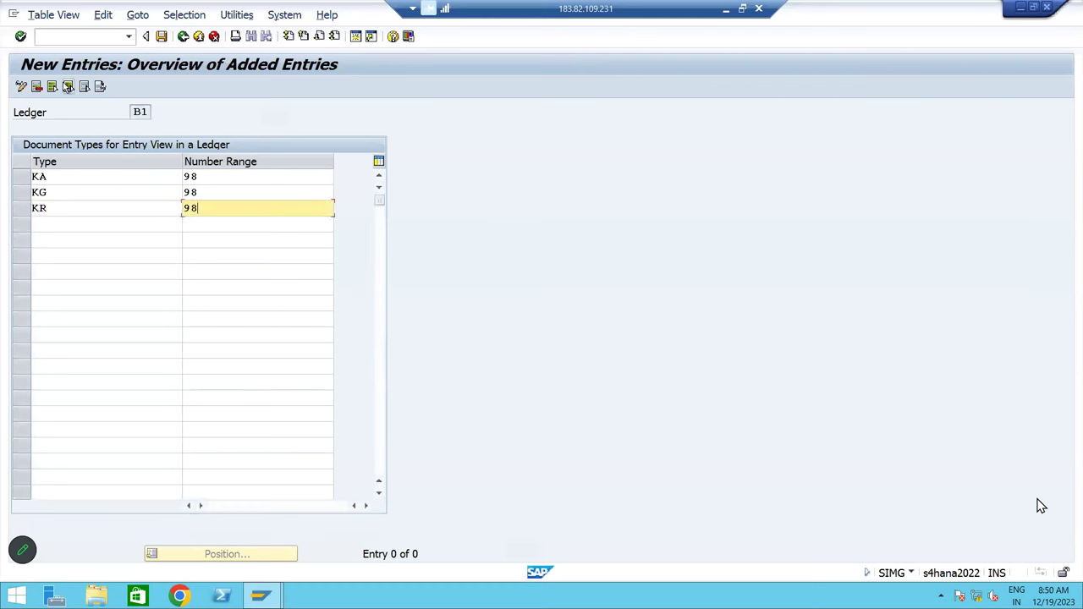
key(Tab)
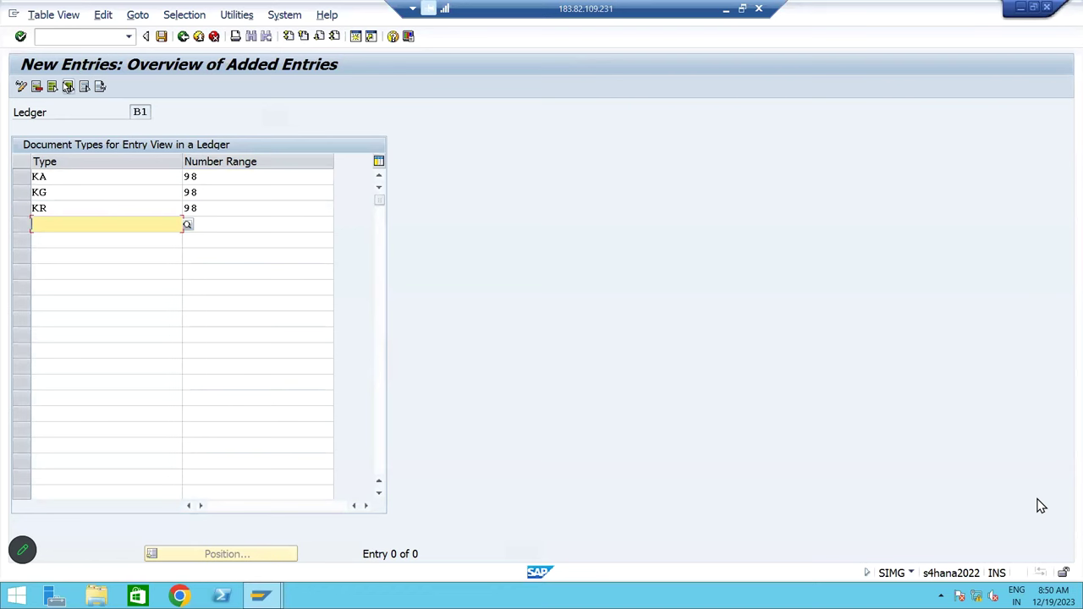
text(KZ)
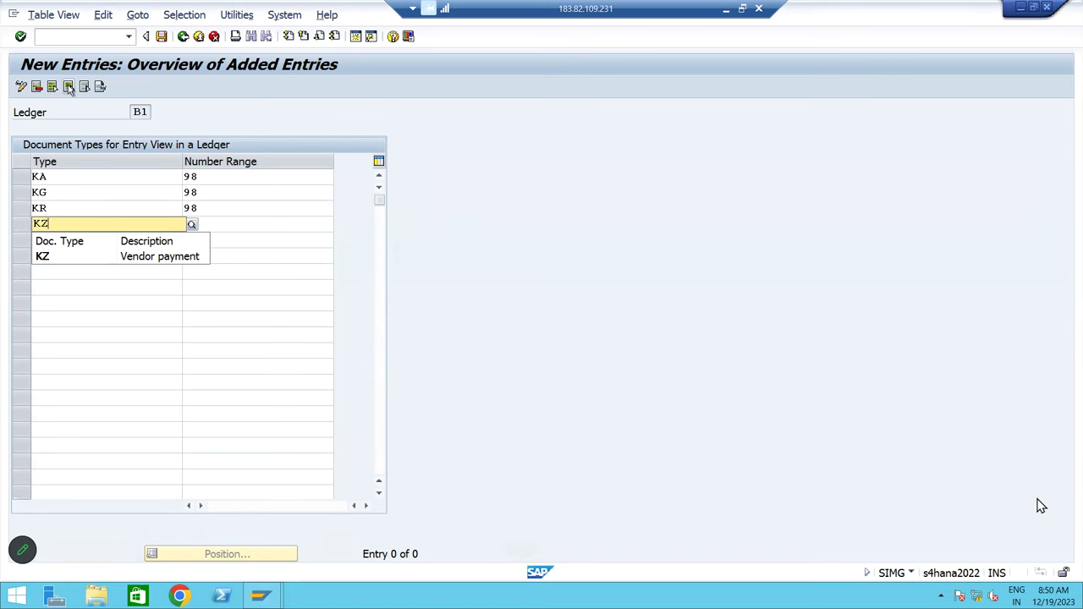
key(Tab)
text(98)
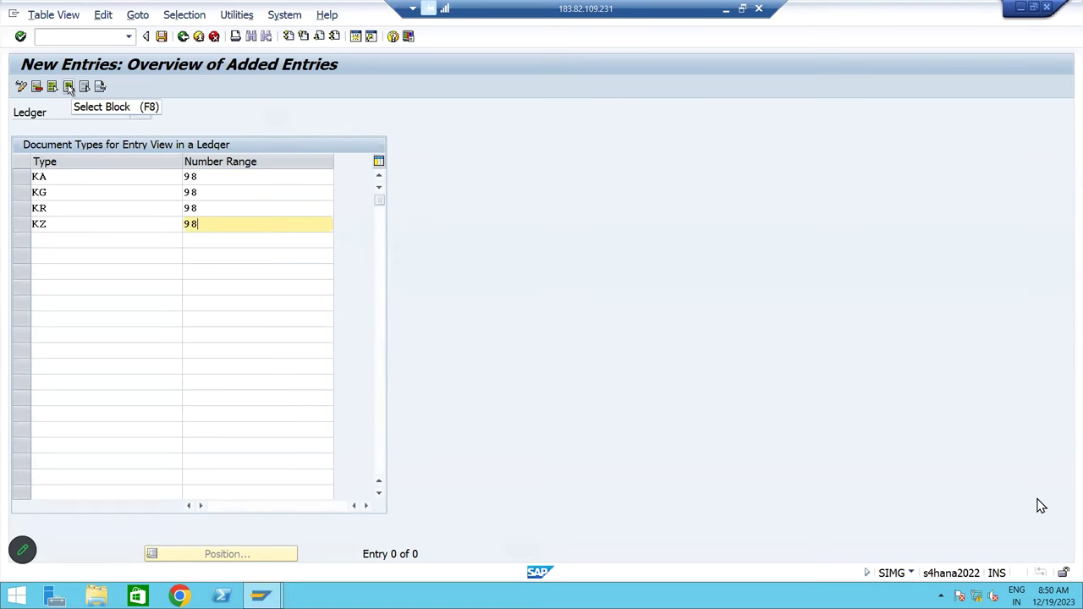
key(Return)
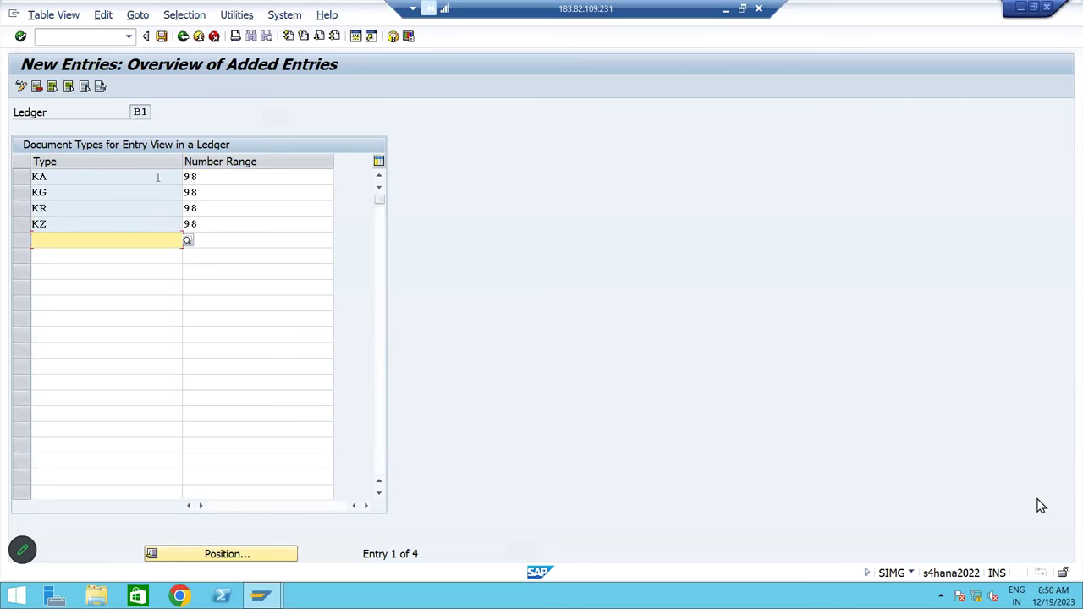
Save the ledger B1 entries under the customizing request and return to the IMG
click(162, 37)
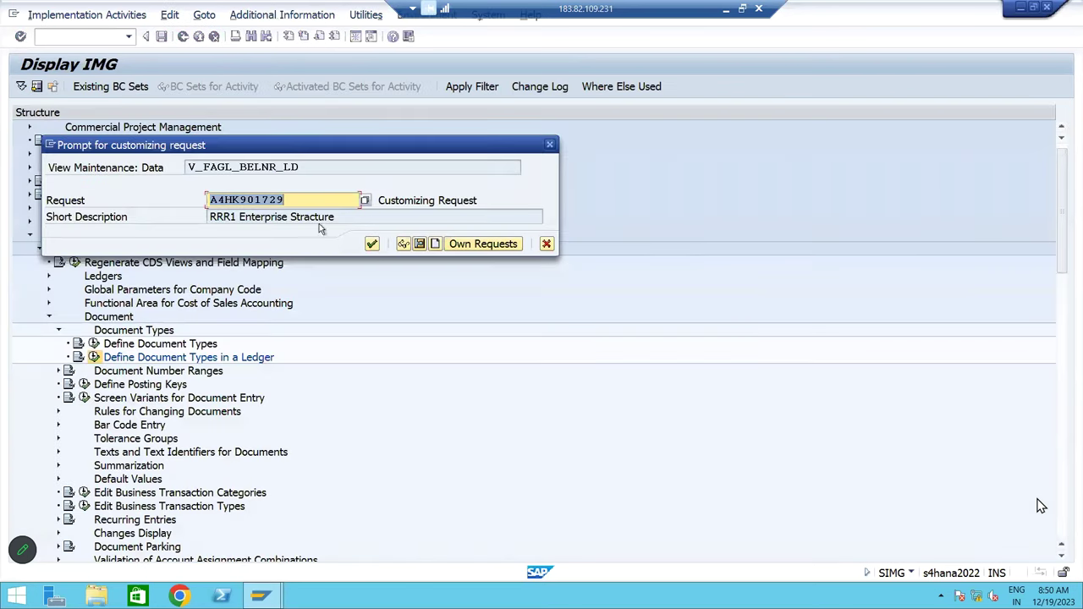
click(369, 244)
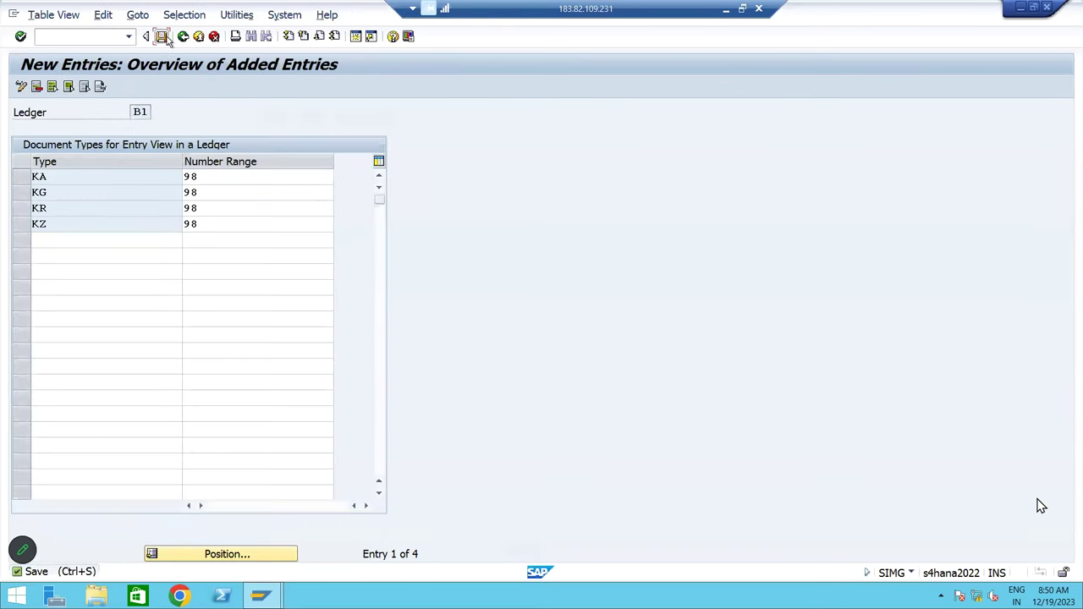
click(192, 38)
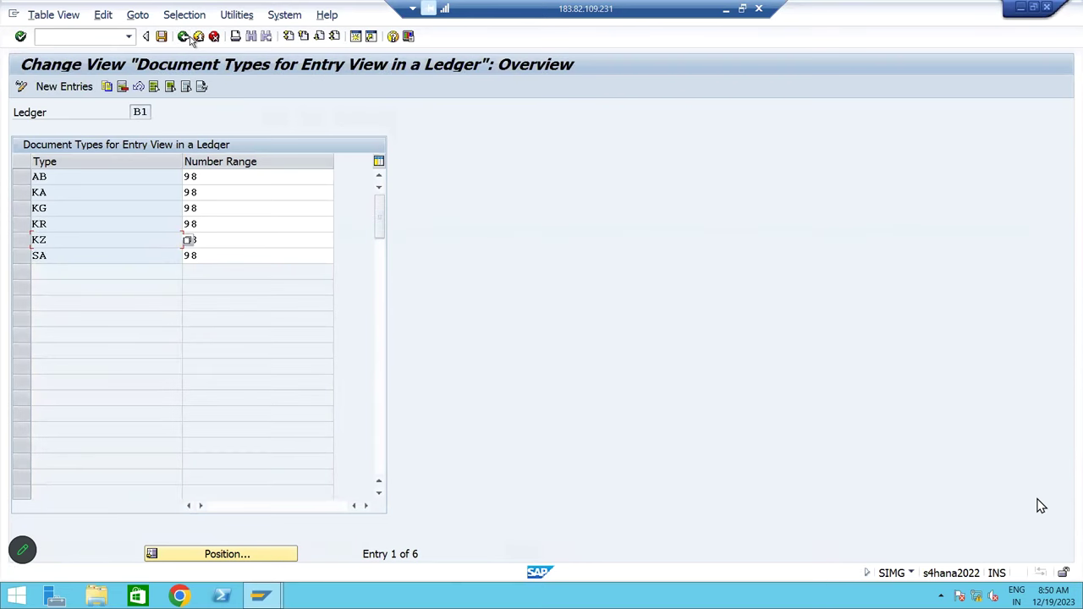
click(191, 39)
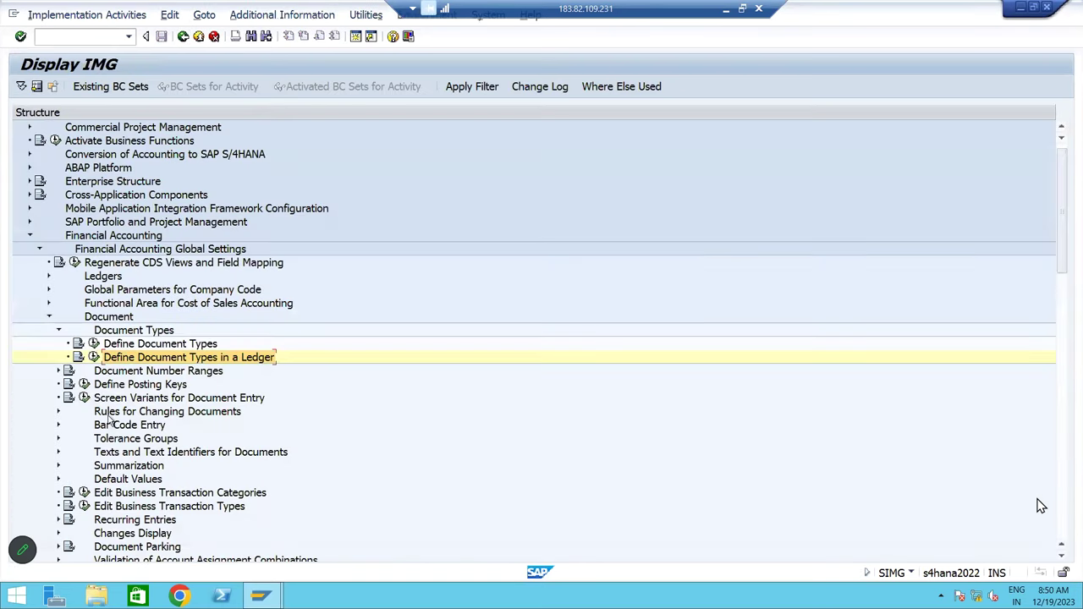
Open ledger B2's document types and add KA on number range 99
click(91, 357)
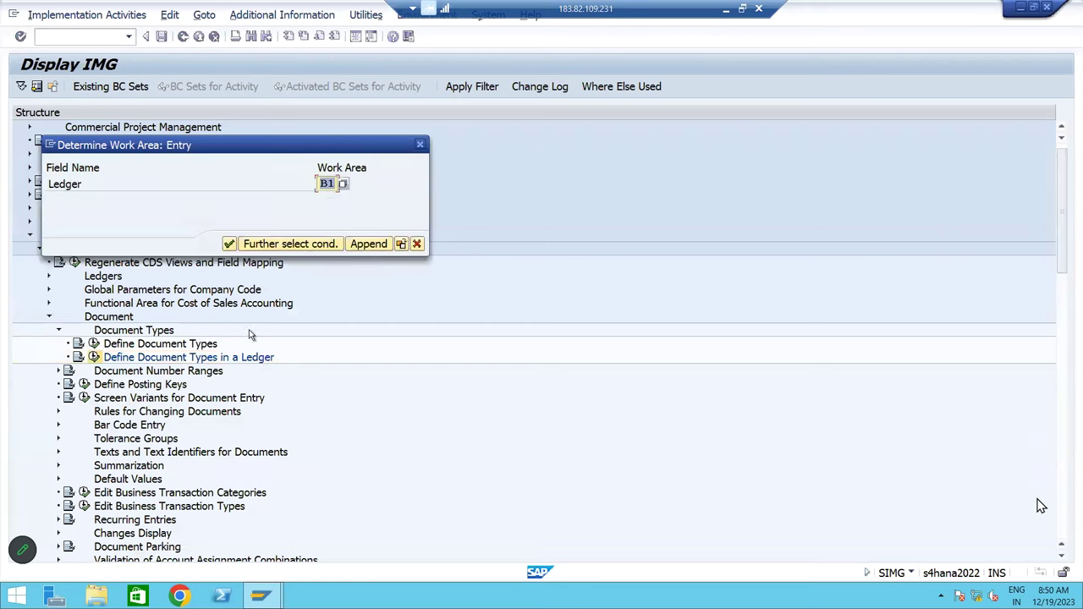
text(B)
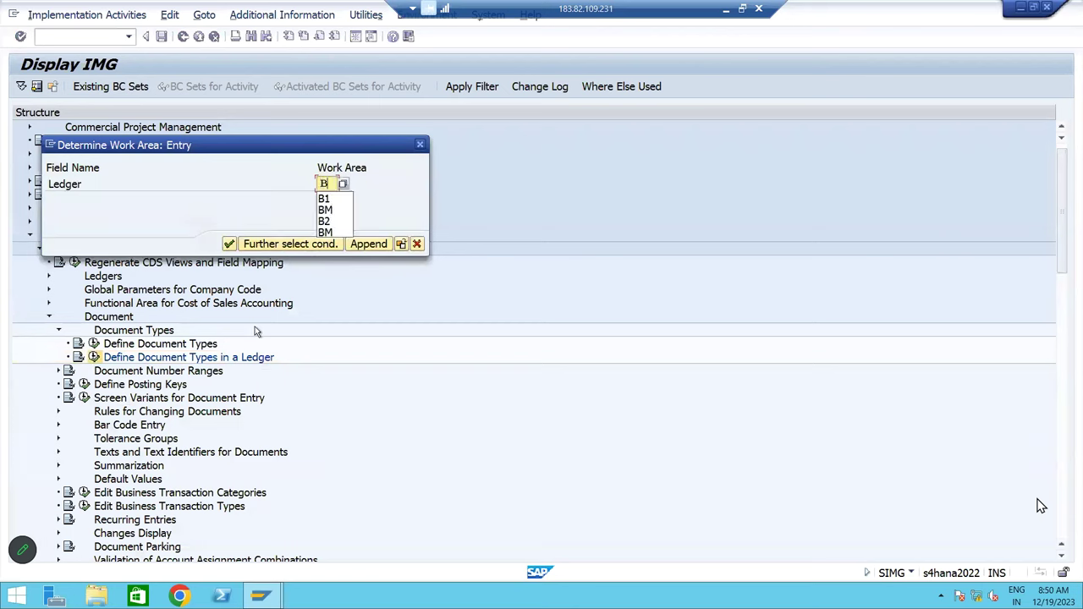
text(2)
click(229, 244)
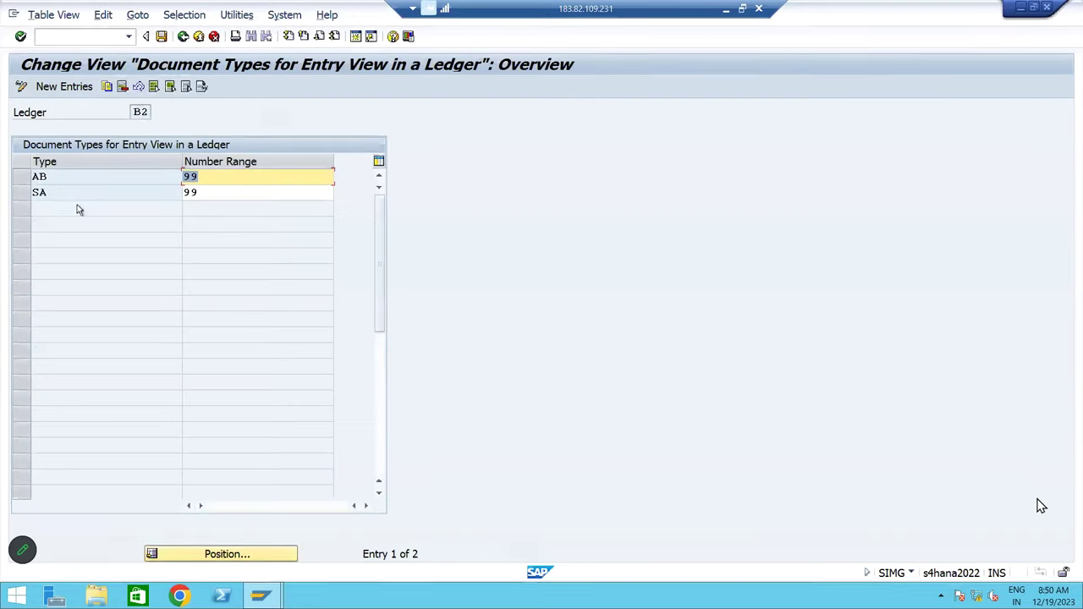
click(60, 87)
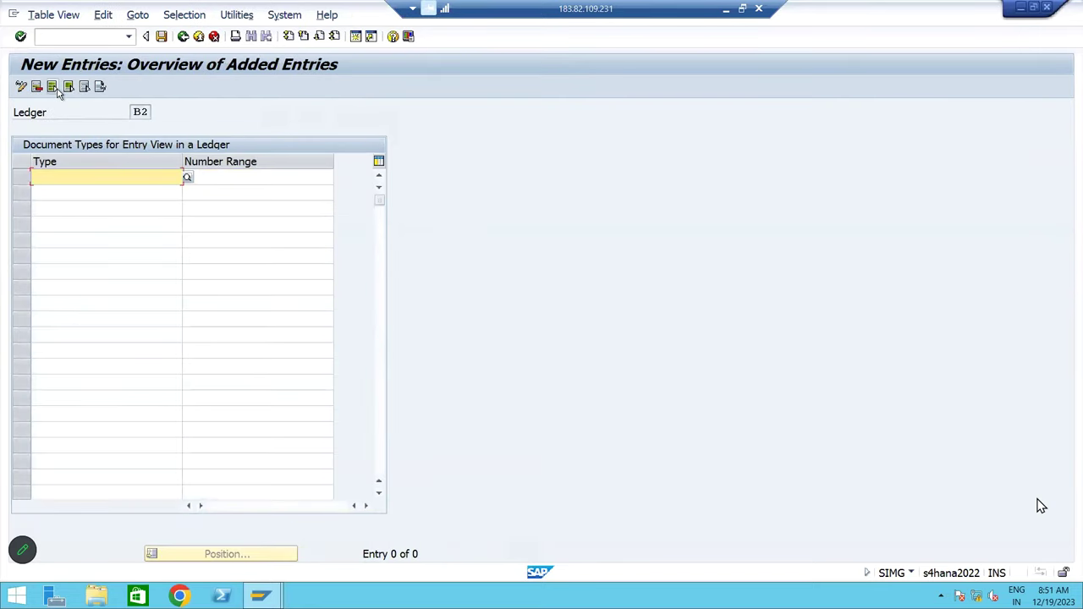
text(KA)
key(Tab)
text(99)
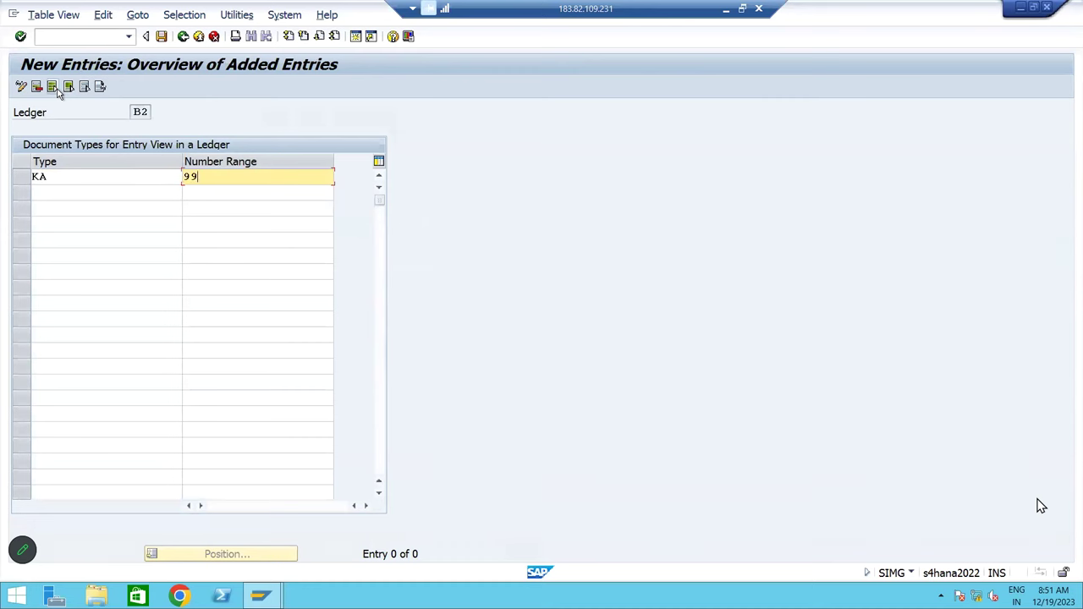
key(Tab)
Assign KG, KR and KZ to number range 99 in ledger B2
text(KG)
key(Tab)
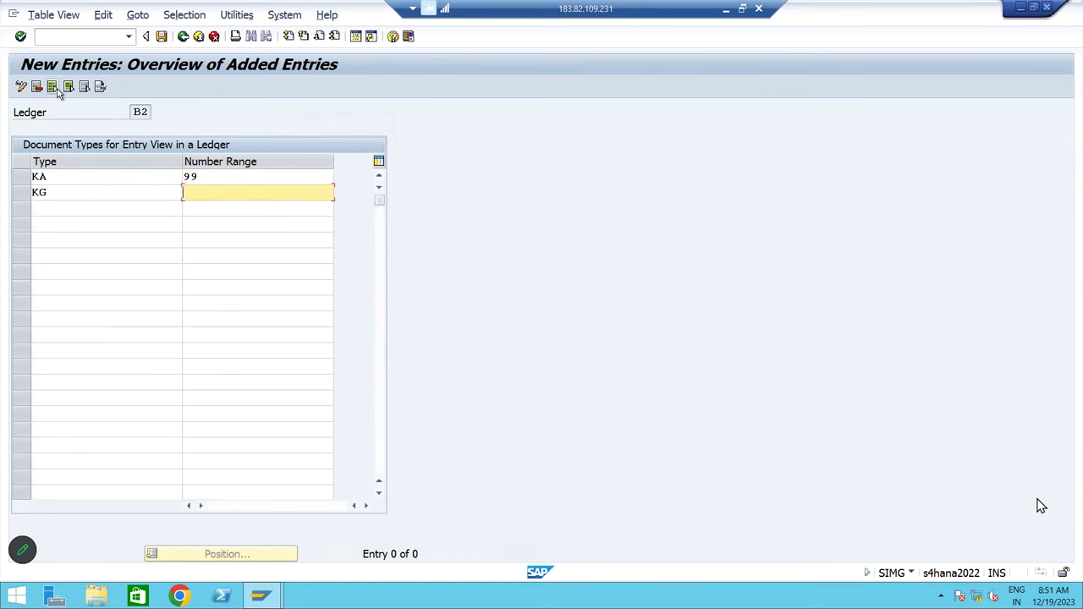
text(99)
key(Tab)
text(KR)
key(Tab)
text(99)
key(Tab)
text(KZ)
key(Tab)
text(99)
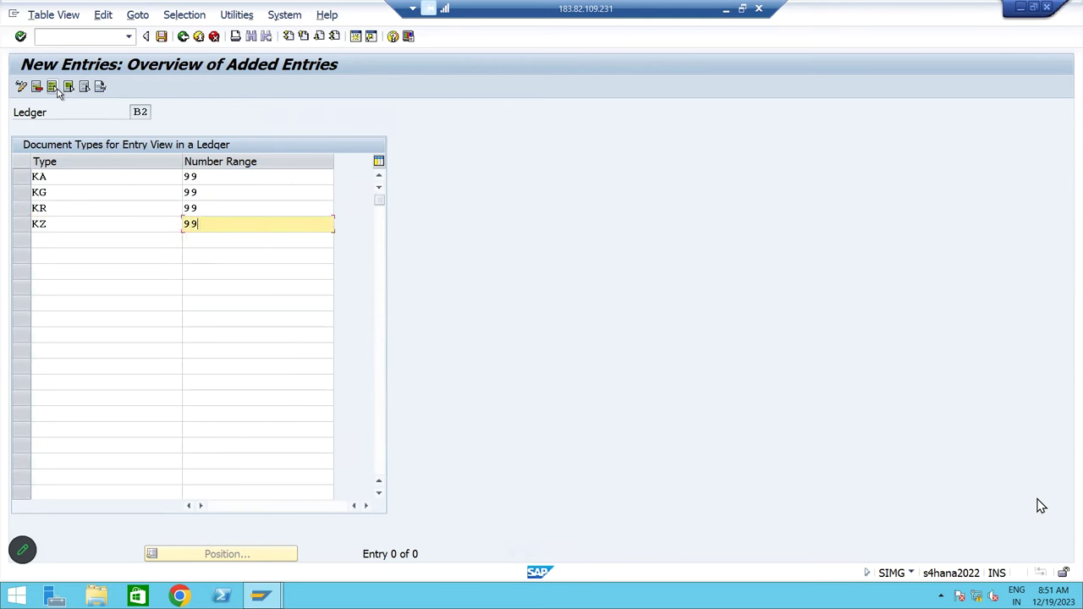
key(Return)
Save the ledger B2 entries under the customizing request and return to the IMG
click(162, 37)
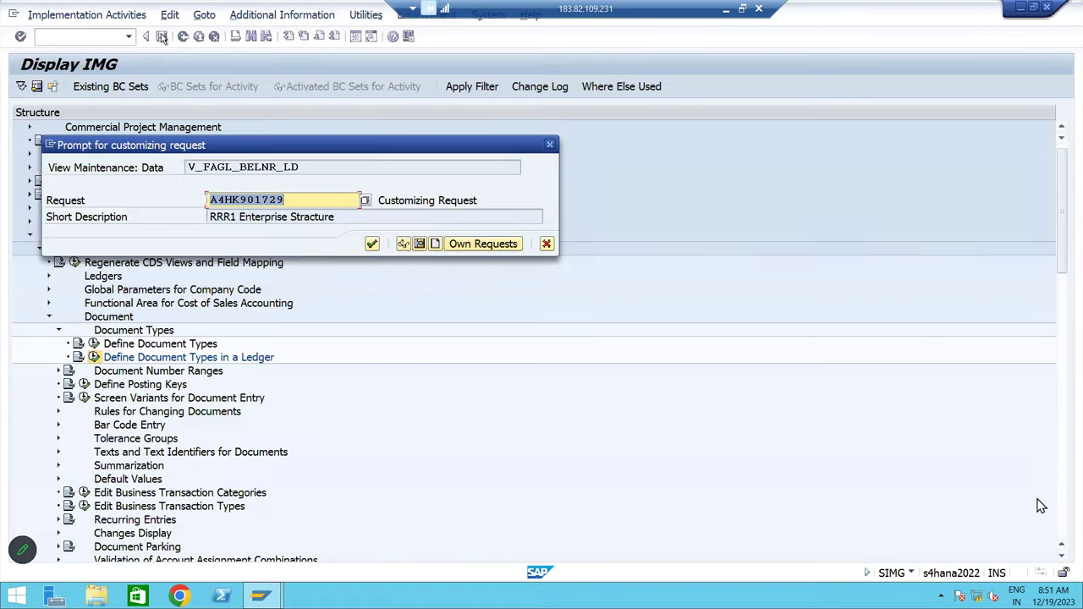
click(368, 242)
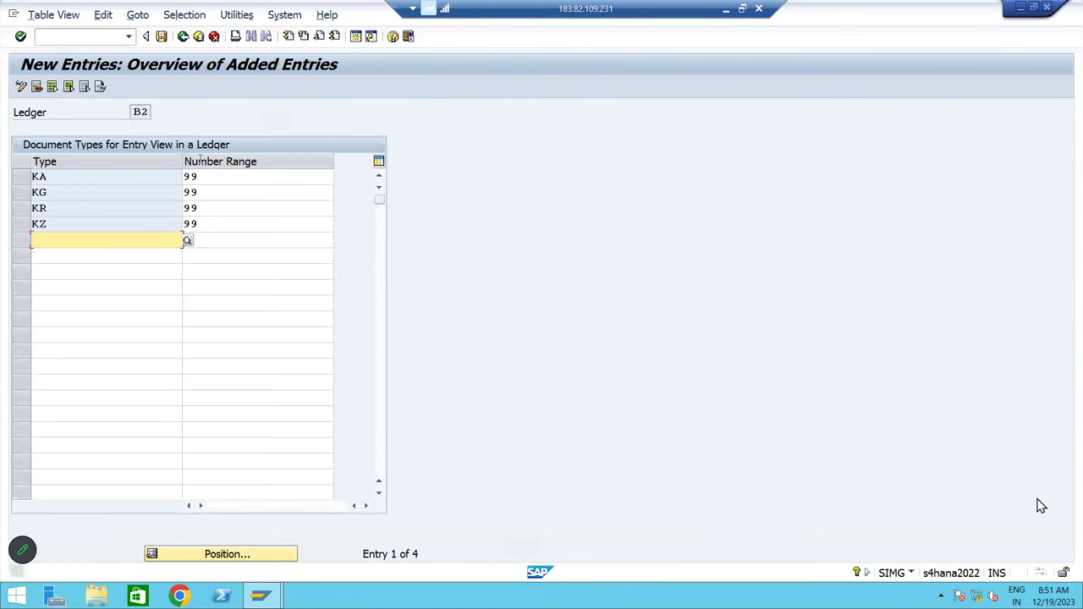
click(161, 36)
click(183, 36)
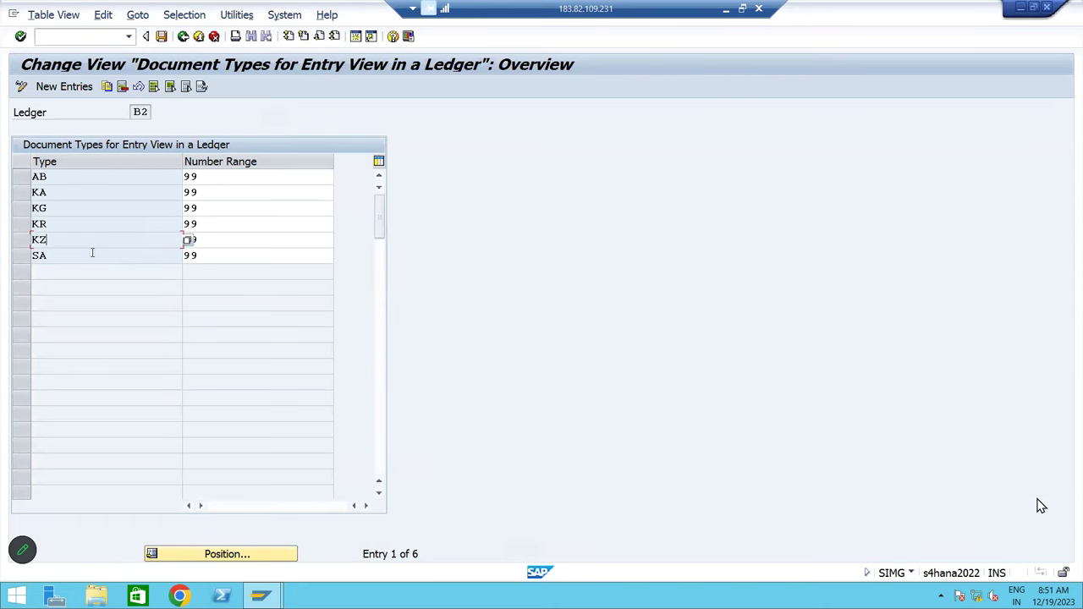
click(183, 36)
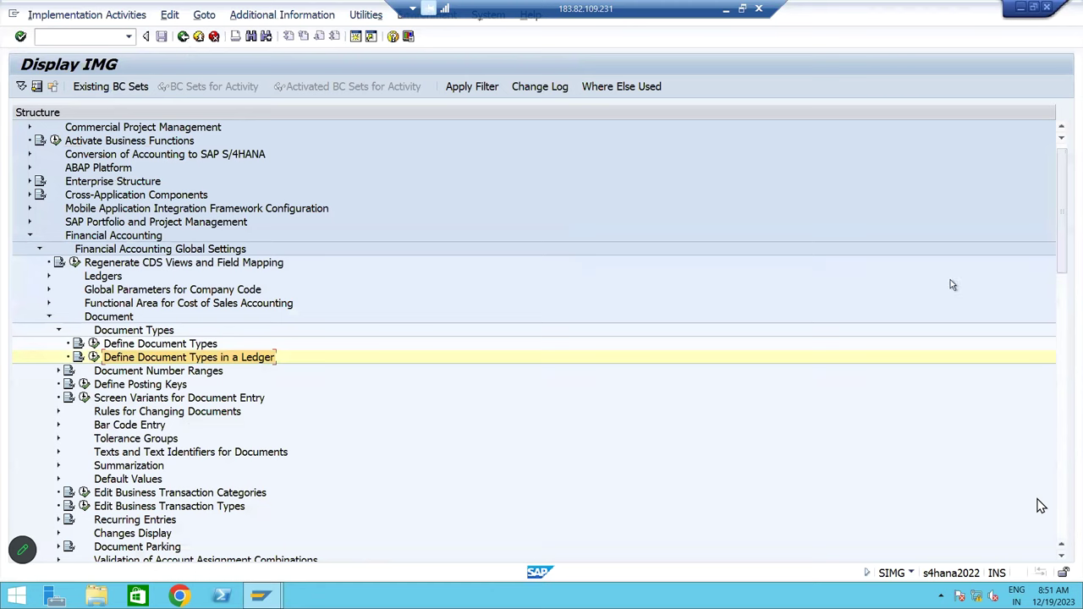
Run Define Document Number Ranges (FBN1) for company code BM10 and open its intervals for change
key(Up)
key(Up)
key(Left)
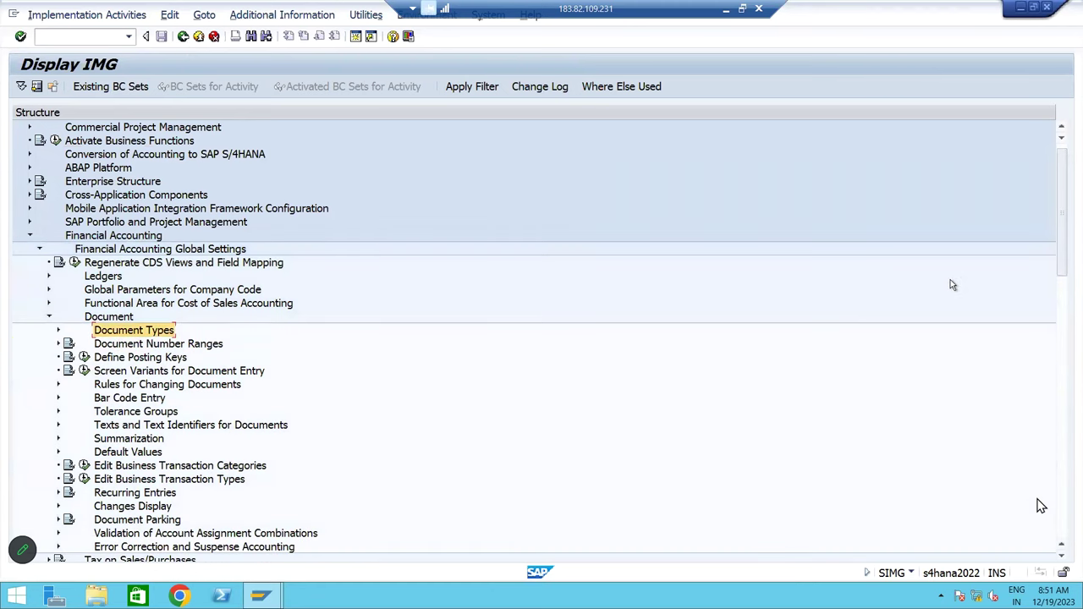
key(Down)
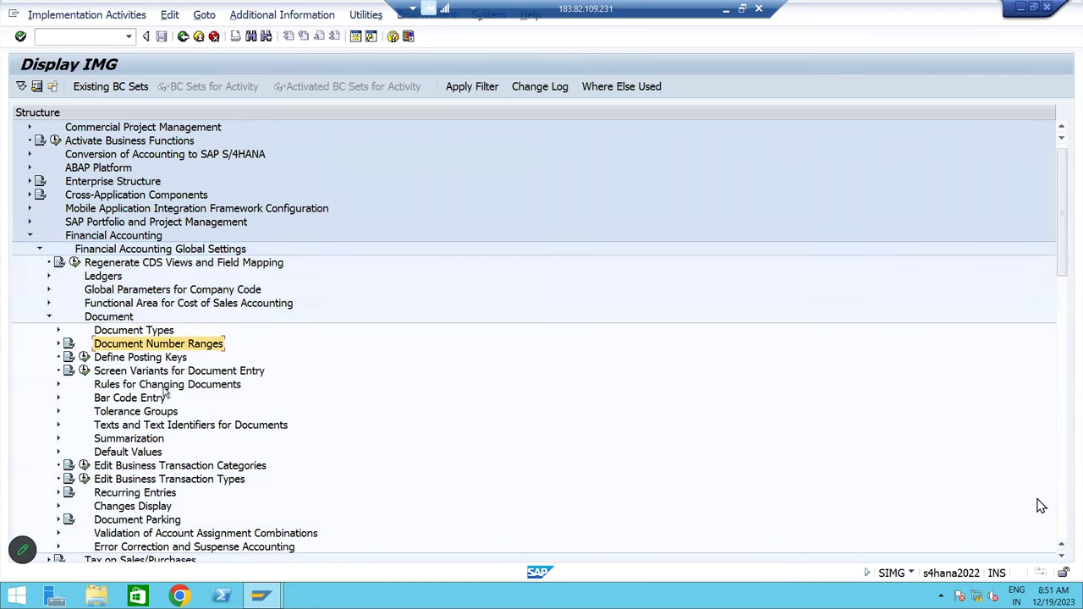
click(58, 343)
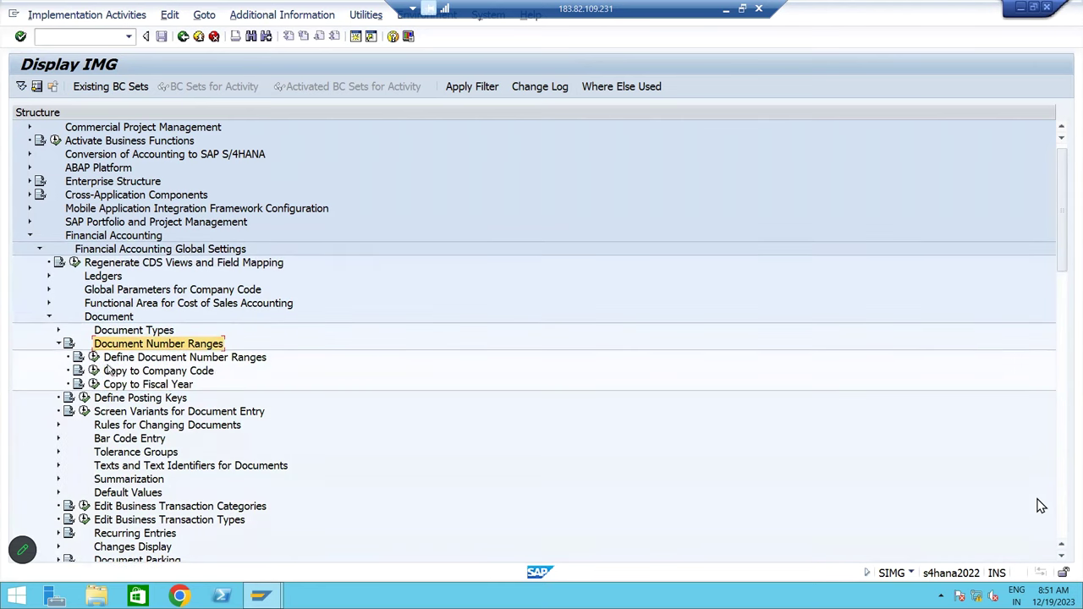
click(94, 357)
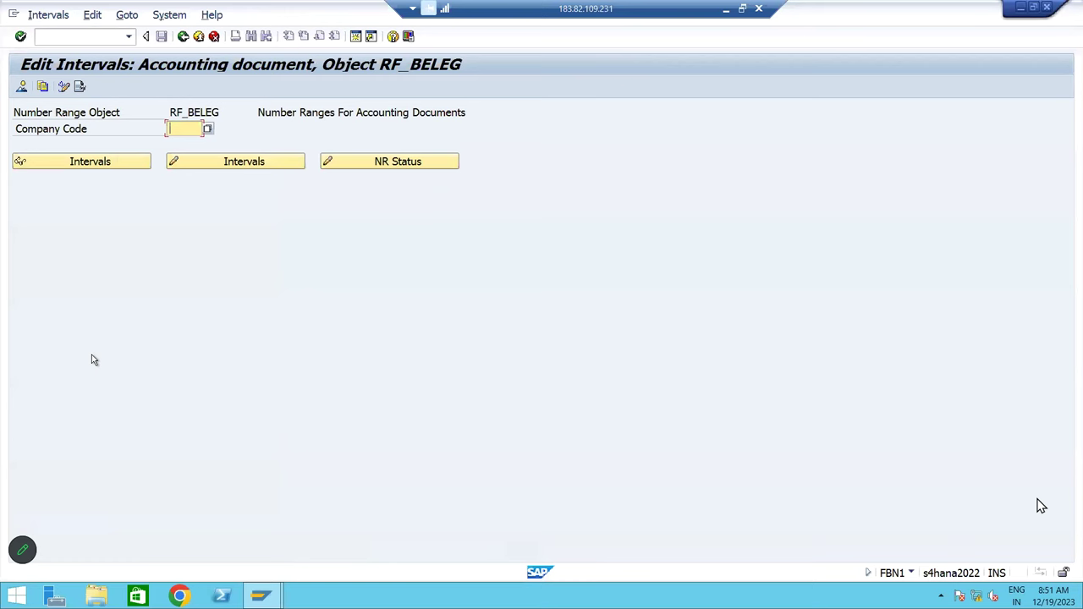
text(BM)
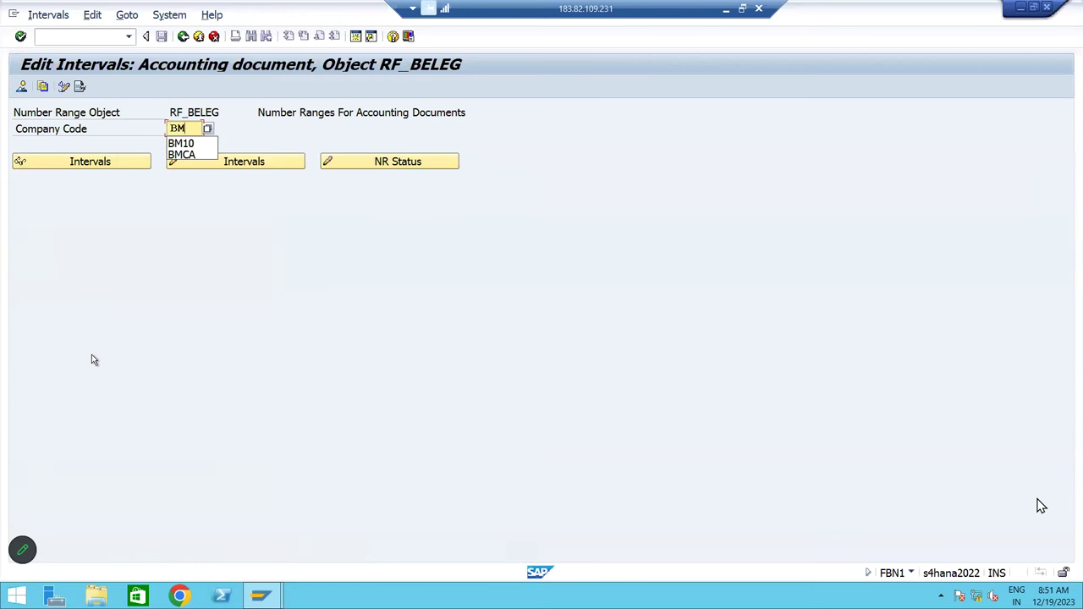
text(10)
click(242, 161)
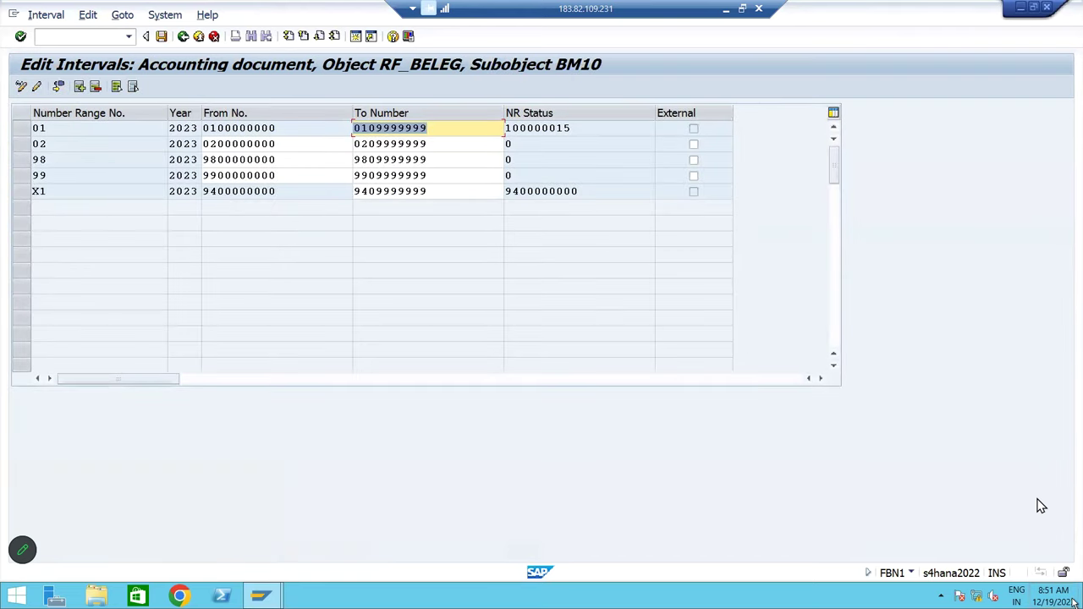
Inspect the existing BM10 intervals by selecting and clearing rows 01, 98, 99 and X1
mouse_move(1075, 603)
click(23, 193)
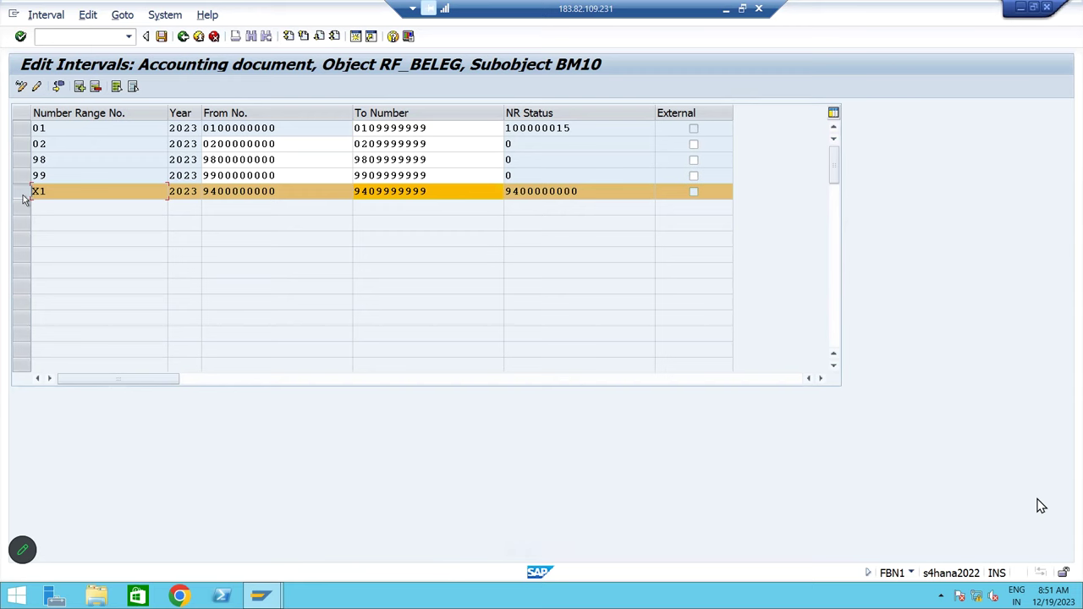
click(23, 192)
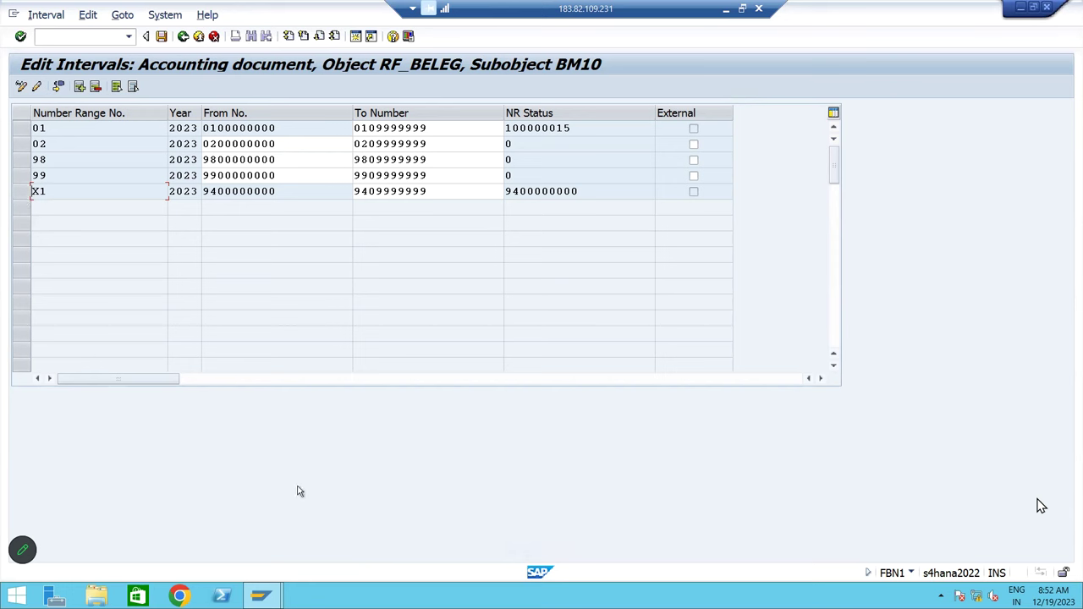
click(20, 176)
click(25, 161)
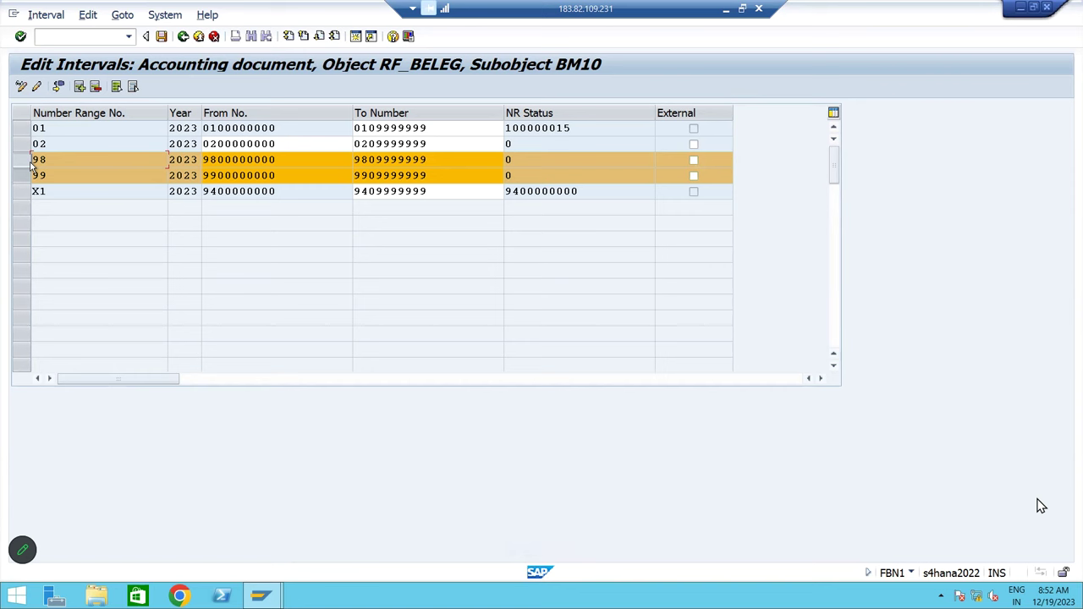
click(26, 173)
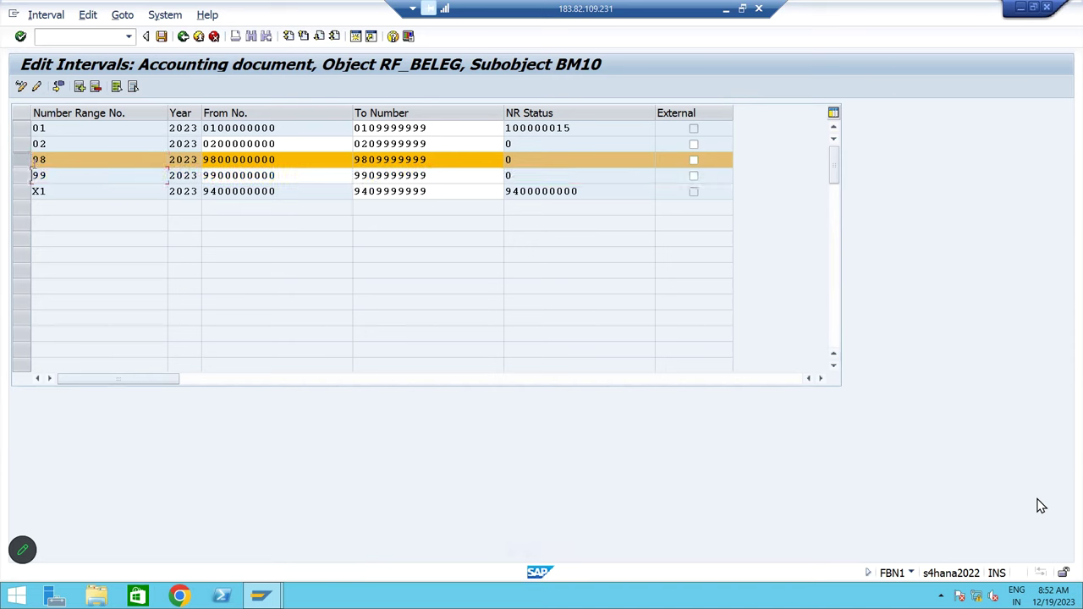
click(26, 163)
click(27, 128)
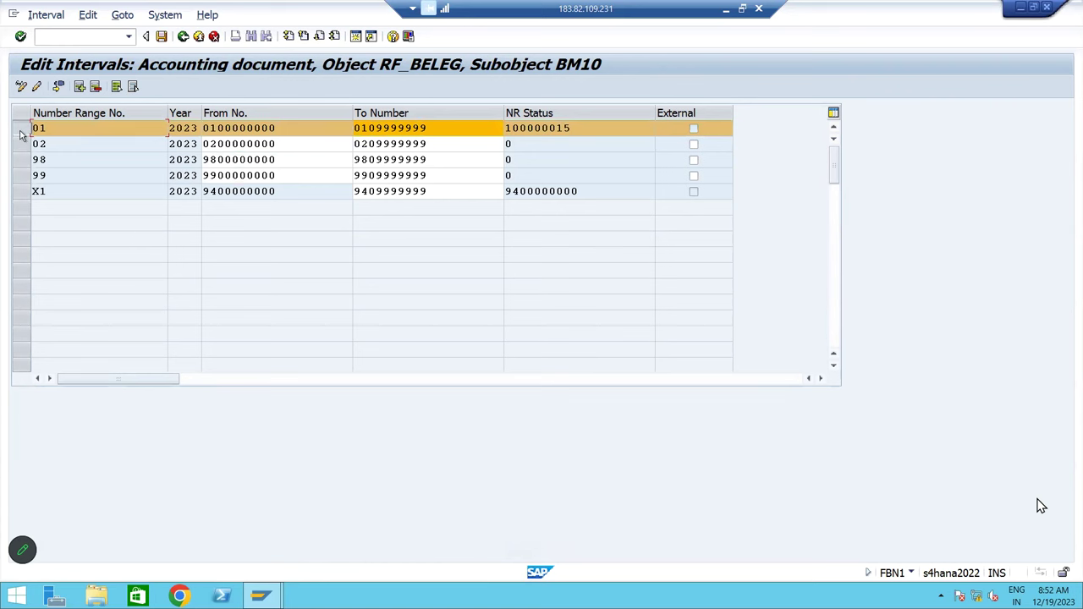
click(23, 132)
Insert a new interval line and, after checking the workbook, enter range number 17
click(79, 88)
click(726, 9)
key(Down)
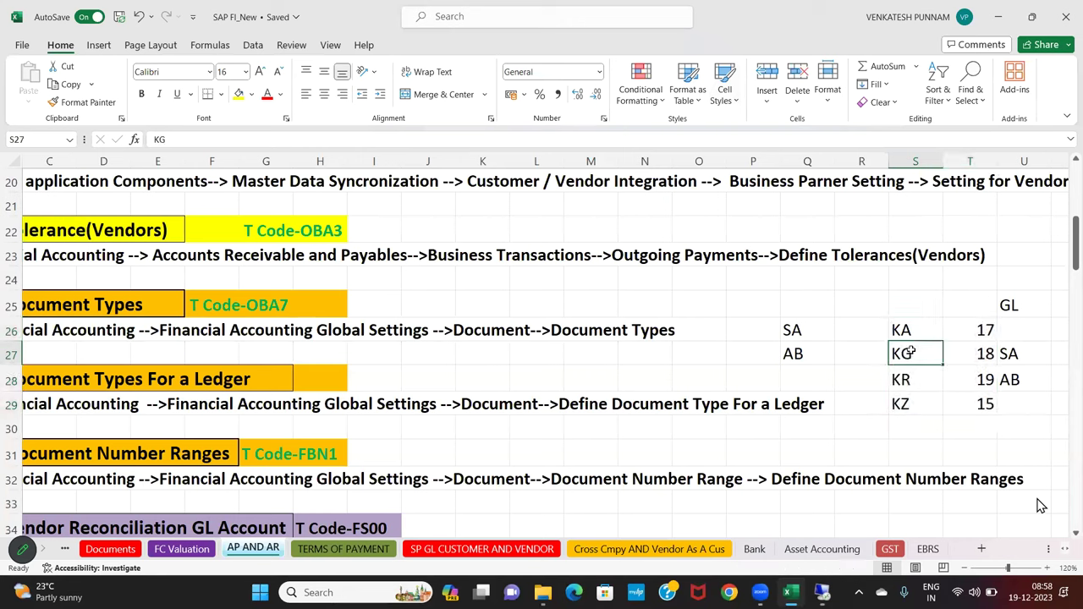
key(Right)
key(Right)
key(Up)
key(Left)
key(Down)
key(Down)
key(Down)
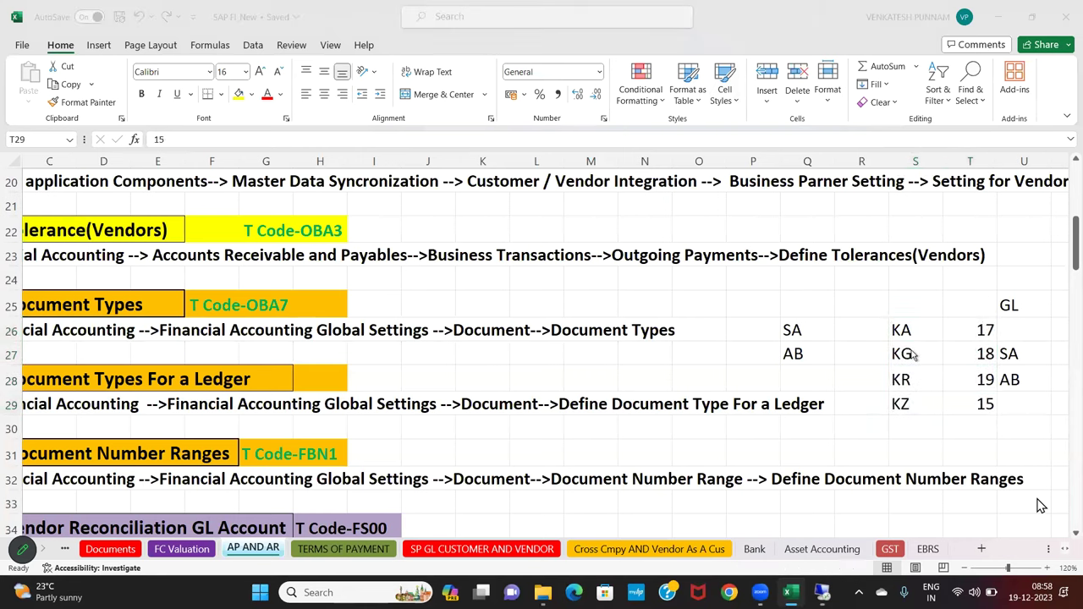
key(alt+Tab)
text(17)
key(Tab)
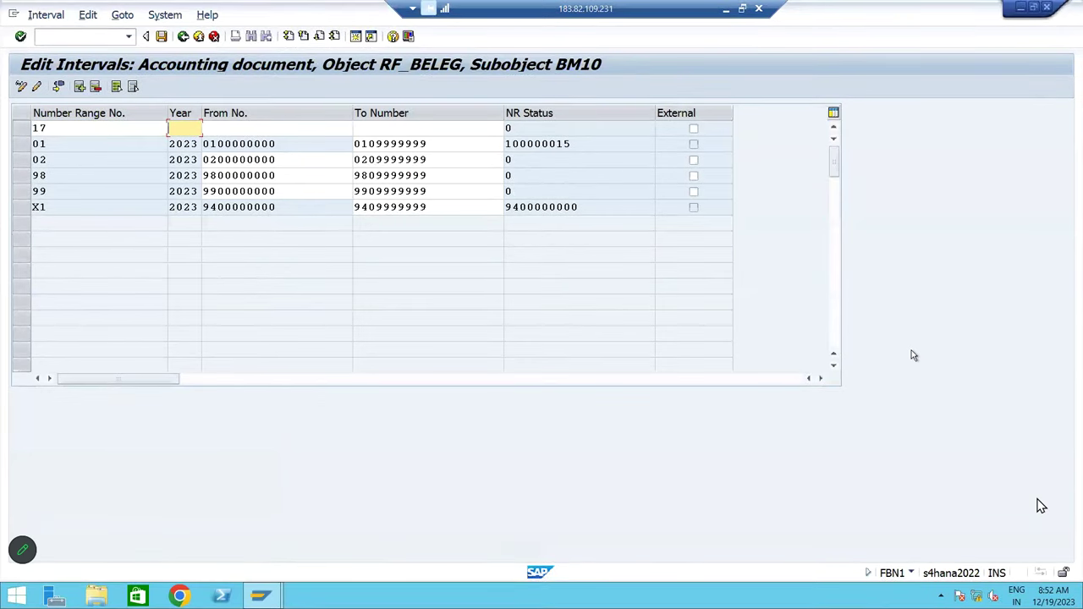
text(2023)
key(Tab)
text(1700000000)
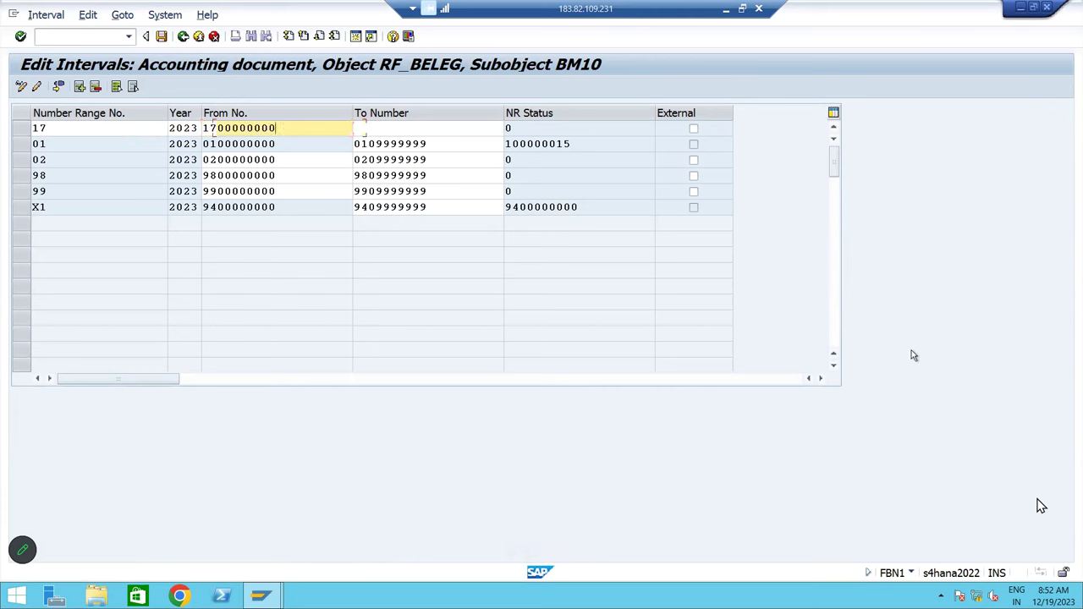
key(Tab)
text(1709999999)
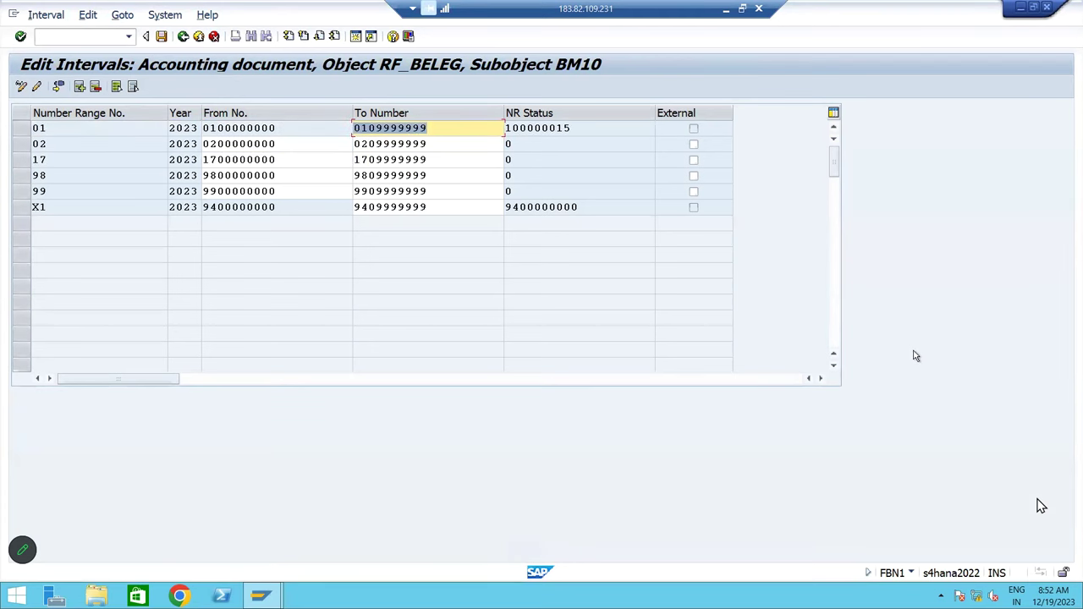
click(80, 88)
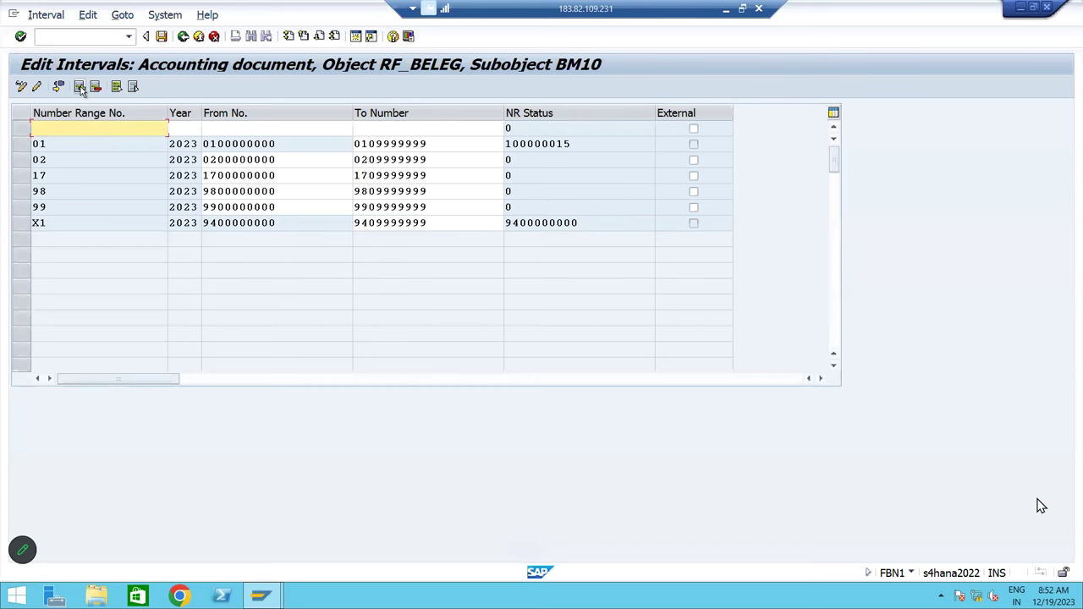
click(725, 9)
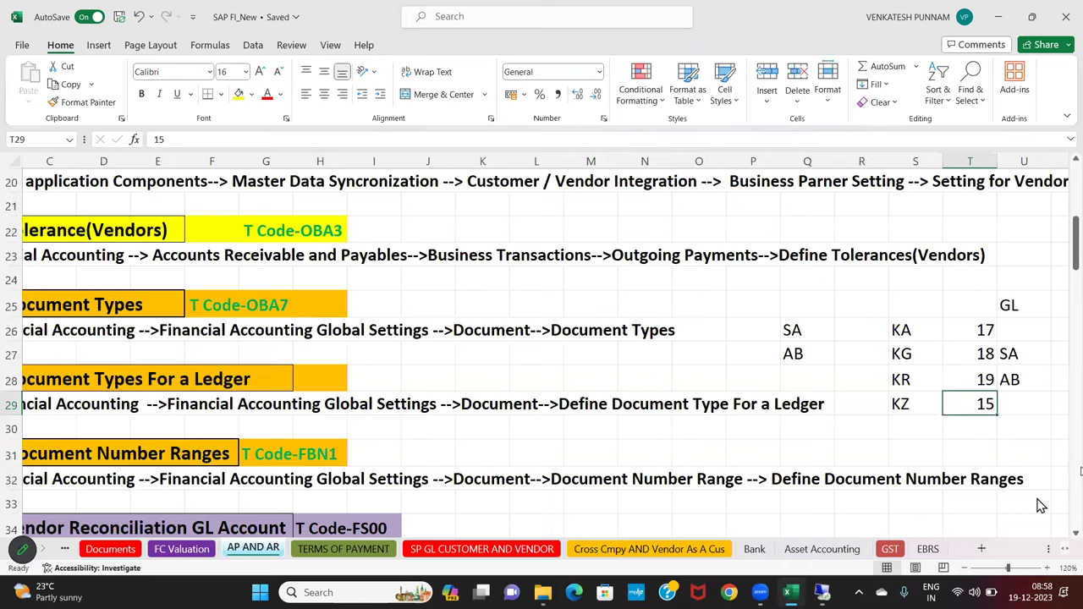
click(971, 355)
key(alt+Tab)
text(18)
key(Tab)
text(20231800000000)
key(Tab)
text(1809999999)
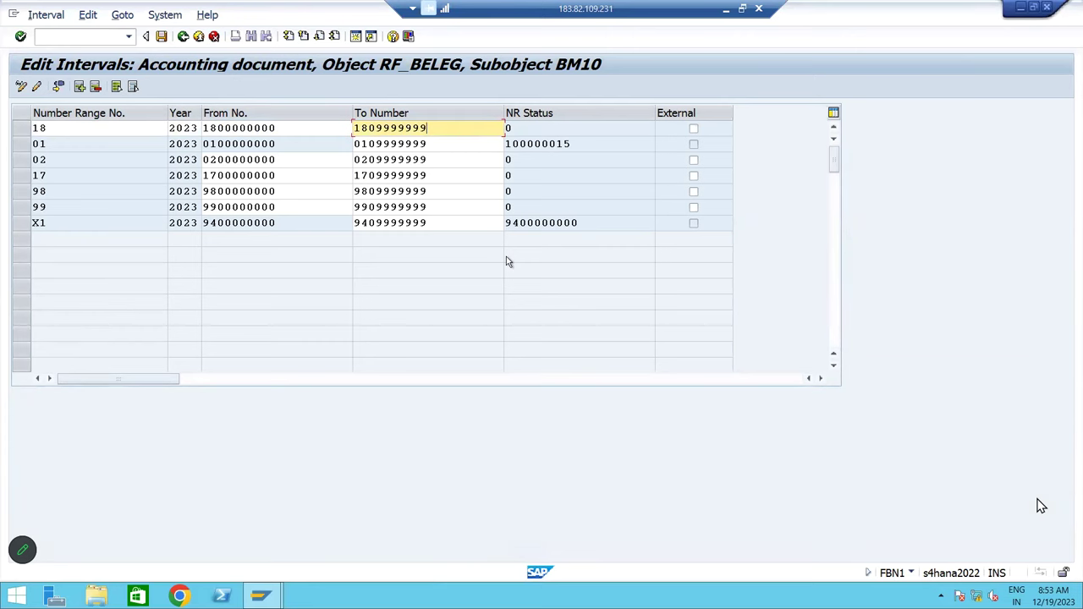
key(Return)
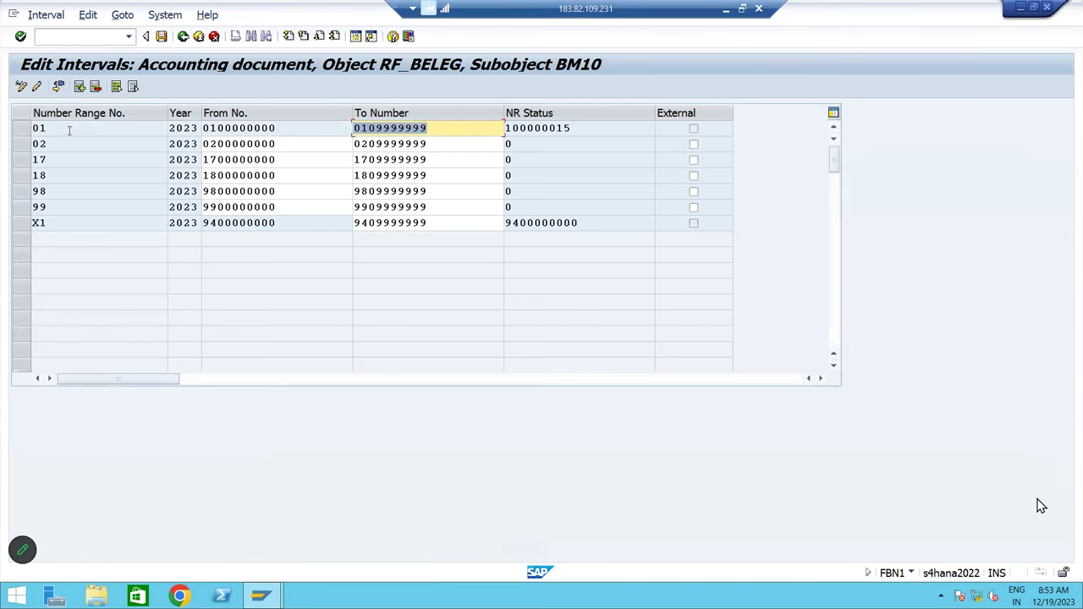
click(66, 127)
click(81, 88)
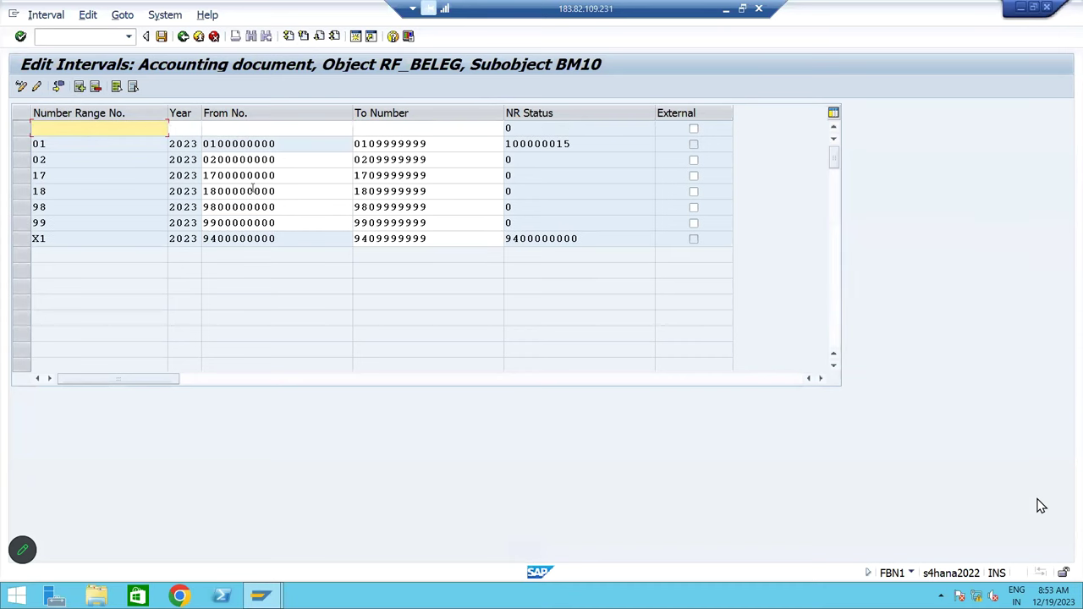
text(19)
key(Tab)
text(2023)
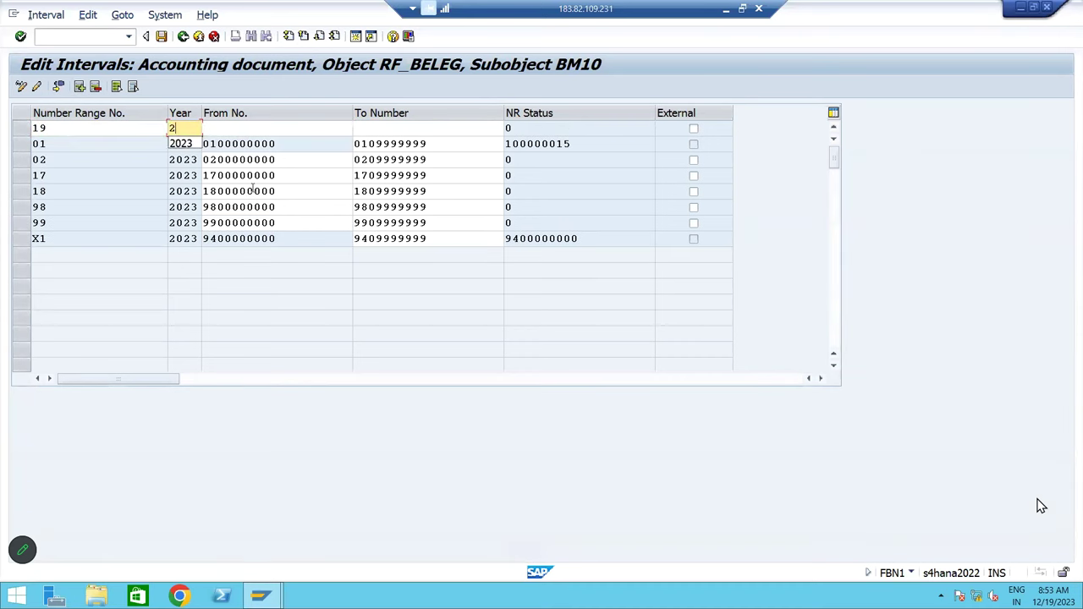
key(Tab)
text(1900000000)
key(Tab)
text(91)
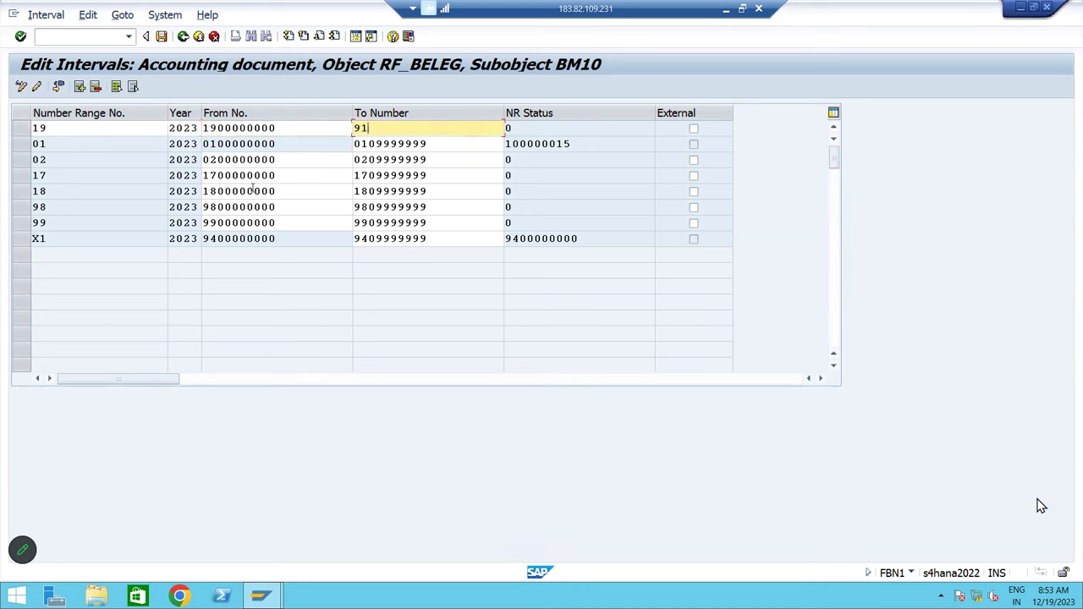
key(BackSpace)
key(BackSpace)
text(1909999999)
key(Return)
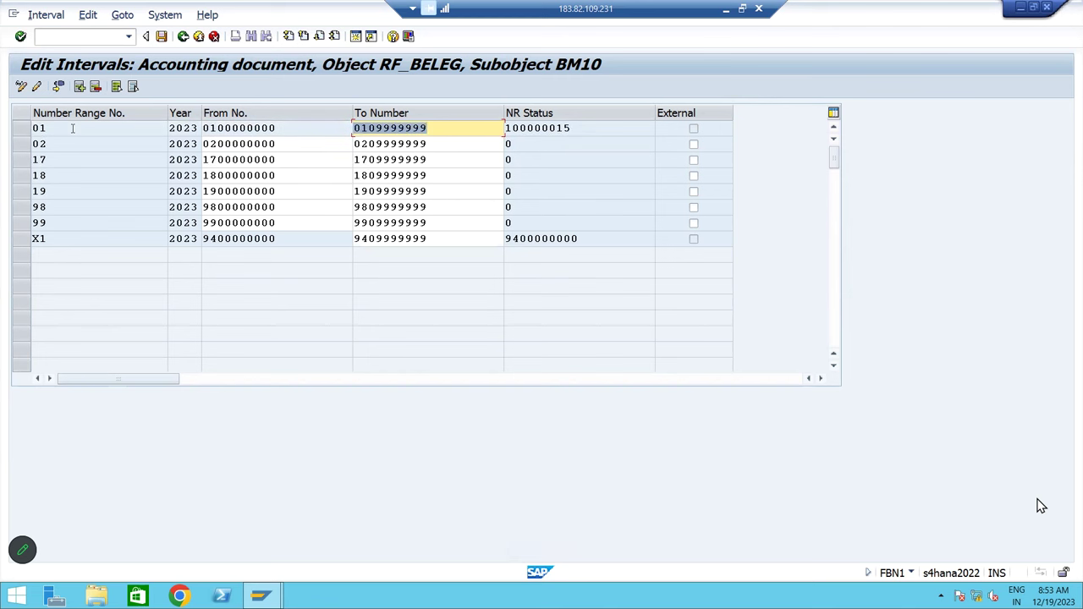
click(79, 86)
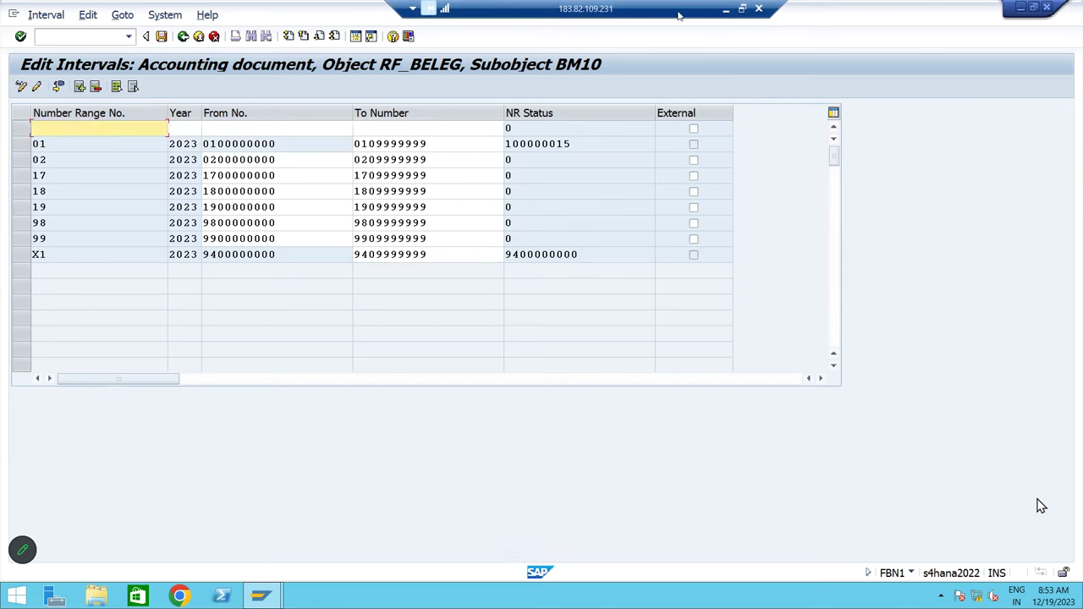
text(15)
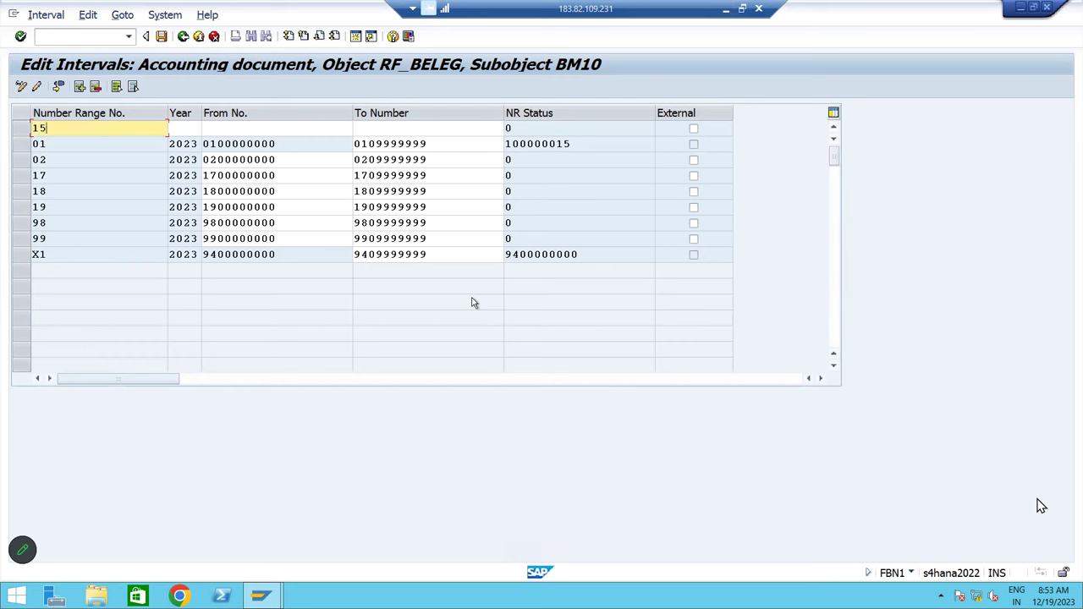
key(Tab)
text(2023)
key(Tab)
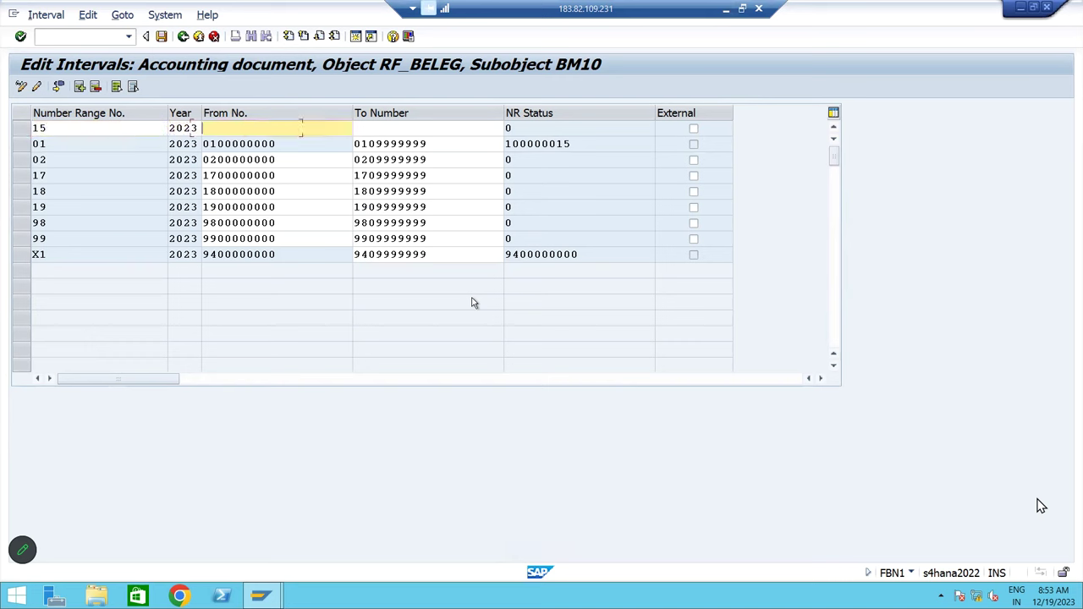
text(1509999999)
key(Tab)
text(1509999999)
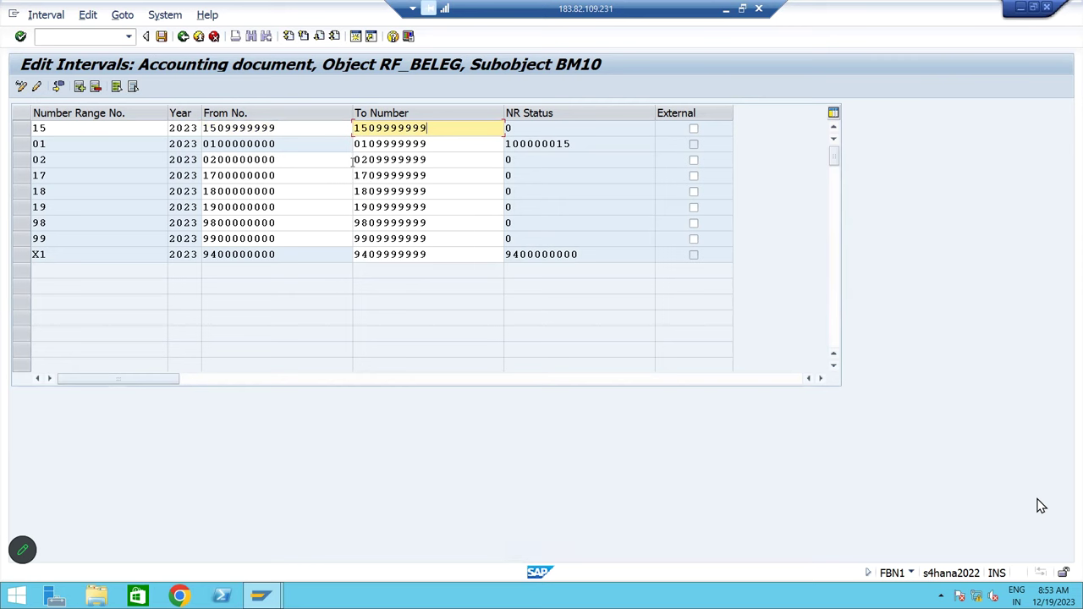
click(291, 127)
key(BackSpace)
key(BackSpace)
key(BackSpace)
key(BackSpace)
key(BackSpace)
key(BackSpace)
key(BackSpace)
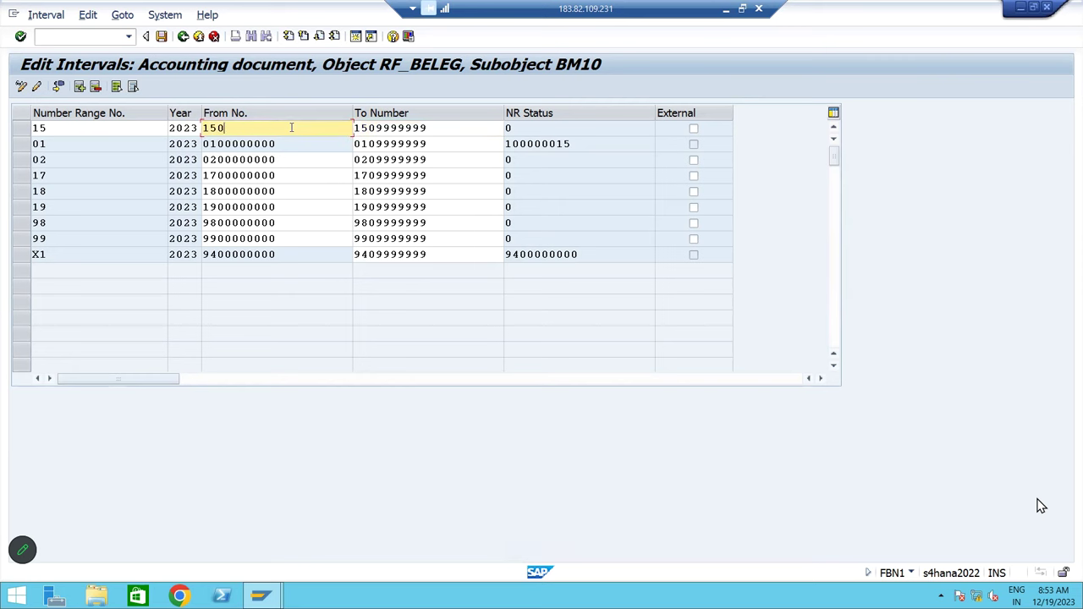
text(0000000)
key(Return)
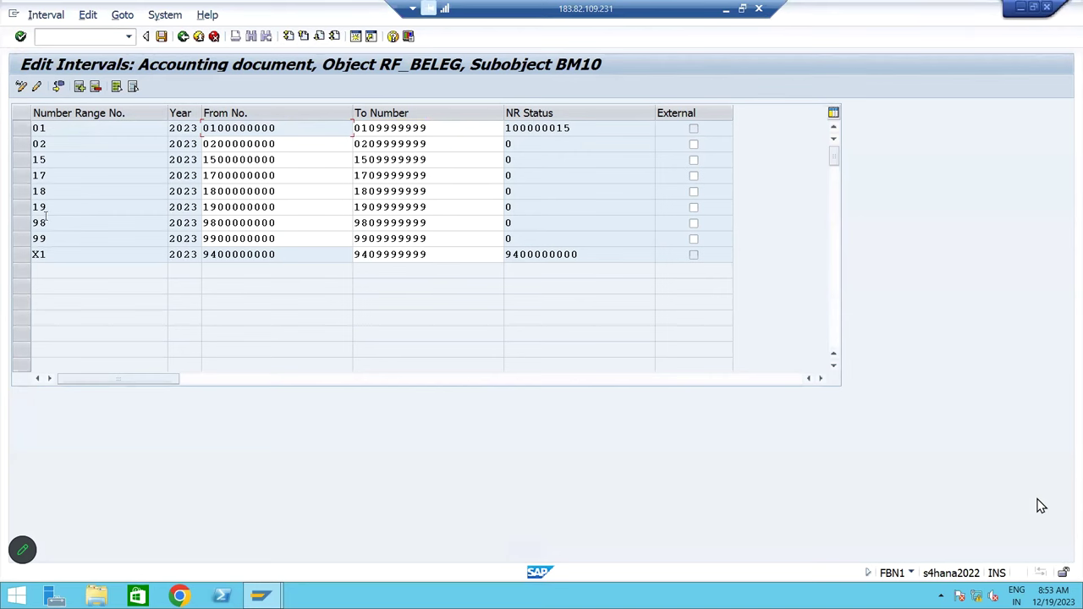
click(23, 160)
drag(27, 175, 25, 207)
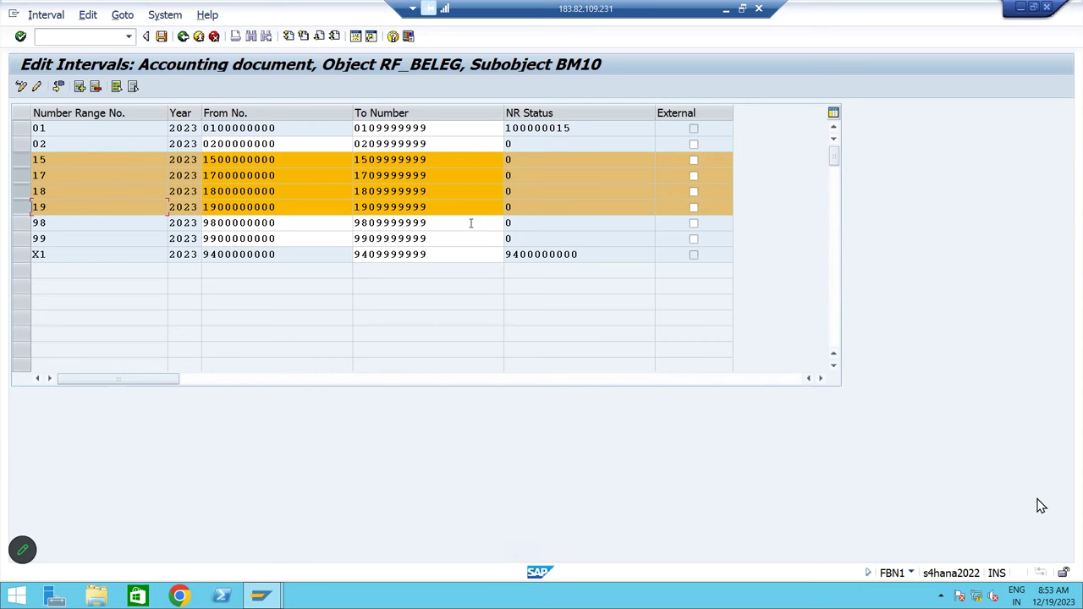
Save the 2023 BM10 number range intervals, return to SAP Easy Access, and switch to Excel
click(161, 36)
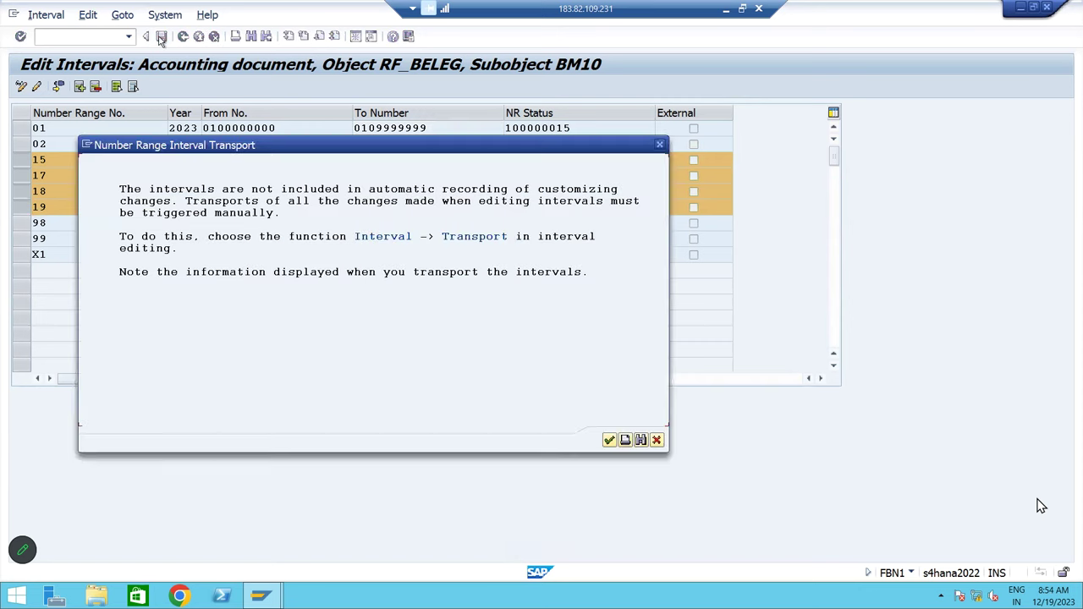
click(609, 440)
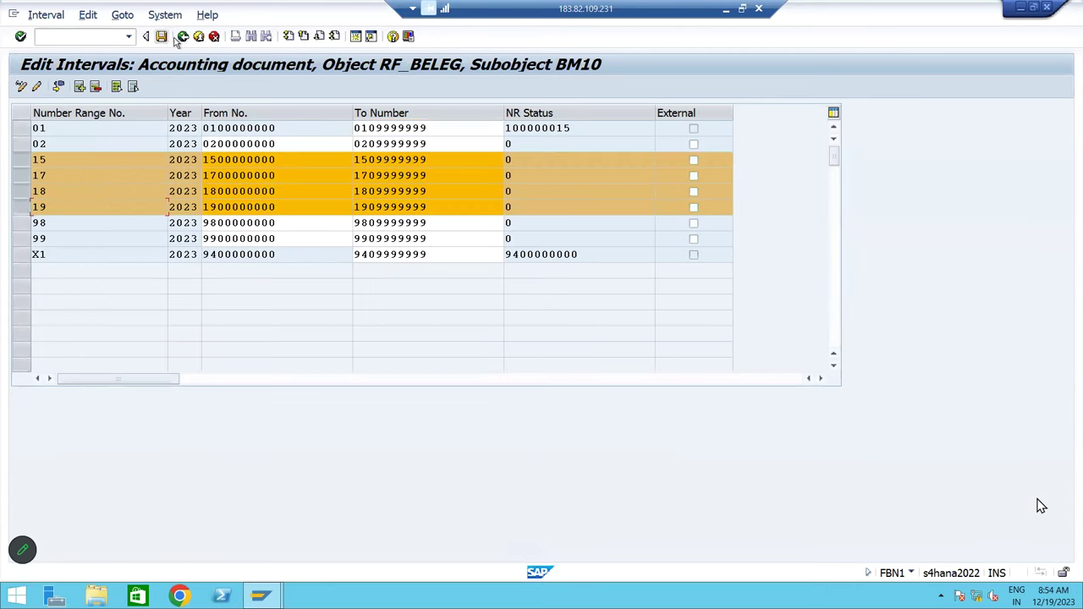
click(183, 37)
click(183, 36)
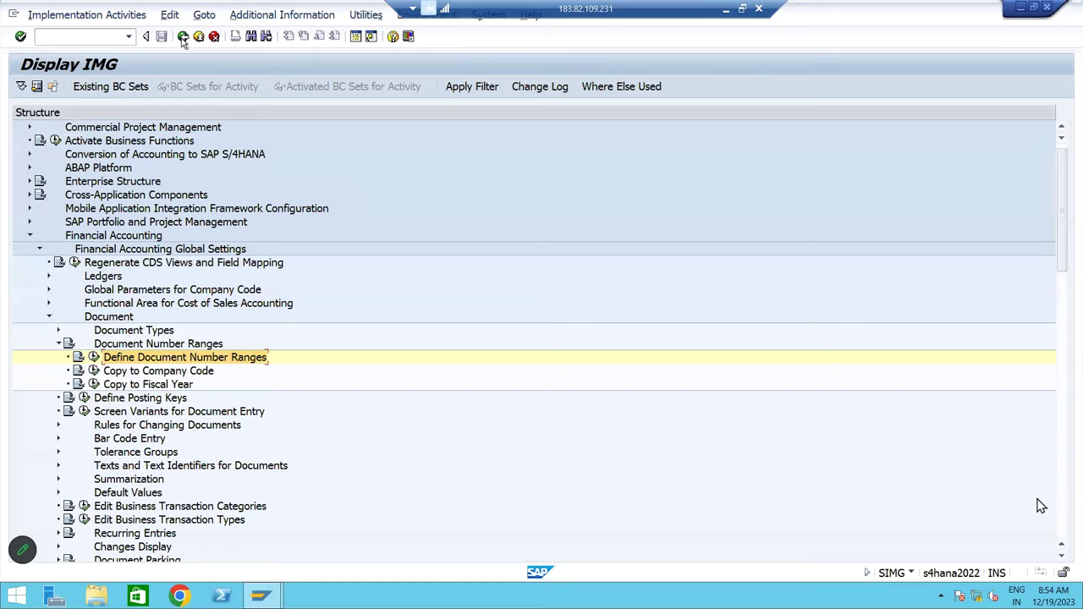
click(183, 36)
click(183, 36)
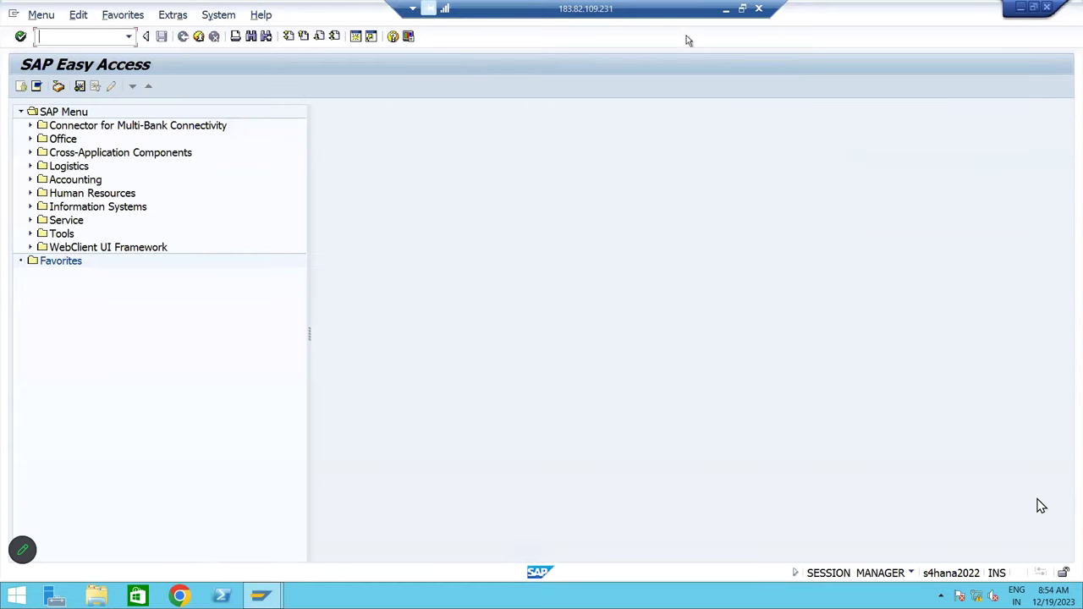
key(alt+Tab)
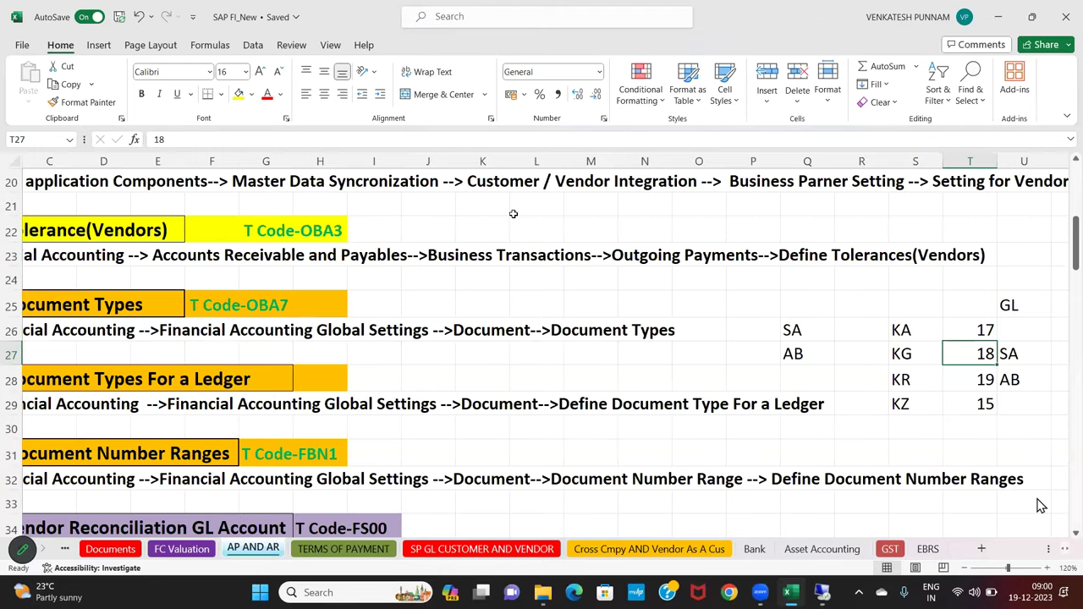
click(448, 240)
key(Left)
key(Left)
key(Left)
key(Left)
key(Left)
key(Left)
key(Left)
key(Left)
key(Left)
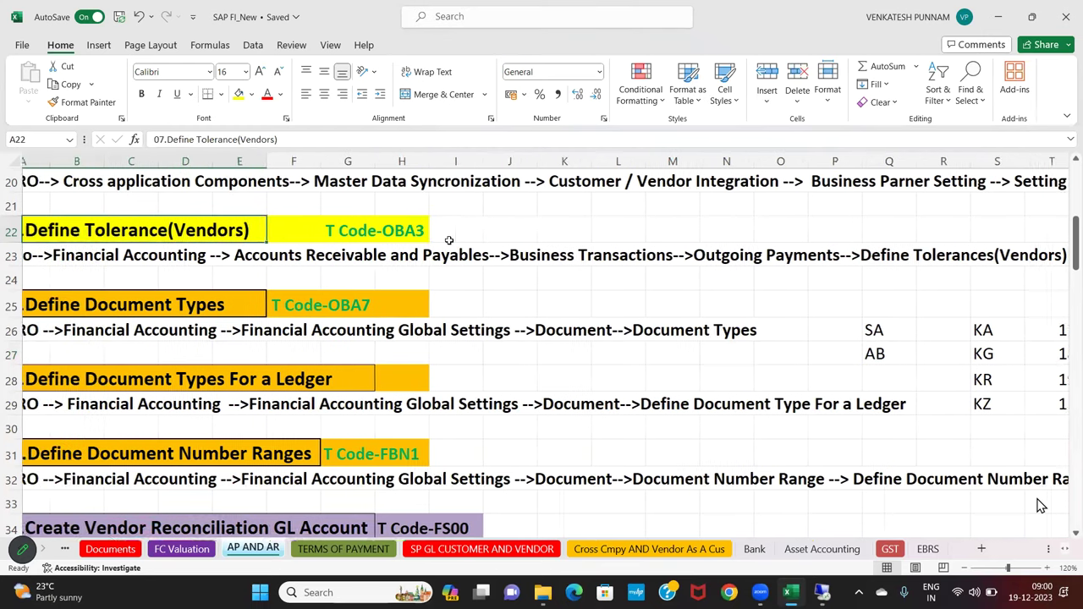
key(Down)
key(Down)
key(Down)
key(Down)
key(Down)
key(Down)
key(Down)
key(Down)
key(Down)
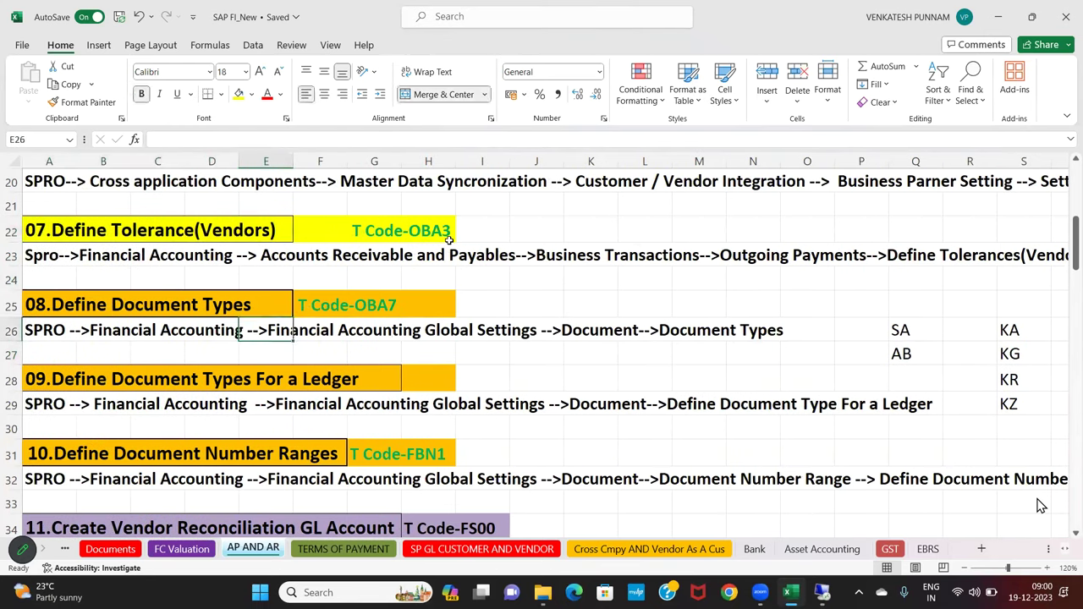
key(Down)
key(Down)
key(Down)
key(Down)
key(Down)
key(Down)
key(Down)
key(Down)
key(Down)
key(Down)
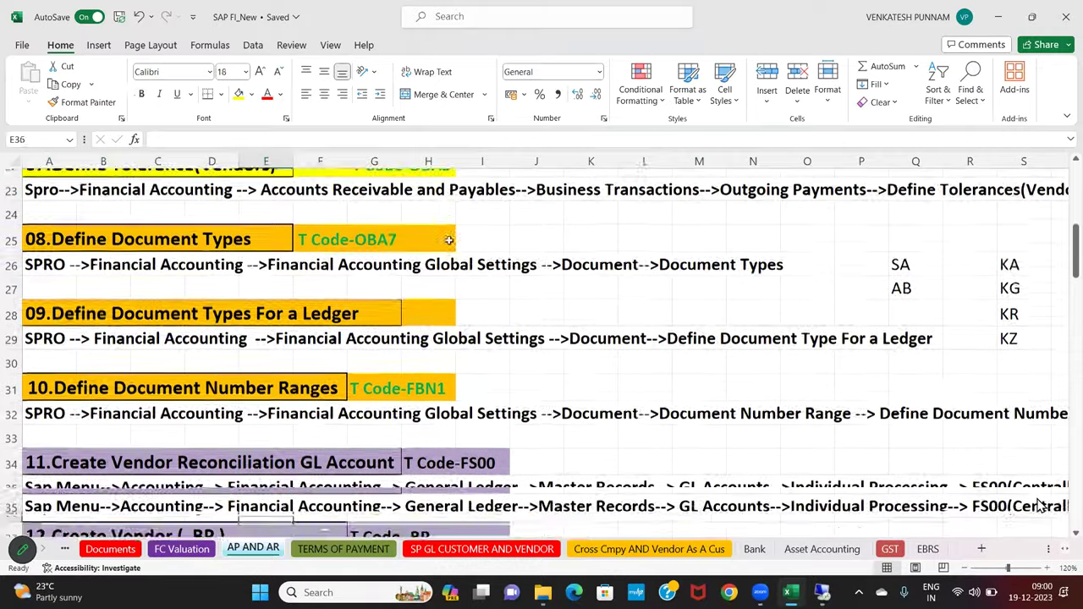
key(Right)
key(Right)
key(Right)
key(Right)
key(Down)
key(Down)
key(Down)
key(Down)
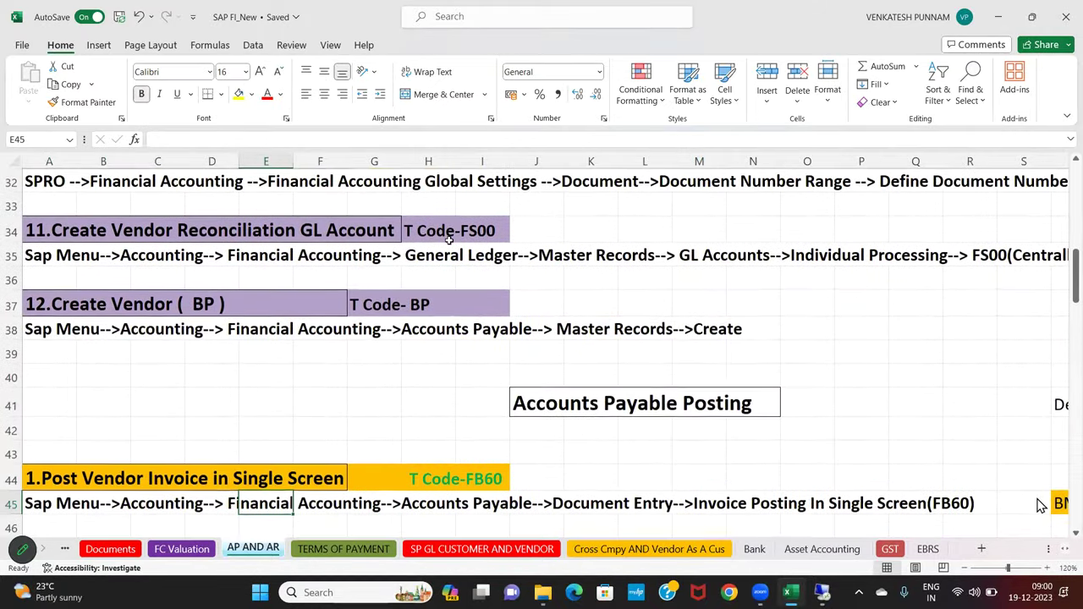
click(67, 231)
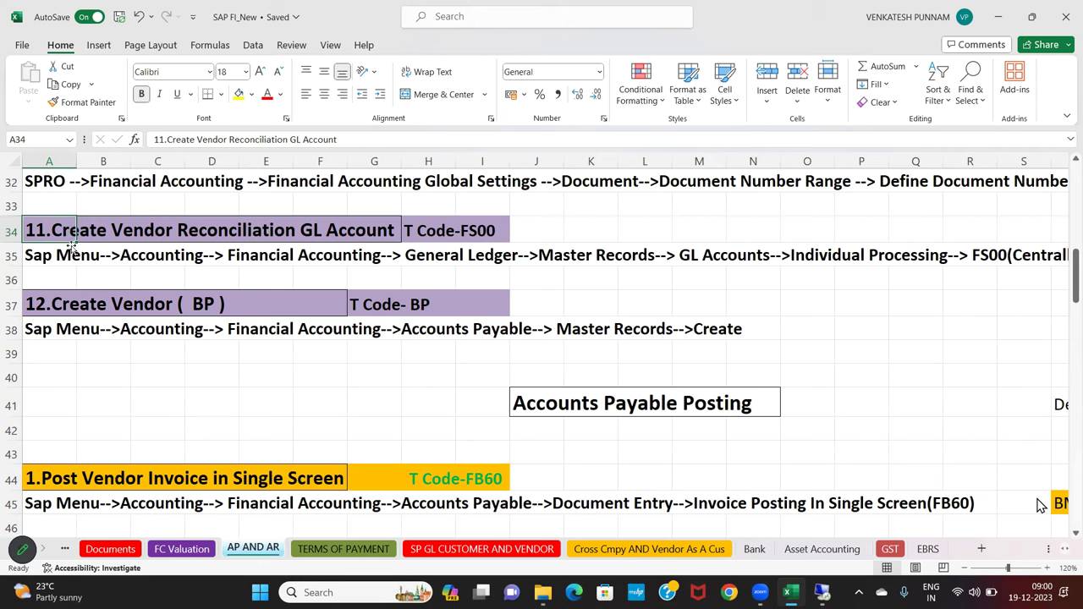
drag(44, 231, 478, 229)
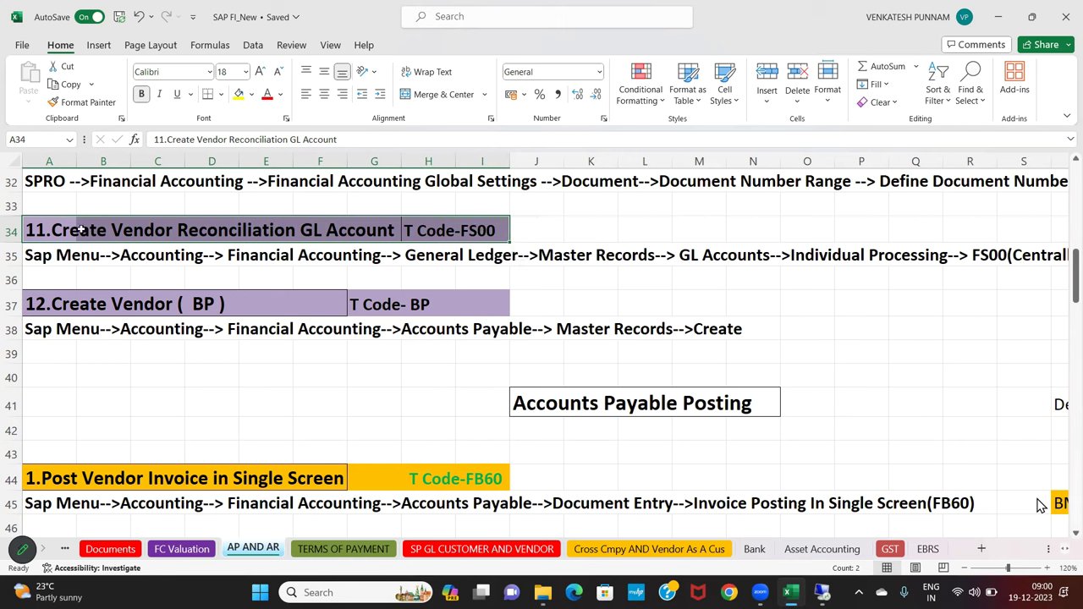
drag(59, 228, 466, 249)
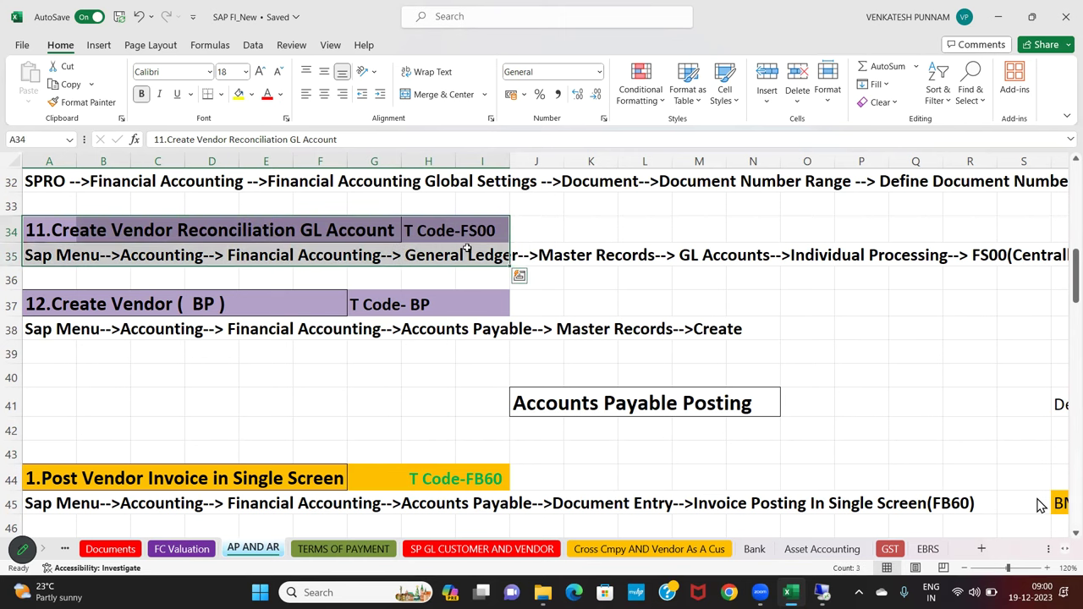
key(Right)
key(Right)
key(Right)
key(Right)
key(Right)
key(Right)
key(Right)
key(Right)
key(Right)
key(Right)
key(Right)
key(Right)
key(Right)
key(Right)
key(Right)
key(Right)
key(Right)
key(Right)
key(Right)
key(Right)
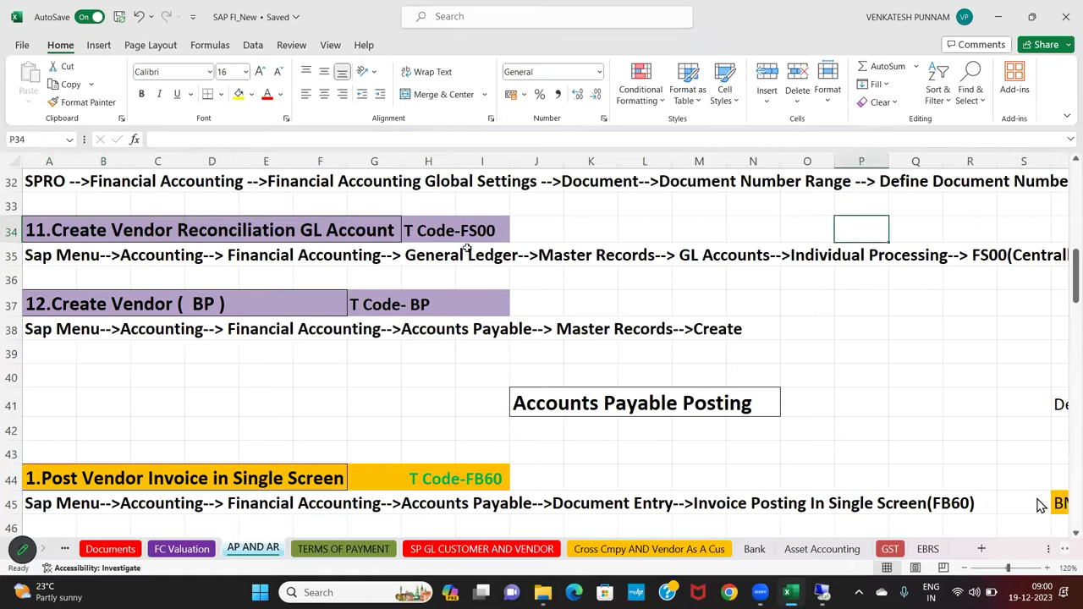
Clear the BP entry from cell AD28 beside the FK01, XK01 and MK01 codes
key(Up)
key(Up)
key(Up)
key(Up)
key(Up)
key(Up)
key(Up)
key(Up)
key(Up)
key(Up)
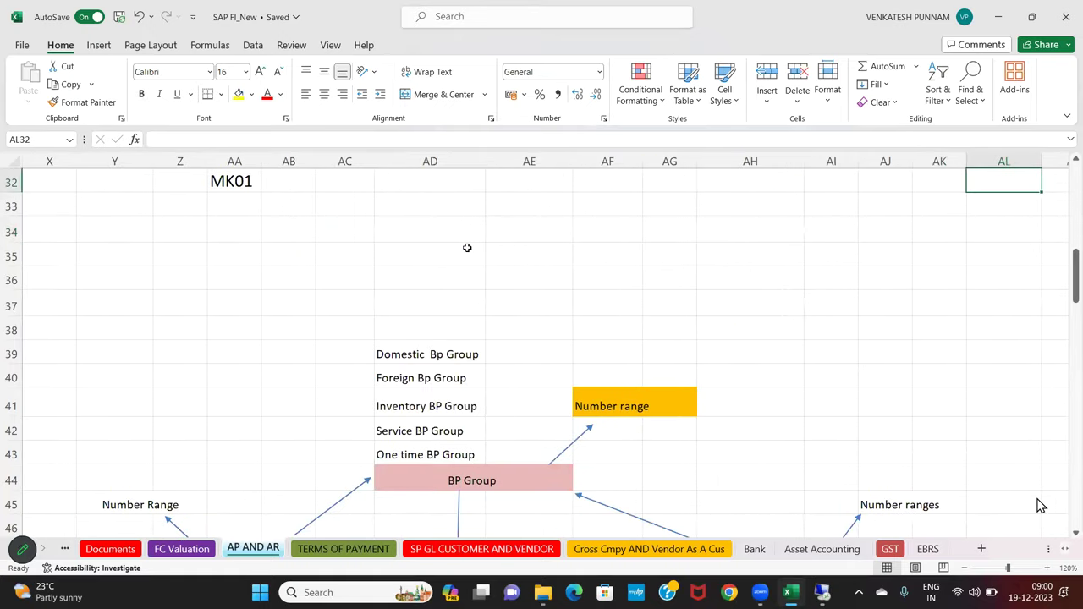
key(Right)
key(Right)
key(Right)
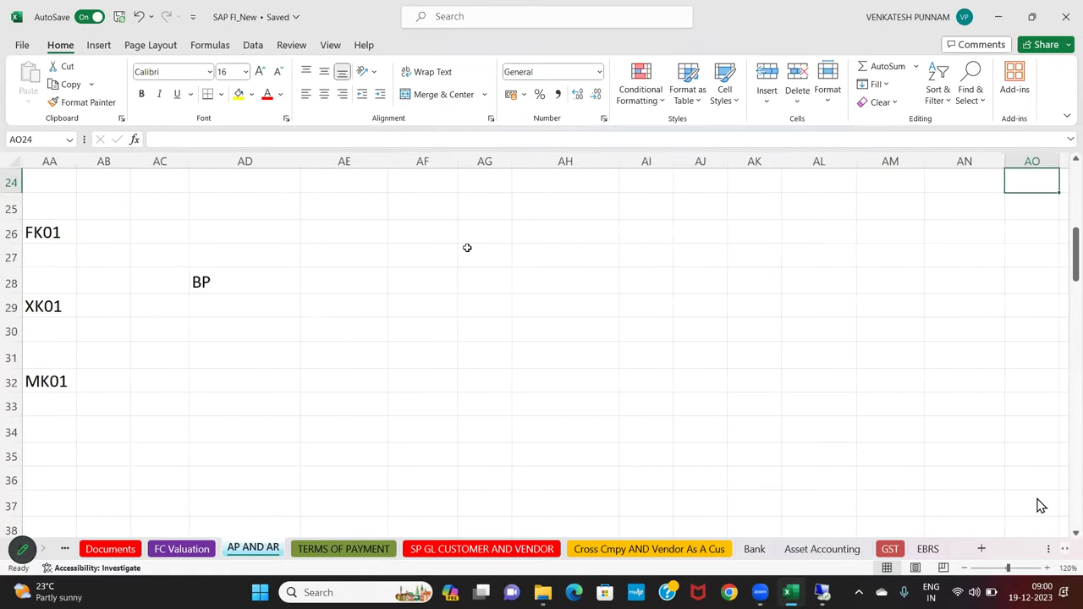
click(248, 285)
key(Delete)
Go over the Domestic, Foreign, Inventory, Service and One time BP Group entries
scroll(345, 412, down, 4)
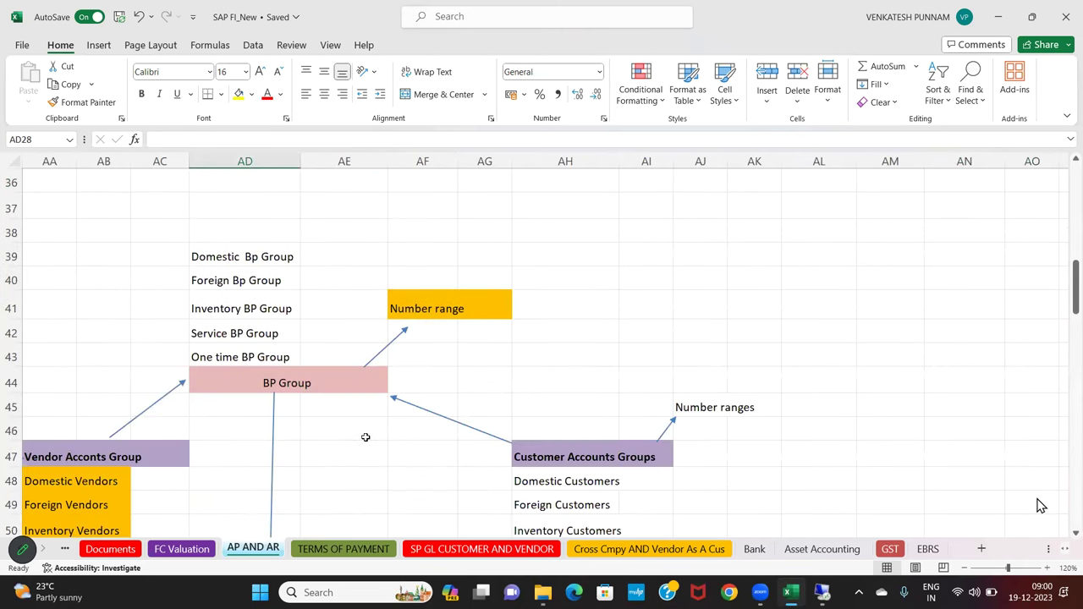
click(225, 257)
click(225, 275)
click(225, 299)
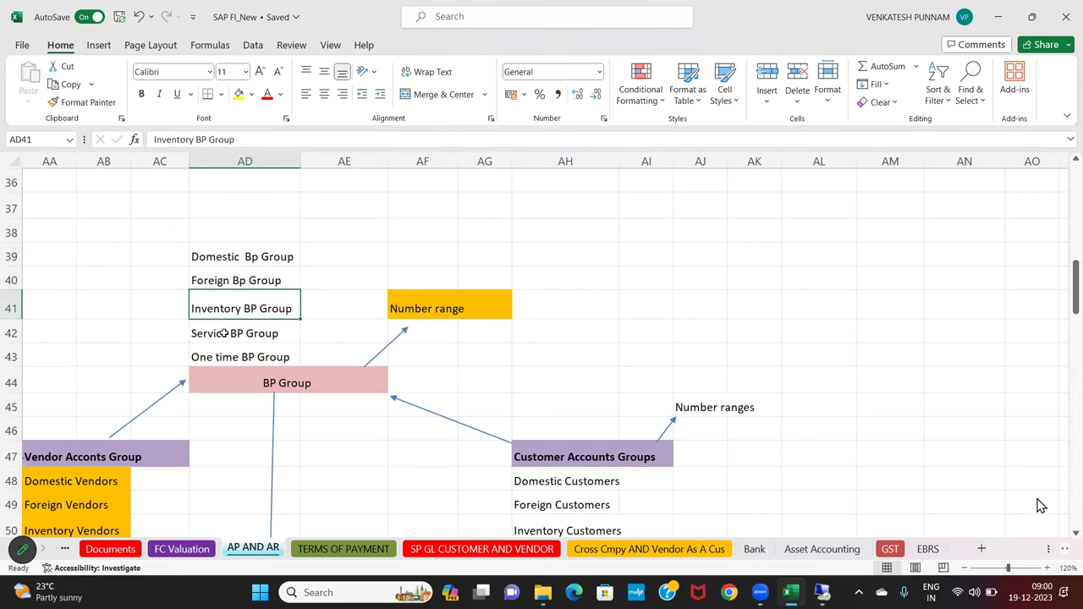
click(223, 334)
click(221, 359)
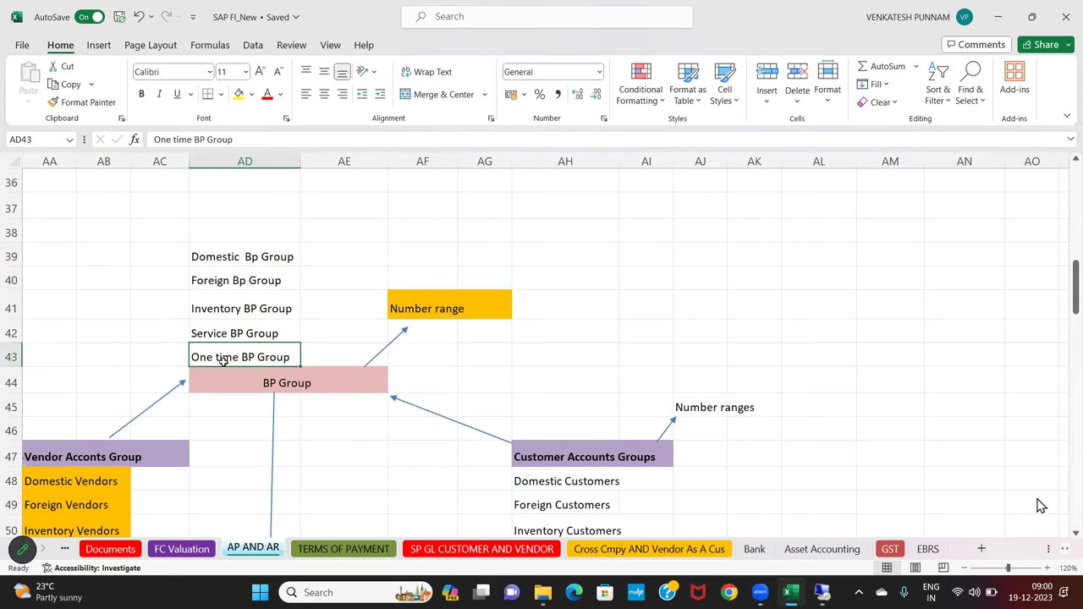
scroll(222, 363, down, 1)
click(224, 210)
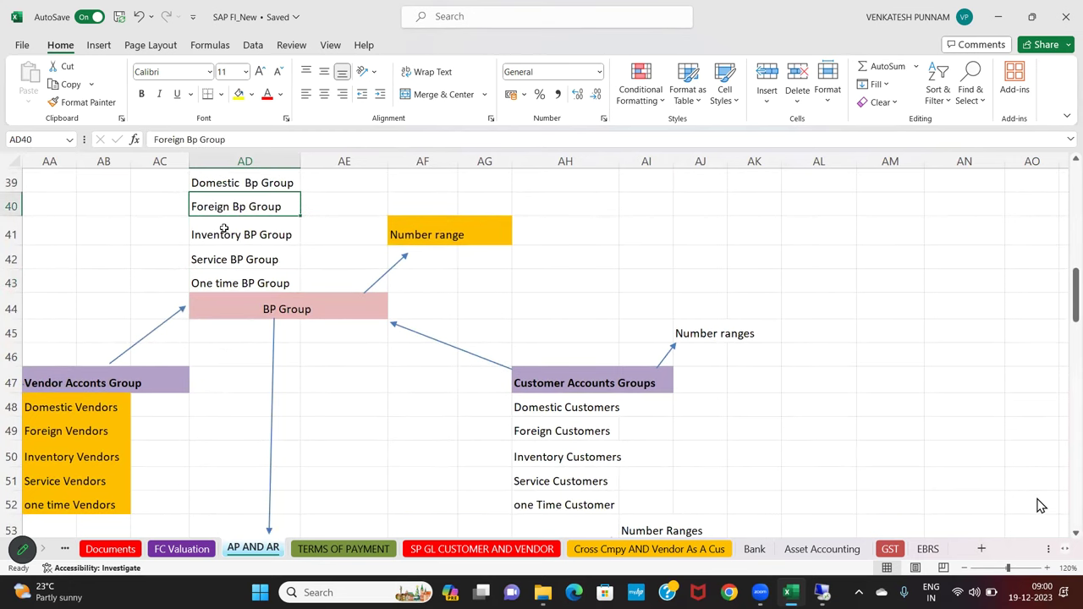
Go over the vendor account groups: Domestic, Foreign, Inventory, Service and One time Vendors
drag(44, 389, 165, 391)
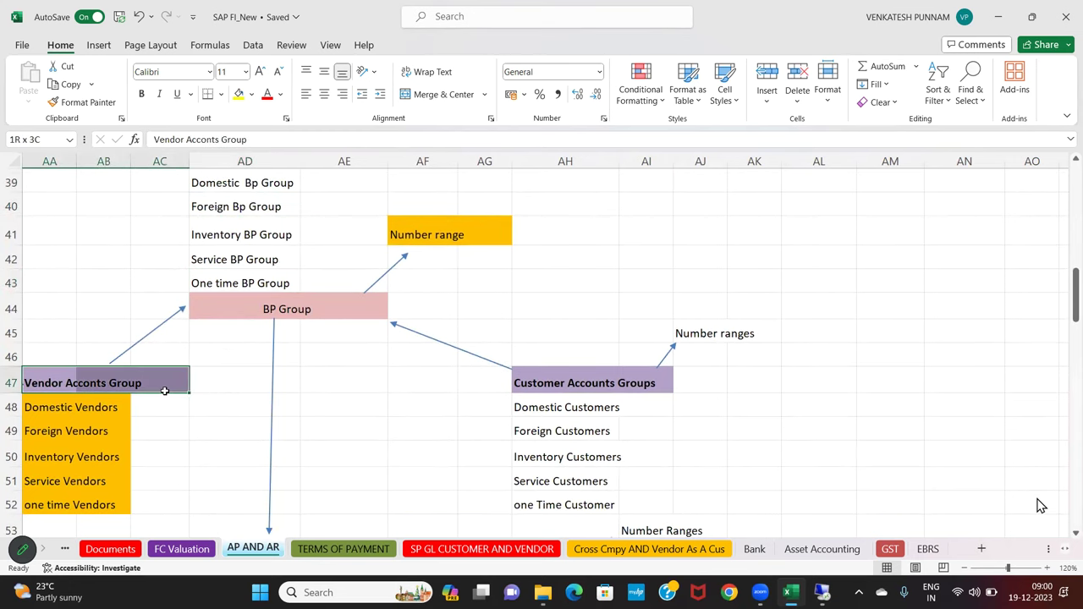
click(107, 406)
click(86, 432)
click(86, 454)
click(87, 481)
click(86, 506)
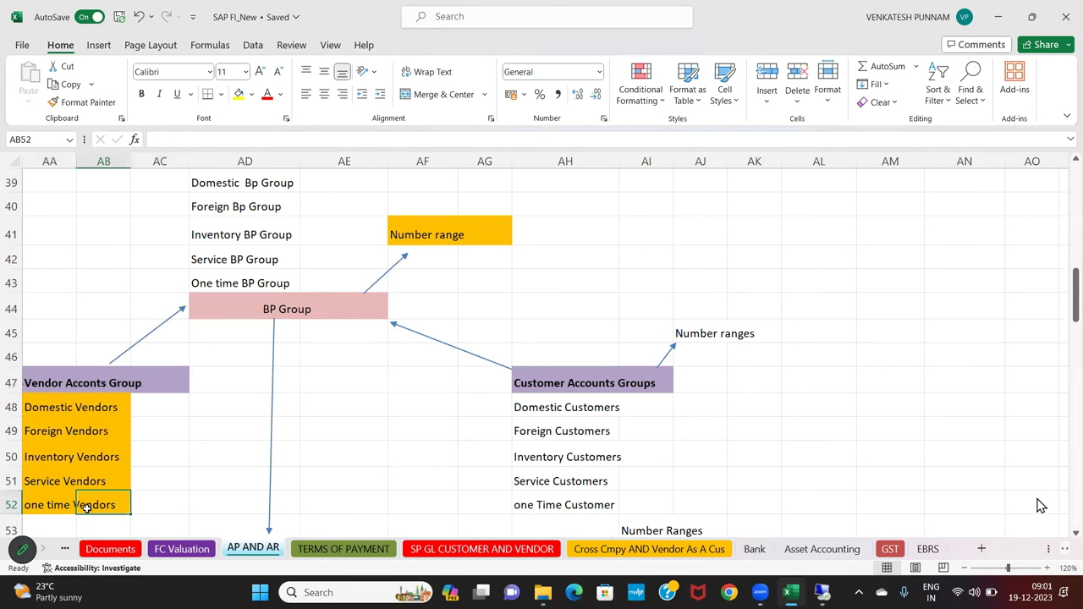
scroll(86, 506, up, 6)
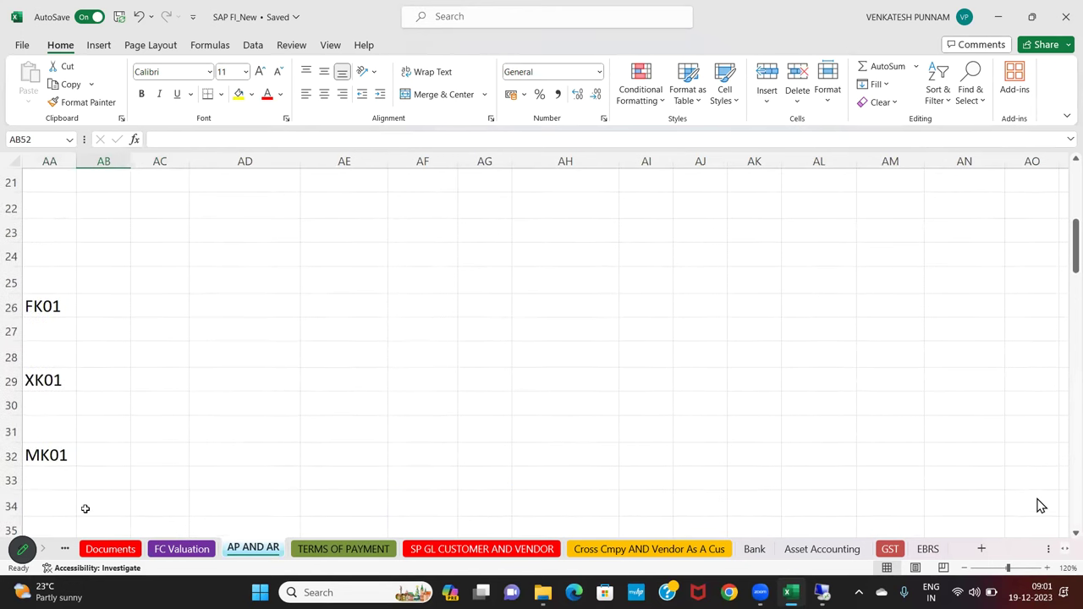
Enter the label Inventory BG in cell AF25
click(417, 306)
click(418, 288)
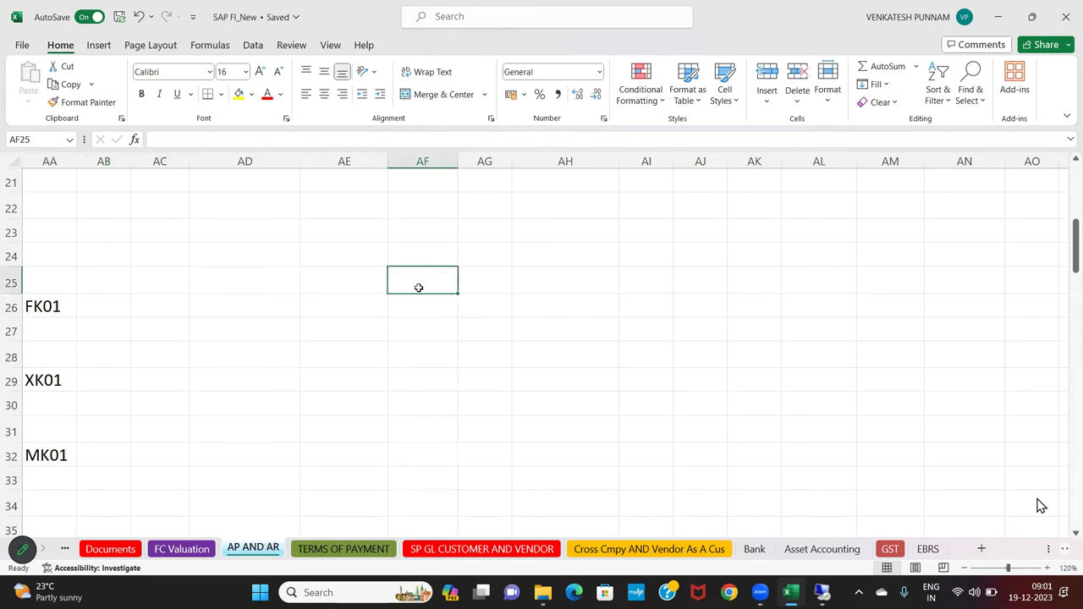
text(i)
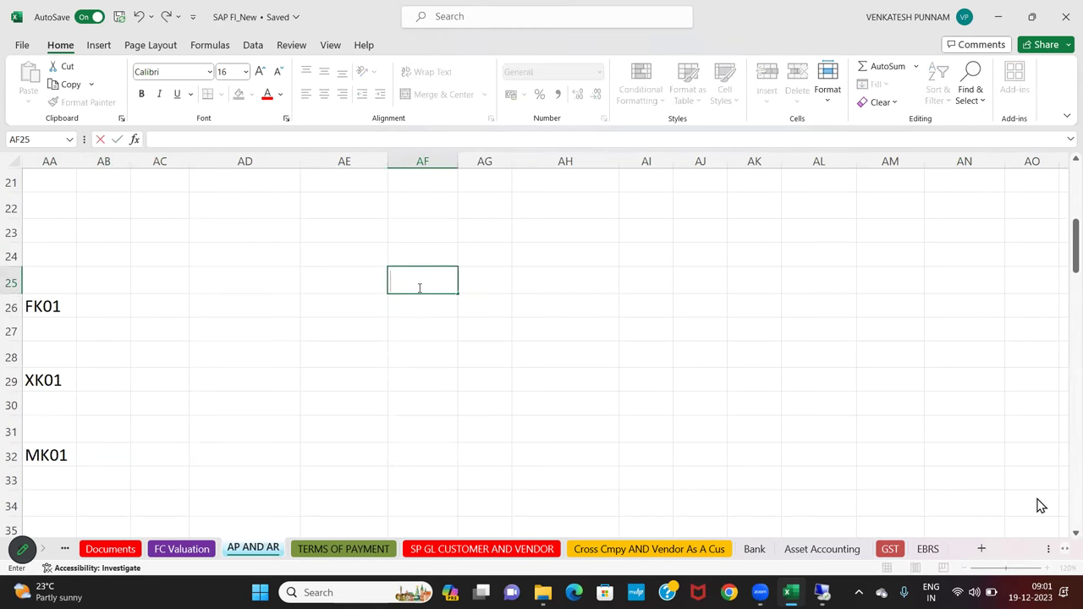
text(Inventory)
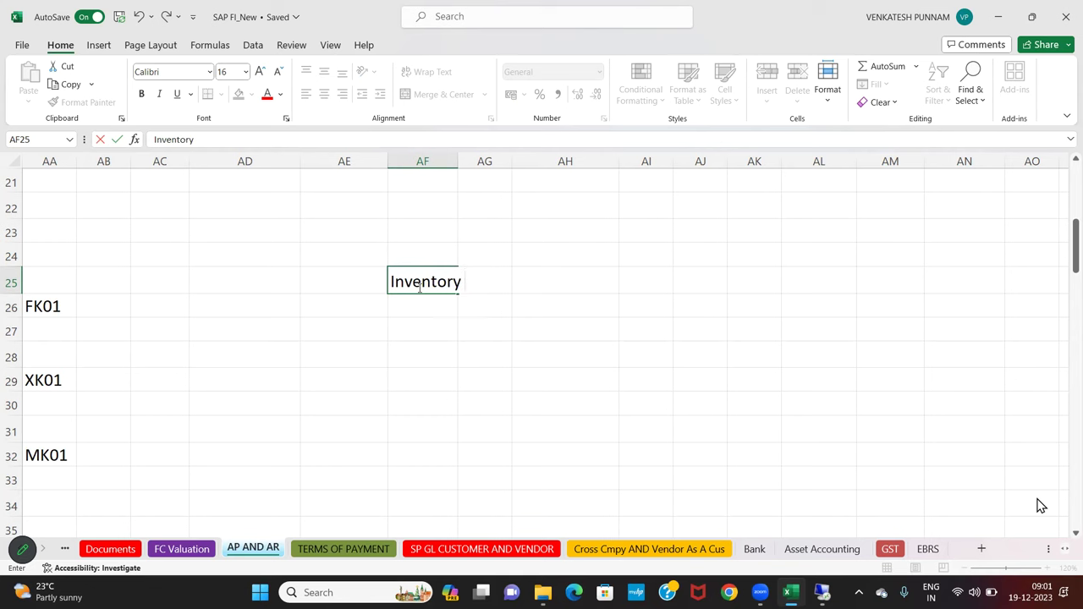
text(b)
key(BackSpace)
text(BG)
key(Right)
key(Right)
key(Right)
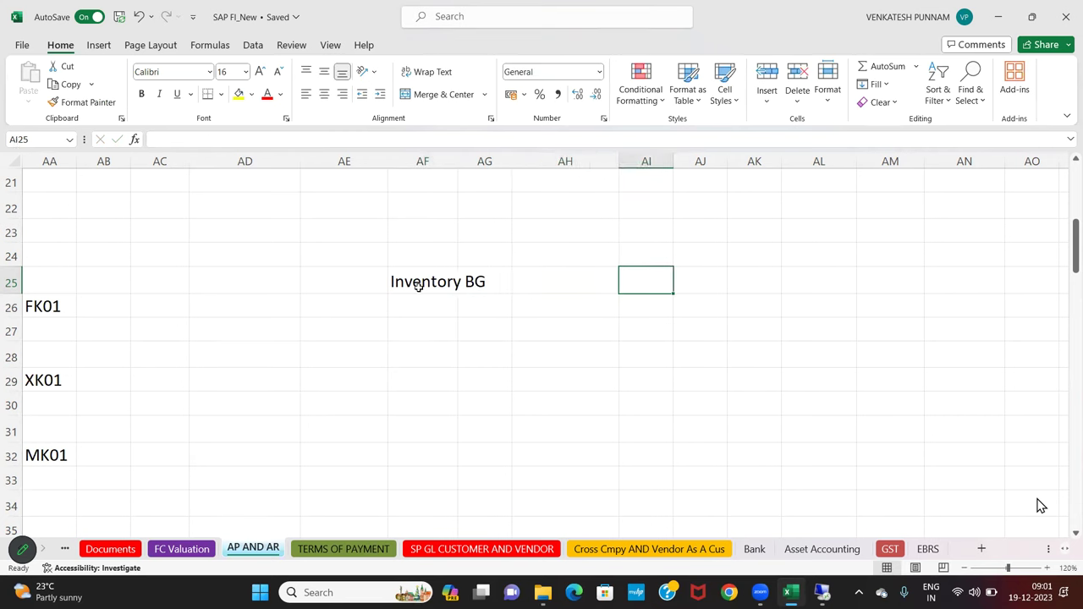
Replace it with Domestic BG and enter Foreign Bg two cells to the right
text(sER)
key(BackSpace)
key(BackSpace)
key(BackSpace)
key(Left)
key(Left)
key(Left)
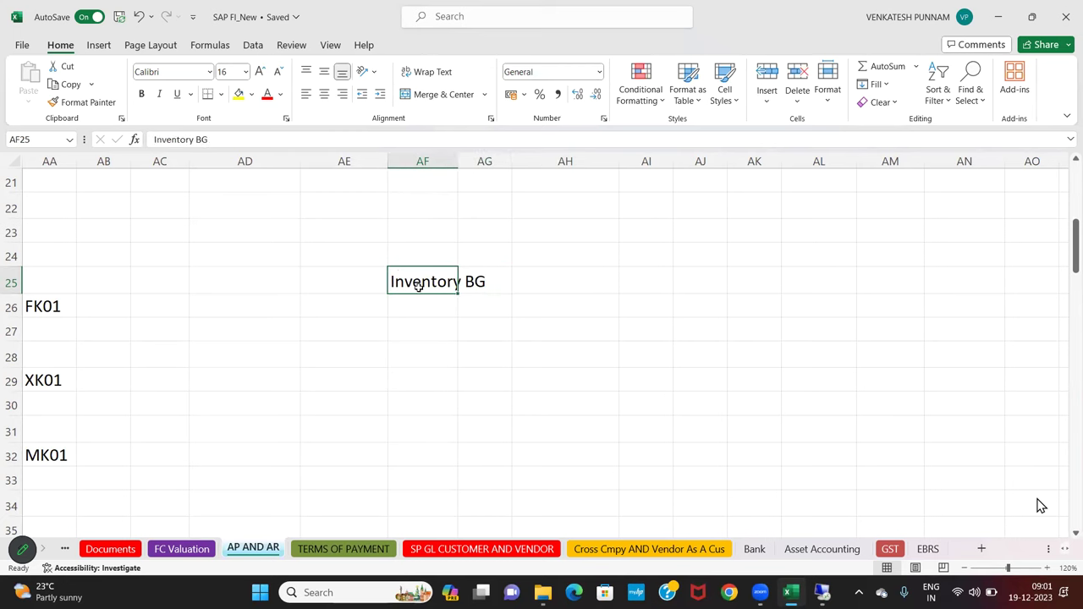
text(so)
key(BackSpace)
key(BackSpace)
text(Domest)
key(BackSpace)
text(stic)
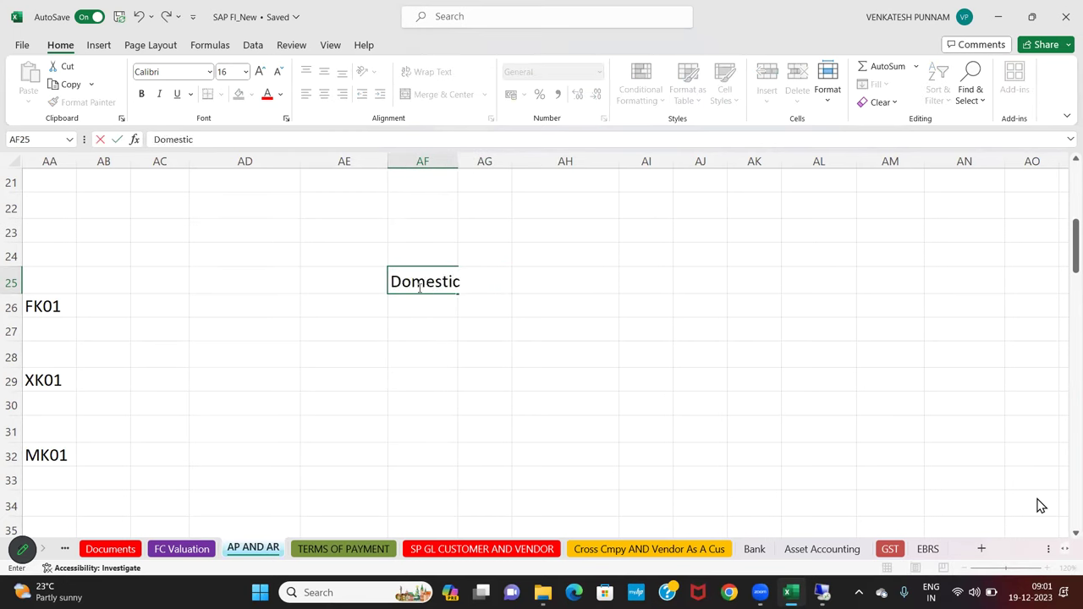
text( BG)
key(Right)
key(Right)
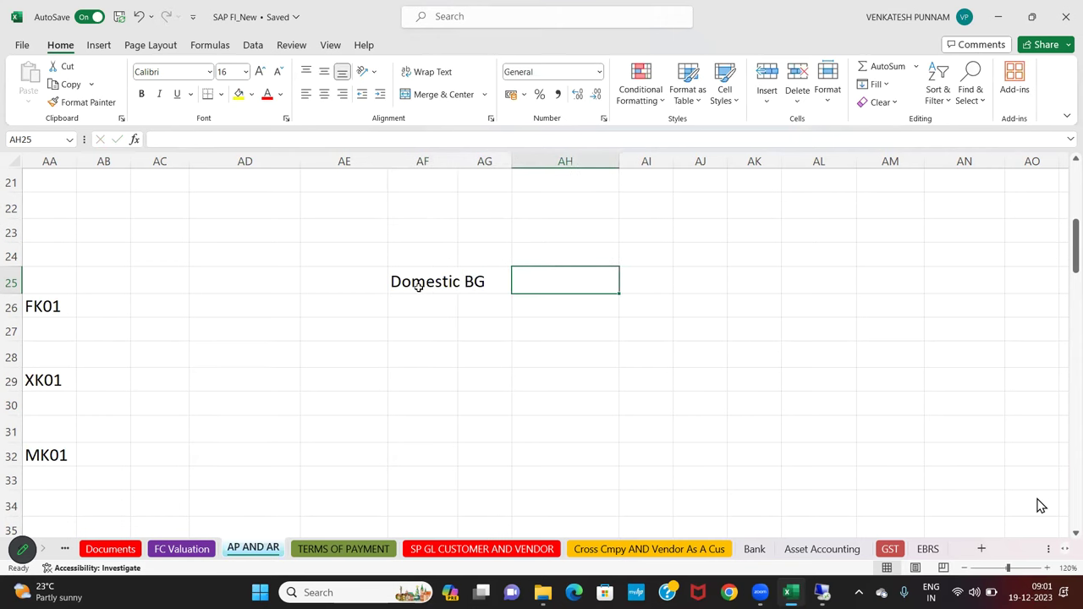
key(Right)
text(fOREIGN Bg)
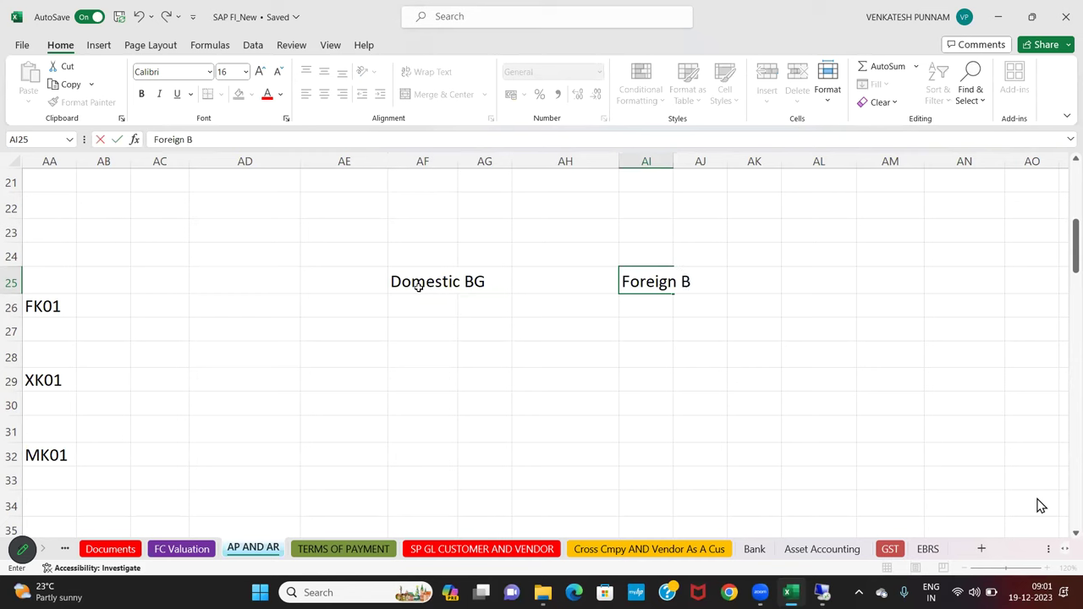
key(Return)
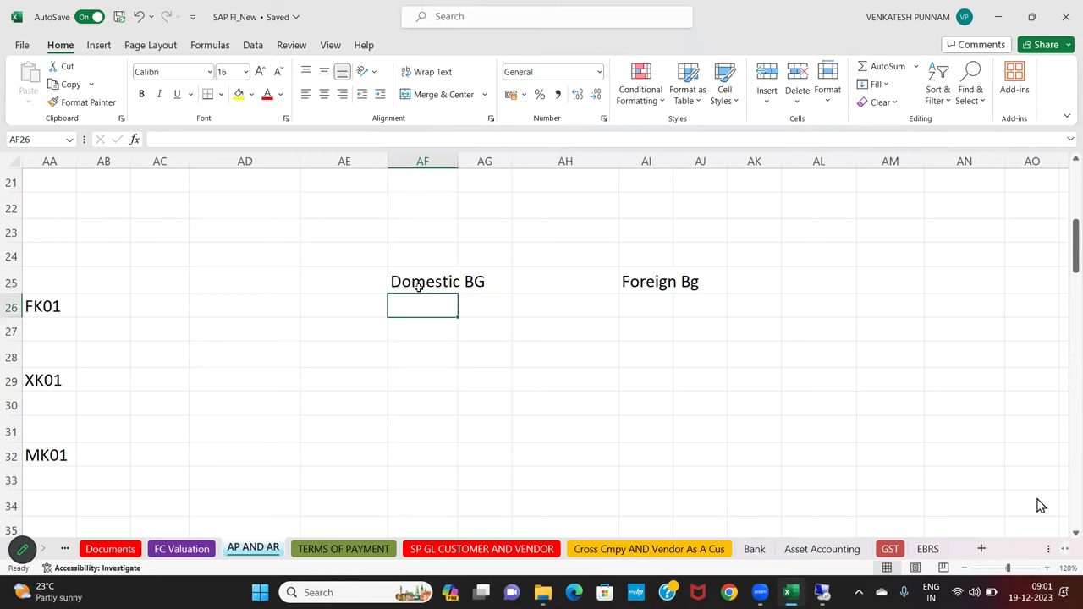
Draw an arrow shape pointing up from Domestic BG toward row 22
click(418, 286)
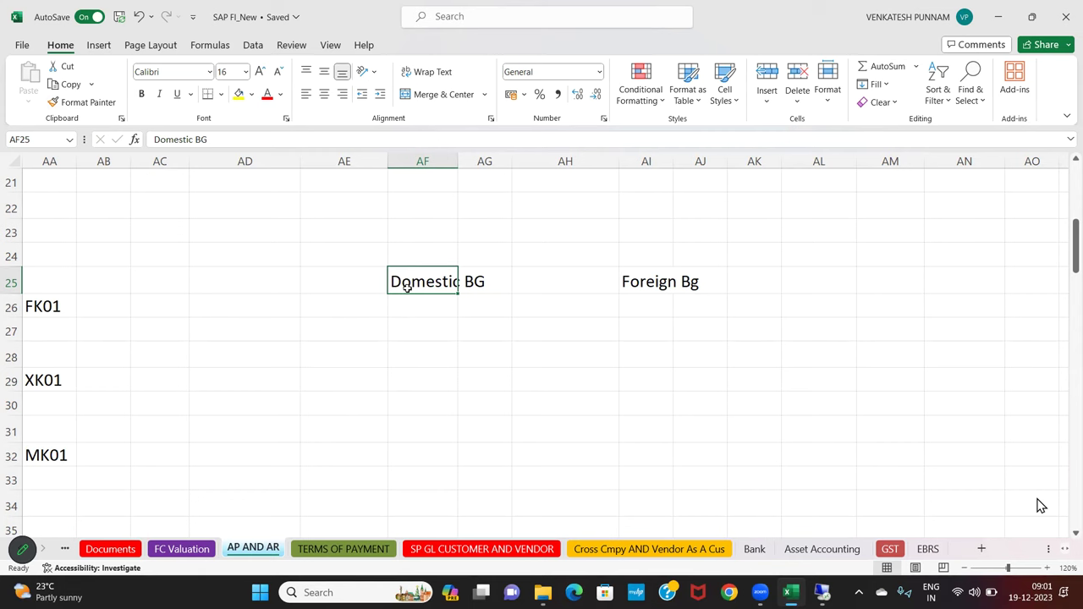
click(652, 296)
click(833, 296)
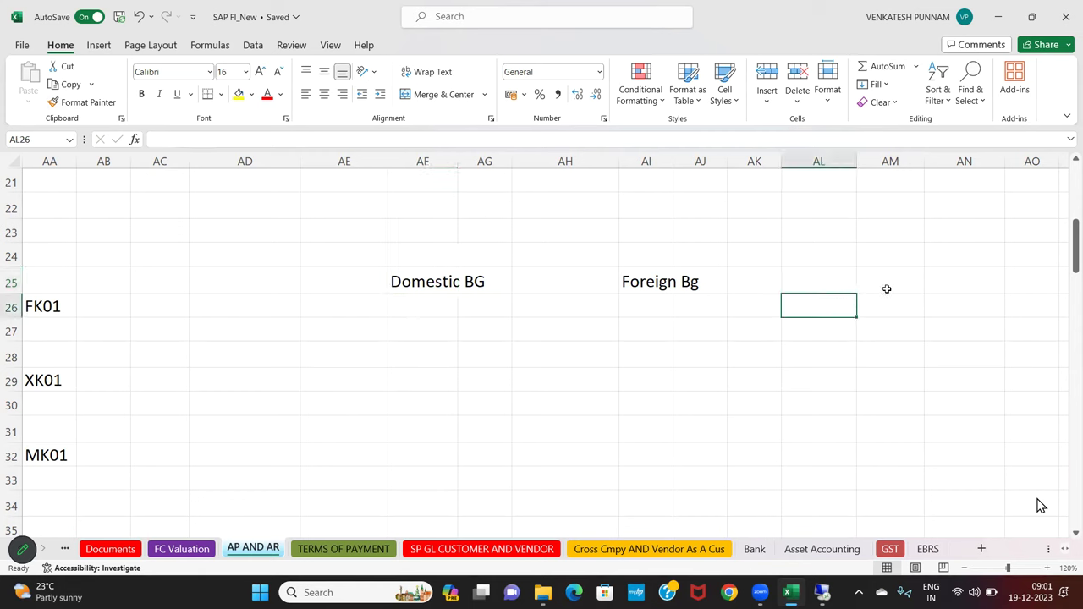
click(98, 45)
click(218, 66)
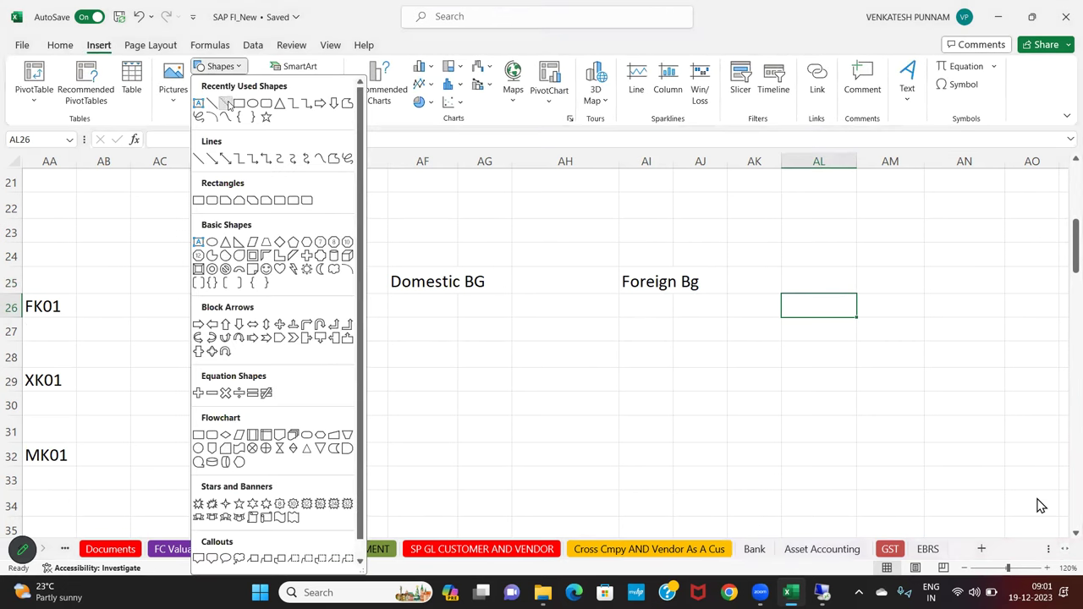
click(226, 103)
drag(415, 275, 416, 224)
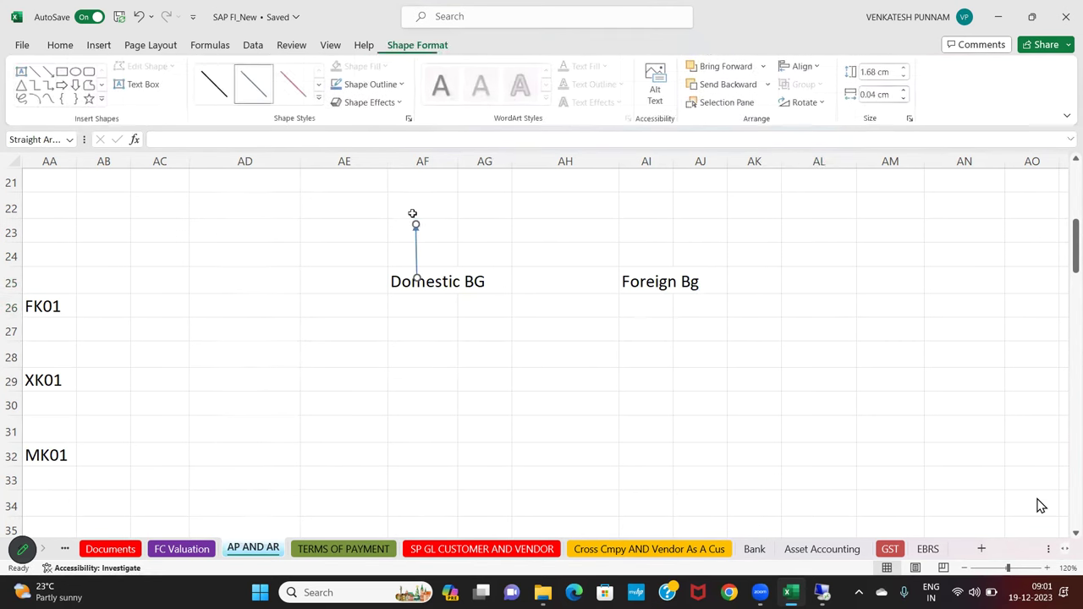
Label cell AF22 Recon-1 and copy the label into AI22
click(412, 214)
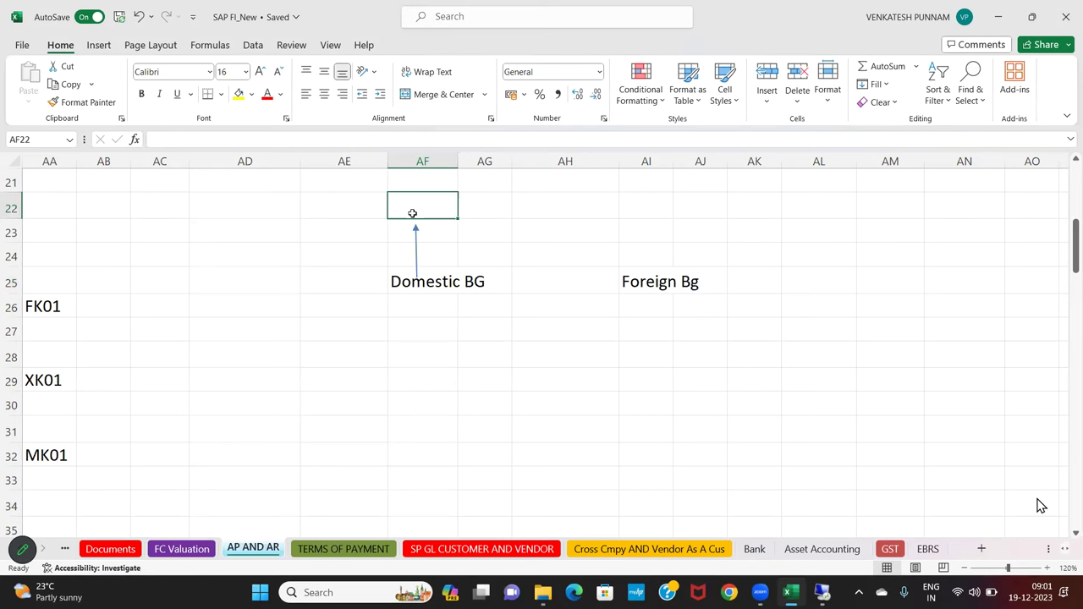
text(Re)
key(BackSpace)
text(Re)
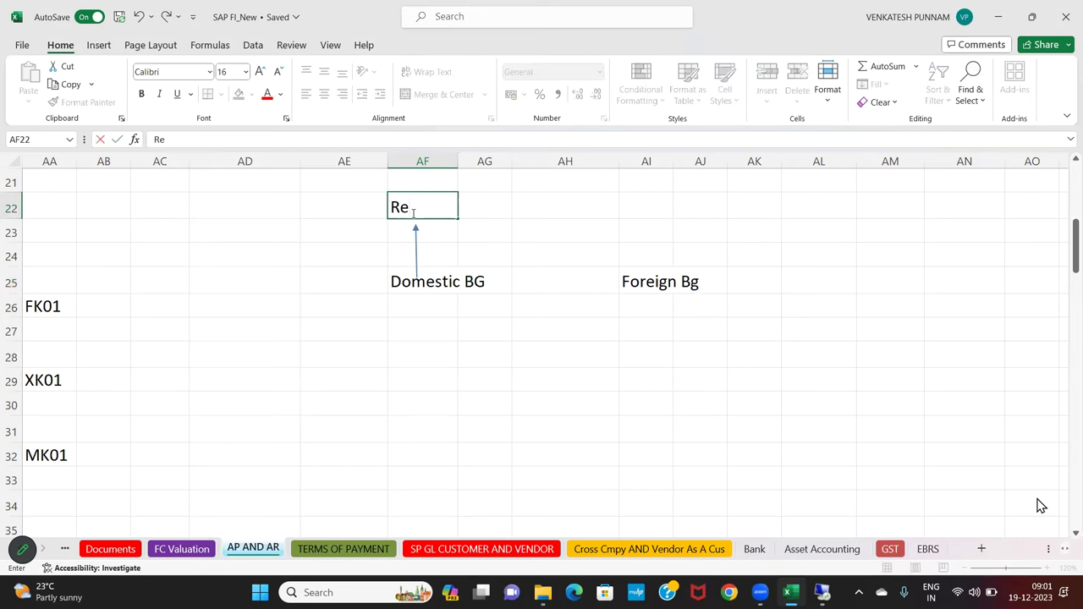
text(con-1)
key(Tab)
click(414, 212)
key(ctrl+c)
key(Right)
key(Right)
key(Right)
key(ctrl+v)
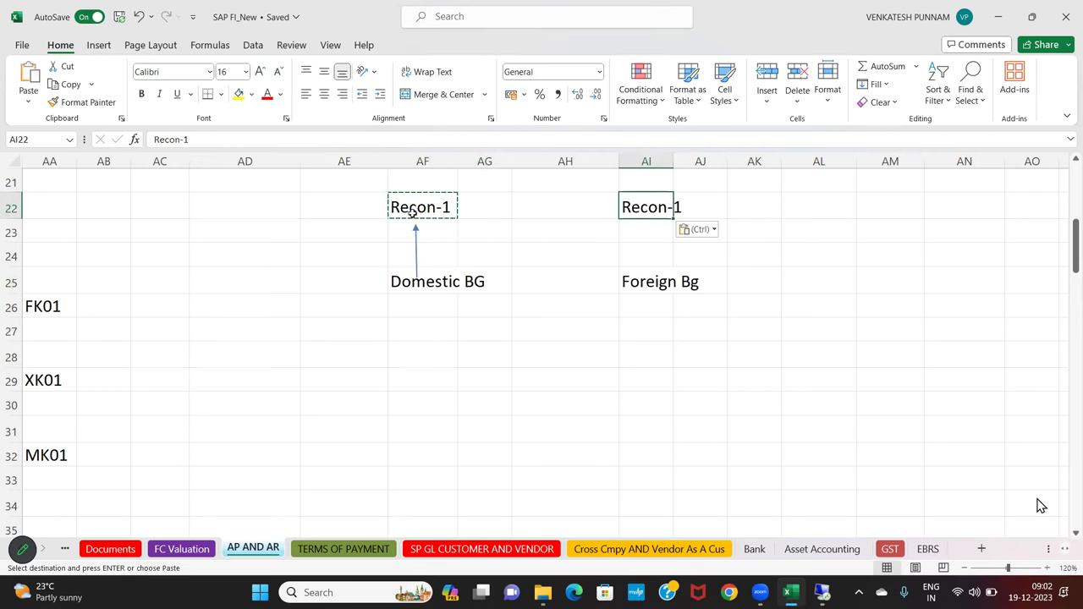
Draw an arrow up from Foreign Bg and change the AI22 label to Recon-2
click(99, 44)
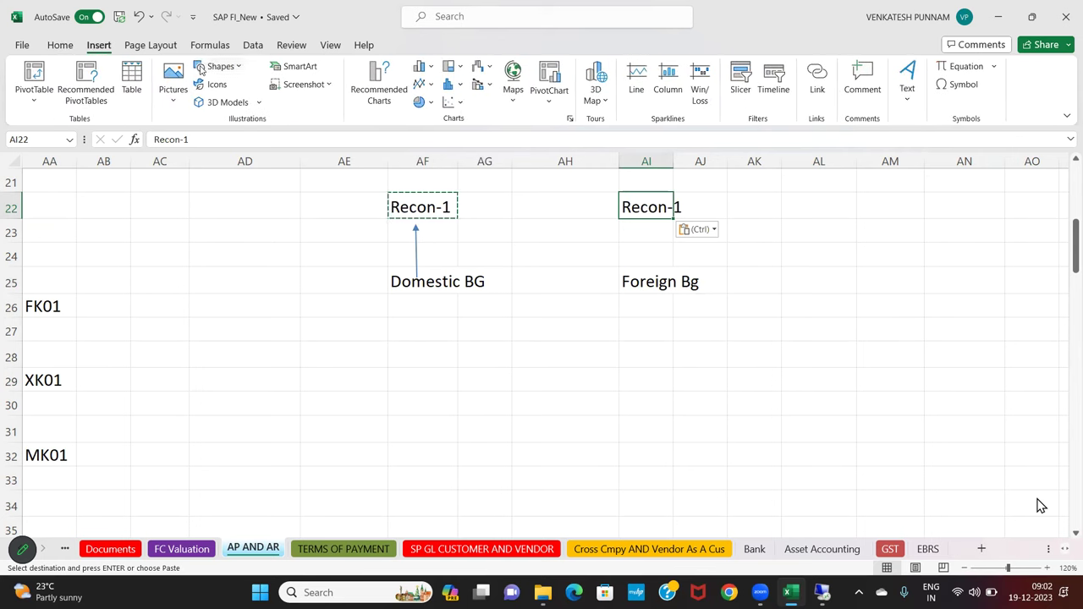
click(222, 66)
click(206, 107)
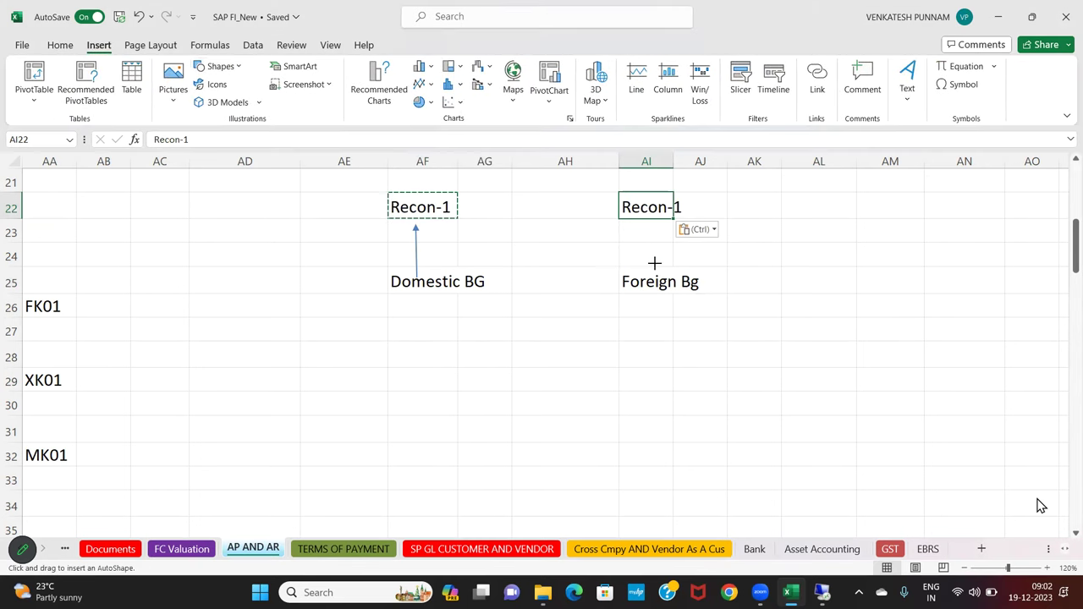
drag(658, 271, 649, 225)
click(624, 213)
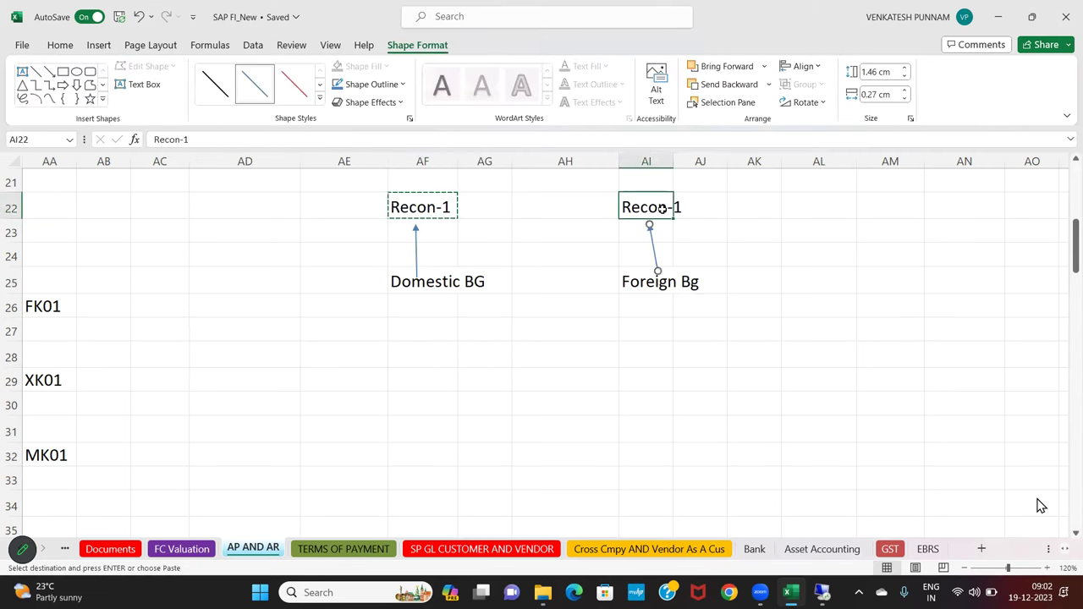
click(265, 139)
key(BackSpace)
text(2)
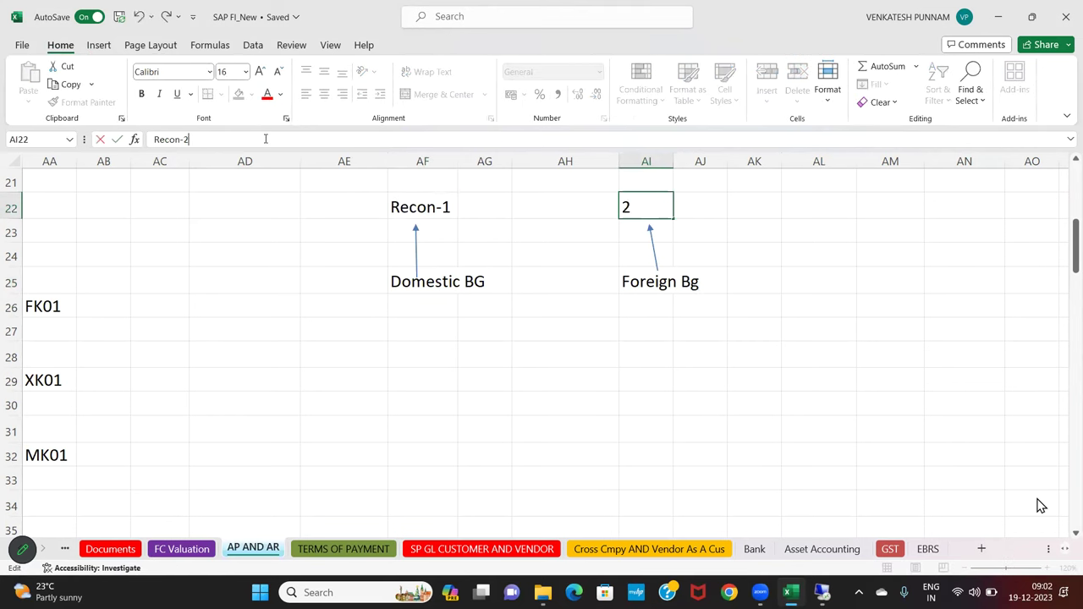
key(Return)
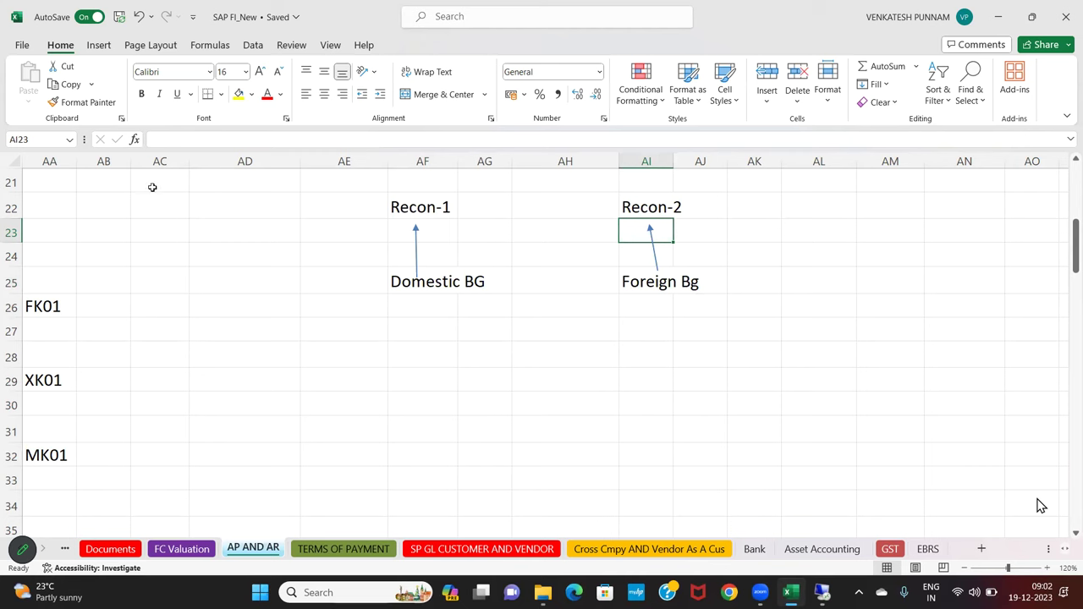
click(399, 283)
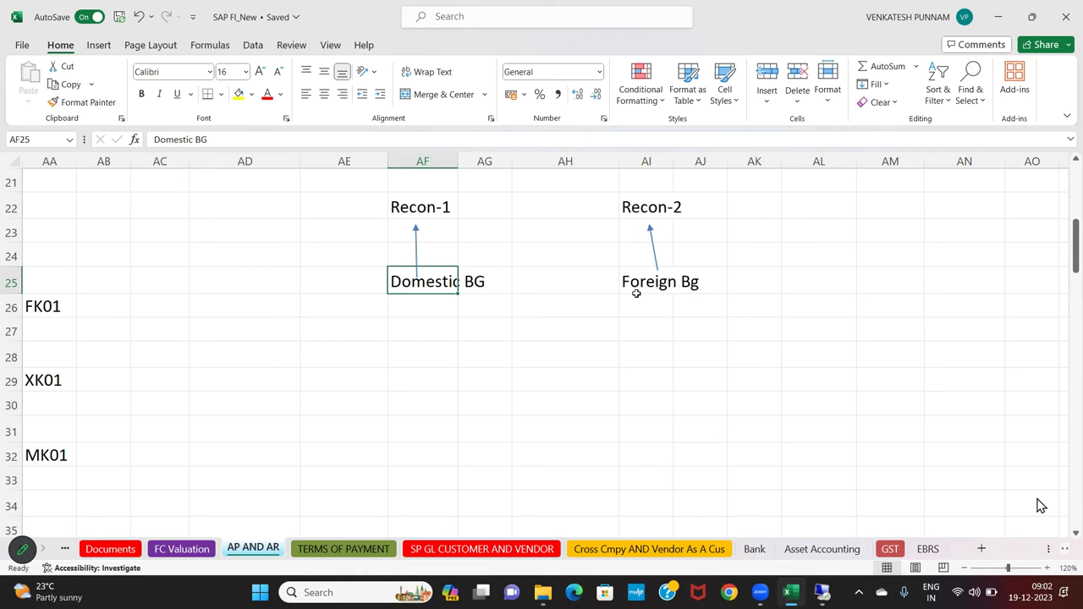
drag(635, 297, 637, 293)
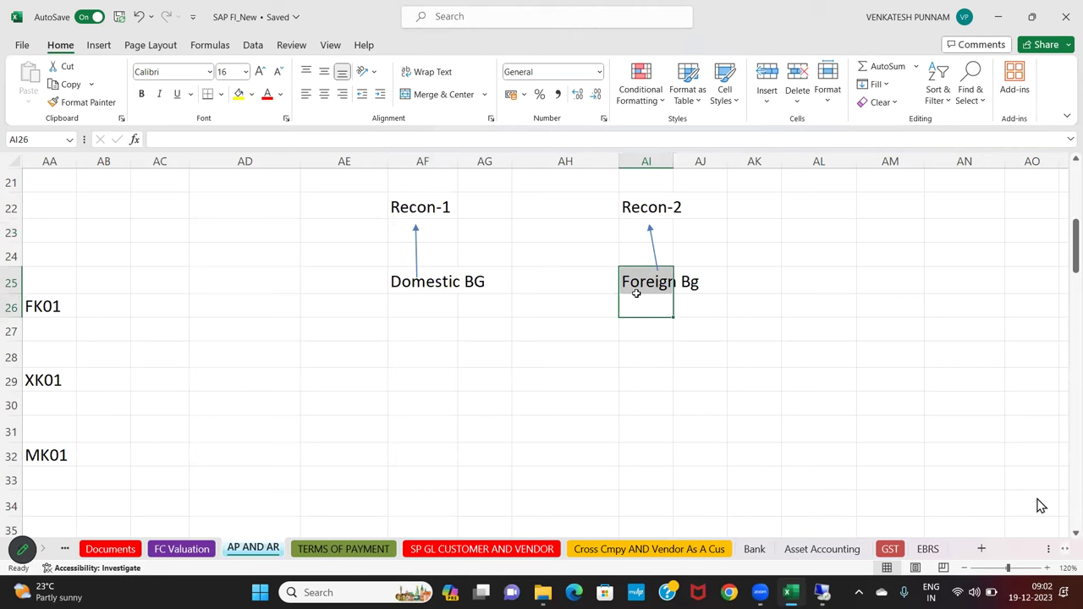
click(99, 45)
Draw an arrow down-left from Domestic BG to vendor 'Ramu & co' in AE29
click(216, 66)
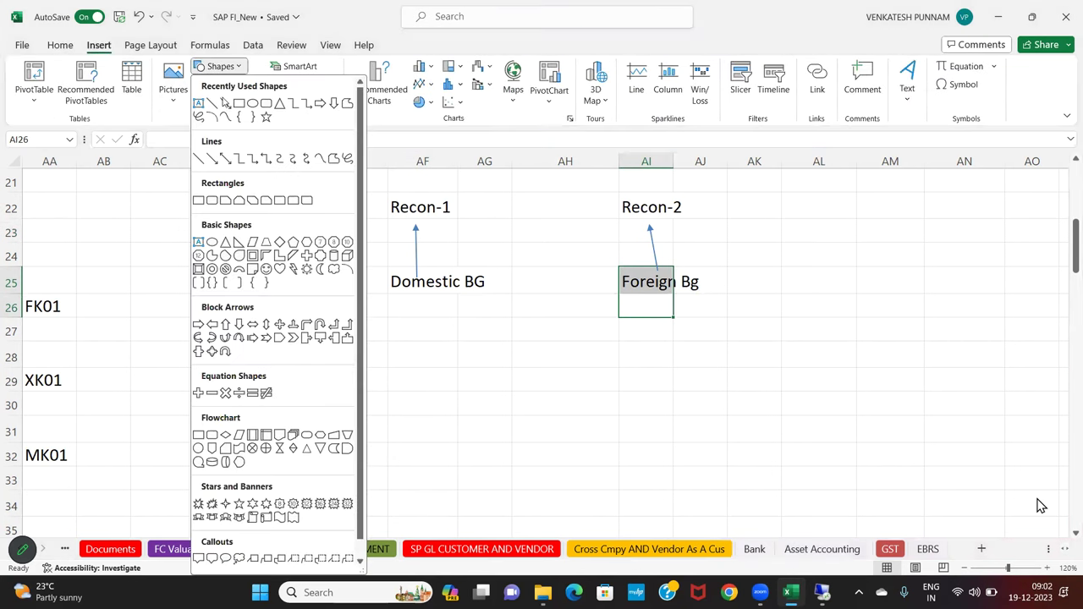
click(225, 103)
drag(403, 295, 361, 362)
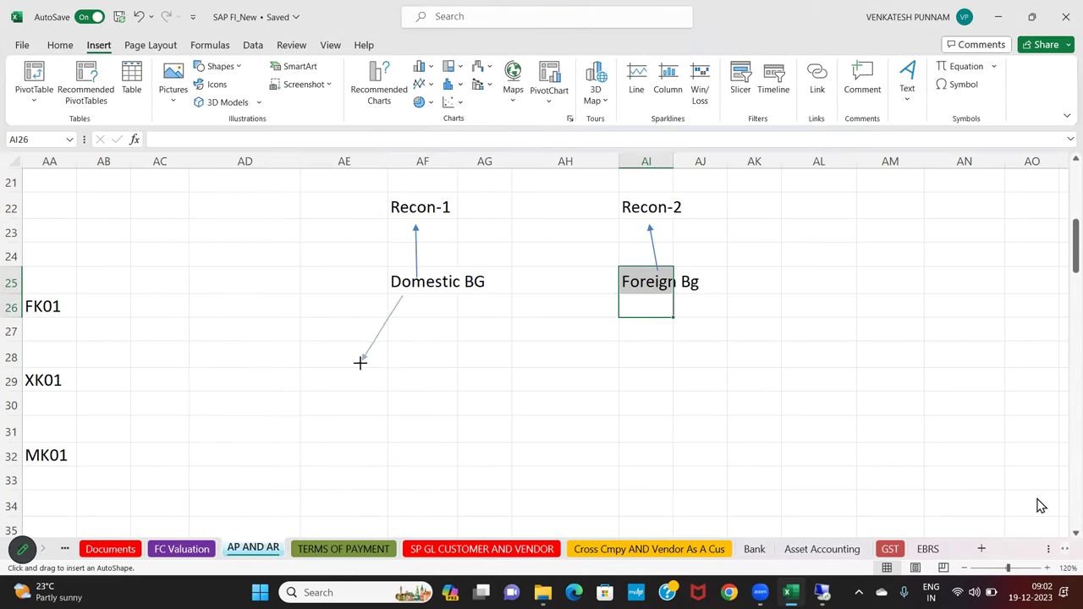
click(346, 381)
text(Ramu)
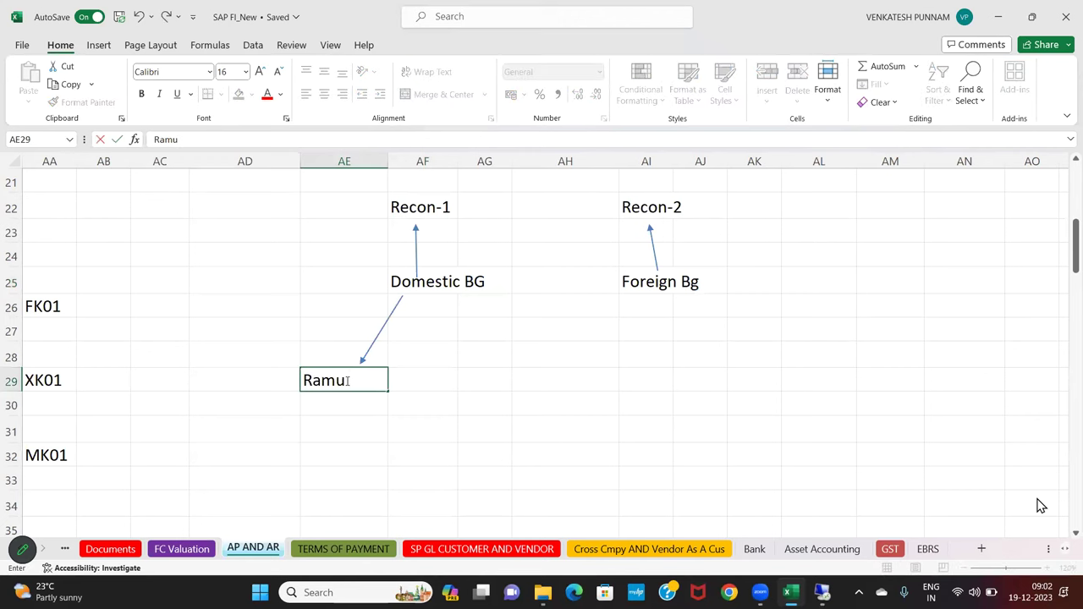
text( & co)
key(Return)
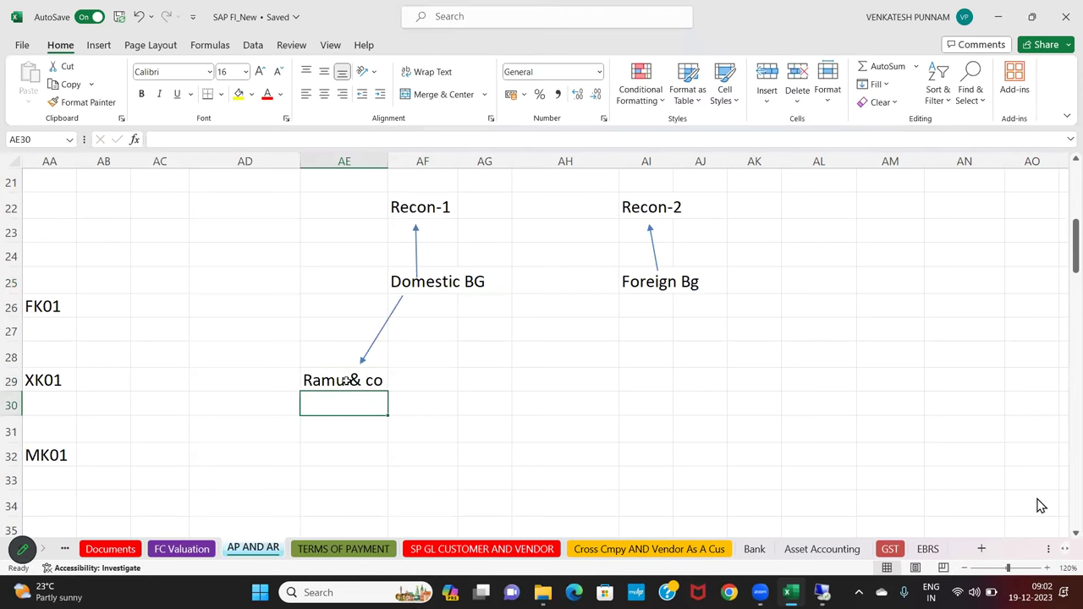
Draw an arrow down-right from Domestic BG to vendor 'Ramana Pvt LTd' in AG29
click(103, 47)
click(222, 70)
click(232, 112)
drag(447, 290, 472, 359)
click(475, 383)
text(Ramana Pvt LTd)
key(Return)
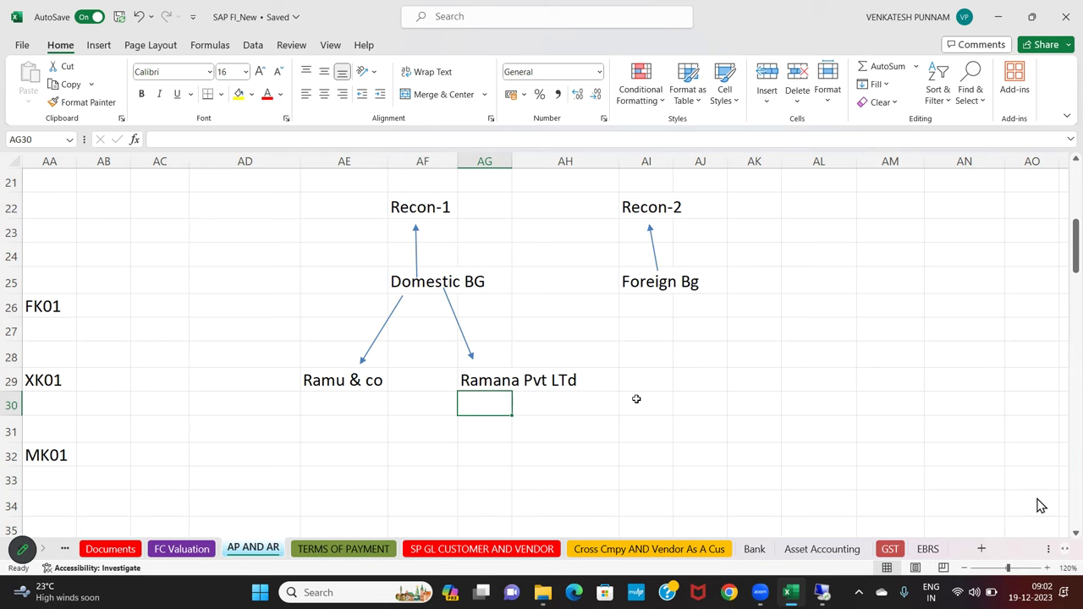
Draw an arrow down from Foreign Bg to vendor 'Jhone Pvt Ltd' in AJ29
click(433, 291)
click(646, 307)
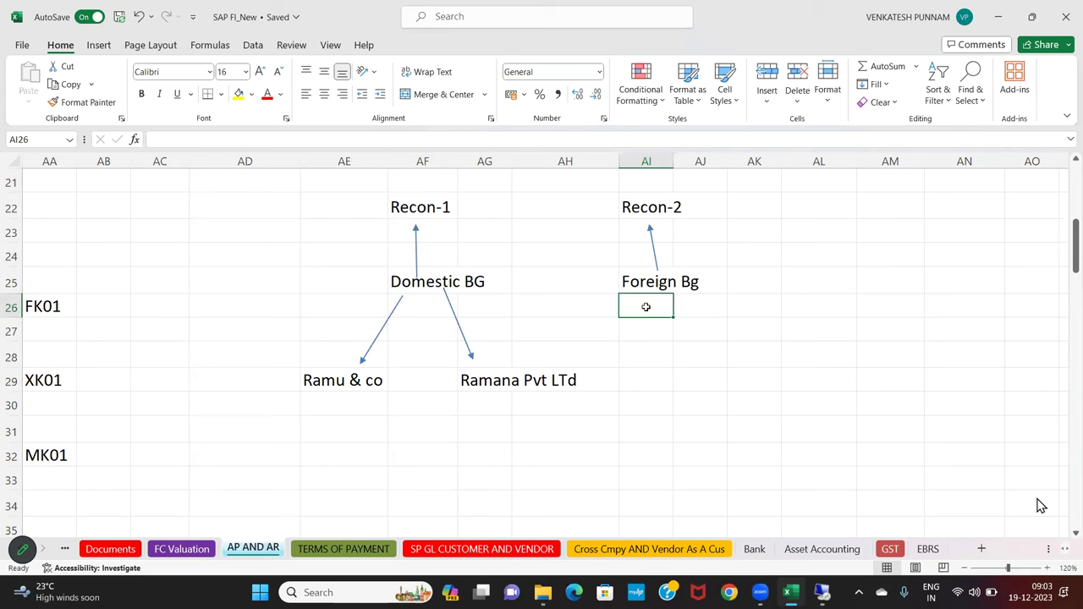
click(98, 45)
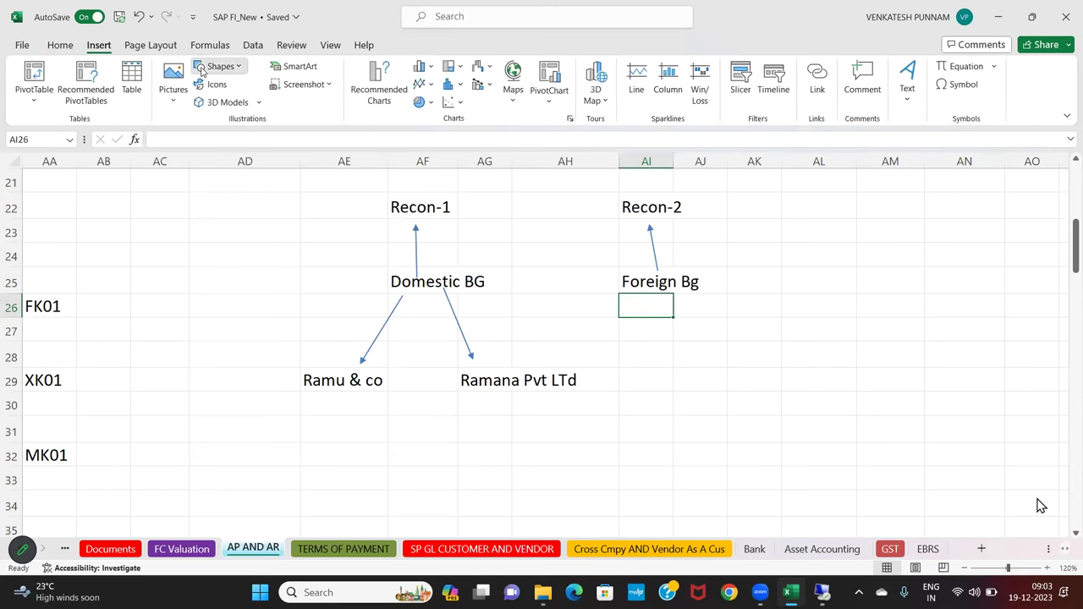
click(201, 72)
click(227, 105)
drag(687, 292, 702, 357)
click(709, 391)
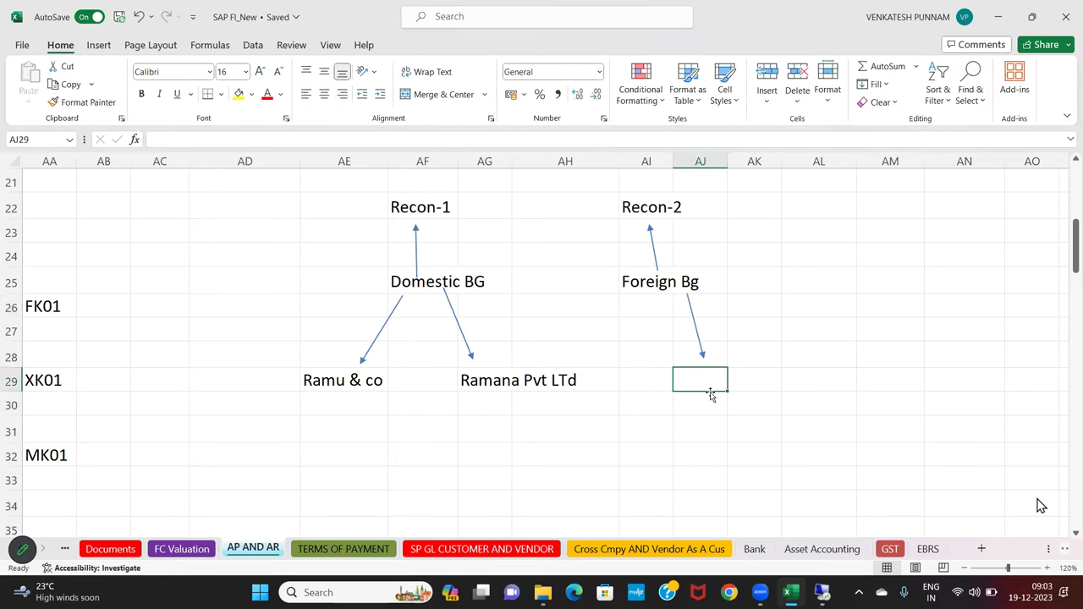
text(Jhone Pv)
text(t TLd)
key(BackSpace)
key(BackSpace)
key(BackSpace)
text(Ltd)
key(Return)
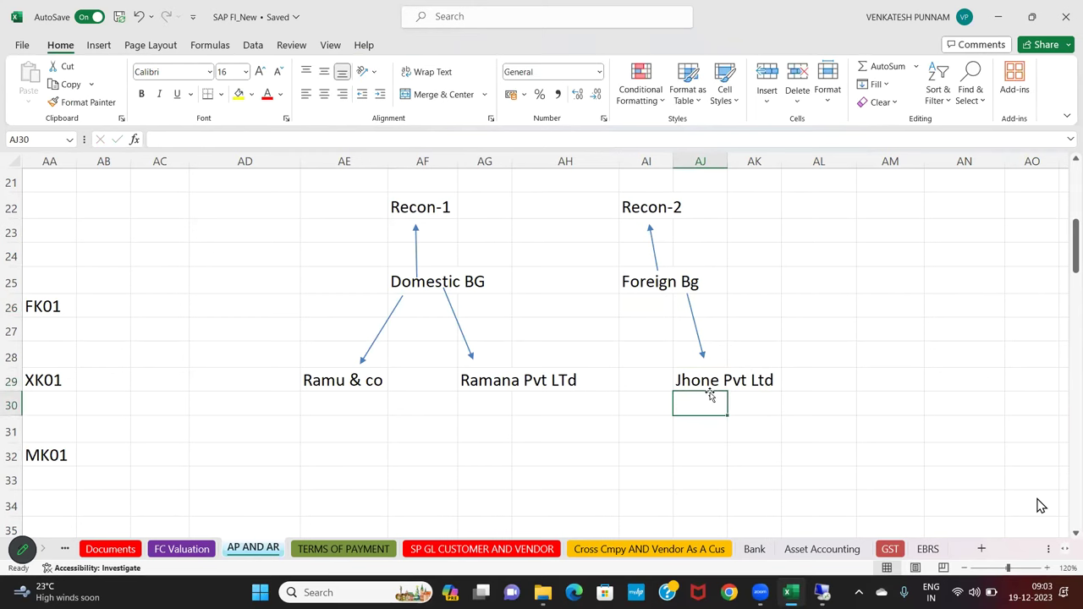
click(335, 388)
click(529, 395)
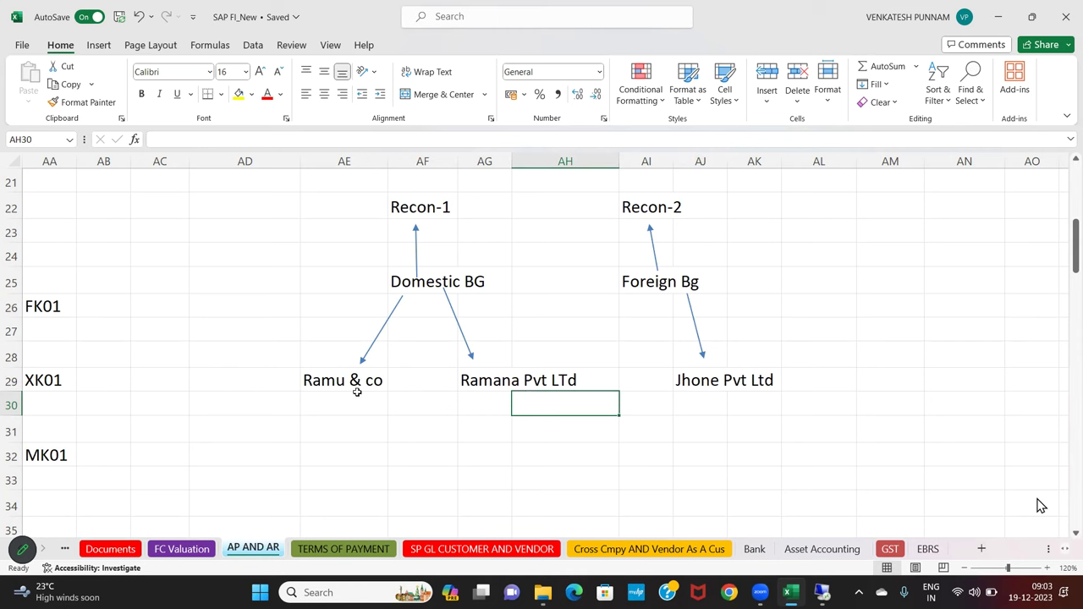
Enter an amount of 1000 in AE30 below Ramu & co
drag(273, 380, 798, 394)
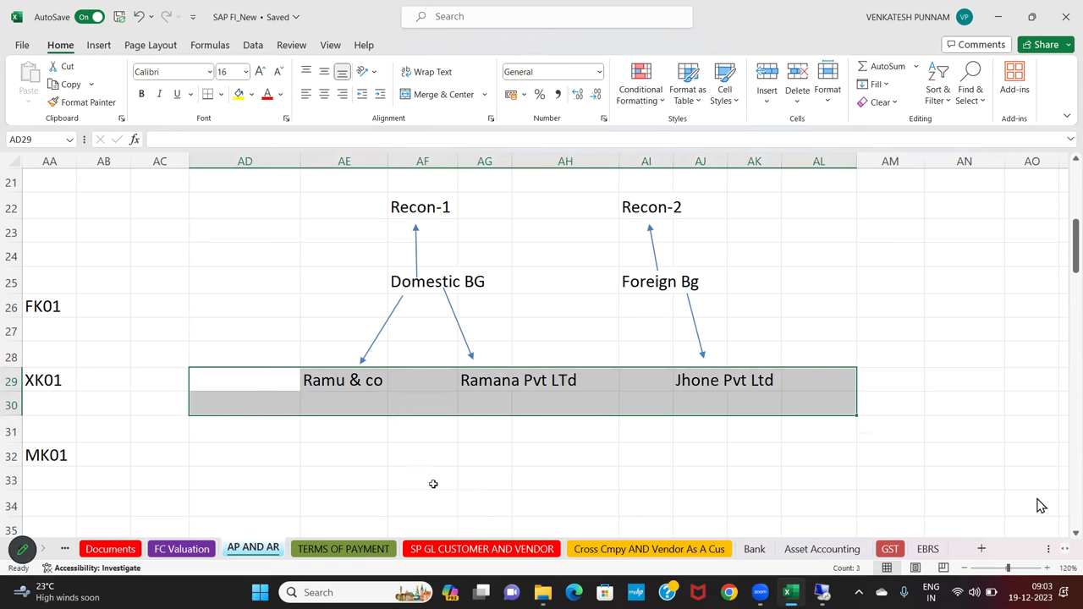
click(362, 438)
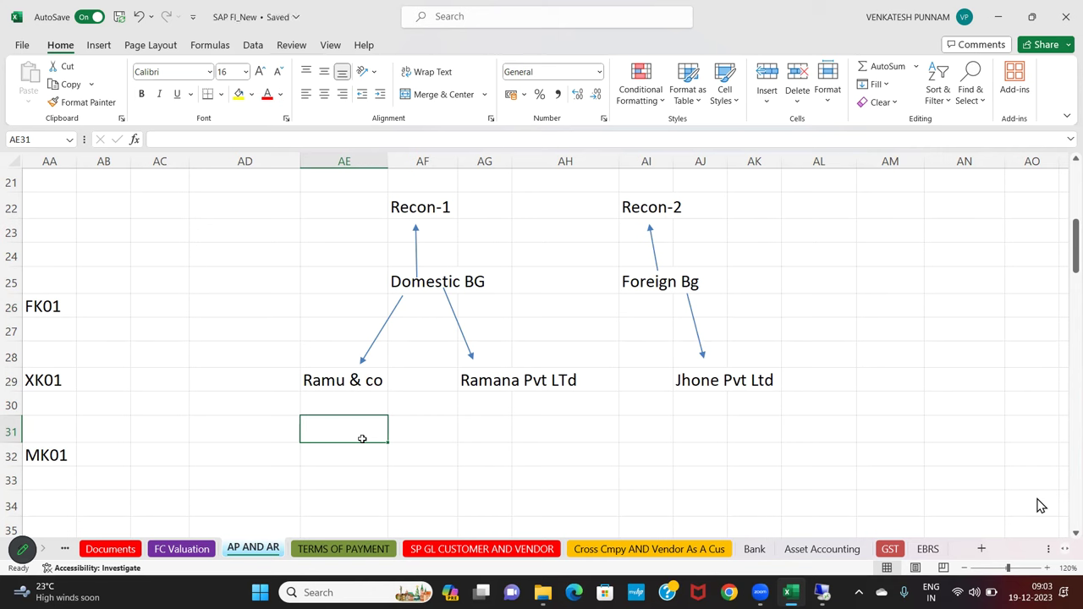
click(346, 386)
click(342, 399)
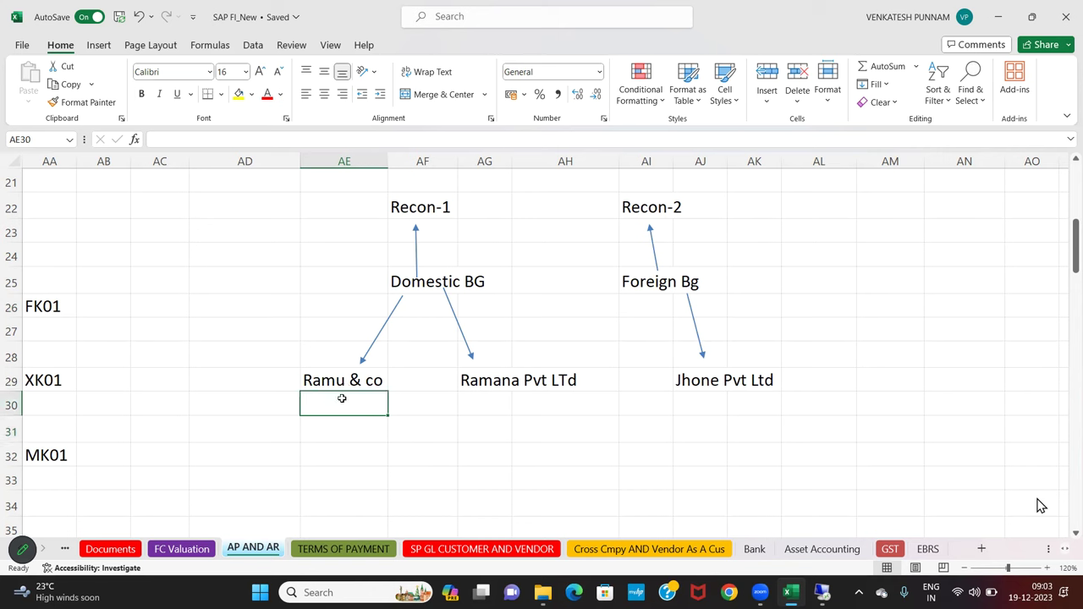
text(1000)
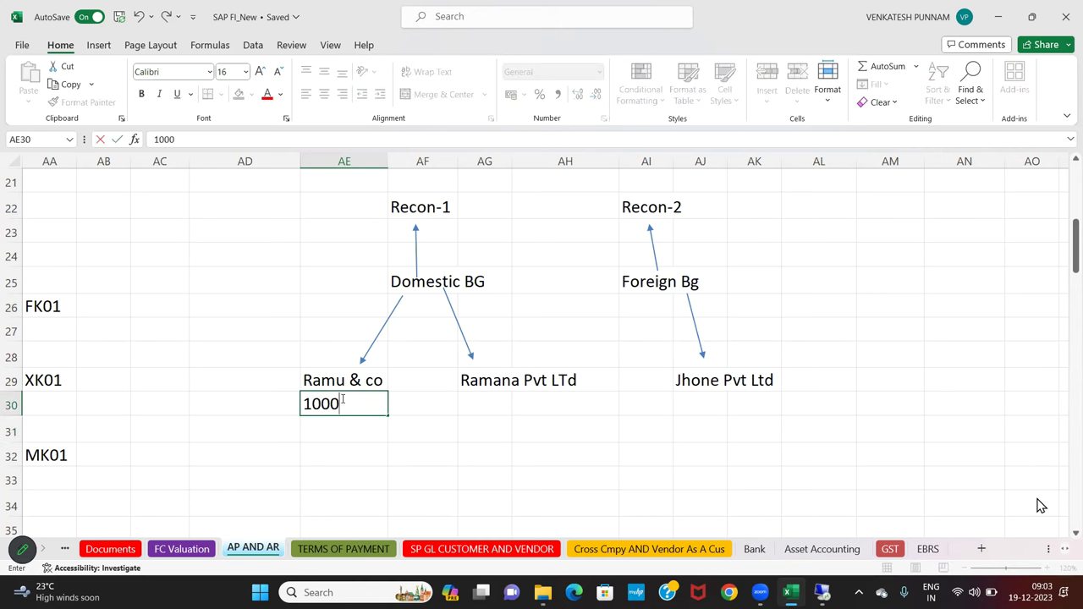
key(Return)
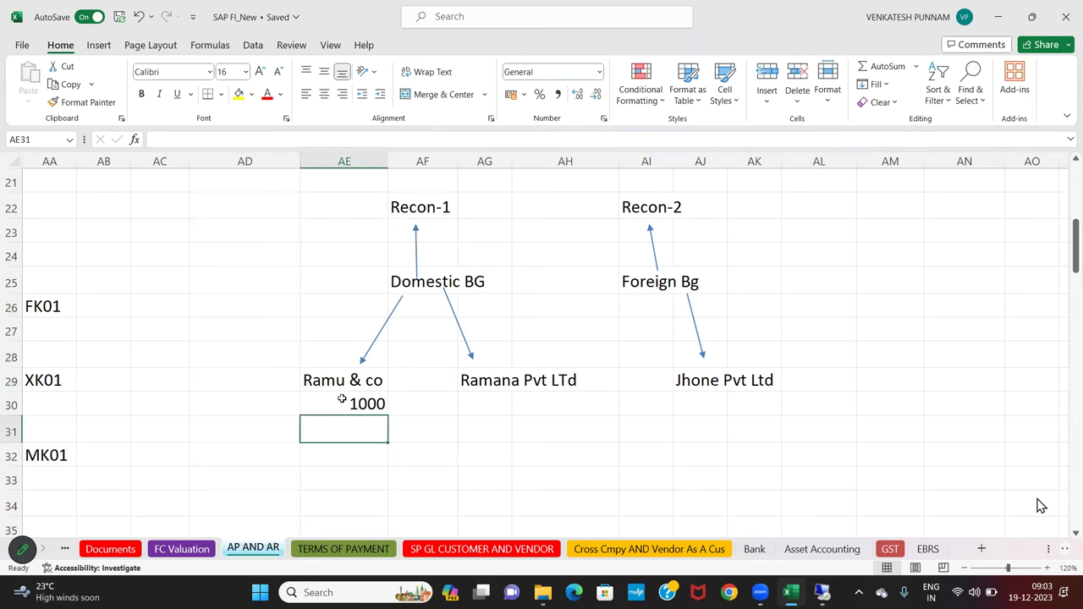
Enter 5000 in AG30 below Ramana Pvt LTd and check both amounts
click(497, 385)
click(496, 399)
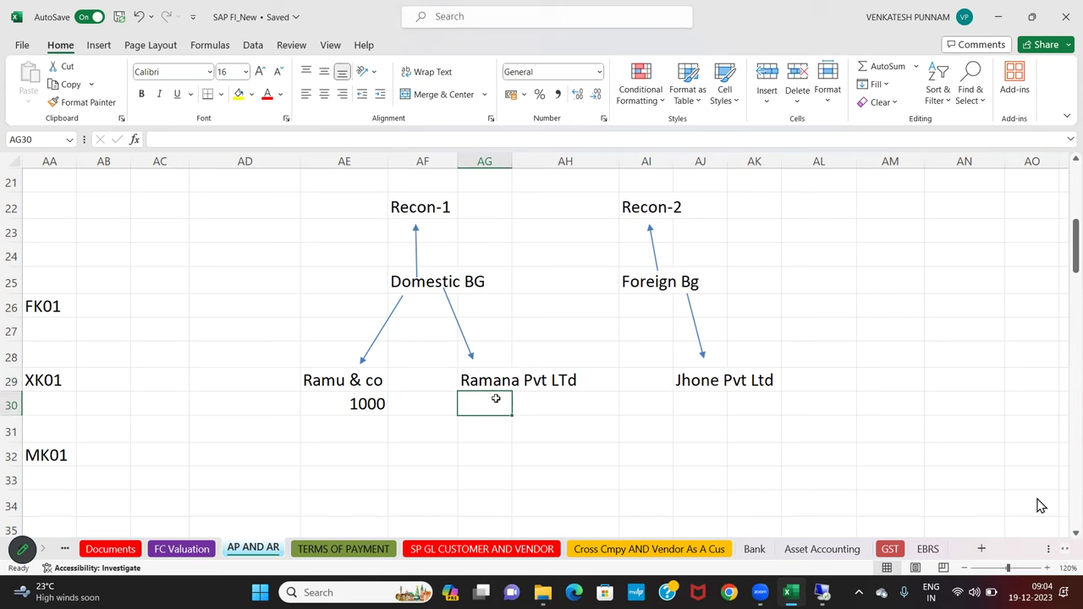
text(5000)
key(Return)
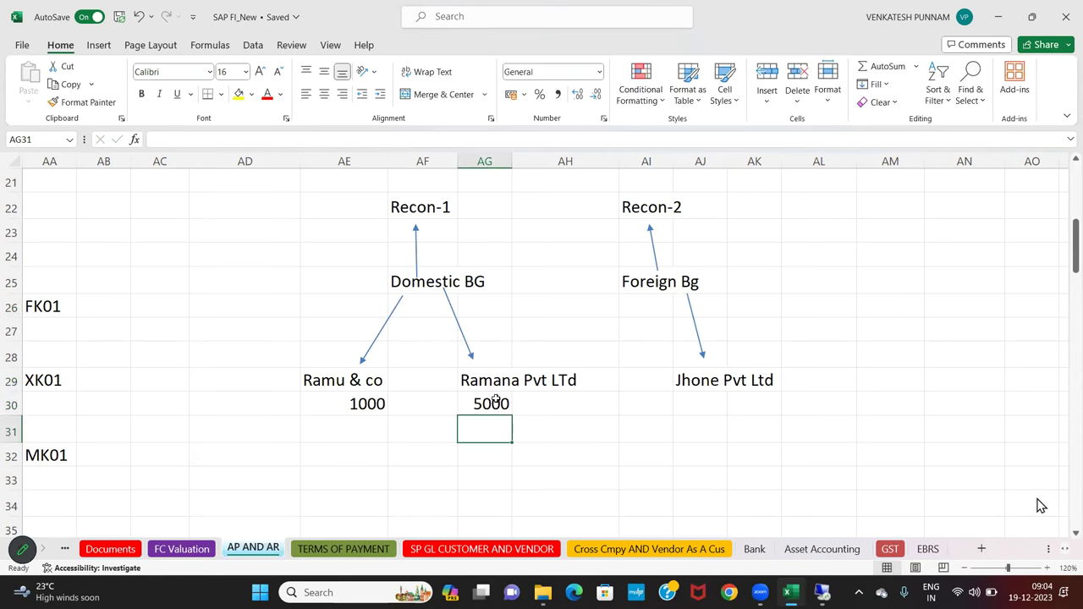
click(365, 408)
click(489, 412)
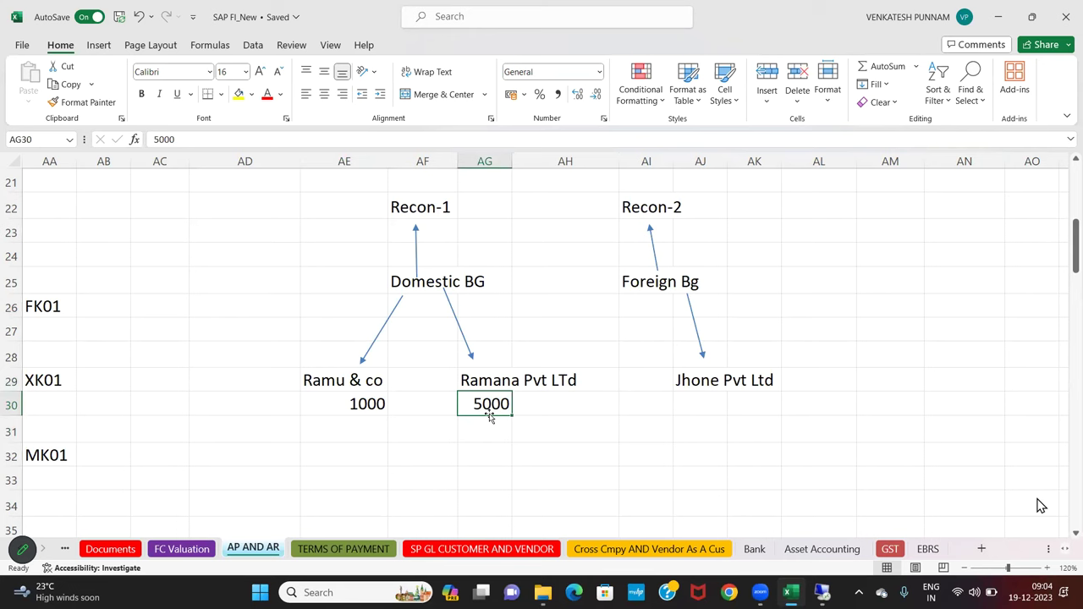
click(368, 420)
click(476, 419)
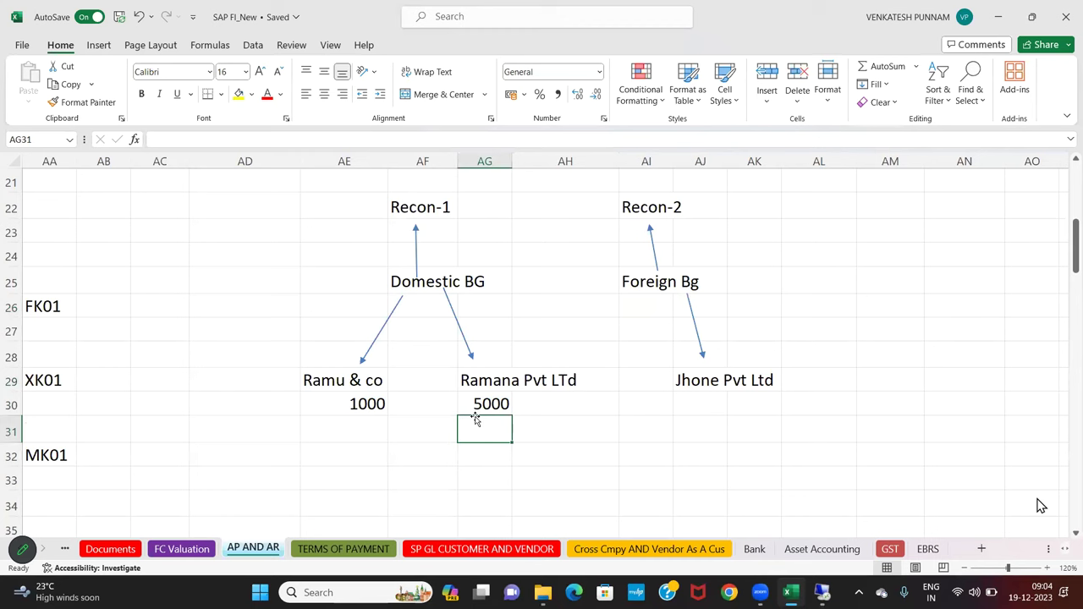
Enter 6000 in AF21 above Recon-1 and check it against the vendor amounts' sum
scroll(386, 410, up, 1)
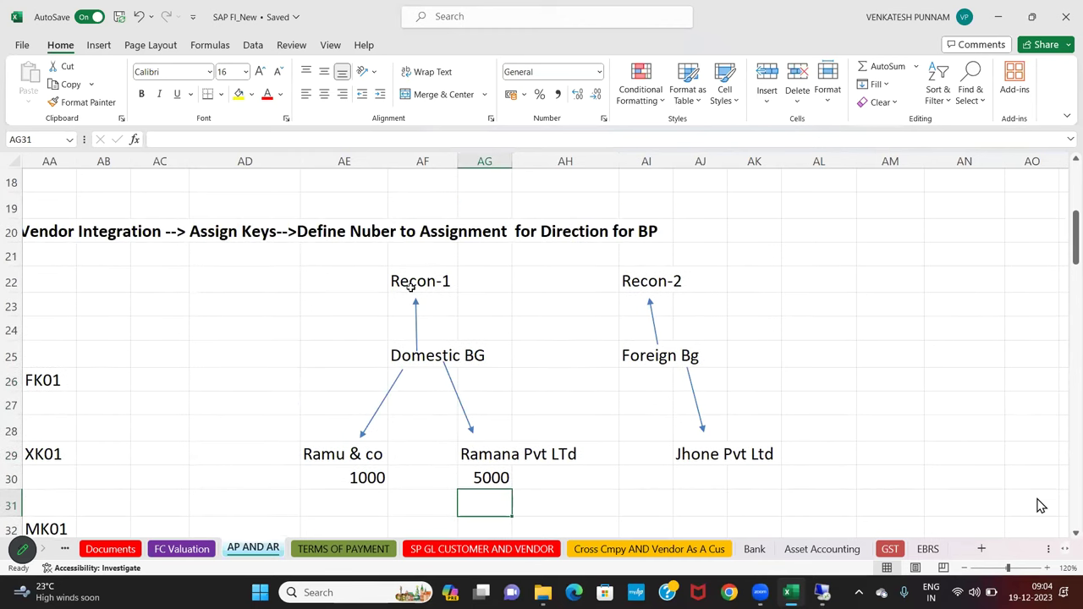
click(412, 258)
text(6000)
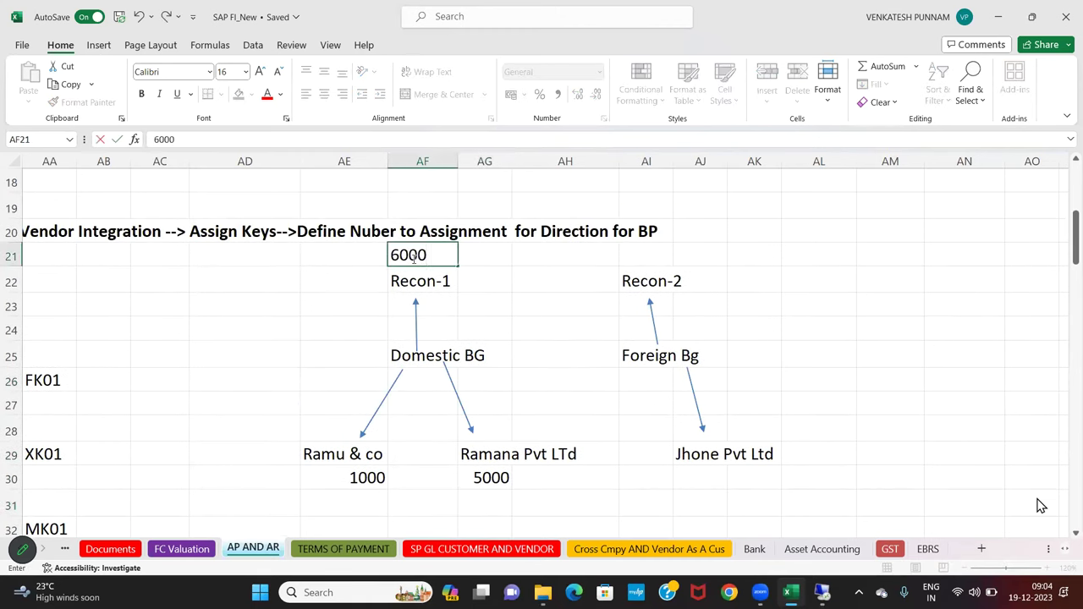
key(Return)
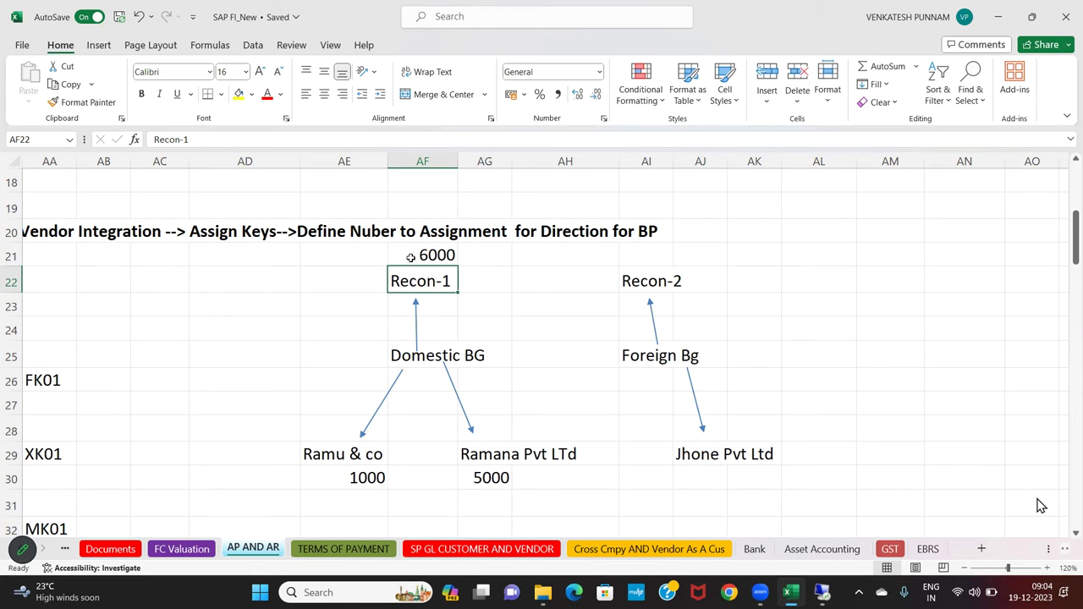
drag(257, 452, 593, 474)
drag(319, 281, 491, 280)
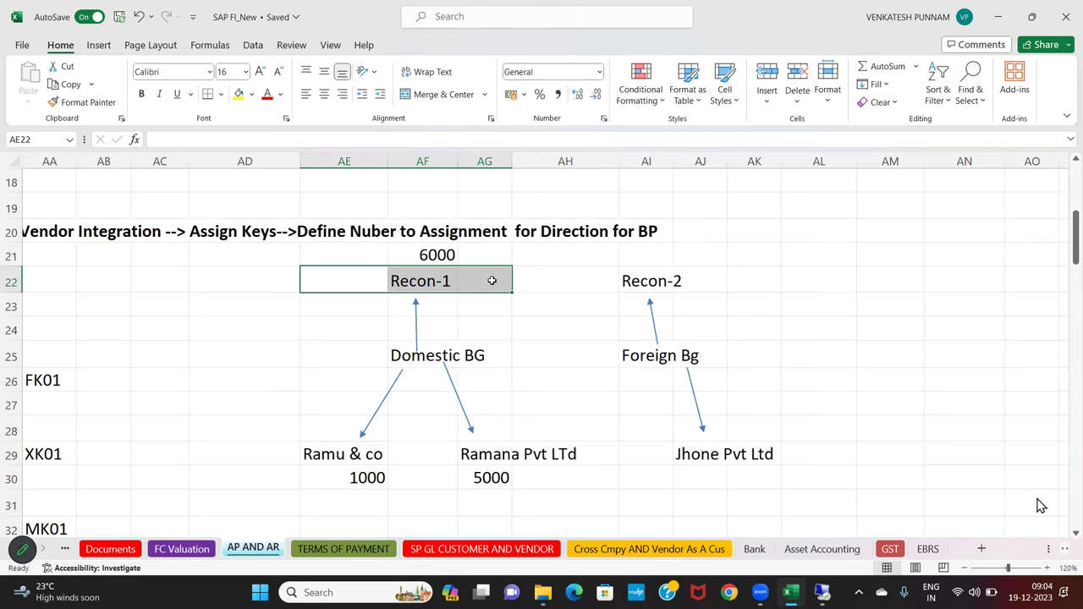
drag(271, 455, 571, 473)
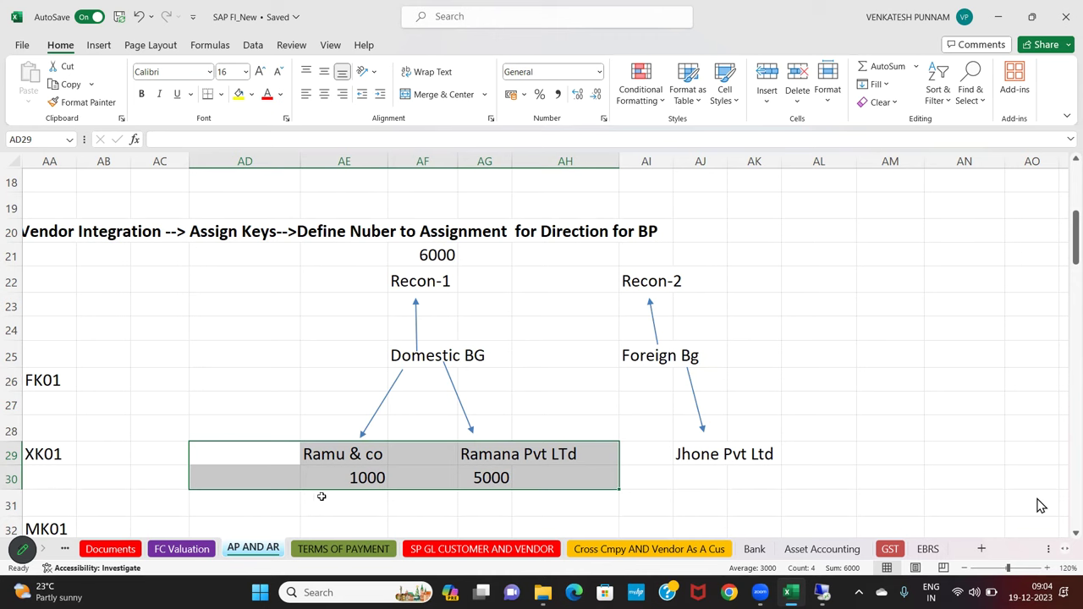
click(296, 259)
shift+click(492, 283)
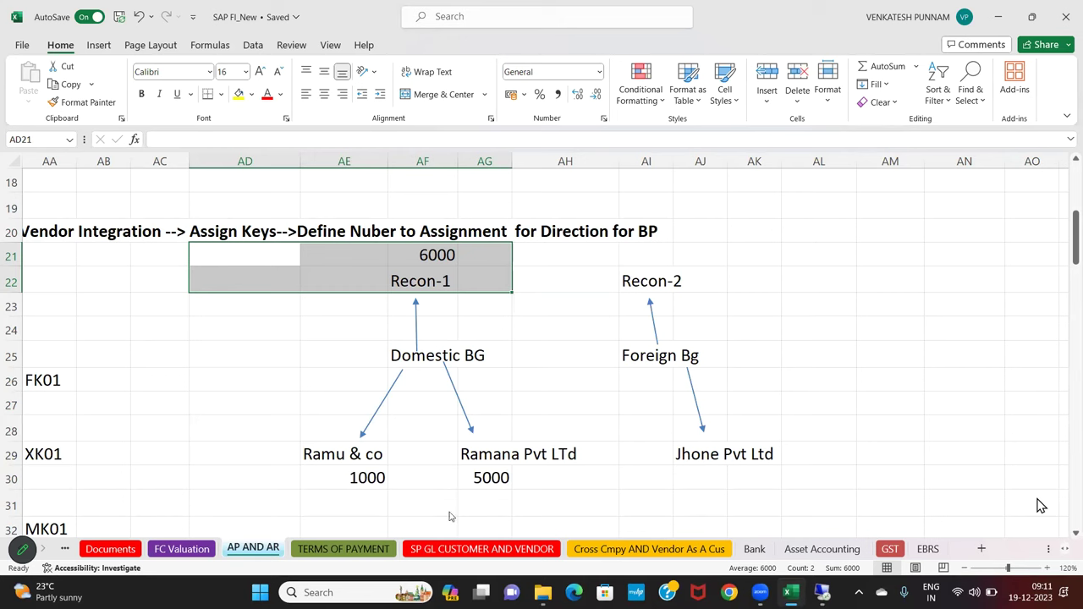
click(752, 482)
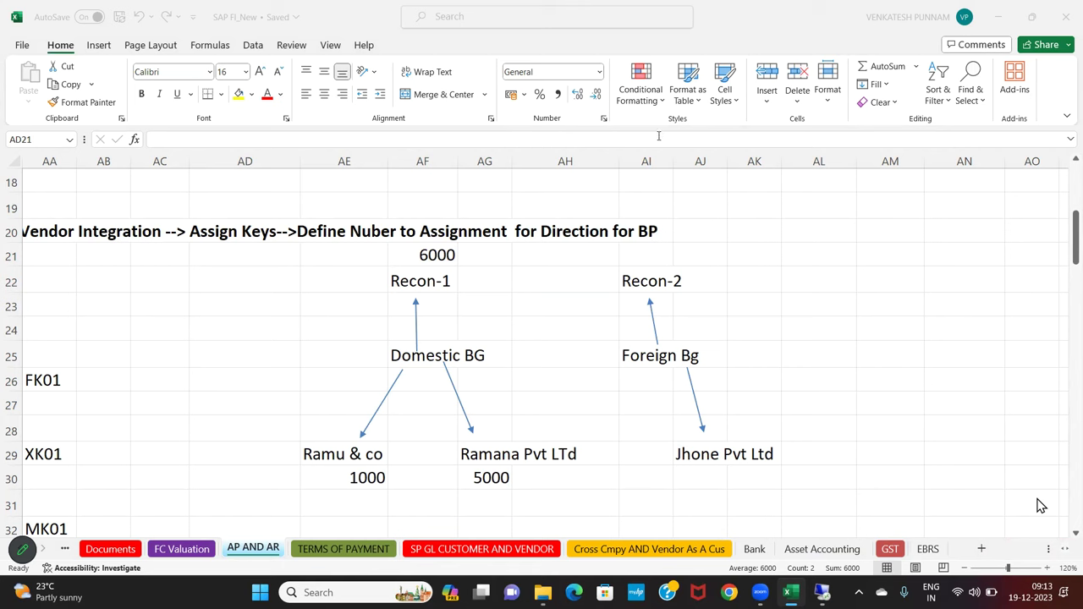
Append /- to AF21, AE30 and AG30 so they read 6000/-, 1000/- and 5000/-
shift+click(484, 281)
click(372, 298)
drag(272, 255, 578, 484)
double_click(455, 255)
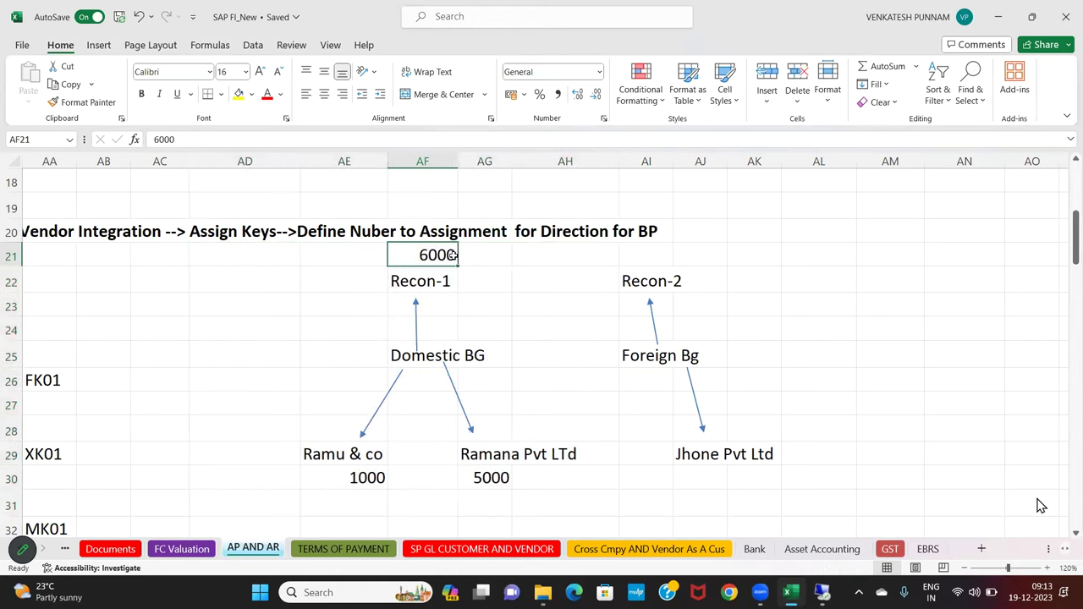
text(/-)
key(Return)
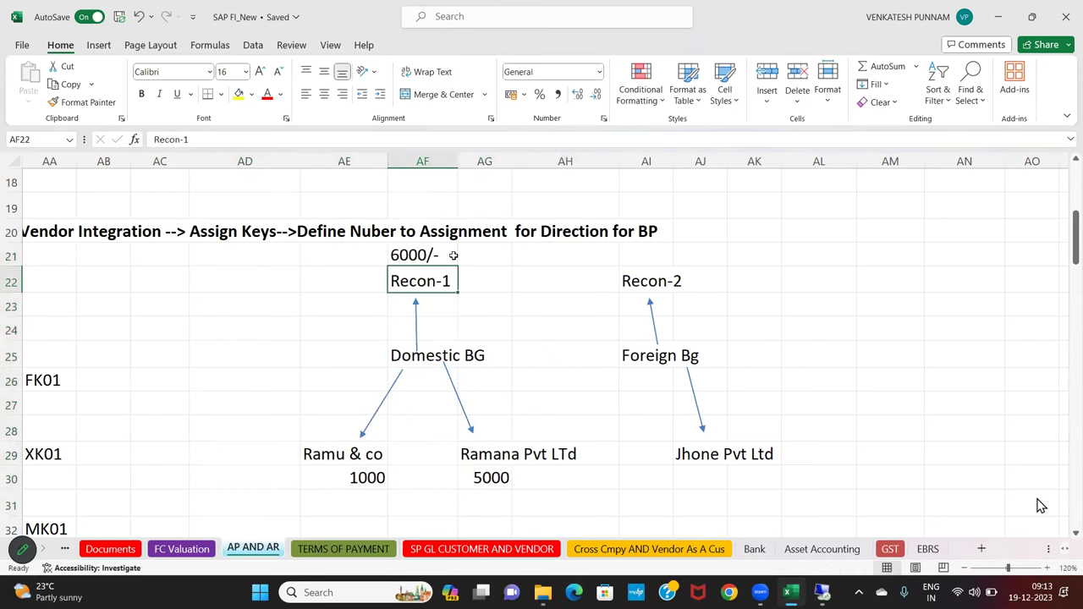
double_click(379, 478)
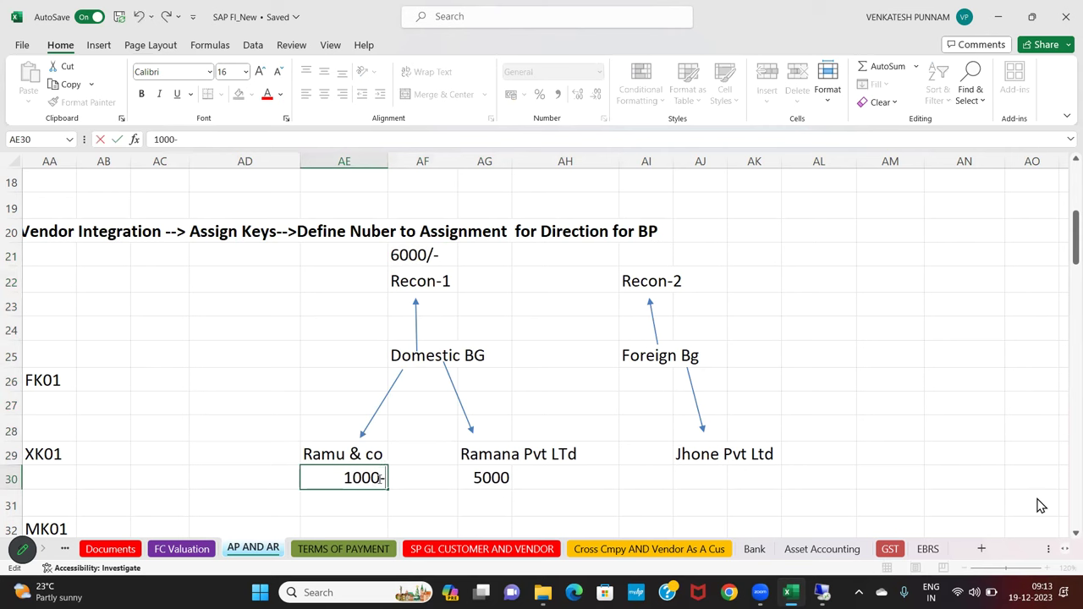
text(/-)
key(Return)
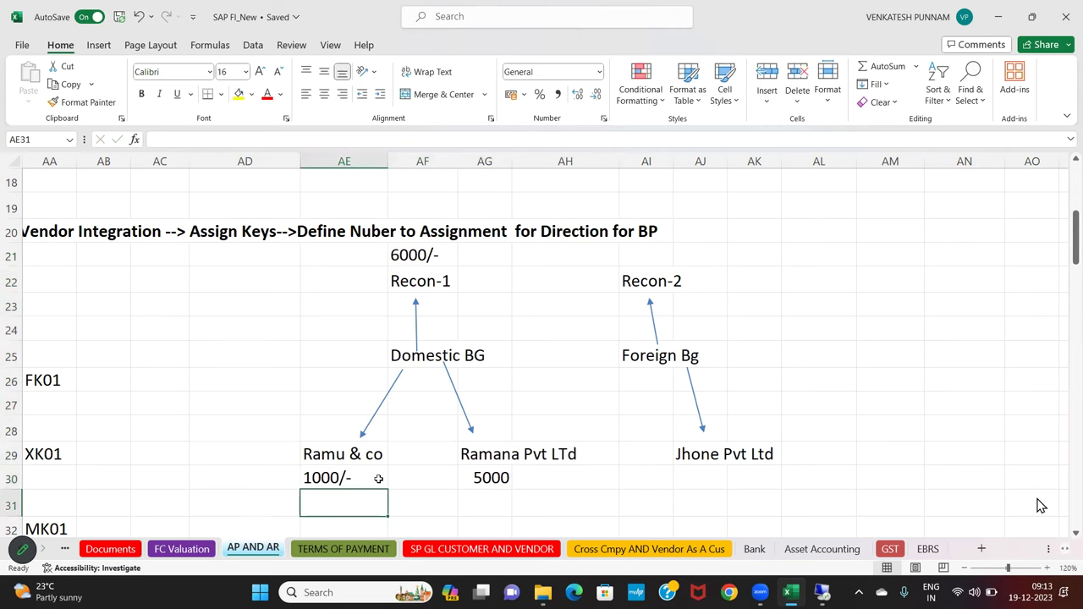
double_click(499, 480)
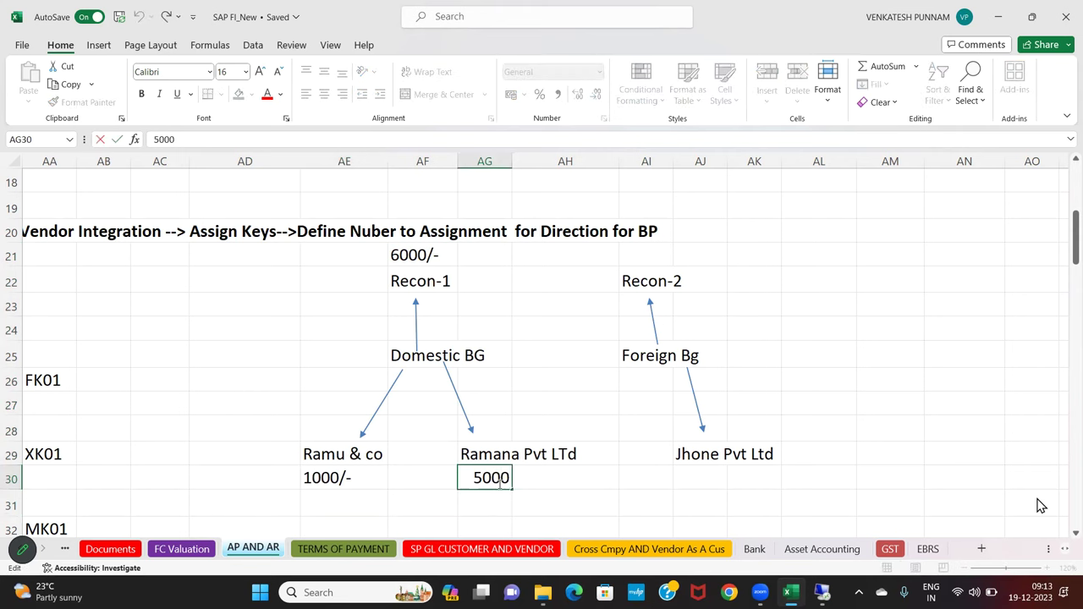
text(/-)
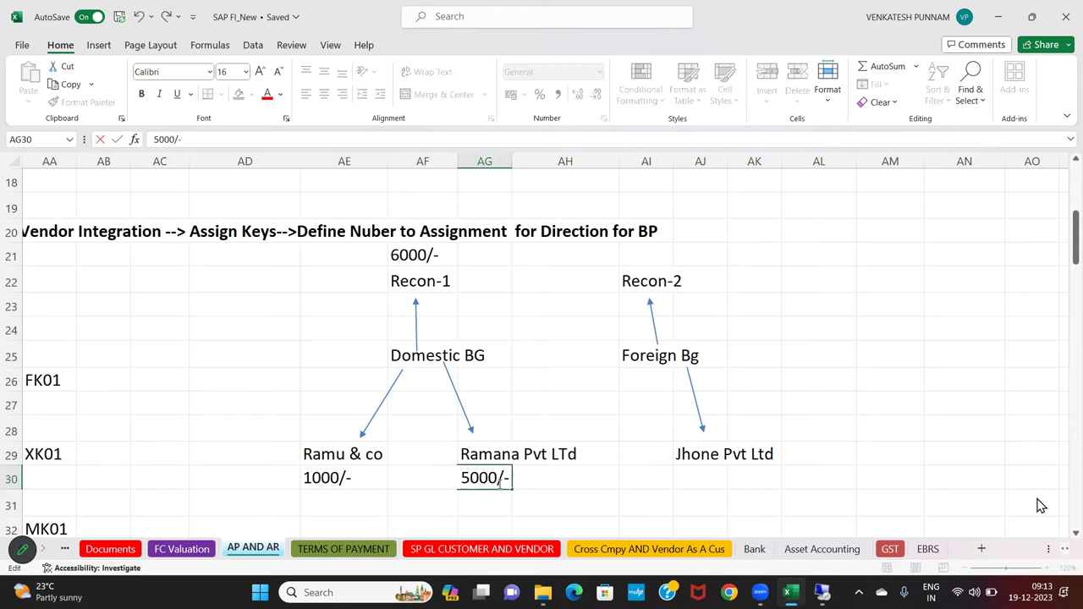
key(Return)
Fill the Recon-1 diagram block AD21:AH30 with a light pink background
drag(277, 253, 559, 480)
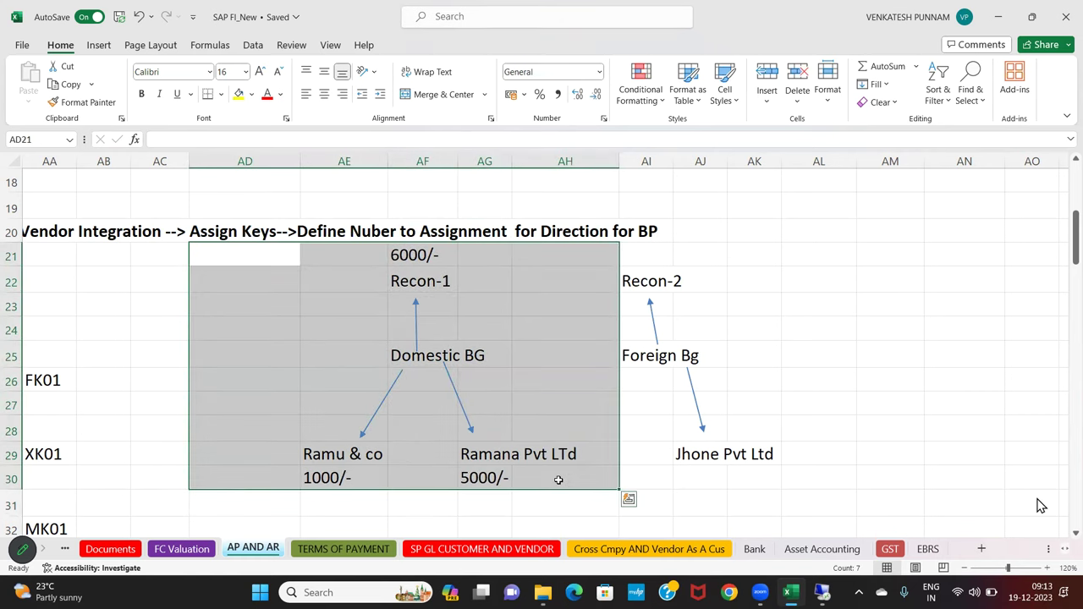
click(252, 94)
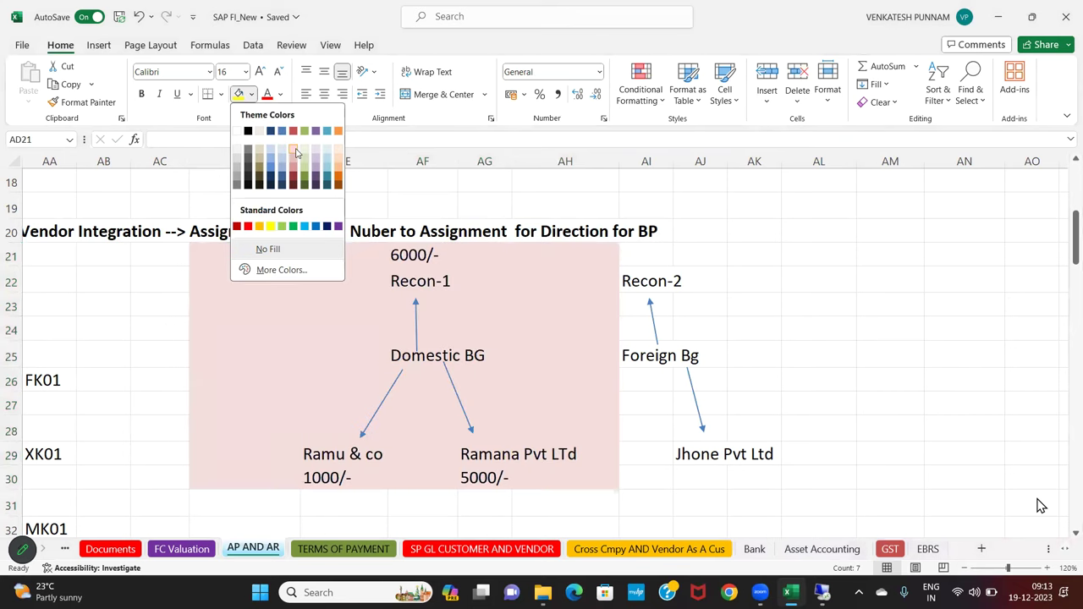
click(294, 149)
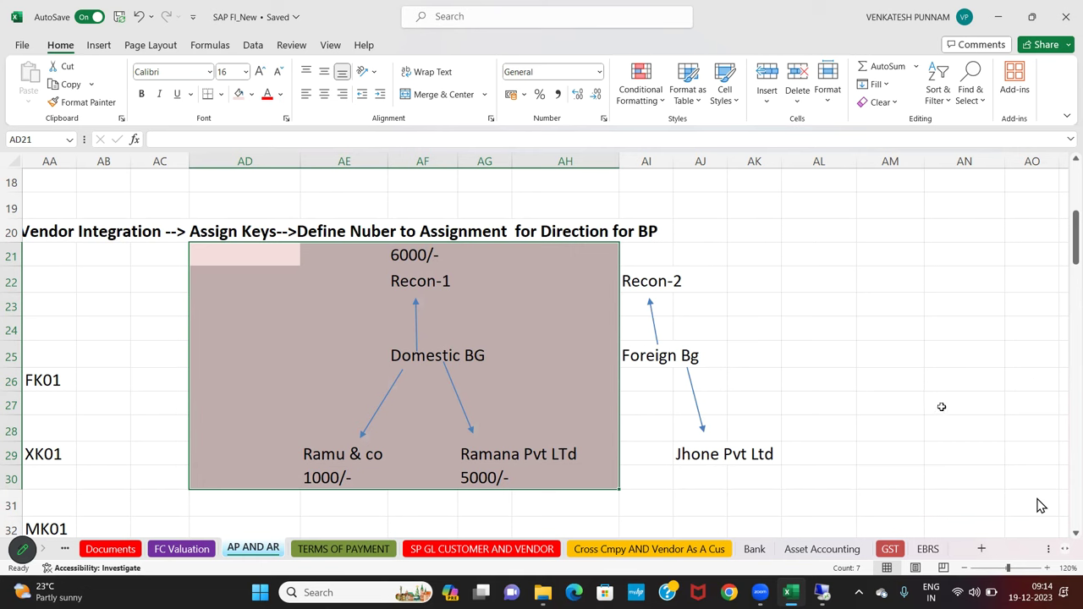
Adjust the selection over diagram rows 25–30, then reselect the whole AD21:AH30 block
key(Right)
key(Down)
key(Down)
key(Down)
key(Down)
key(Left)
key(shift+Right)
key(shift+Right)
key(shift+Right)
key(shift+Right)
key(shift+Down)
key(shift+Down)
key(shift+Down)
key(shift+Down)
key(shift+Down)
key(shift+Up)
key(shift+Up)
key(shift+Up)
key(shift+Up)
key(shift+Up)
key(shift+Up)
key(shift+Up)
key(shift+Up)
key(shift+Up)
key(shift+Down)
key(shift+Down)
key(shift+Down)
key(shift+Down)
key(shift+Down)
key(shift+Down)
key(shift+Down)
key(shift+Down)
key(shift+Down)
key(shift+Up)
key(shift+Up)
key(shift+Up)
key(shift+Up)
key(shift+Up)
key(shift+Up)
key(shift+Up)
key(shift+Up)
key(shift+Up)
key(shift+Down)
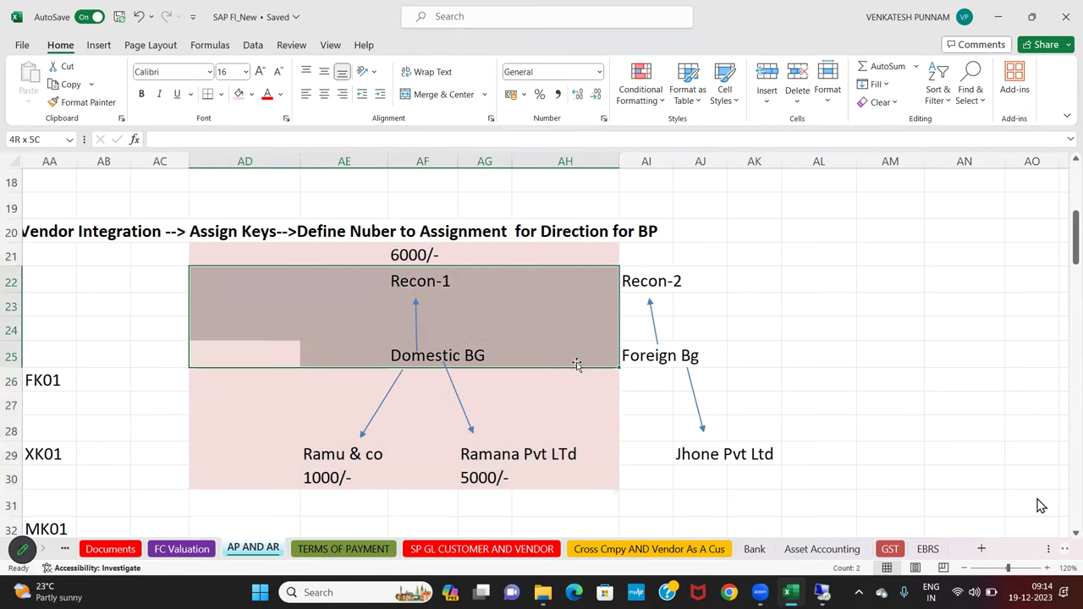
key(shift+Down)
key(shift+Down)
key(shift+Down)
key(shift+Down)
key(shift+Up)
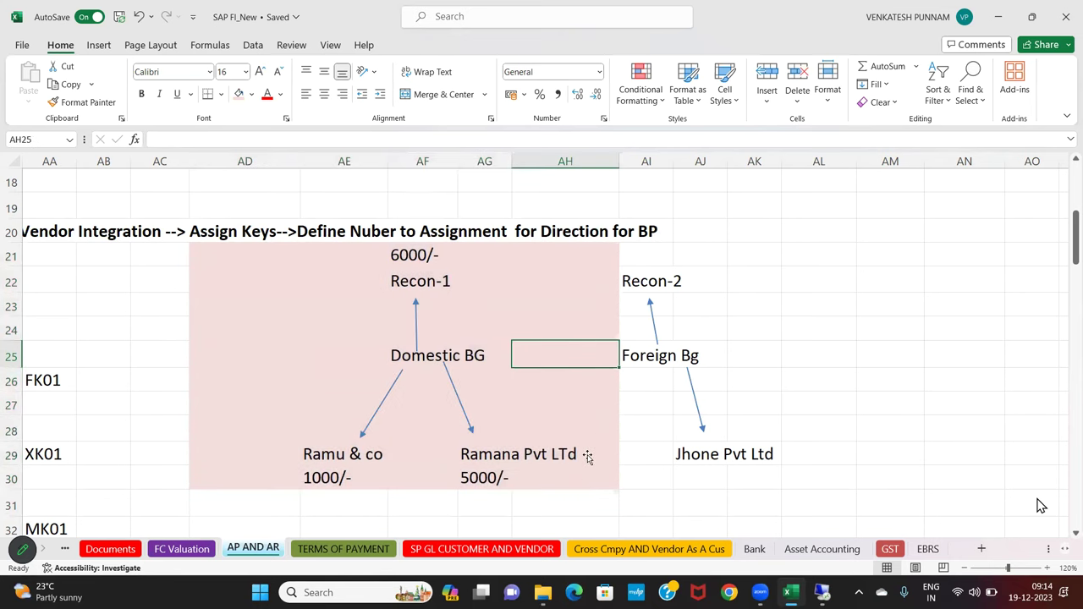
drag(244, 254, 587, 472)
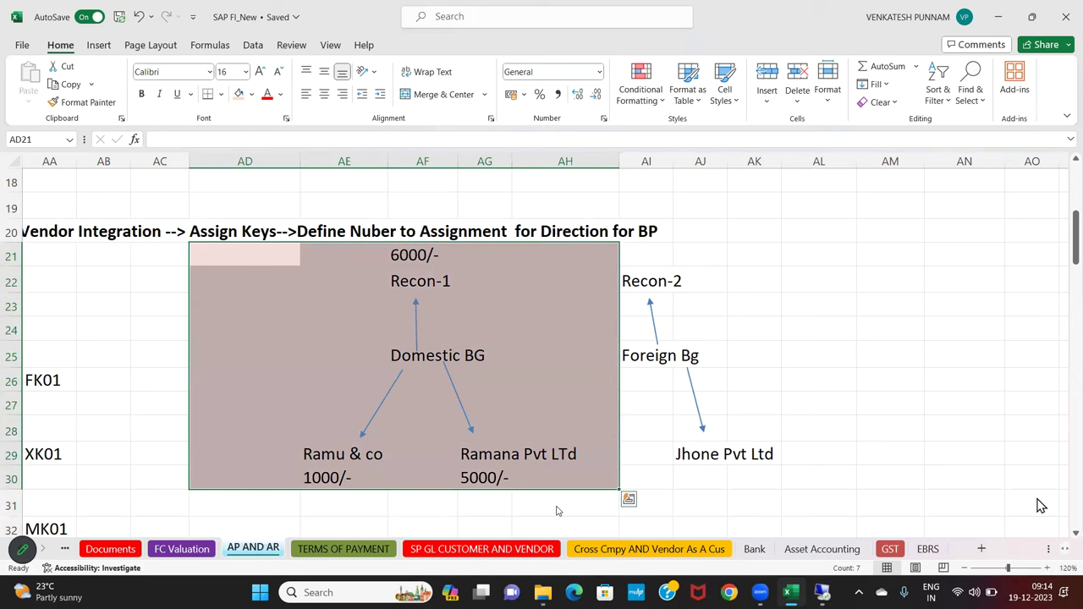
Move the active cell back to column A and down toward the step 11 FS00 notes
key(Left)
key(Left)
key(Left)
key(Left)
key(Left)
key(Left)
key(Left)
key(Left)
key(Left)
key(Left)
key(Left)
key(Left)
key(Left)
key(Left)
key(Left)
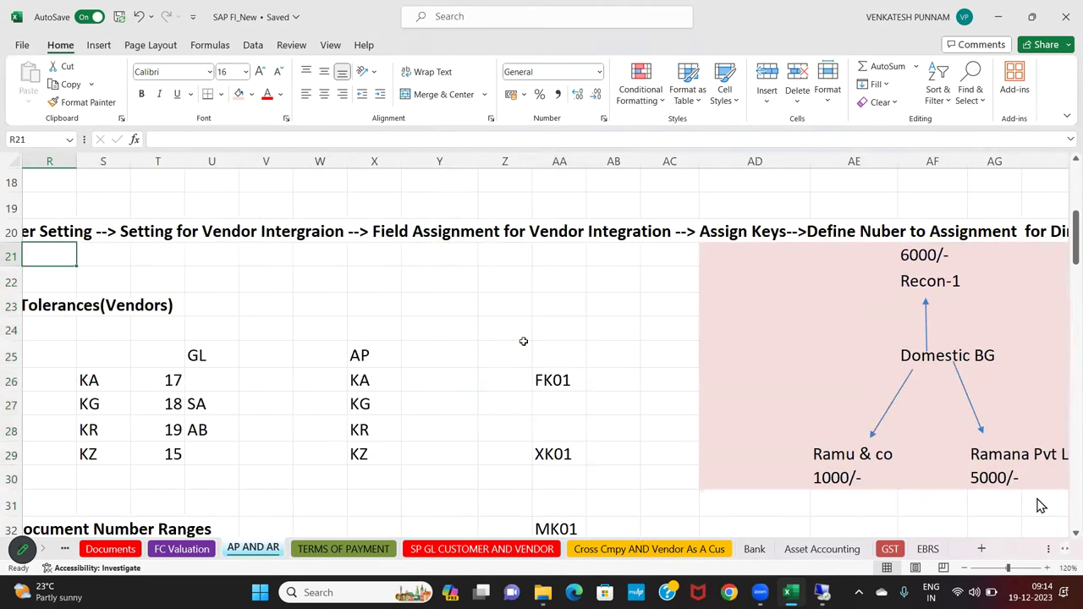
key(Left)
key(Left)
key(Left)
key(Left)
key(Left)
key(Left)
key(Left)
key(Left)
key(Left)
key(Left)
key(Left)
key(Left)
key(Left)
key(Left)
key(Down)
key(Down)
key(Down)
key(Down)
key(Down)
key(Down)
key(Down)
key(Down)
key(Down)
key(Down)
key(Down)
key(Down)
key(Down)
key(Down)
key(Down)
key(Down)
key(Down)
key(Down)
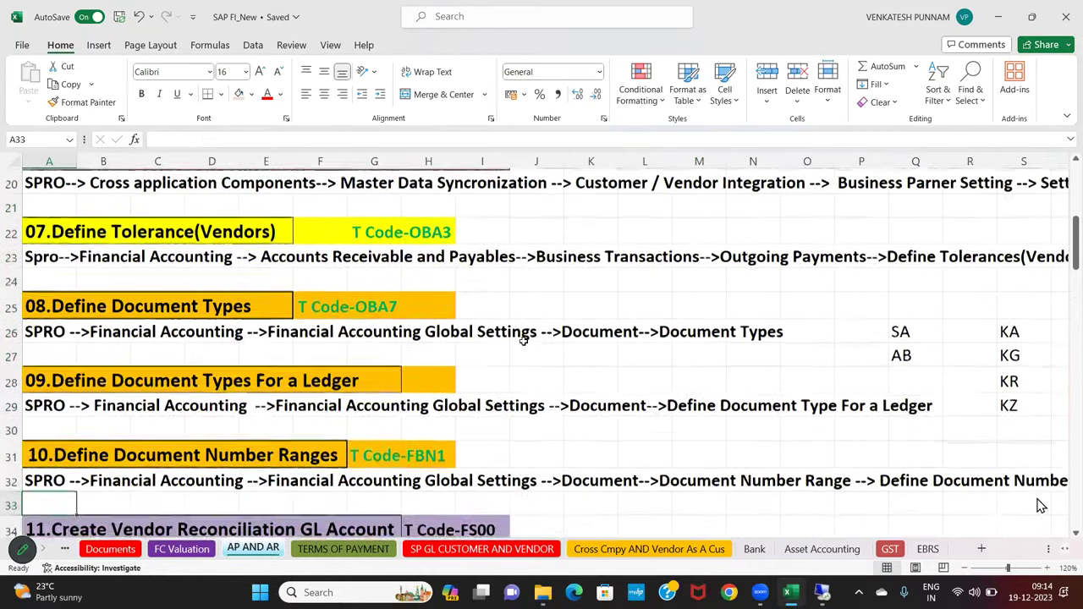
key(Down)
key(Down)
key(Down)
key(Down)
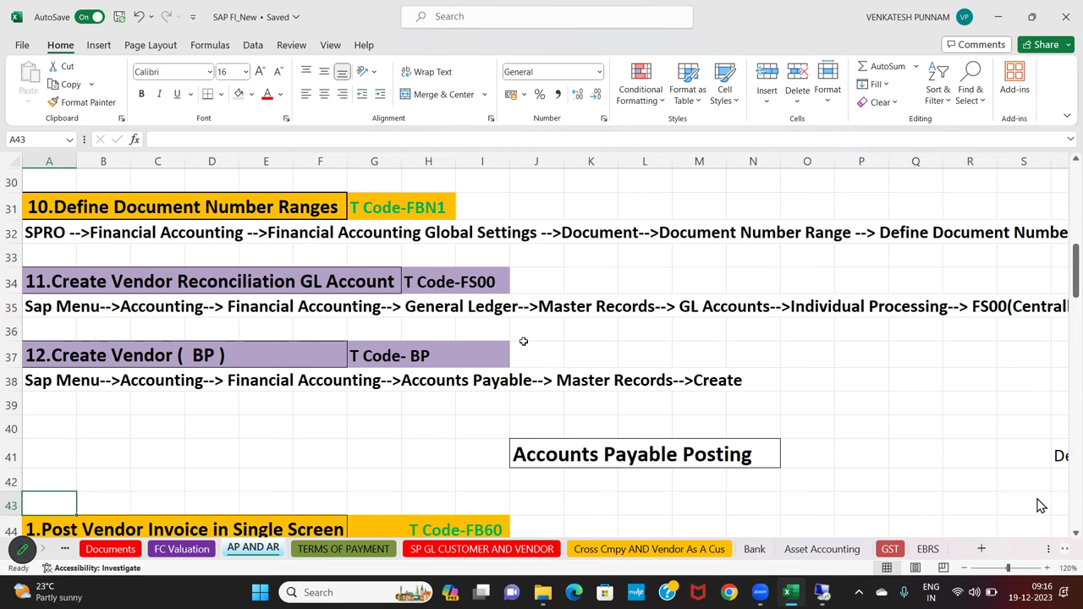
Select the step 11 heading row on the AP AND AR sheet
click(321, 448)
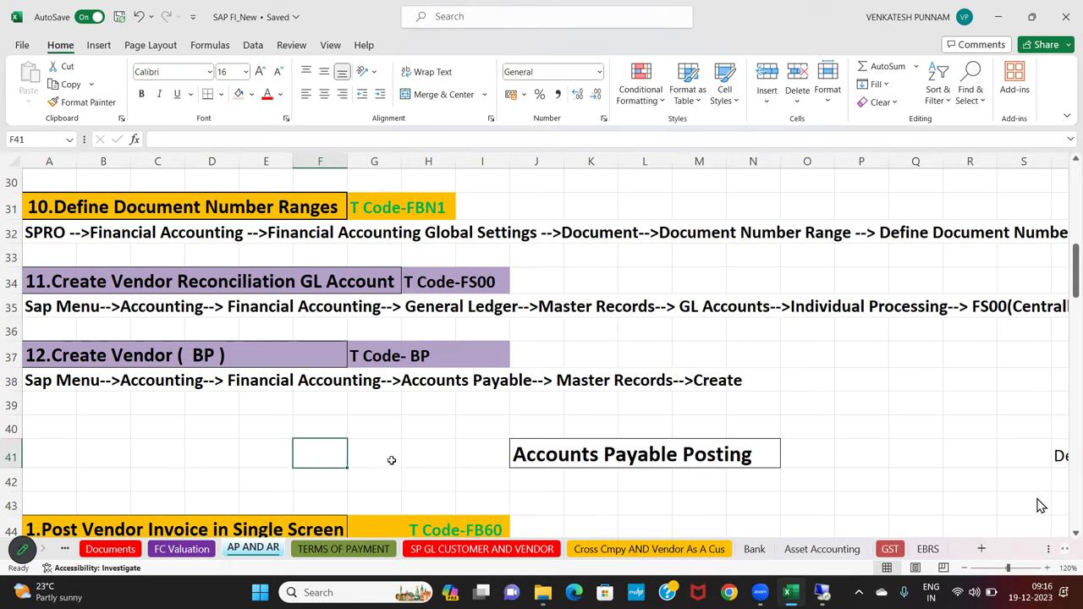
scroll(389, 459, up, 1)
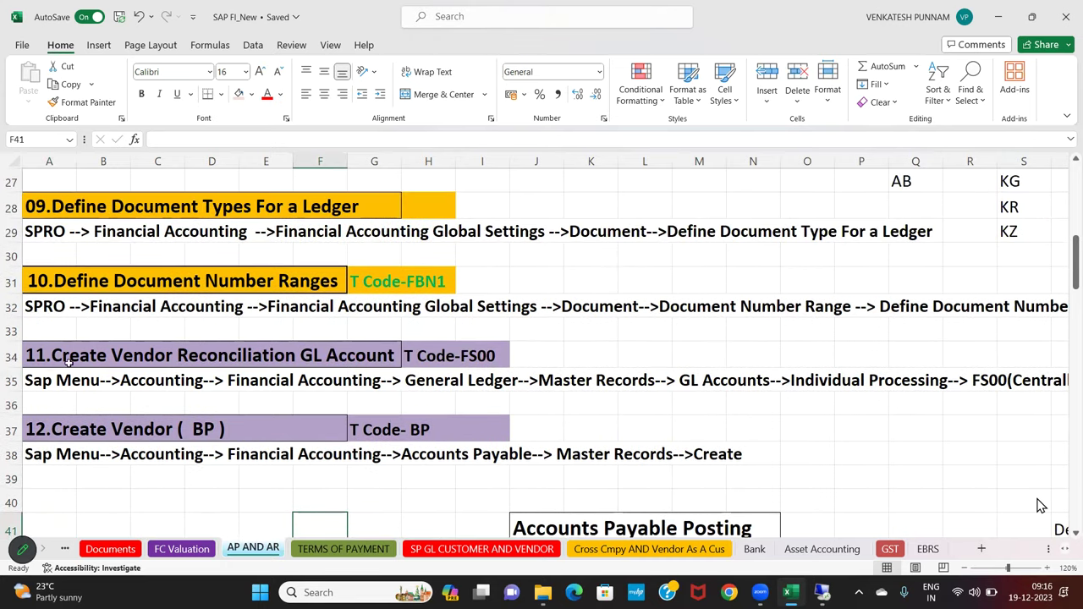
drag(56, 356, 470, 359)
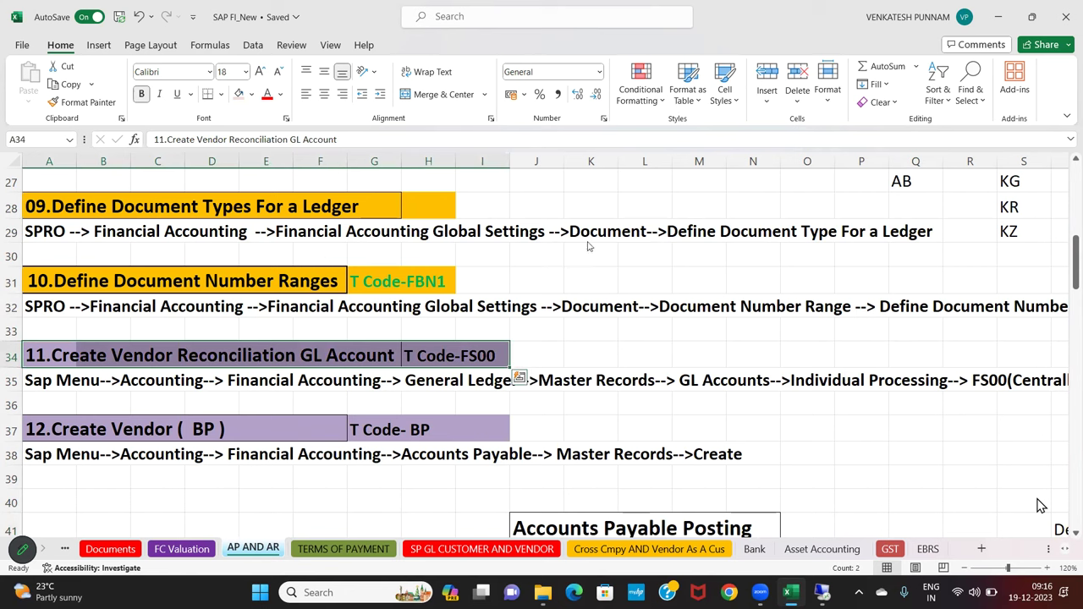
Scroll the sheet tabs back to the first sheets and switch to Global parameter
click(41, 552)
click(40, 552)
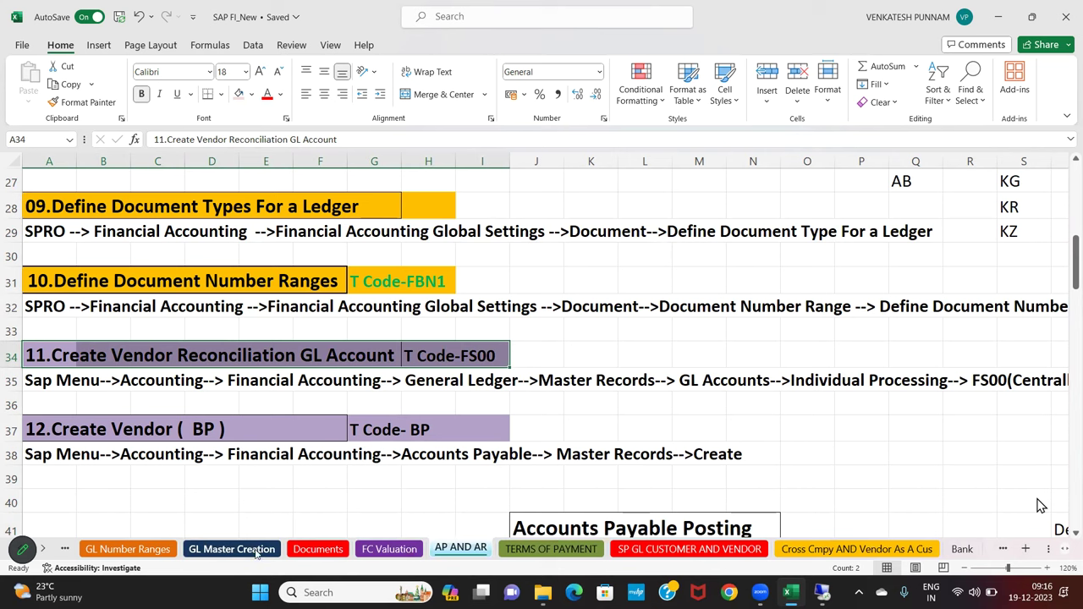
click(65, 550)
click(65, 550)
click(64, 550)
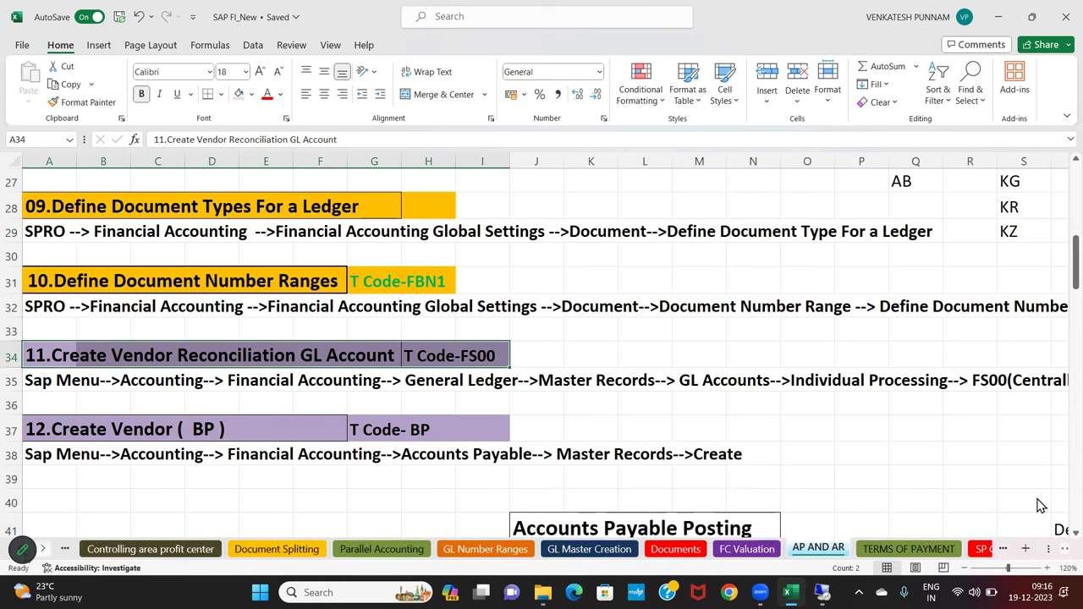
click(65, 550)
click(64, 550)
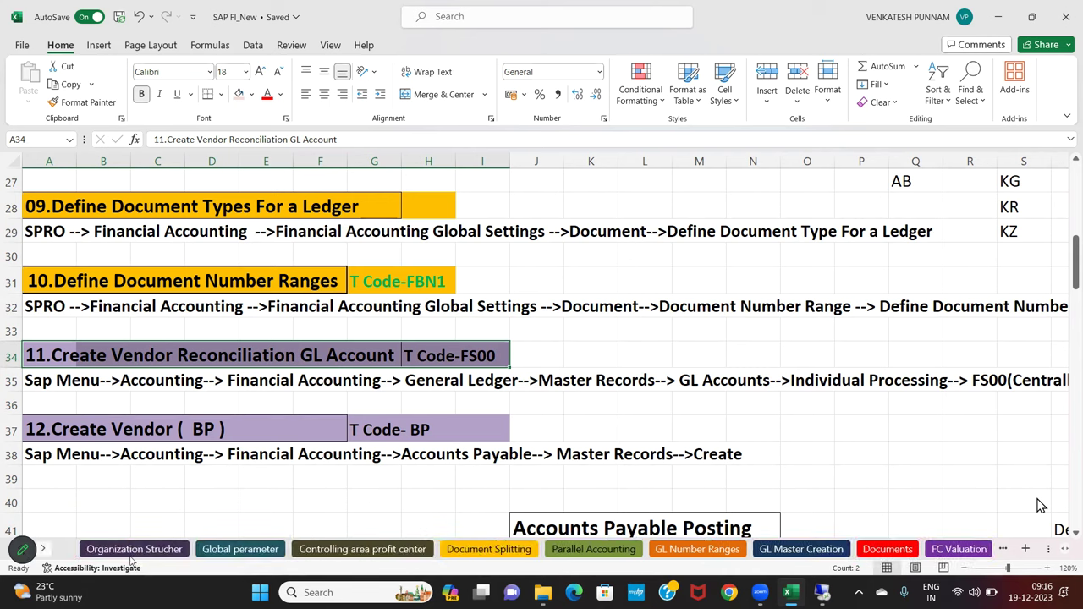
click(240, 549)
Fill the Sundry Creditors range row 140000–149999 (G18:J18) with light pink
scroll(254, 469, up, 1)
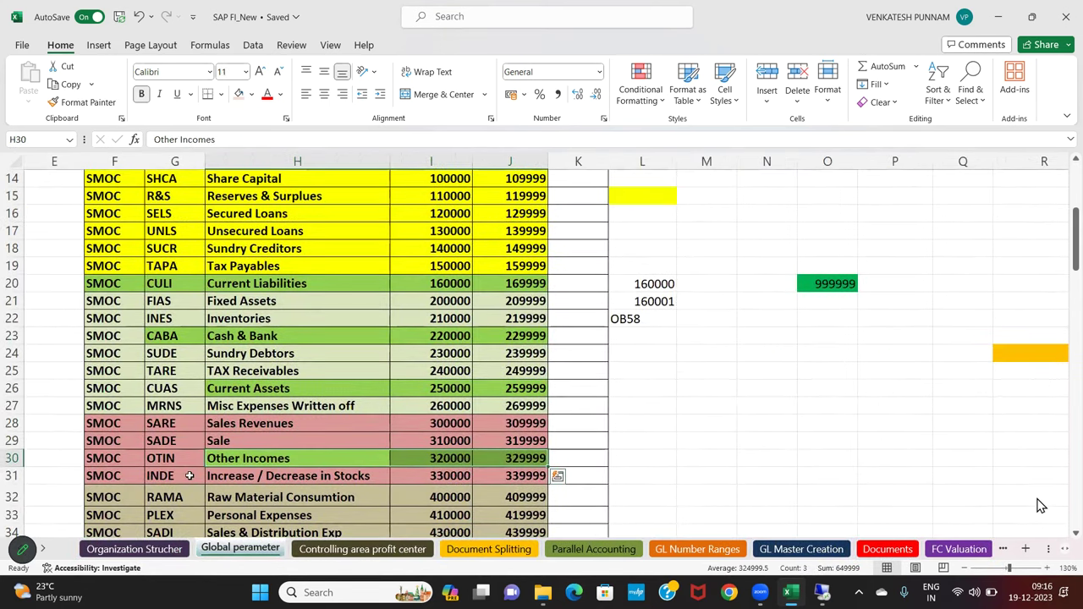
drag(172, 248, 487, 248)
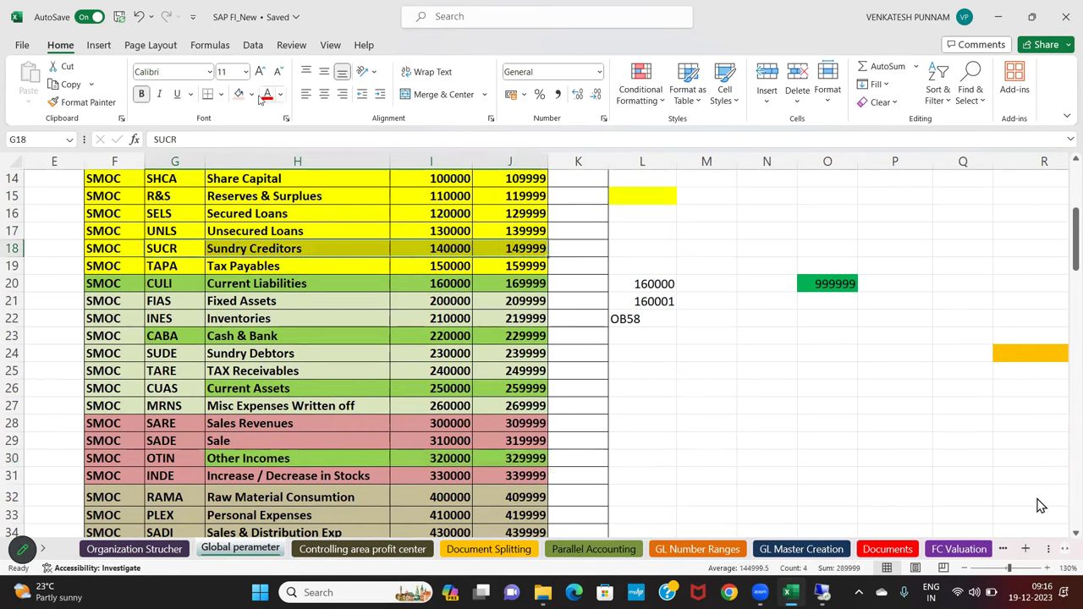
click(239, 94)
click(280, 232)
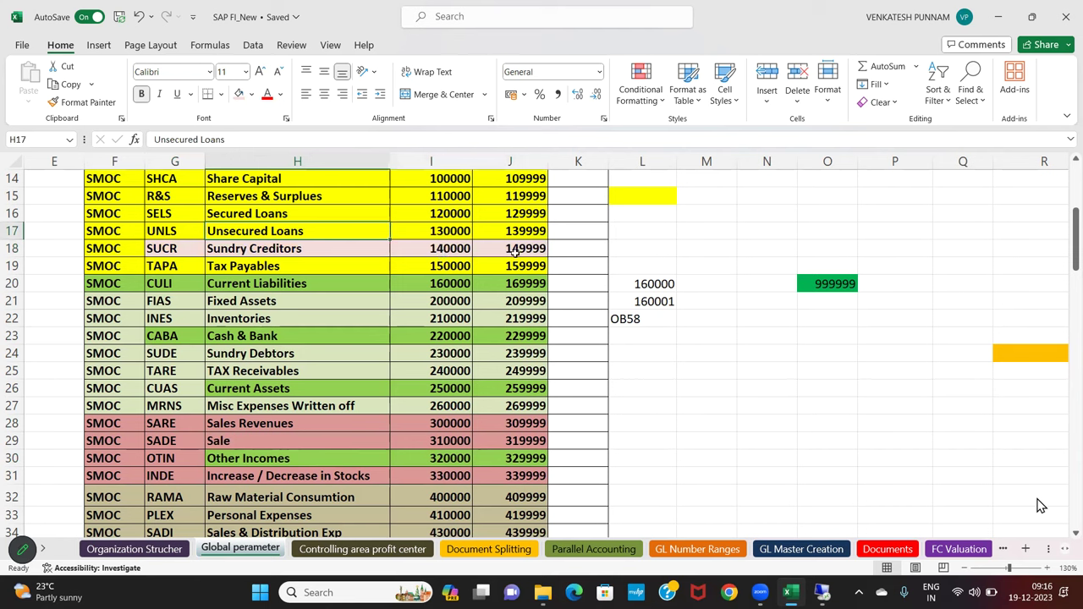
drag(515, 252, 331, 249)
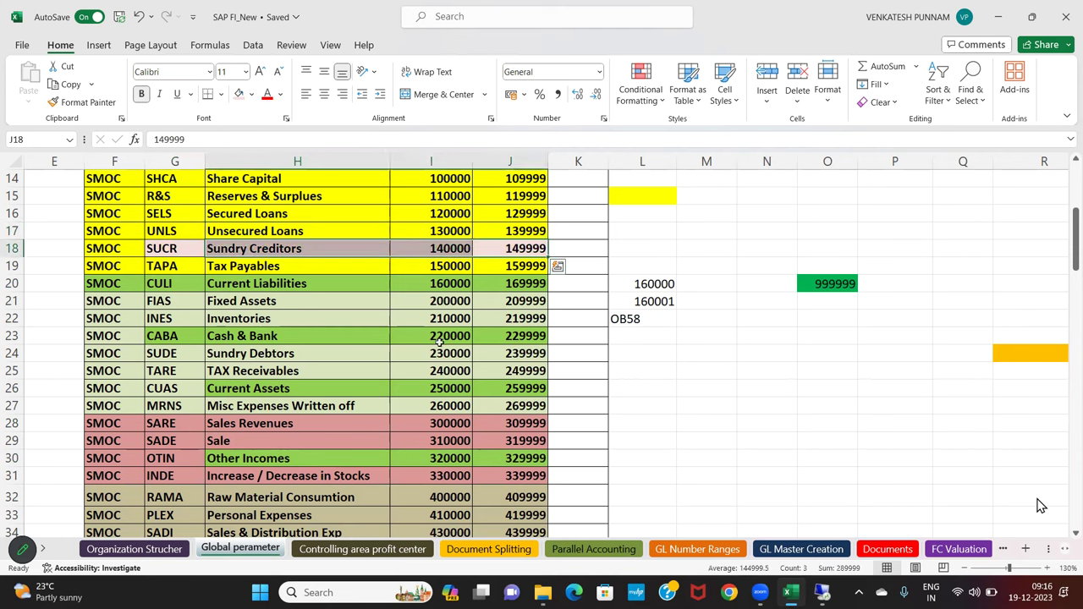
key(alt+Tab)
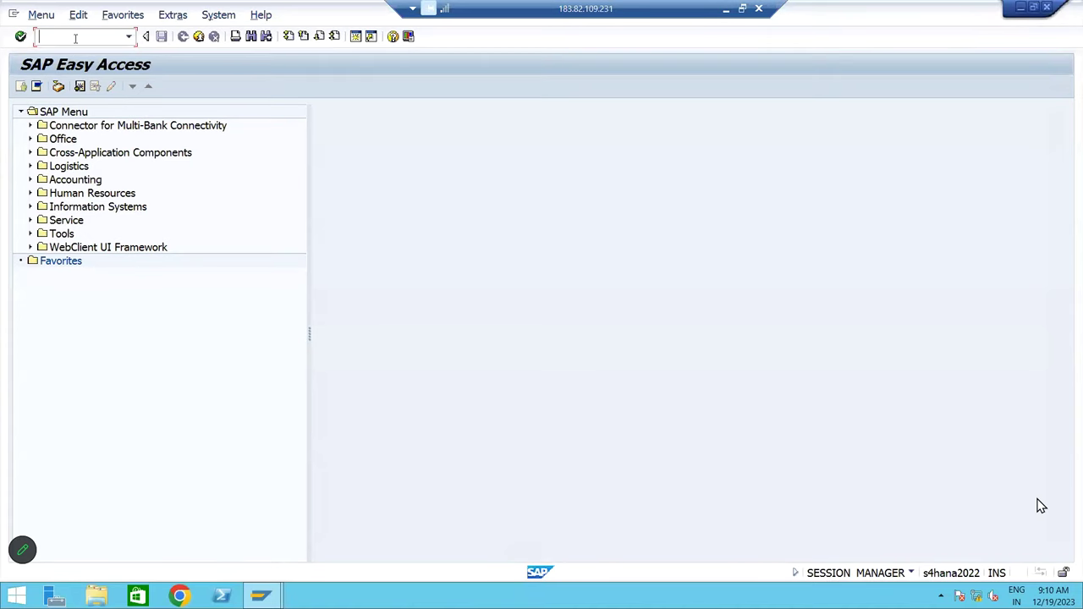
In FS00, set the hierarchy display to hide the account navigation tree
text(FS00)
key(Return)
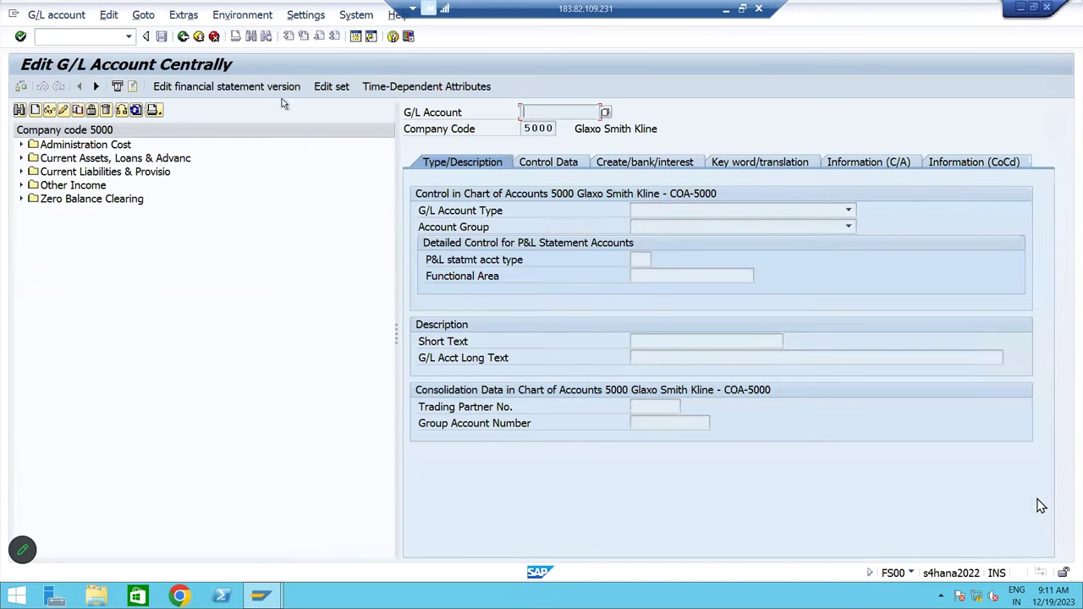
click(306, 17)
click(337, 33)
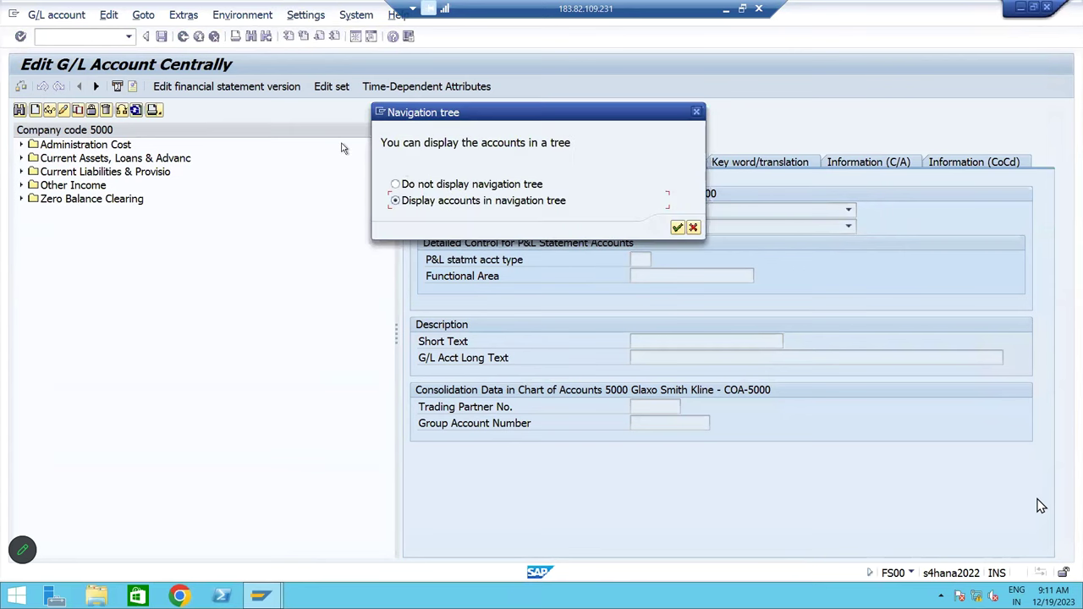
click(415, 188)
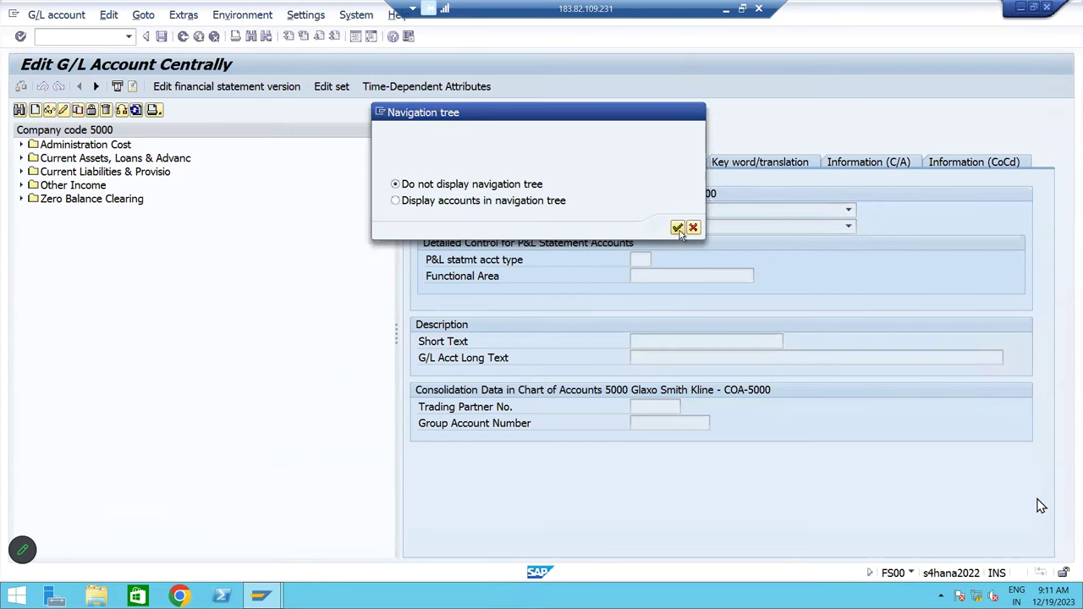
click(678, 228)
click(509, 423)
Restart FS00 and begin creating G/L account 140000 in company code BM10
text(/n)
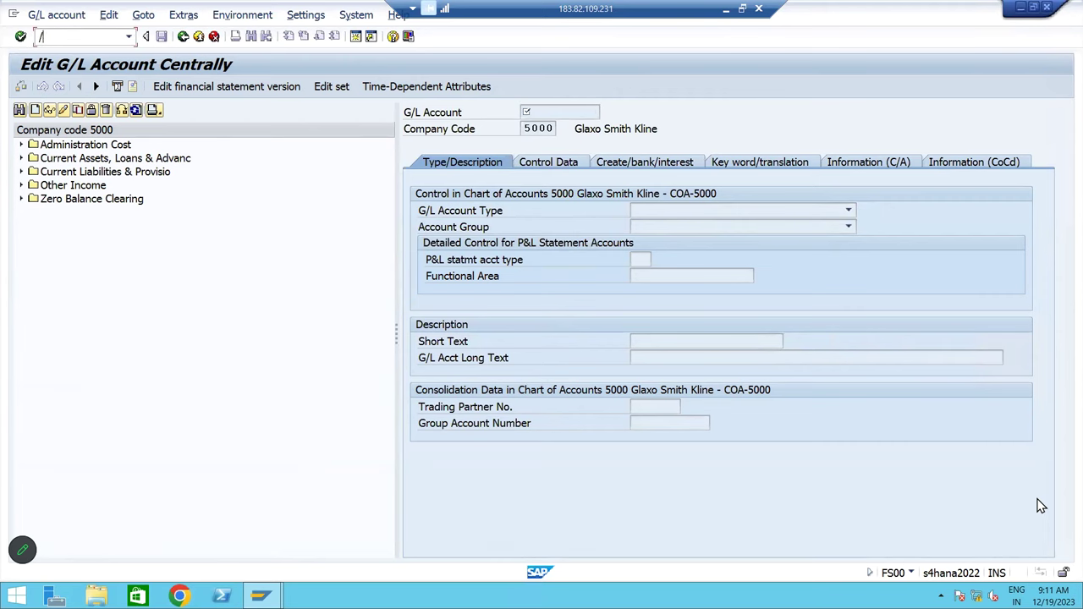
key(Return)
text(FS)
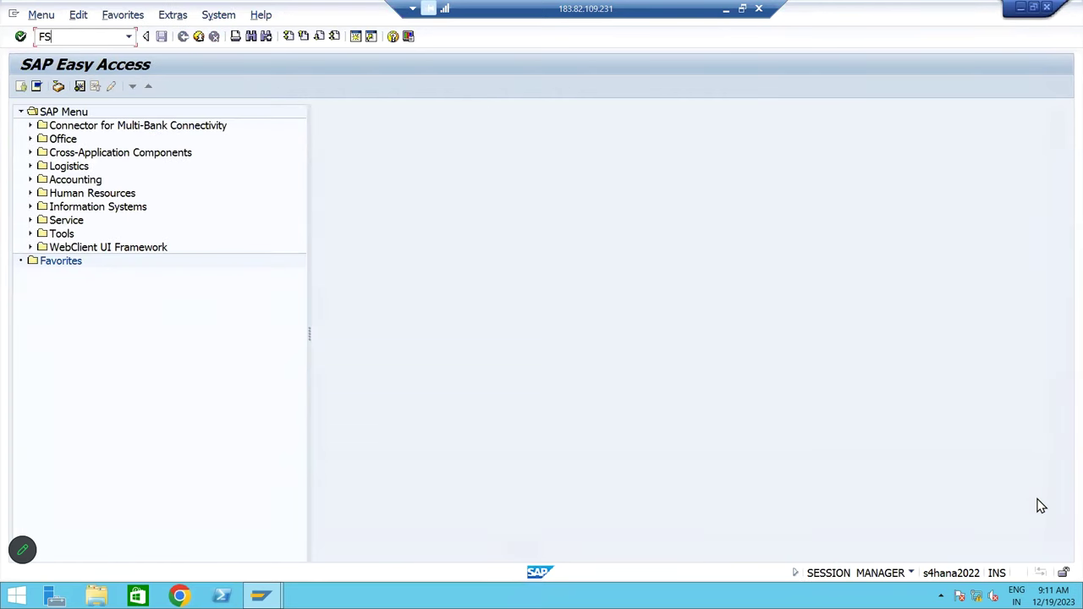
text(00)
key(Return)
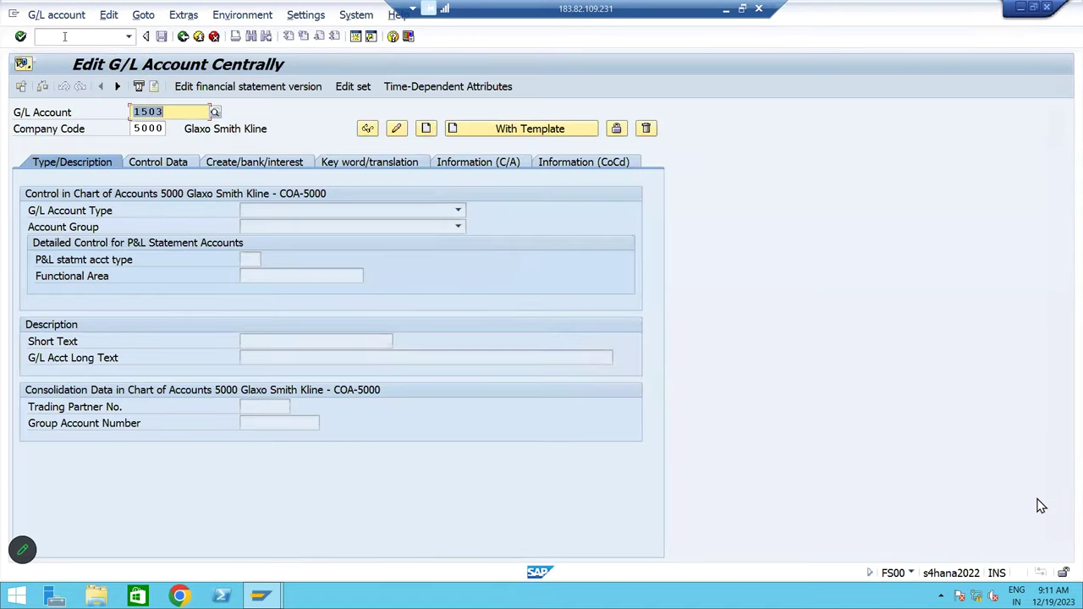
key(Tab)
text(BM10)
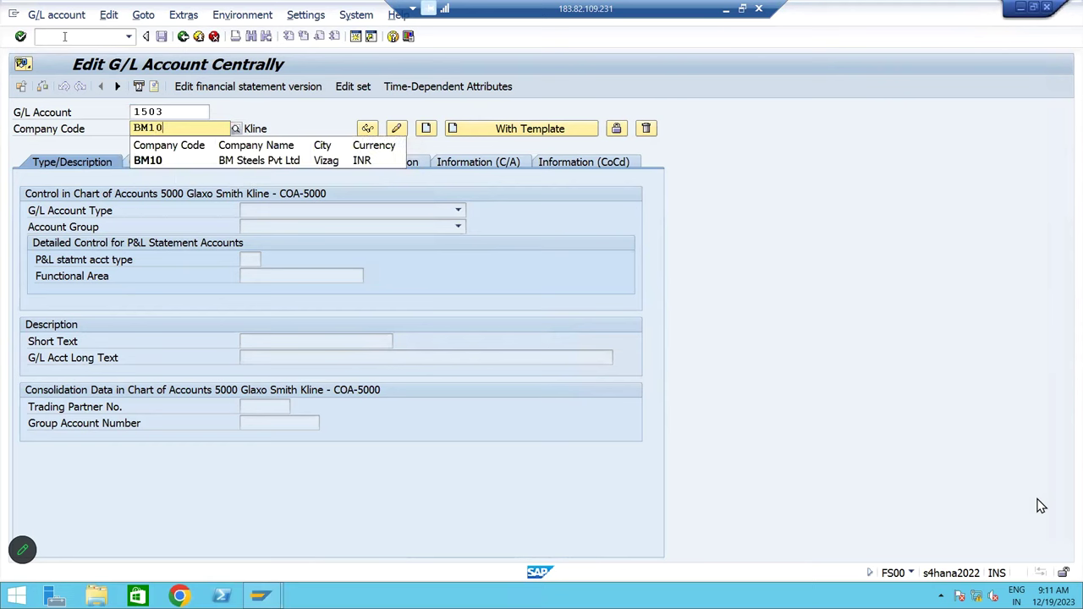
key(Return)
key(shift+Tab)
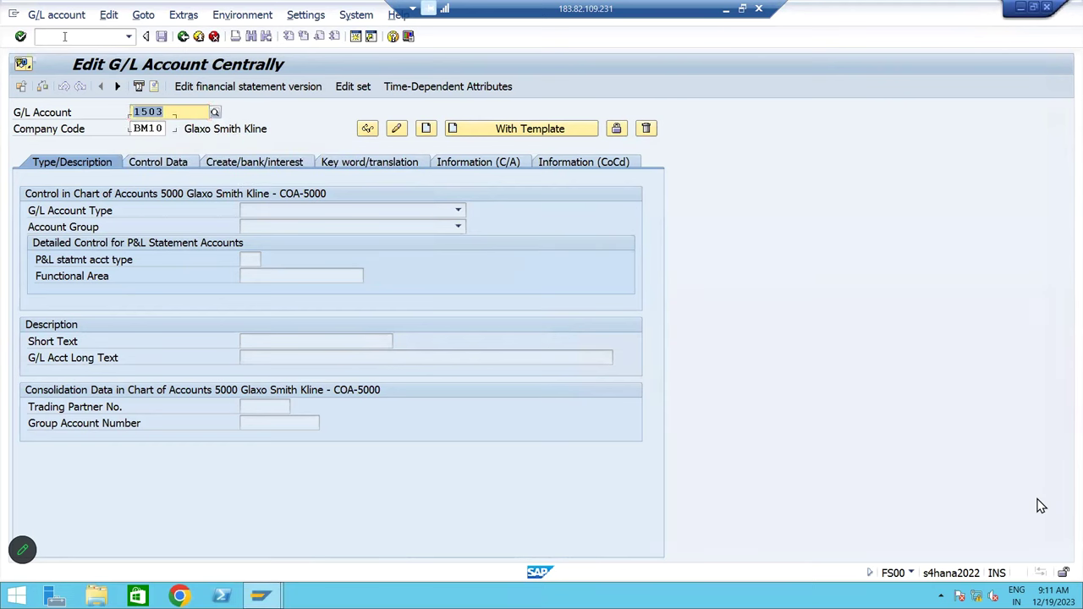
text(14)
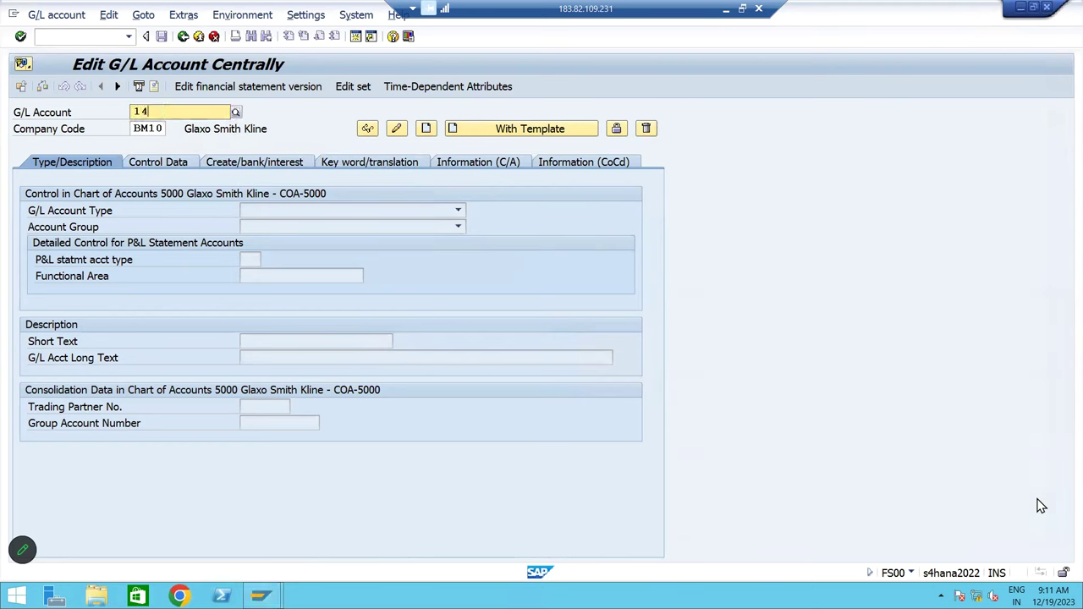
text(0000)
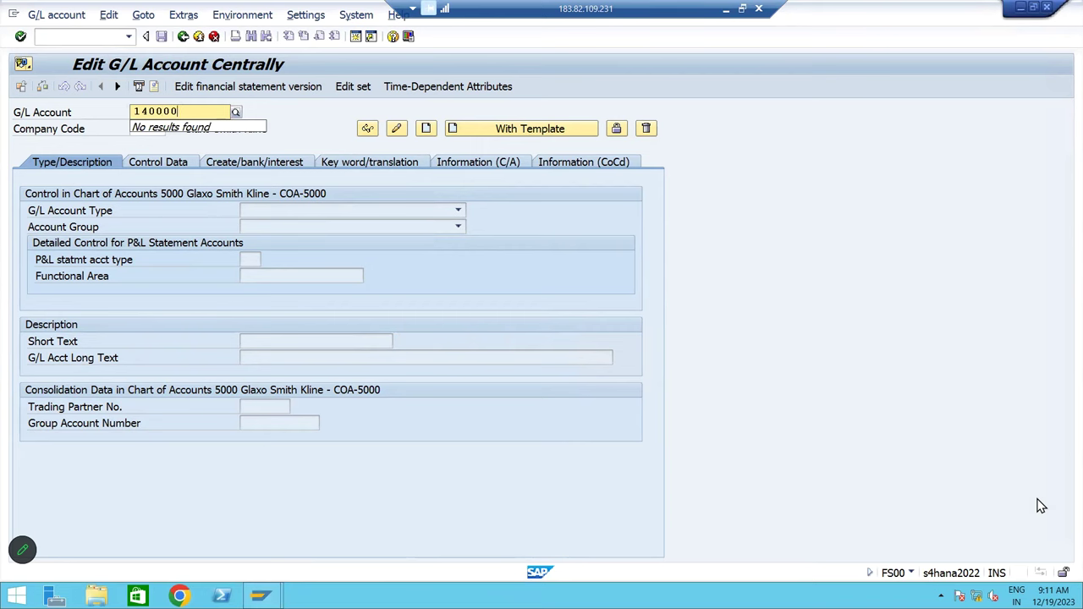
key(Return)
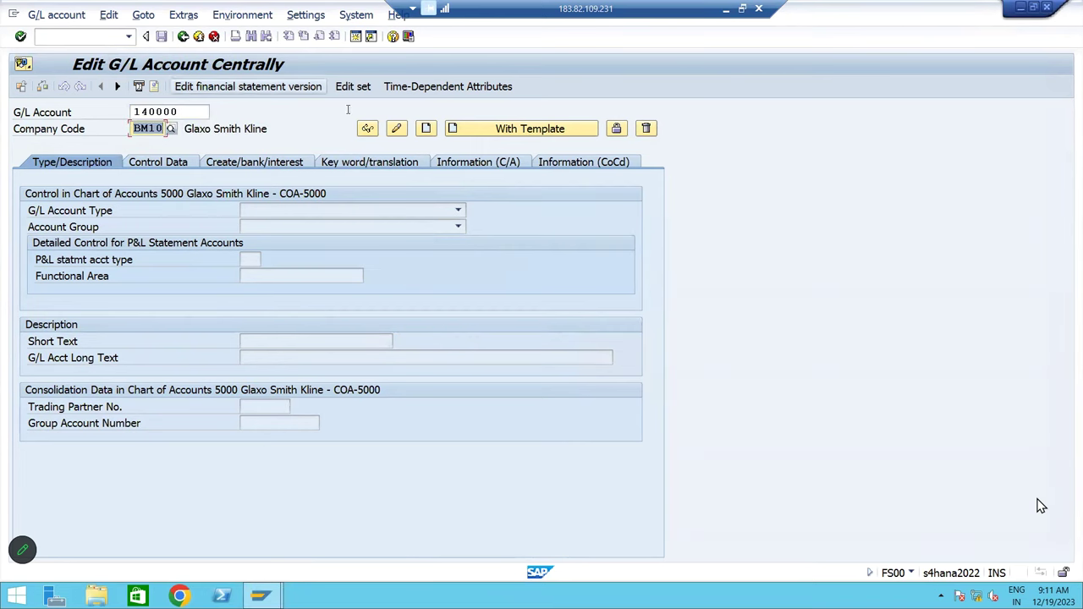
click(426, 129)
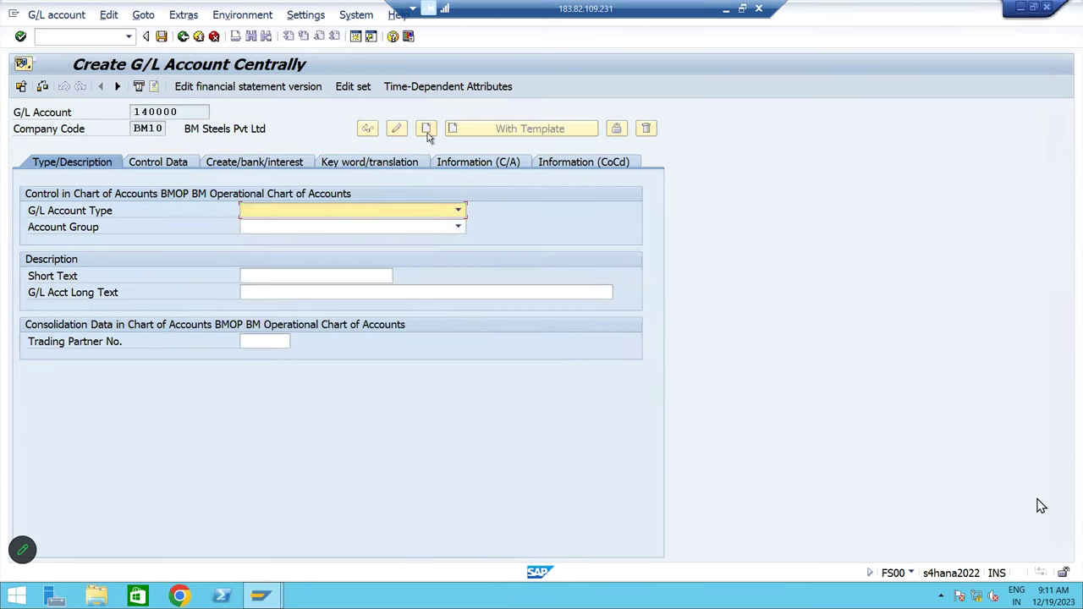
Make account 140000 a Balance Sheet Account in the sundry Creditor account group
click(375, 213)
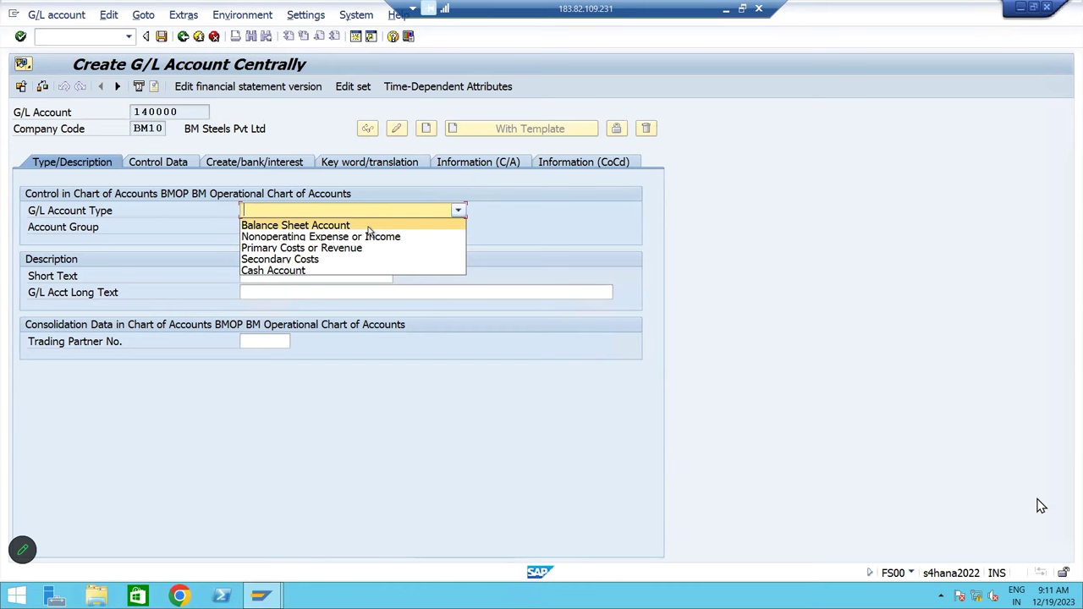
click(368, 226)
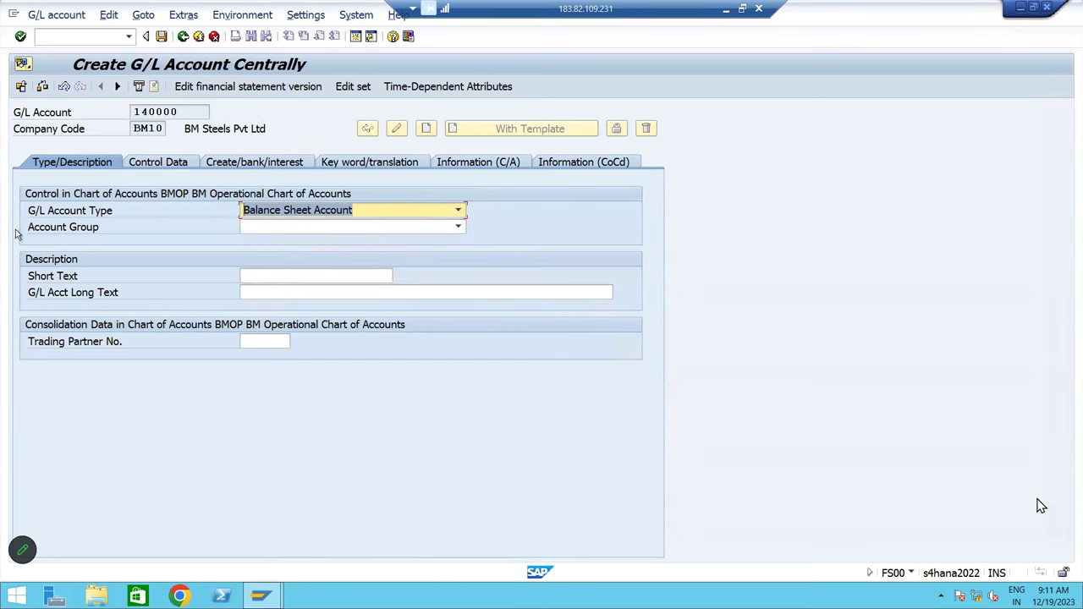
click(343, 226)
key(s)
key(s)
key(s)
key(s)
key(s)
key(s)
key(s)
key(s)
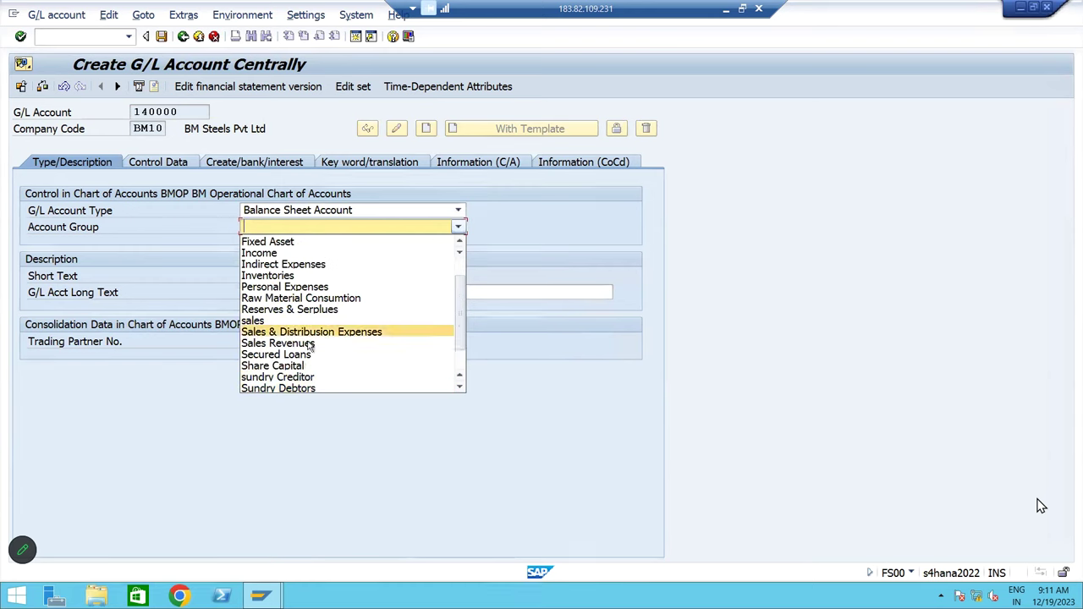
click(296, 378)
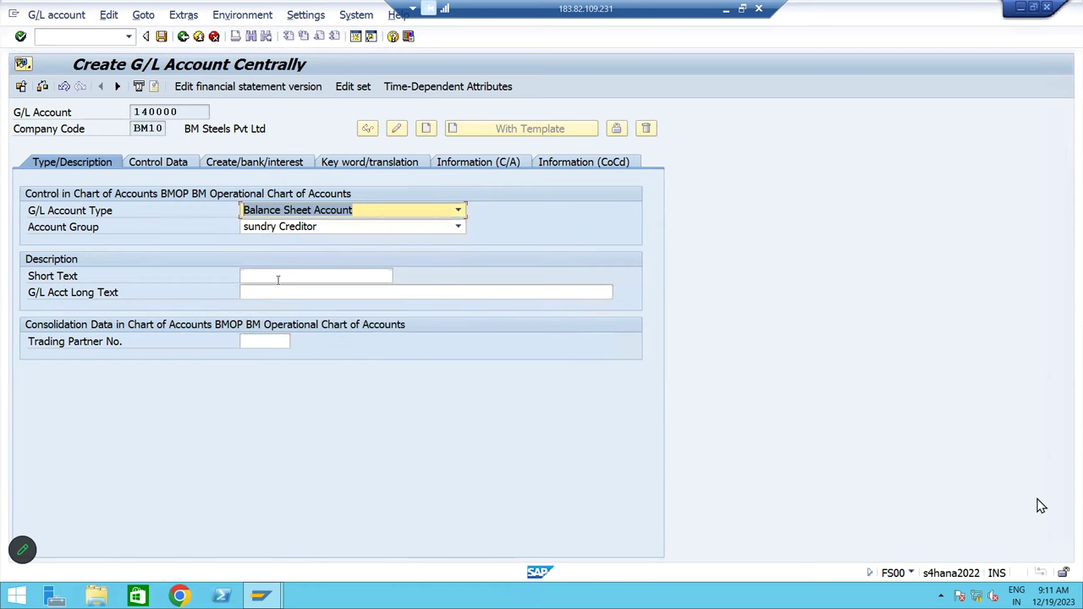
Enter 'Domestic Vendors A/c' as both the short text and the long text
click(275, 276)
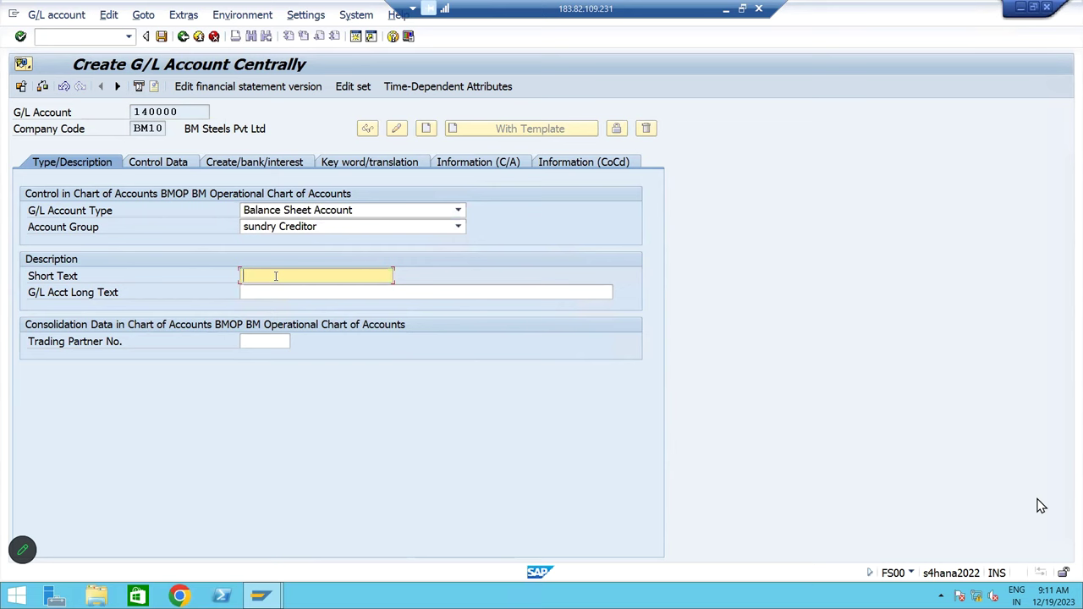
text(Domestic Vendros A/c)
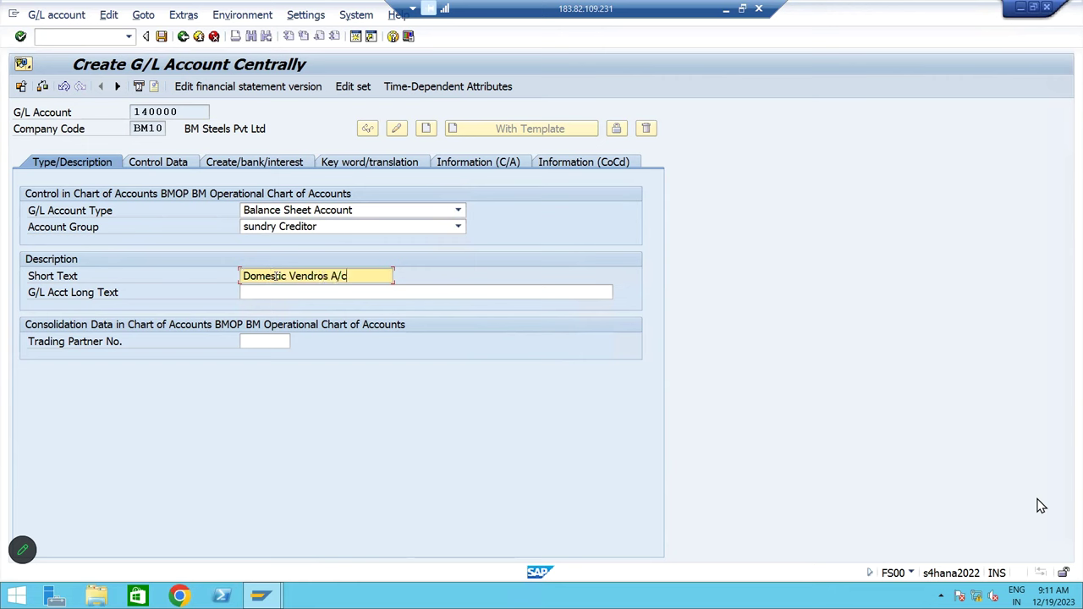
click(328, 276)
key(BackSpace)
key(BackSpace)
key(BackSpace)
key(BackSpace)
text(dors)
key(Tab)
key(shift+Tab)
key(Tab)
text(Domestic Vendors A/c)
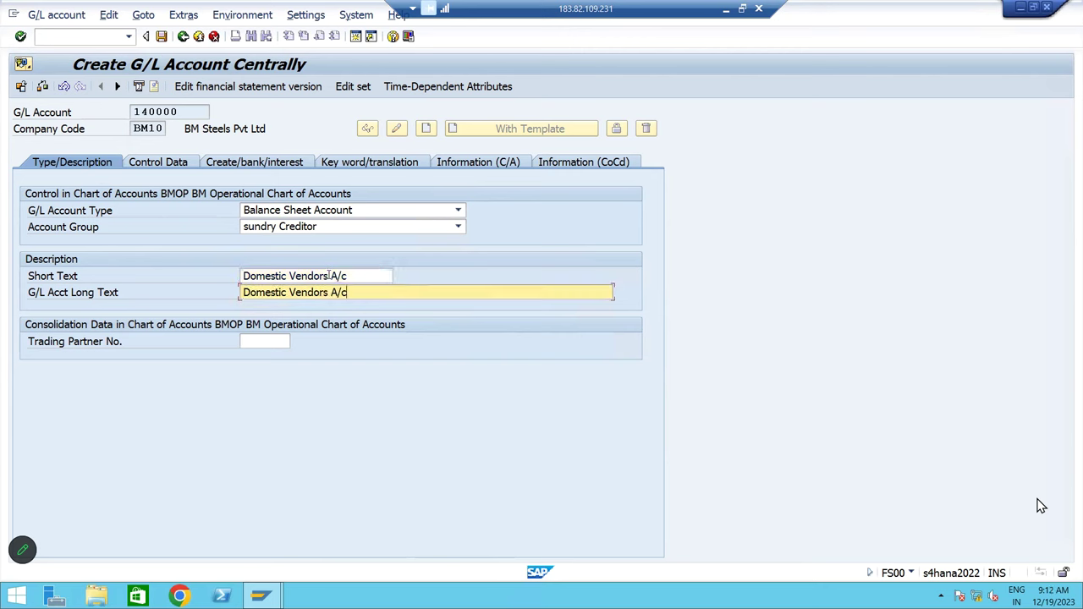
click(154, 165)
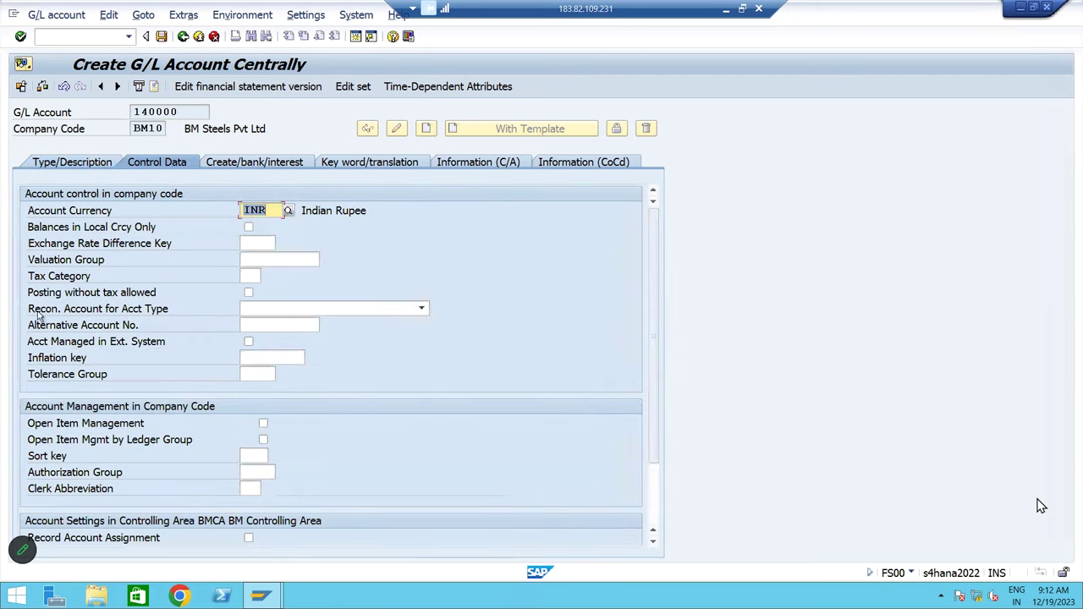
Set the reconciliation account type to Vendors and the sort key to 001
click(302, 311)
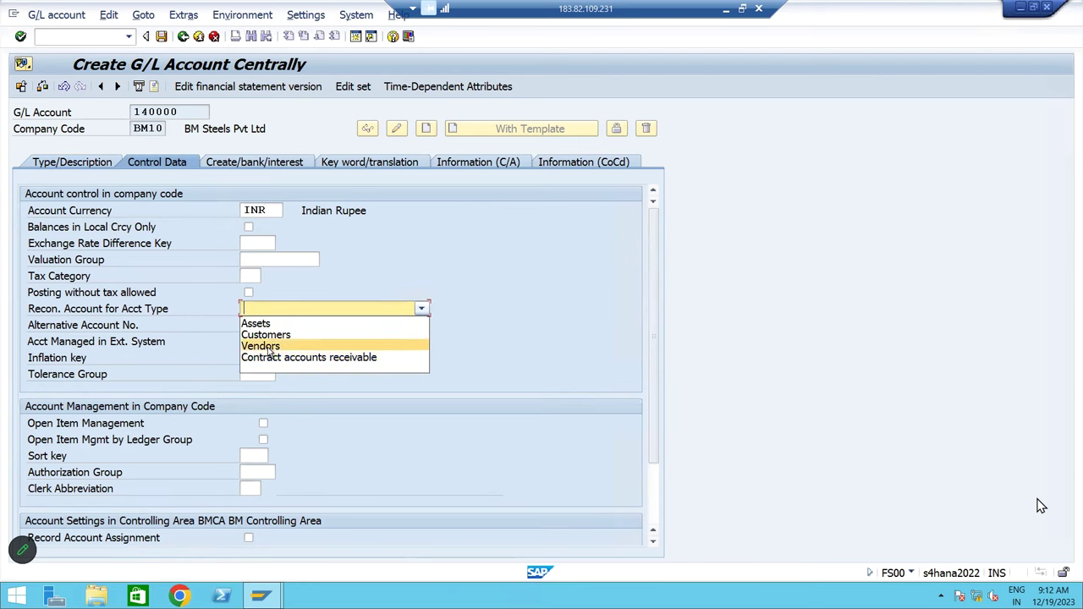
click(269, 348)
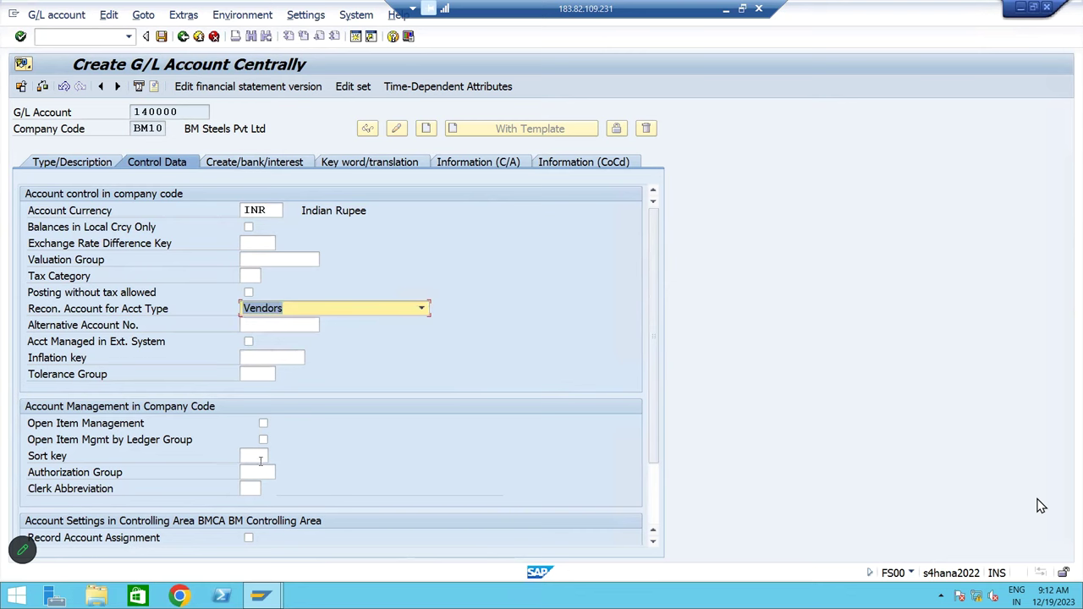
click(261, 458)
text(001)
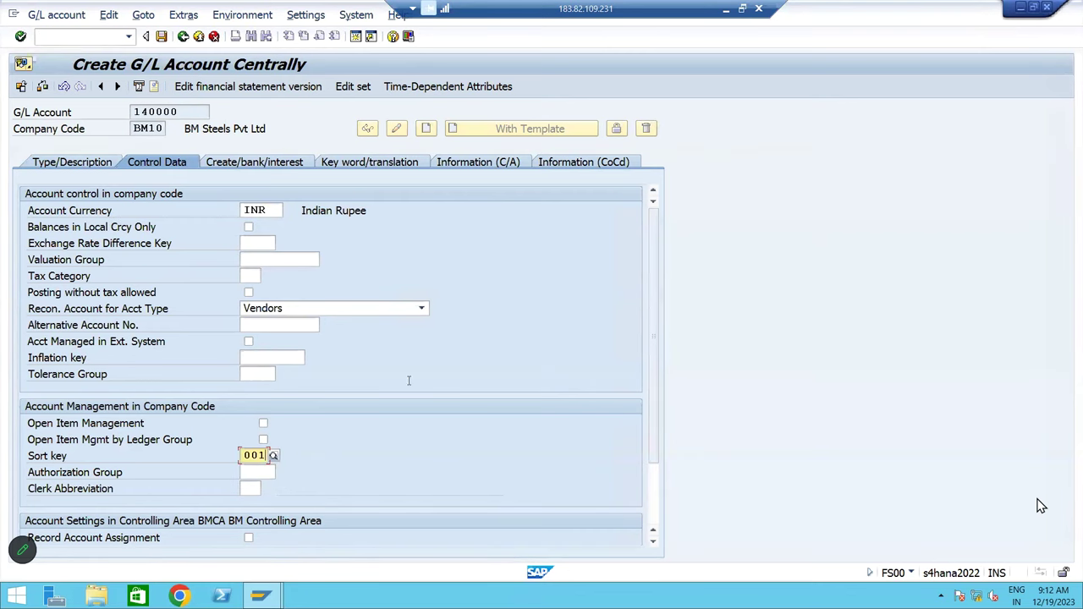
click(266, 167)
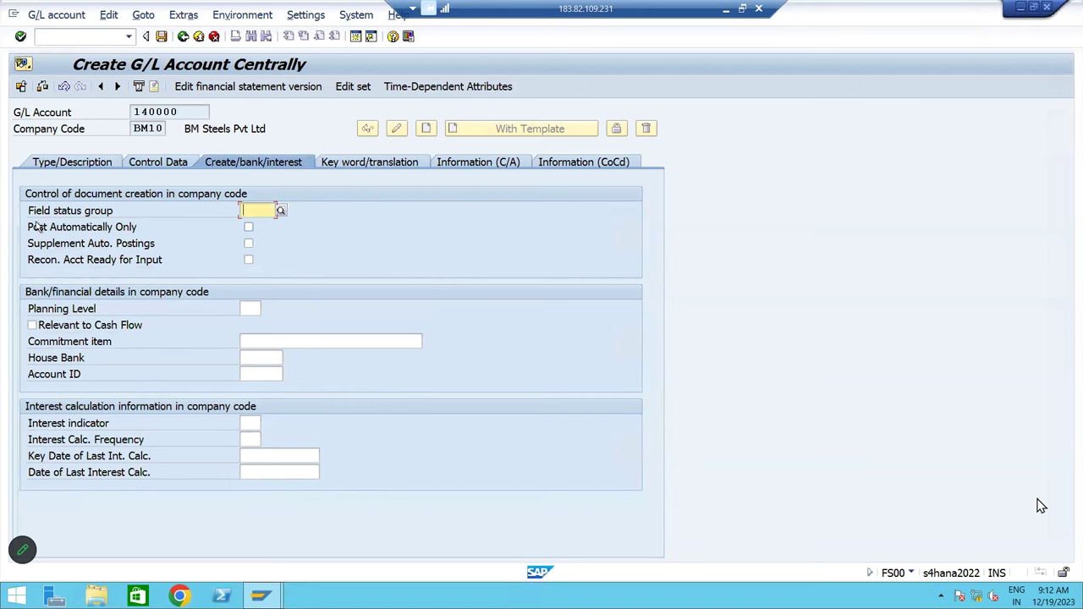
Assign field status group G067 (Reconciliation accounts) and save account 140000
click(245, 210)
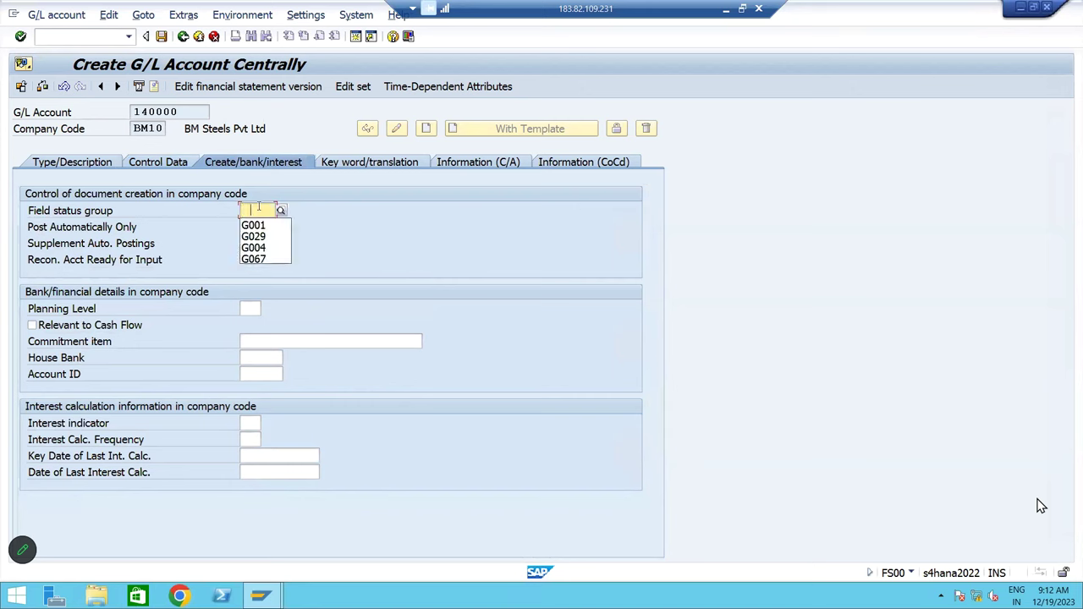
click(266, 224)
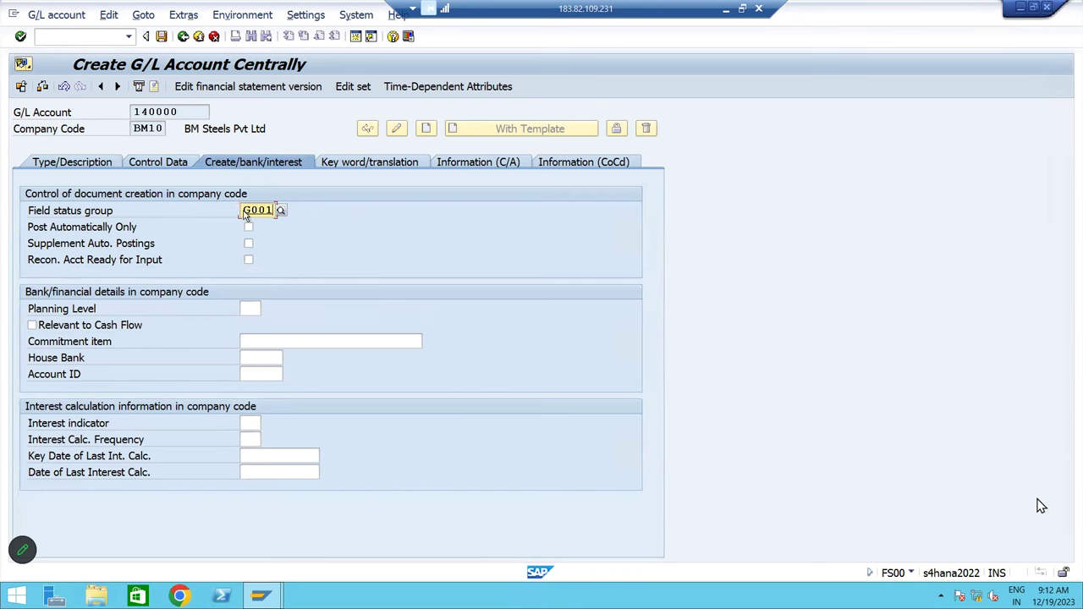
key(BackSpace)
key(BackSpace)
key(BackSpace)
key(BackSpace)
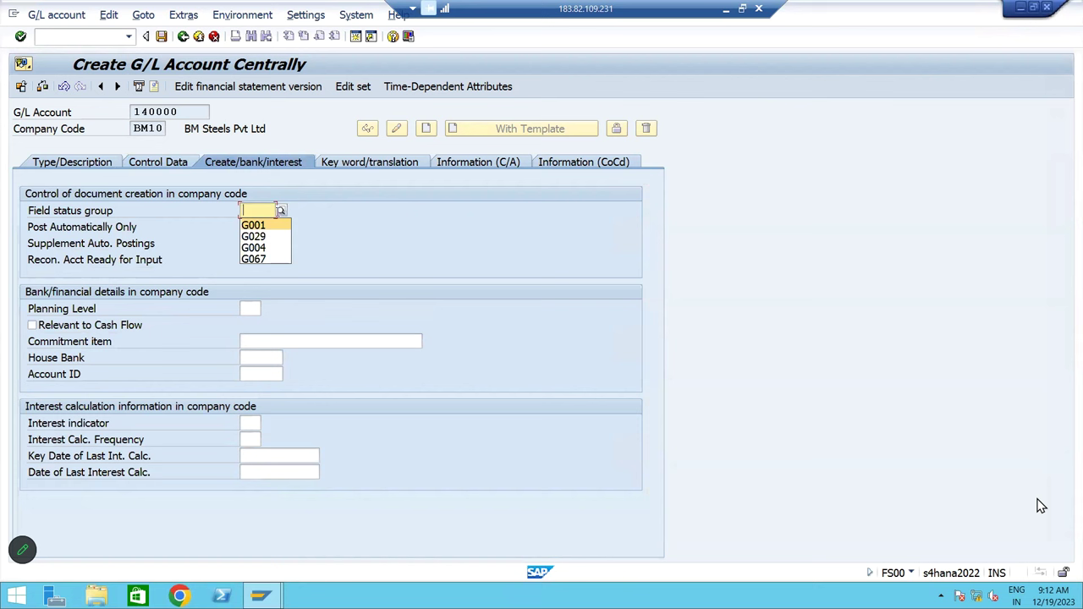
click(282, 211)
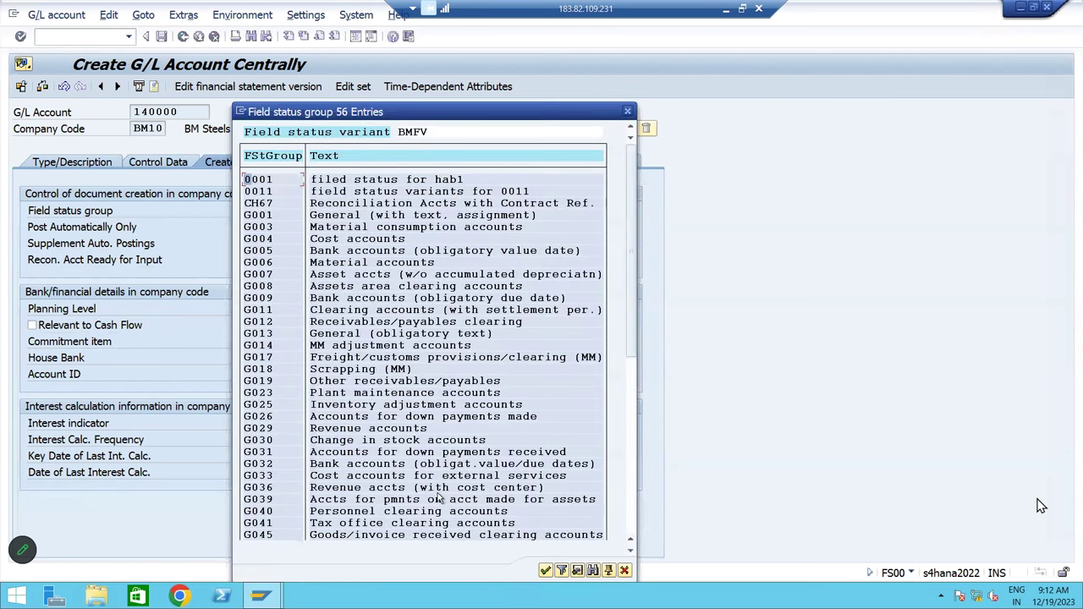
scroll(373, 484, down, 3)
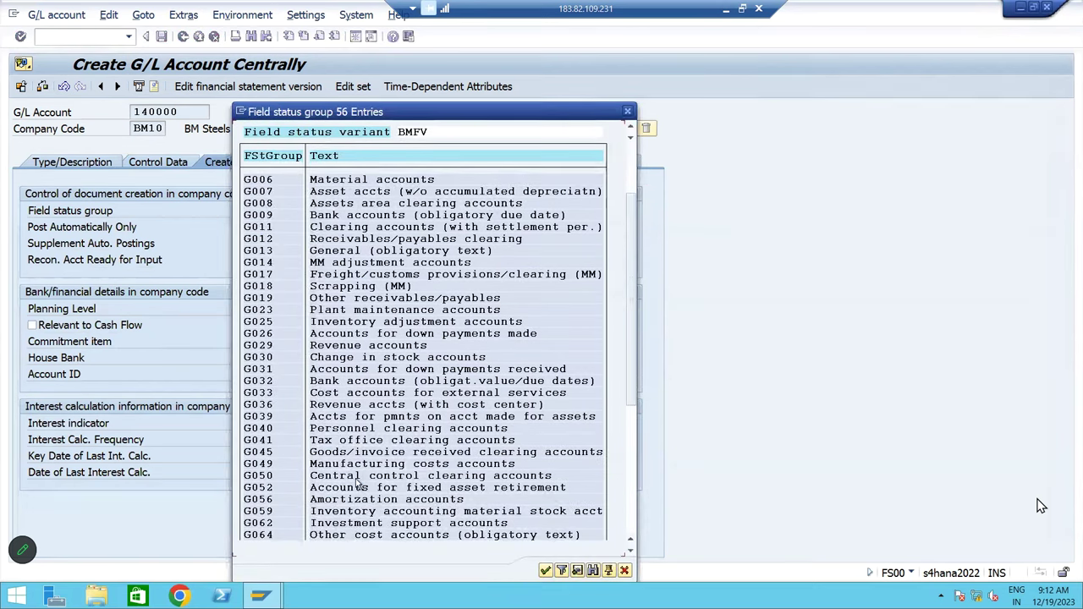
scroll(358, 483, down, 5)
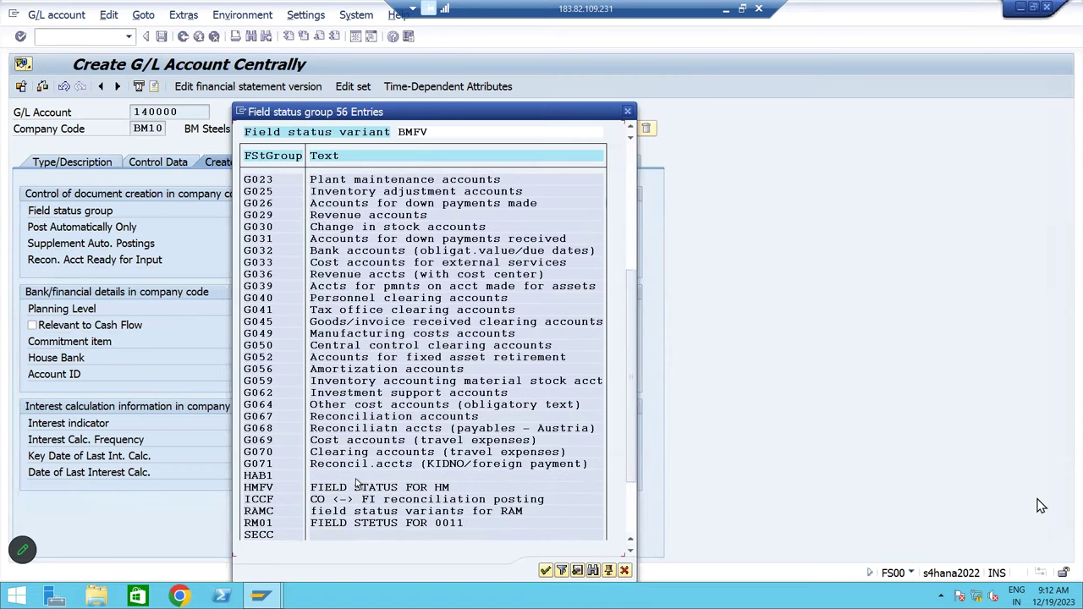
click(256, 418)
double_click(268, 420)
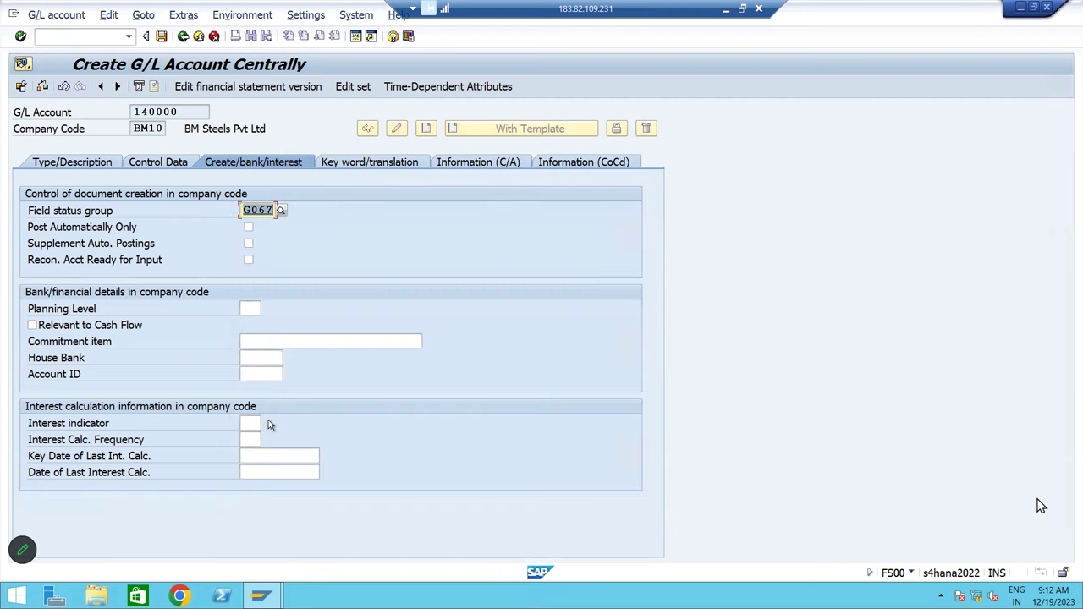
key(ctrl+Page_Down)
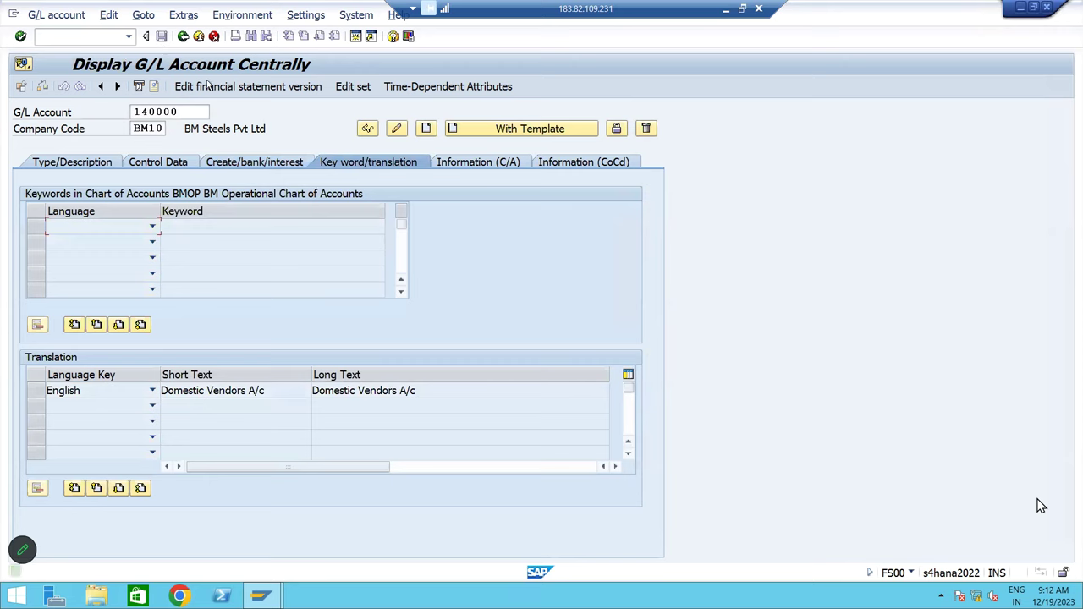
Check saved account 140000 in BM10 and its 'Domestic Vendors A/c' short and long text
click(264, 163)
click(78, 163)
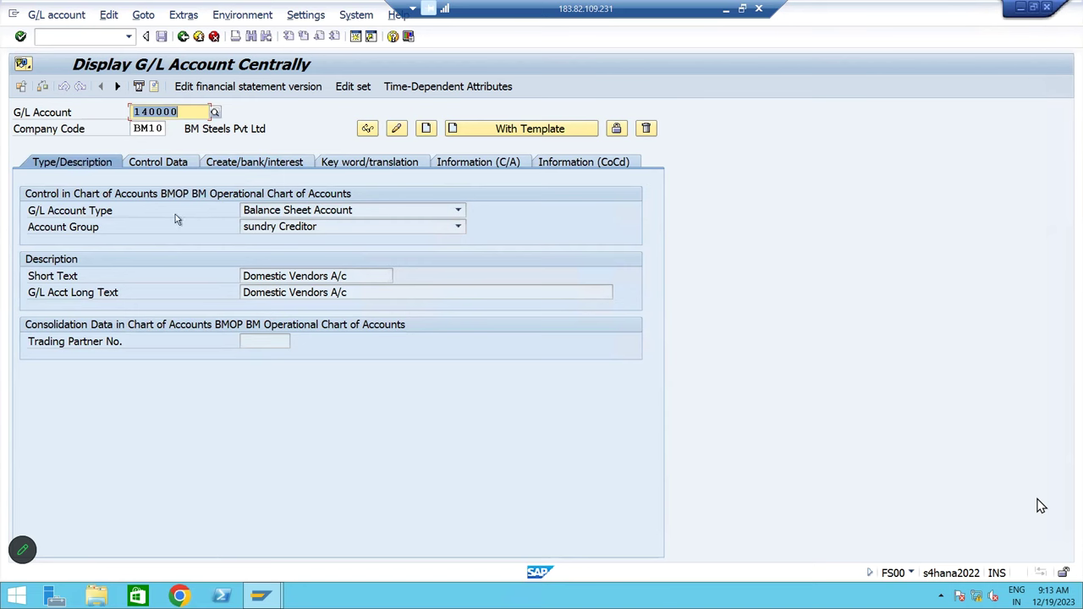
click(138, 112)
key(shift+End)
key(Tab)
key(shift+End)
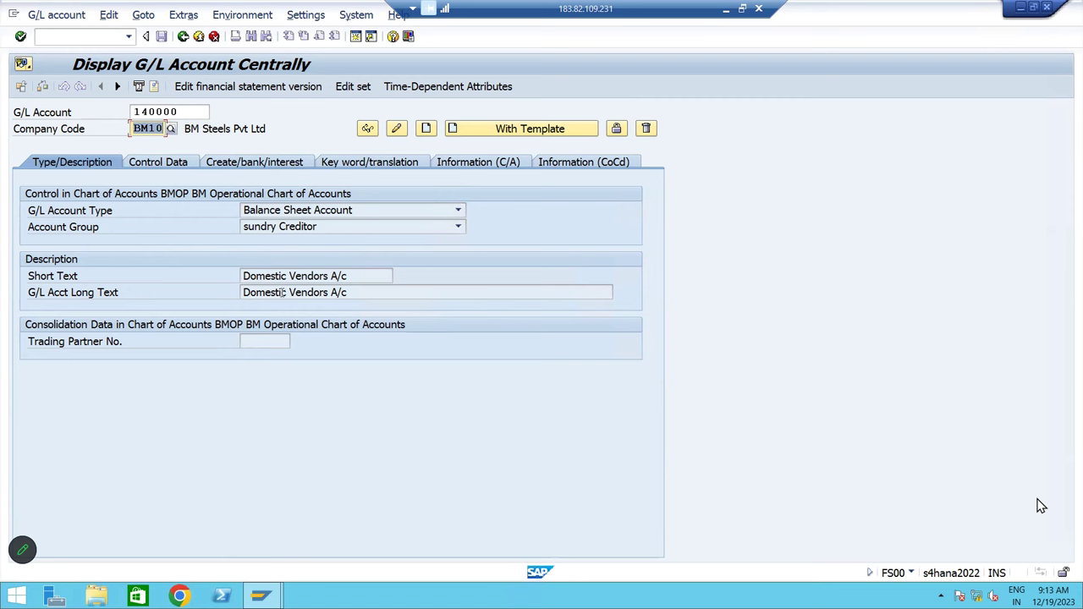
drag(342, 276, 242, 277)
click(331, 293)
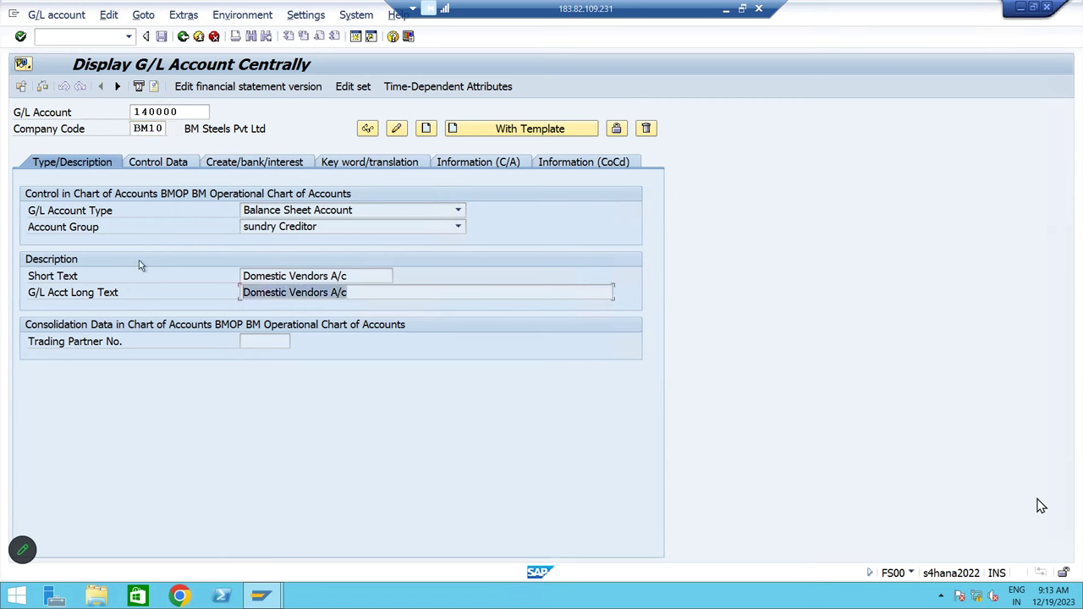
Verify the saved sort key 001 and field status group G067
click(154, 164)
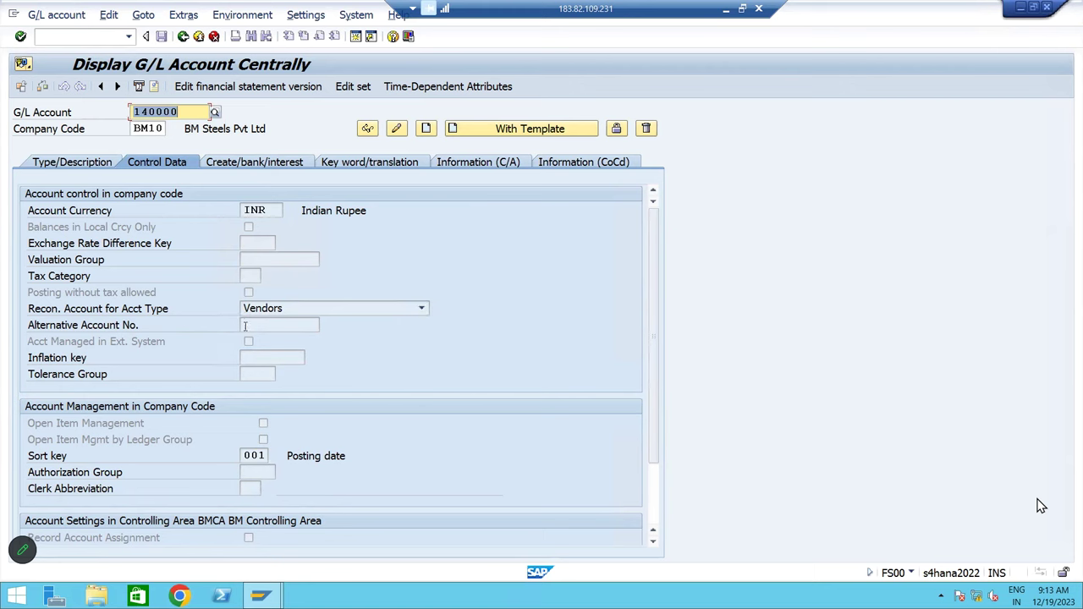
click(259, 455)
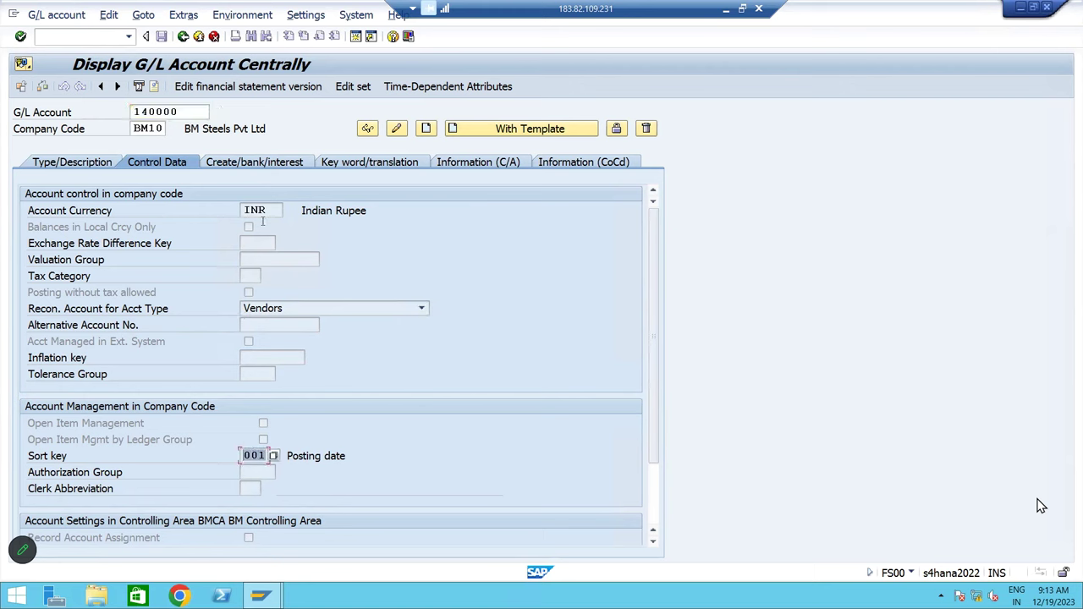
click(247, 163)
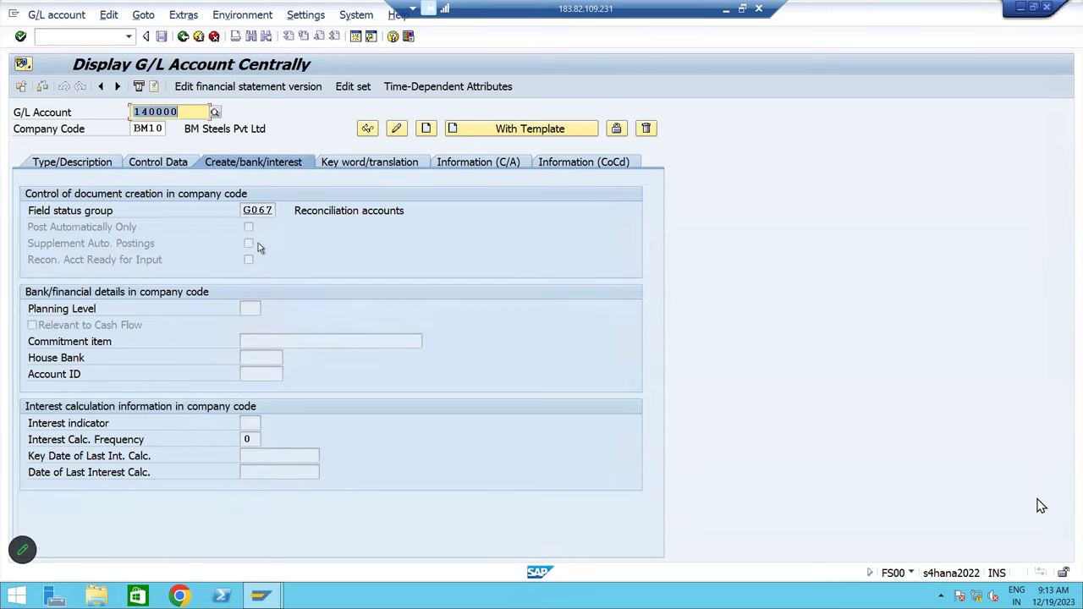
double_click(257, 210)
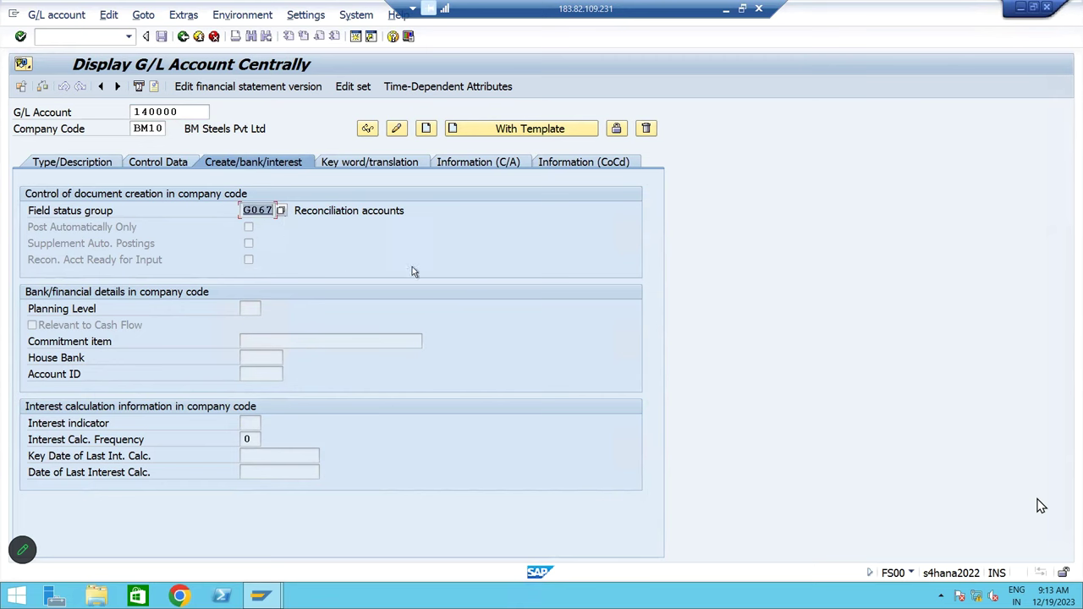
Log 140000 'Domestic Vendors' in cell N26 of the Excel planning sheet
click(725, 10)
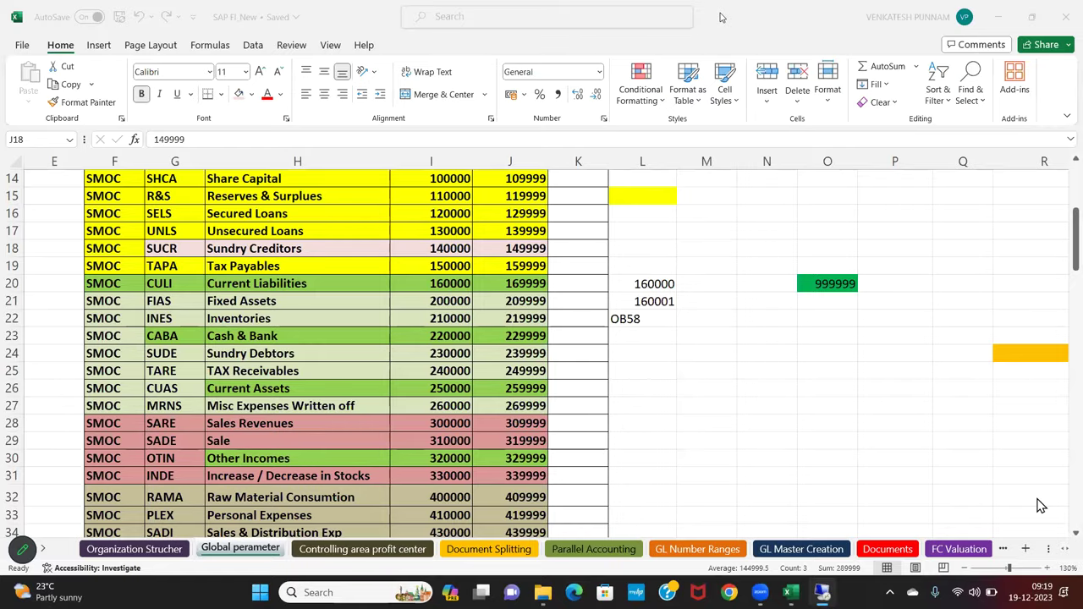
drag(702, 349, 742, 372)
click(756, 388)
text(1)
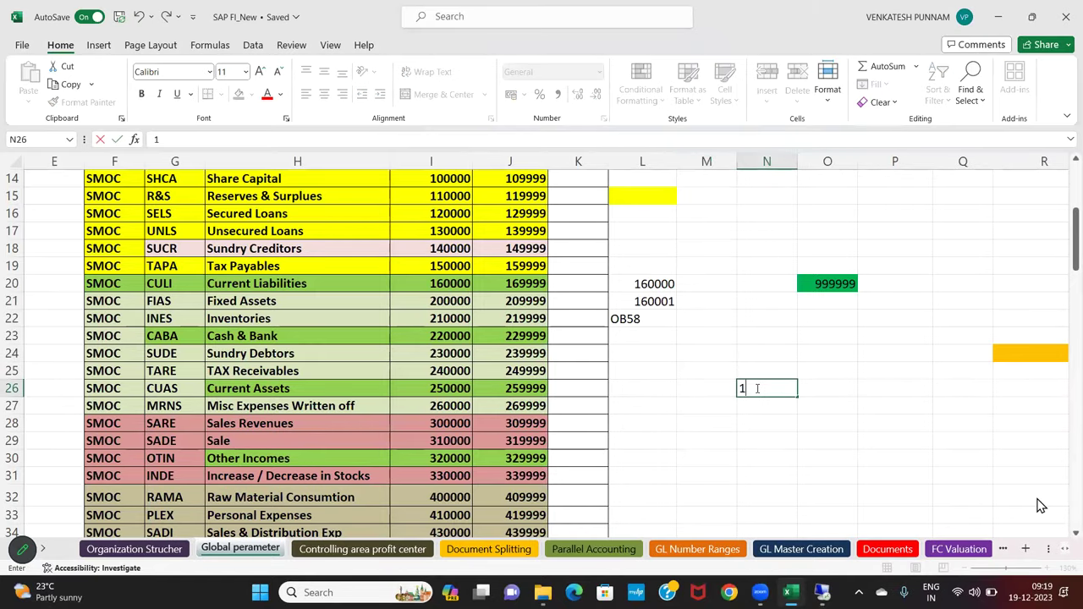
text(40000)
key(Tab)
text(Domes)
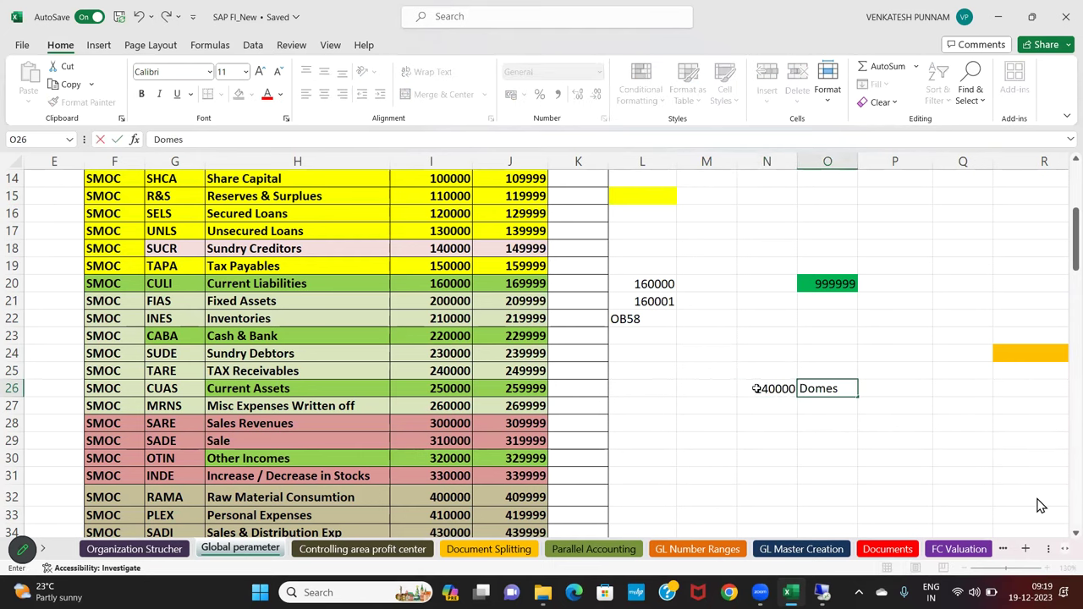
text(tic Vendors)
key(Return)
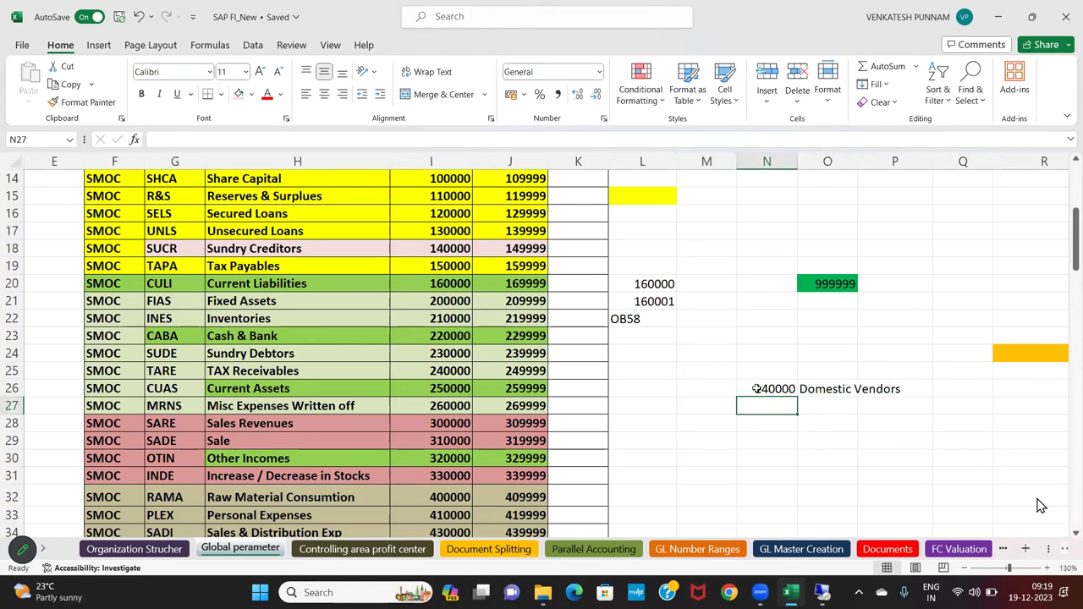
Record 140001 'Foreign Vendors' in N30 and O30, then return to SAP
scroll(781, 462, down, 1)
click(771, 407)
text(14)
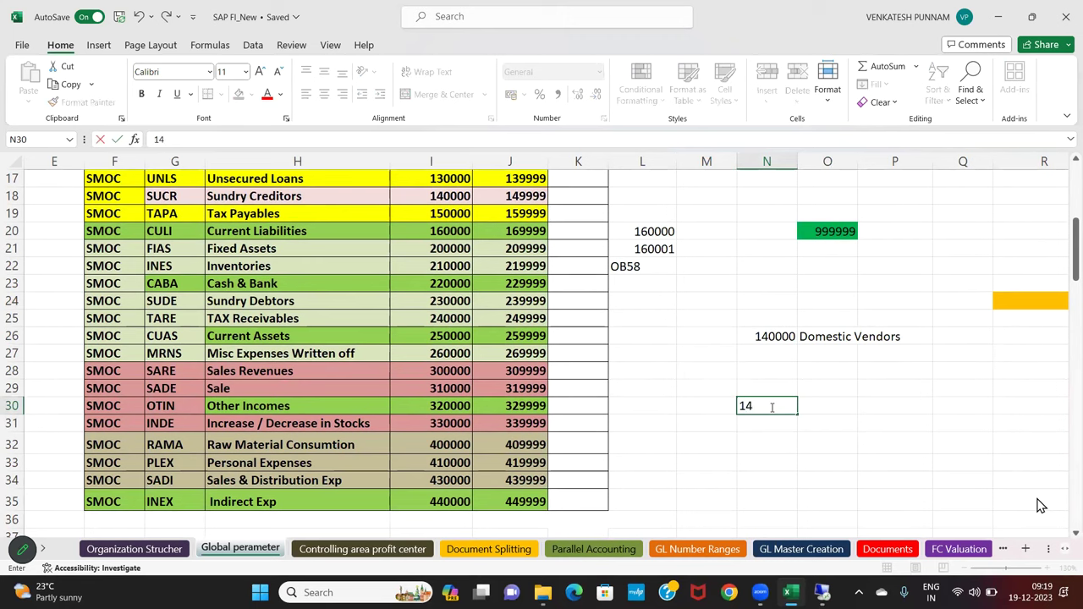
text(0000)
key(BackSpace)
text(1)
key(Tab)
text(F)
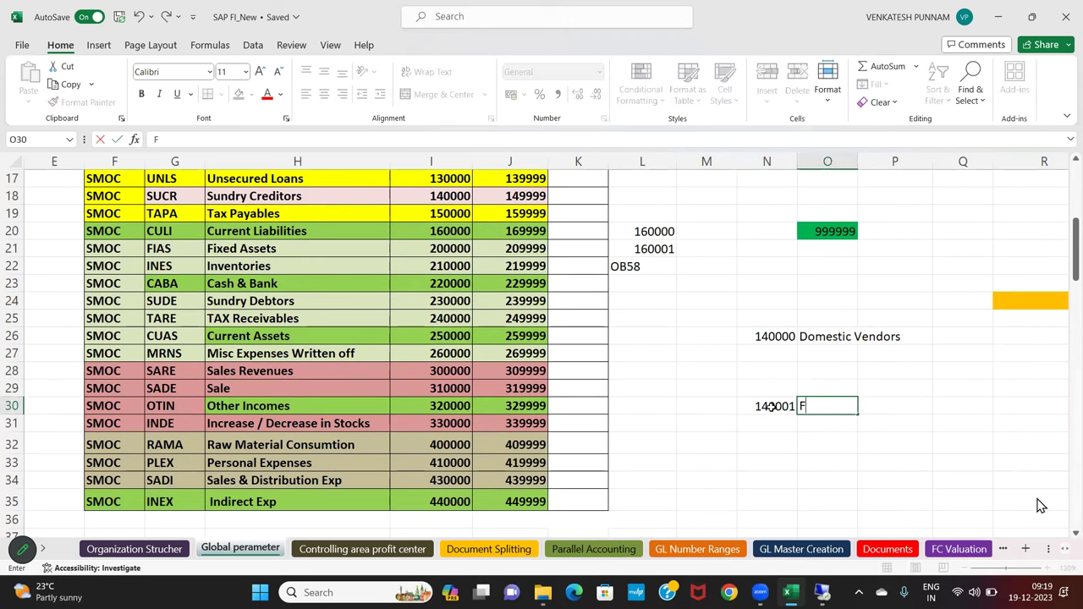
text(oreign Vendors)
key(Return)
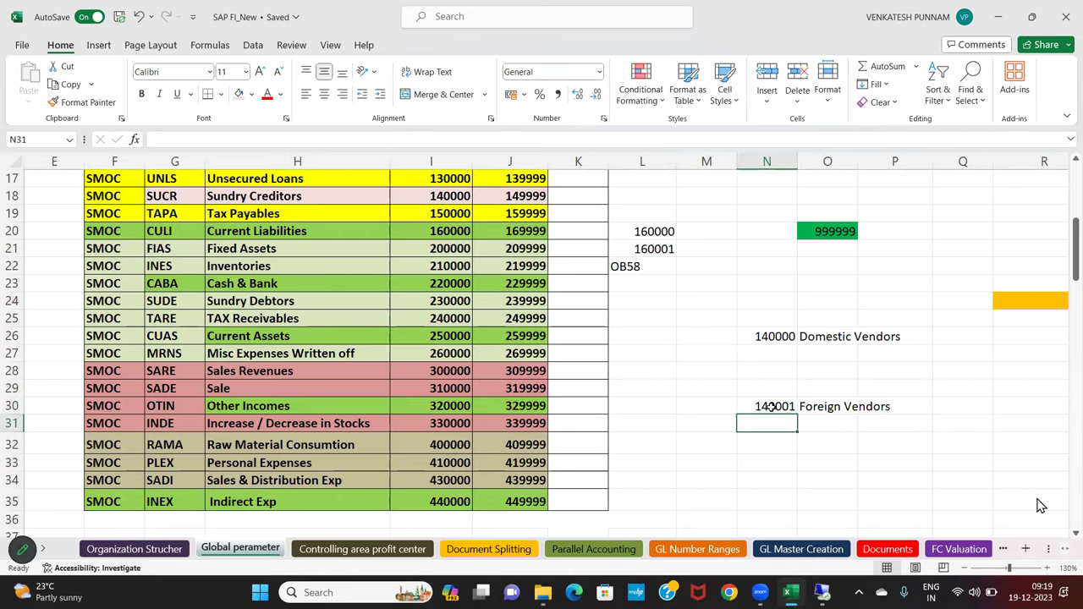
key(alt+Tab)
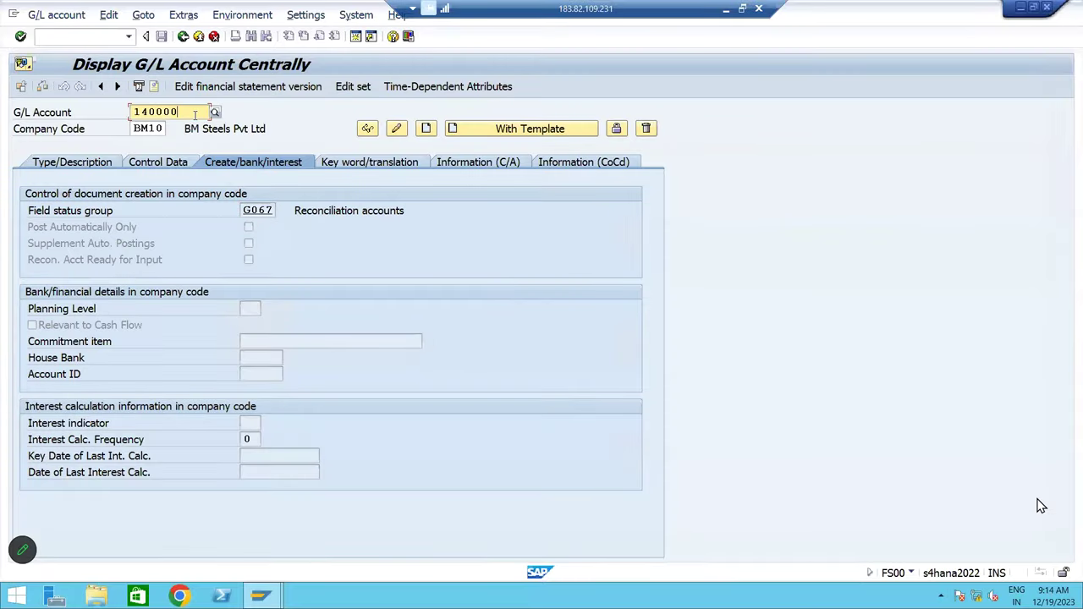
Try account number 140001, then revert to 140000 and load its details
key(BackSpace)
key(BackSpace)
key(BackSpace)
key(BackSpace)
key(BackSpace)
key(BackSpace)
text(1)
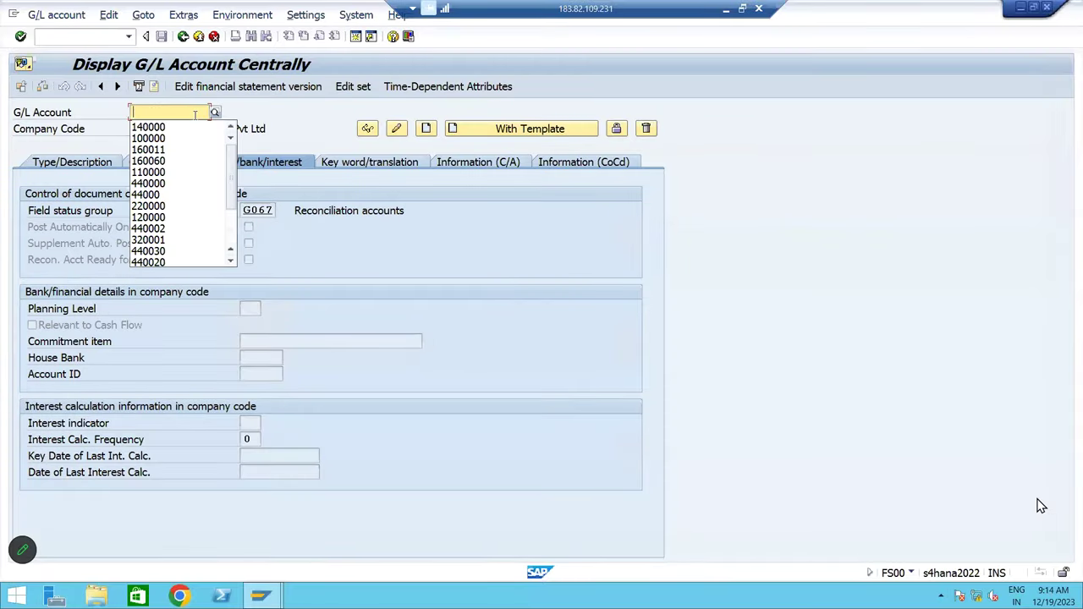
text(400)
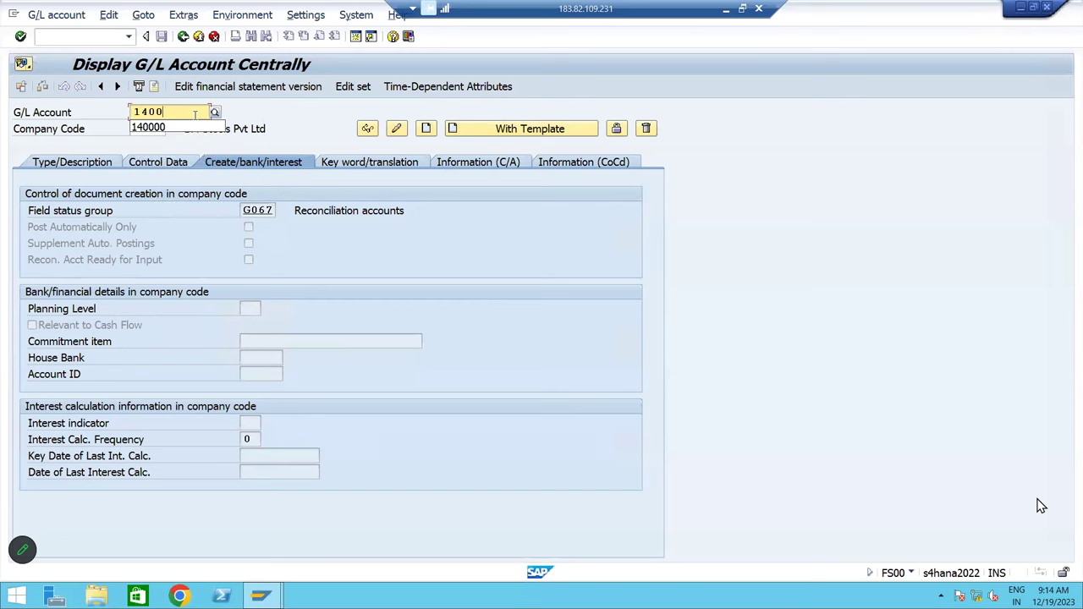
text(01)
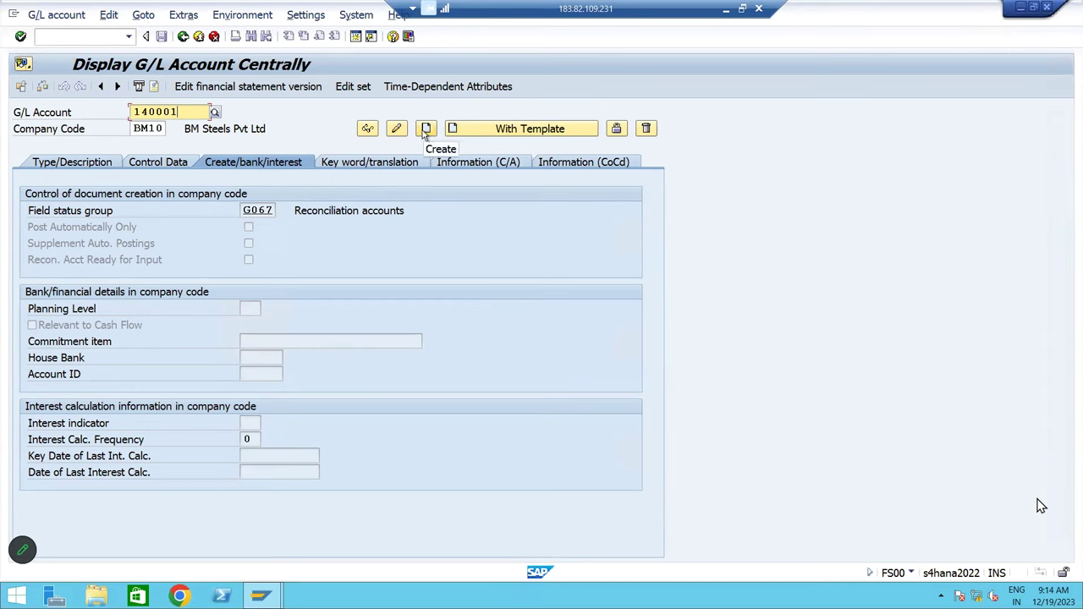
key(BackSpace)
text(0)
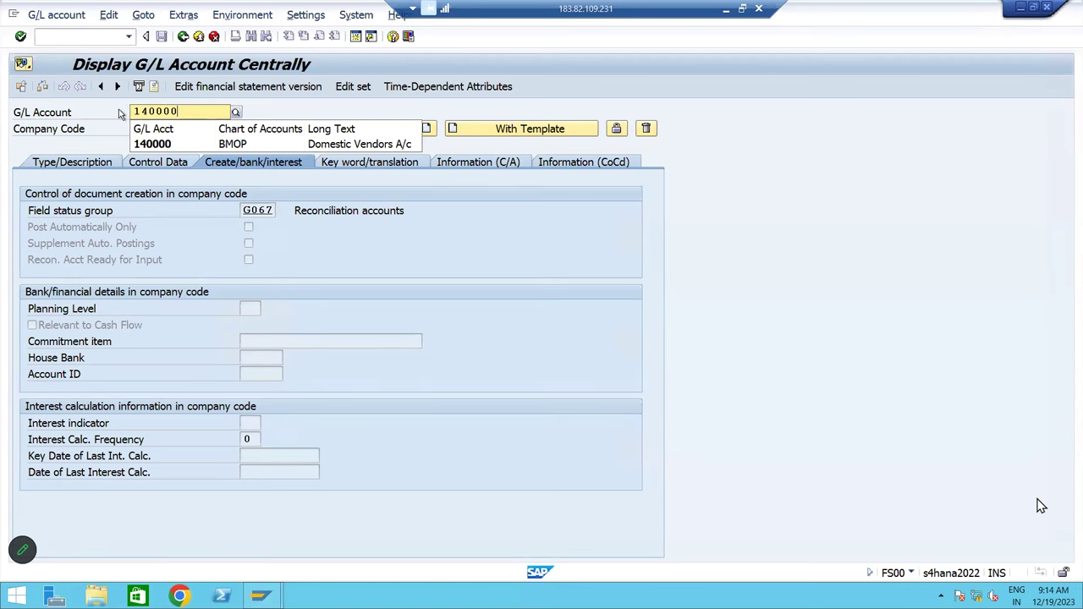
click(155, 144)
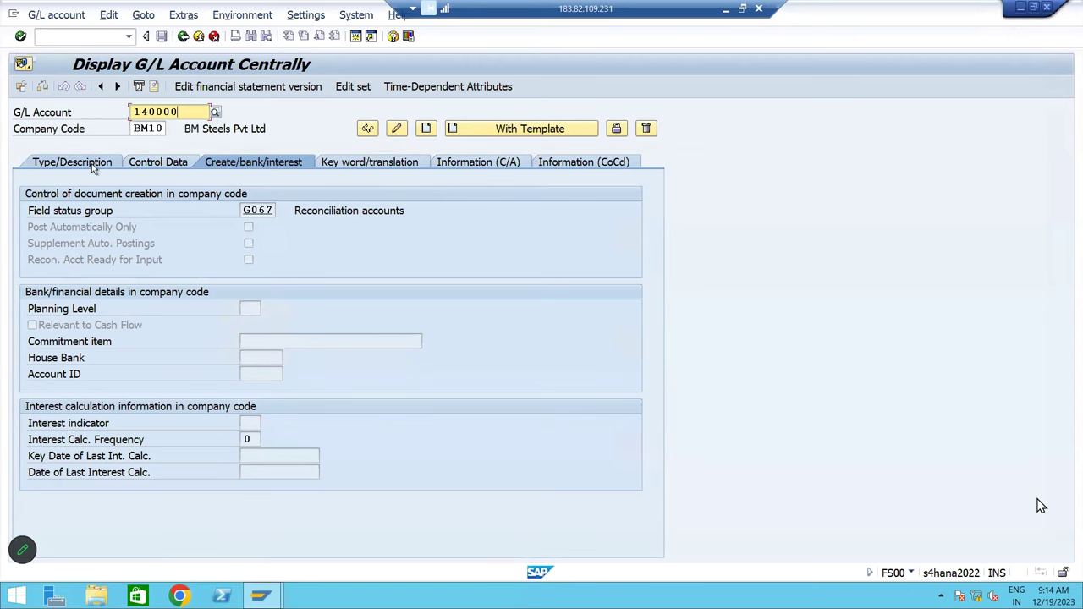
click(95, 163)
Review 140000's Control Data, Create/bank/interest and Type/Description tabs, then enter account 140001
click(158, 161)
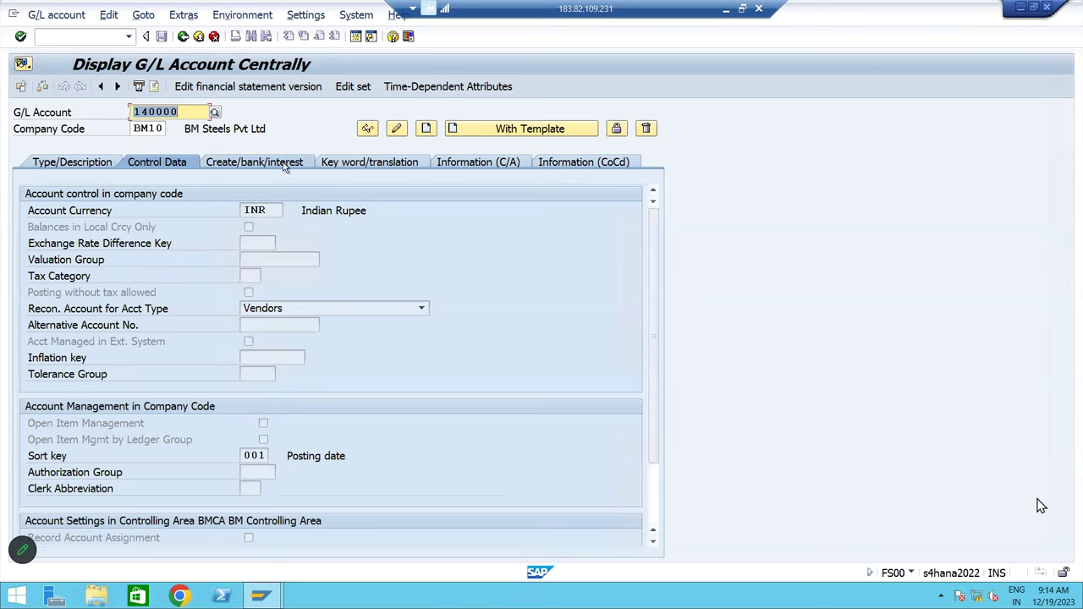
click(279, 163)
click(95, 162)
click(194, 112)
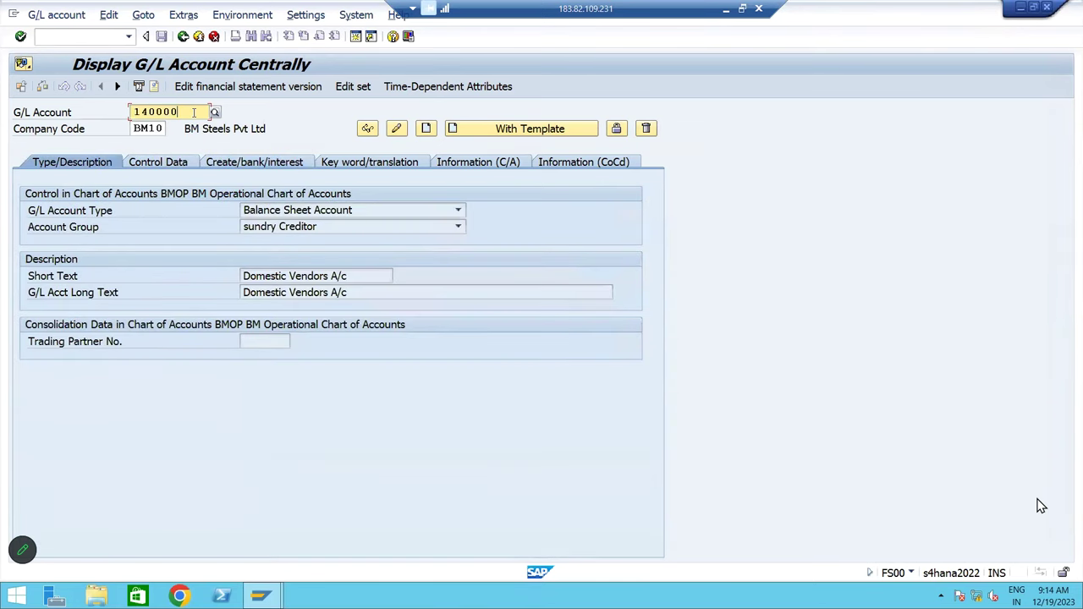
key(BackSpace)
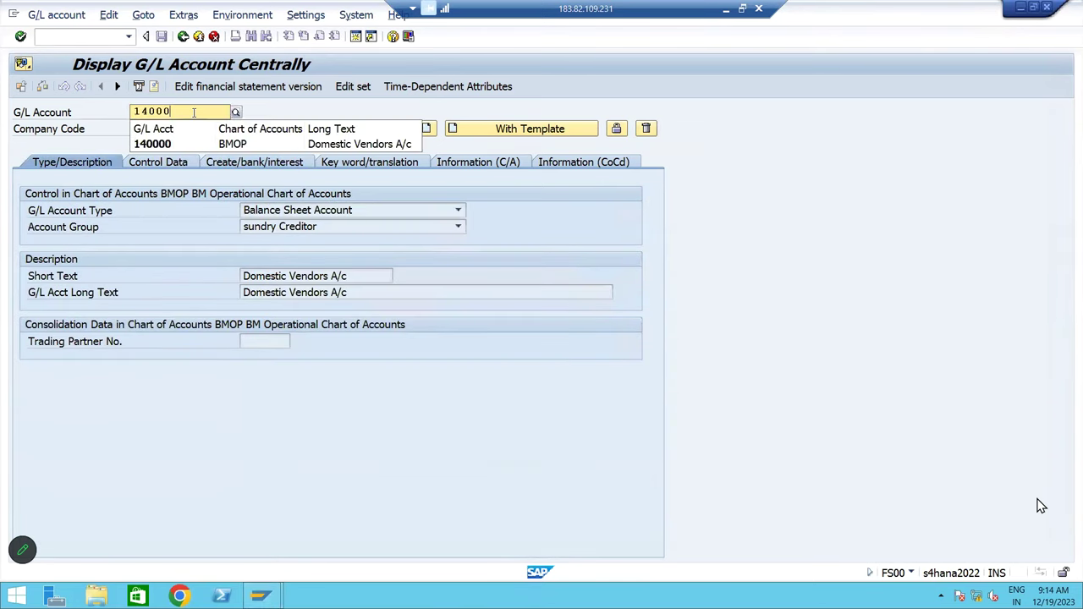
text(1)
key(Tab)
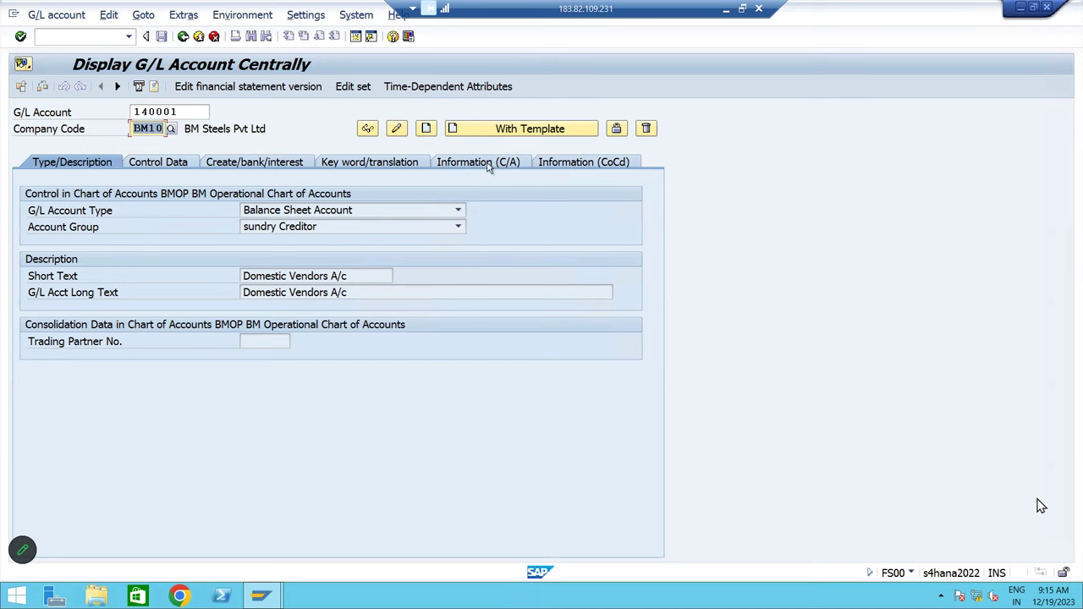
Use reference account 140000 in company code BM10 as the template for account 140001
click(494, 133)
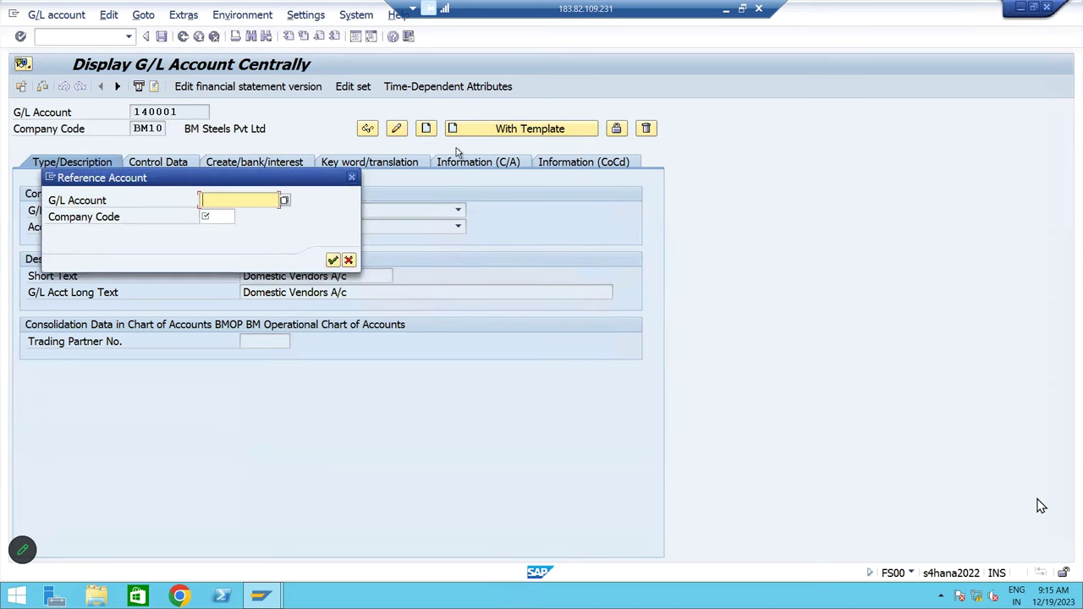
text(140000)
key(Tab)
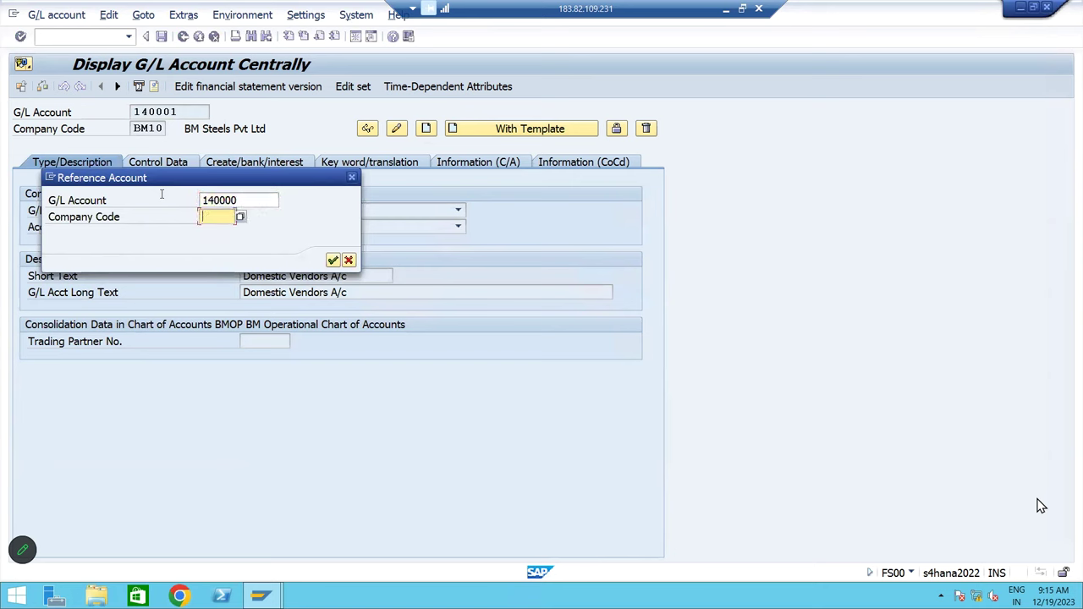
text(bm)
key(BackSpace)
key(BackSpace)
text(BM10)
click(332, 260)
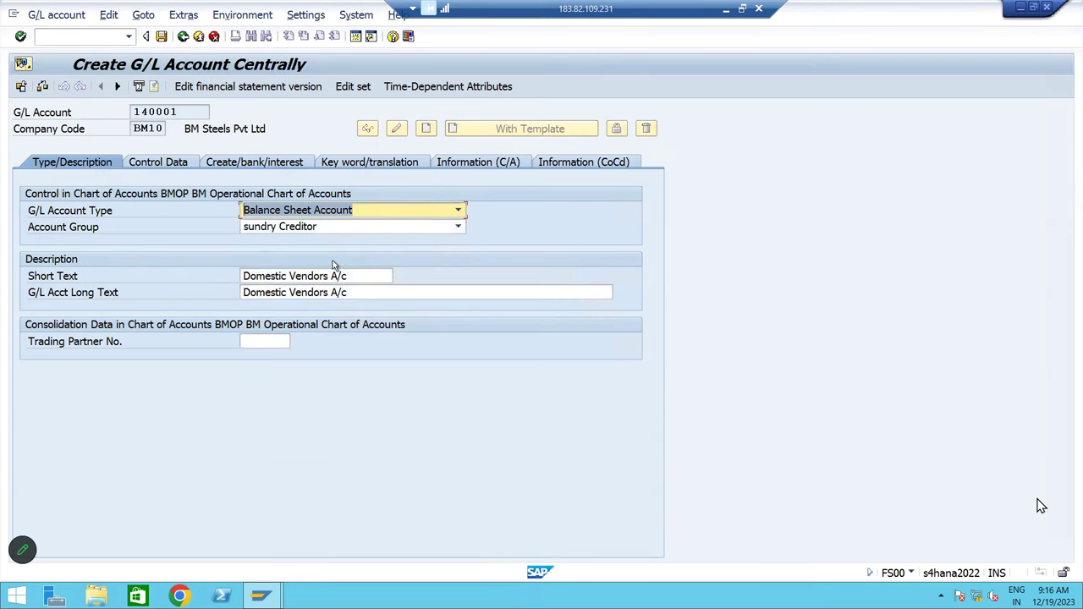
Change the short and long texts of account 140001 to Foreign Vendors A/c
click(286, 278)
key(BackSpace)
key(BackSpace)
key(BackSpace)
key(BackSpace)
key(BackSpace)
key(BackSpace)
key(BackSpace)
key(BackSpace)
text(fORE)
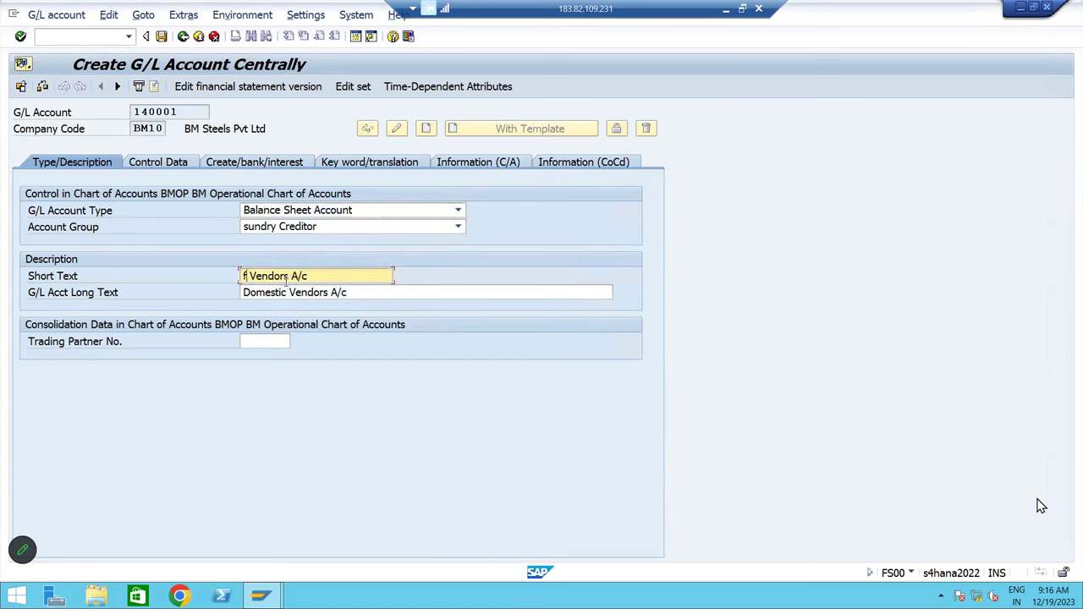
key(BackSpace)
key(BackSpace)
key(BackSpace)
text(oreign)
key(Tab)
key(shift+Tab)
key(Tab)
text(Foreign Vendors A/c)
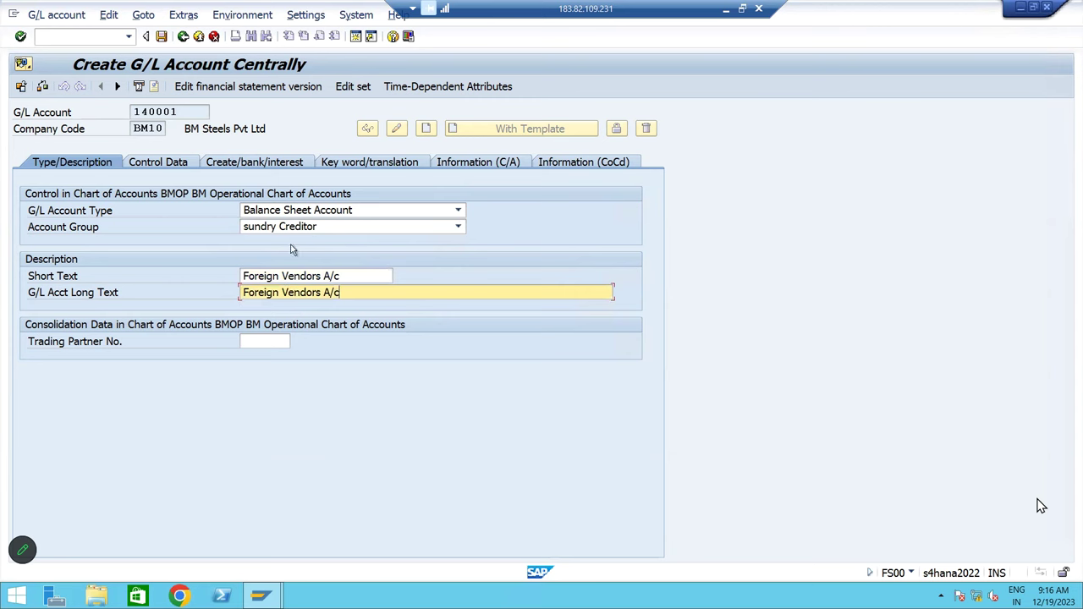
Review the copied control data and field status group, then save account 140001
click(165, 163)
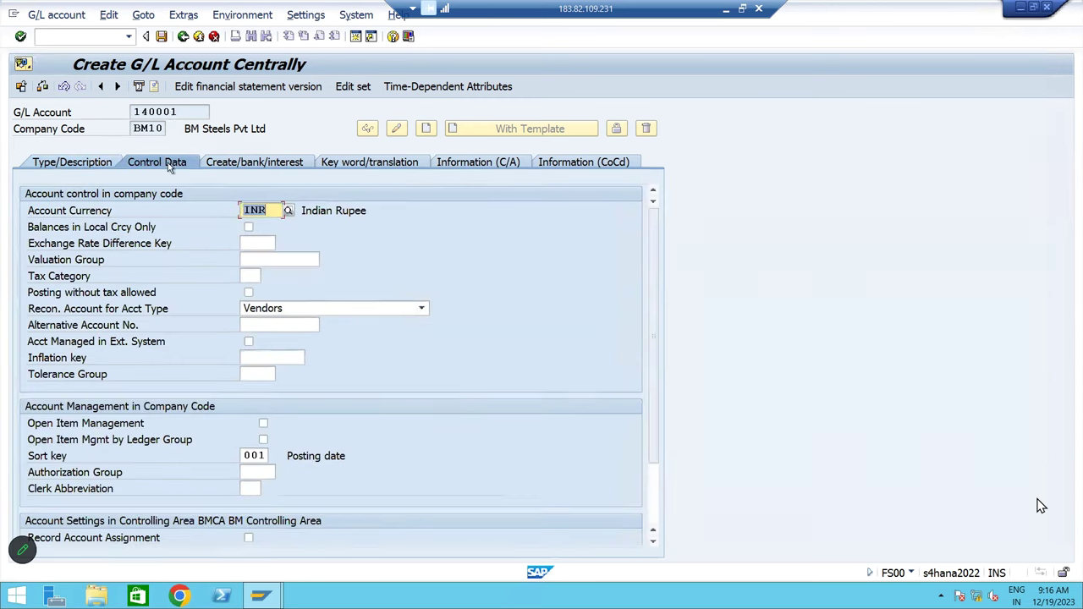
click(239, 163)
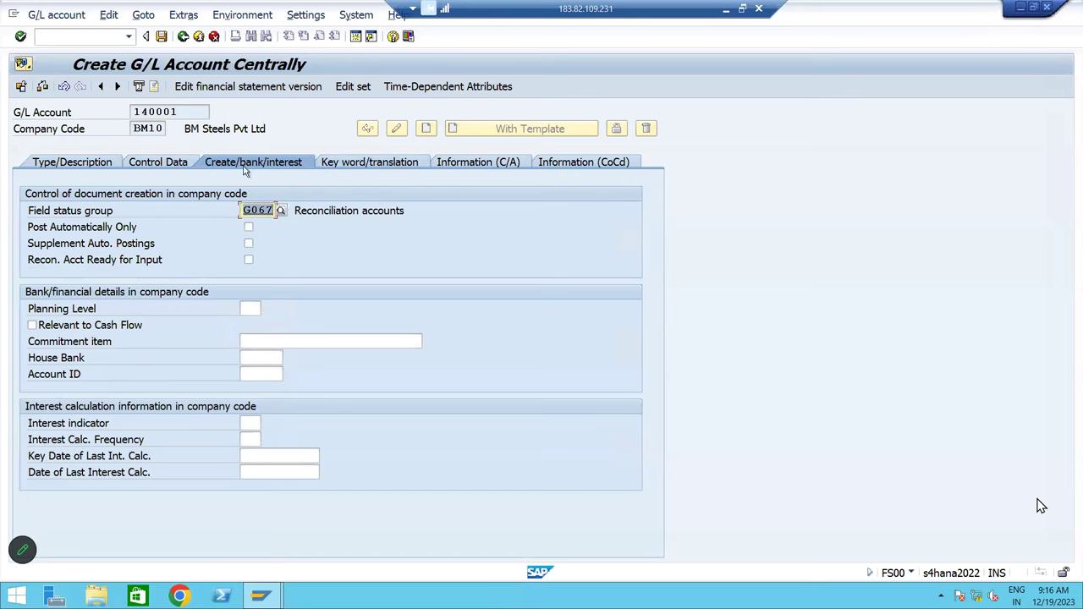
click(168, 163)
click(72, 161)
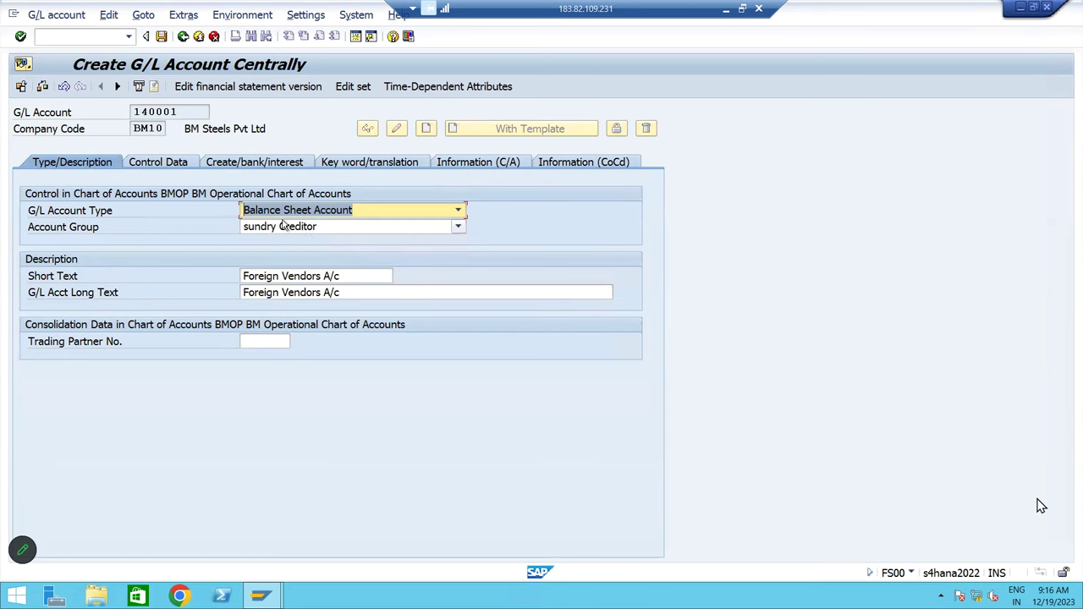
click(168, 167)
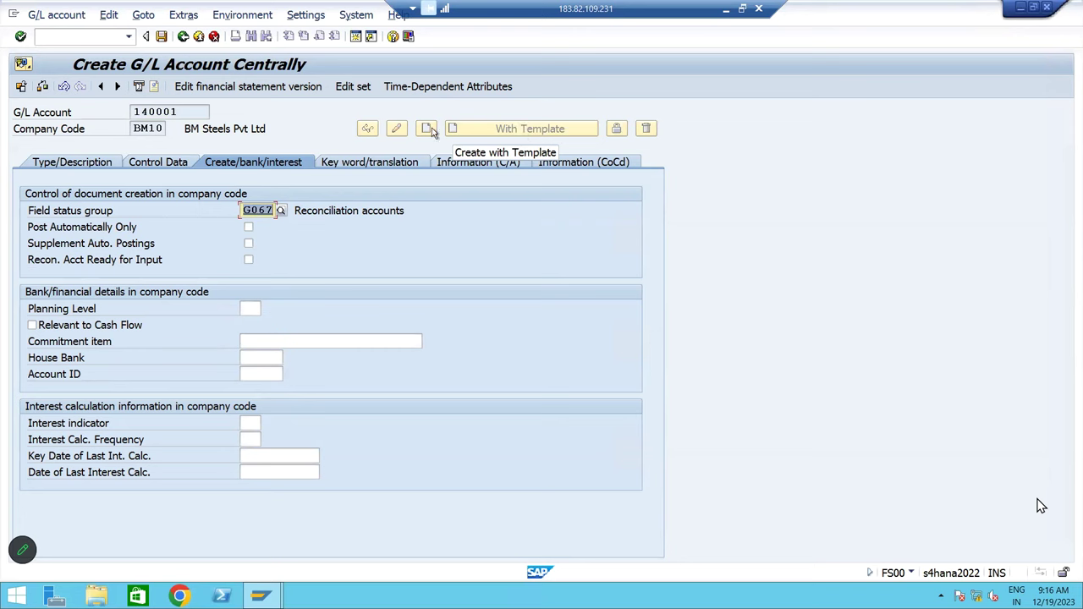
click(161, 37)
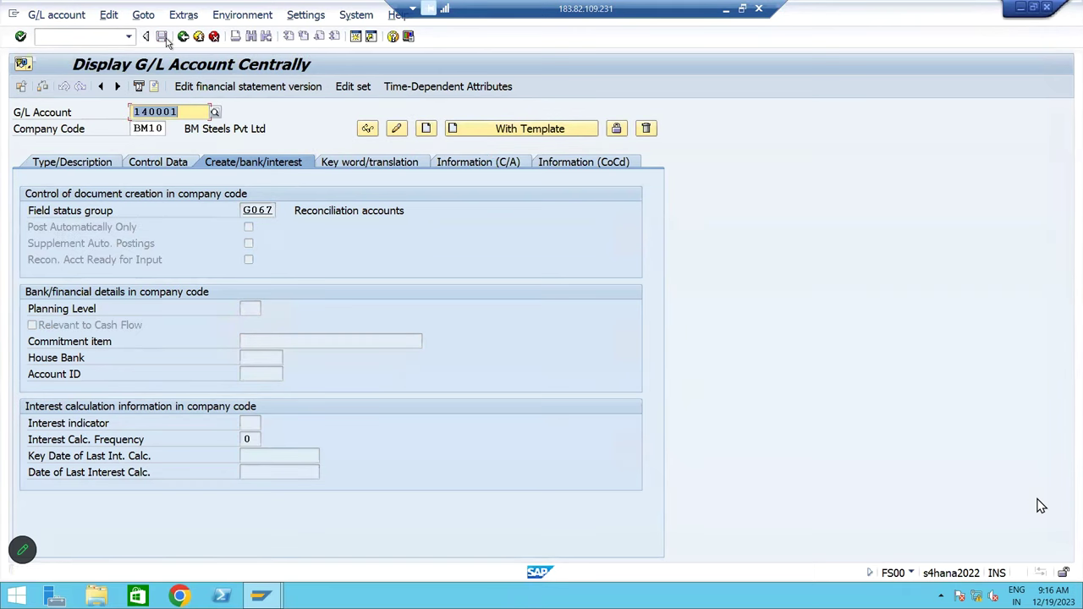
click(85, 163)
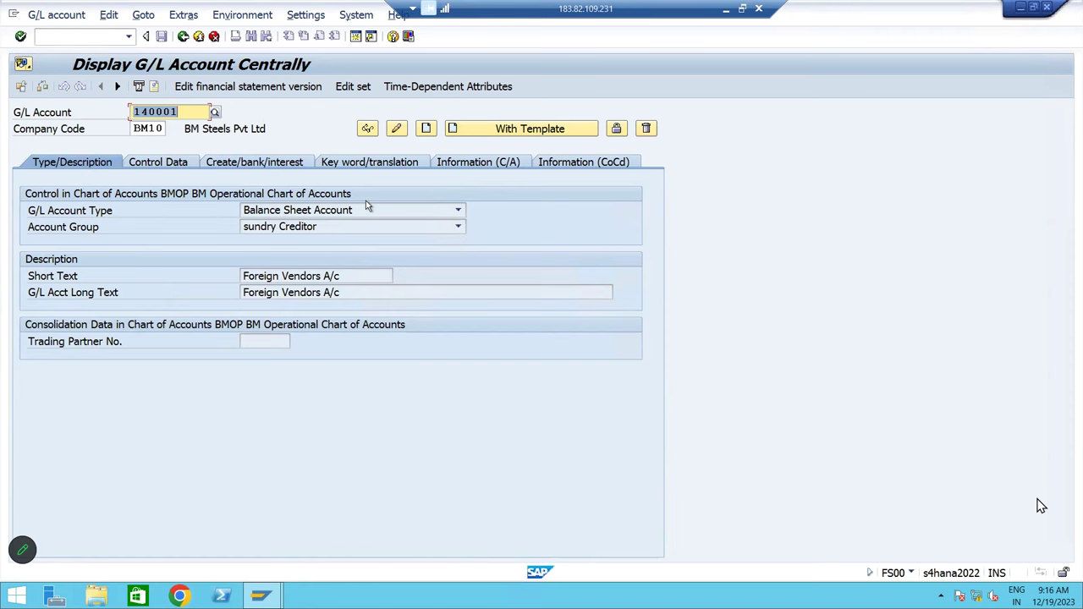
click(732, 15)
Enter 140002 in N32 and the label Invetory Vendors in O32
click(745, 404)
scroll(761, 427, down, 1)
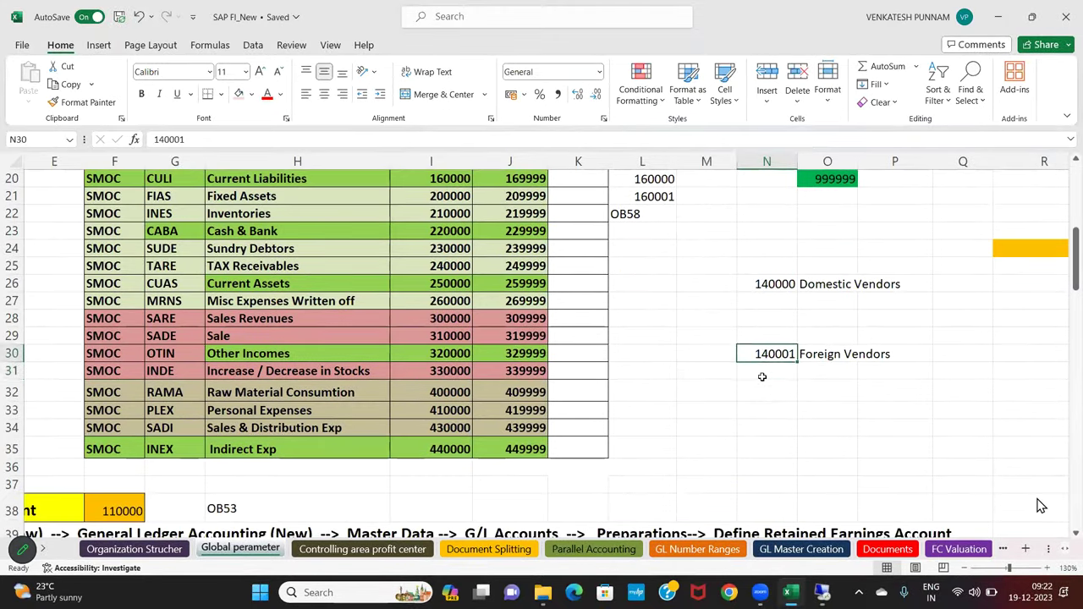
click(762, 376)
click(767, 387)
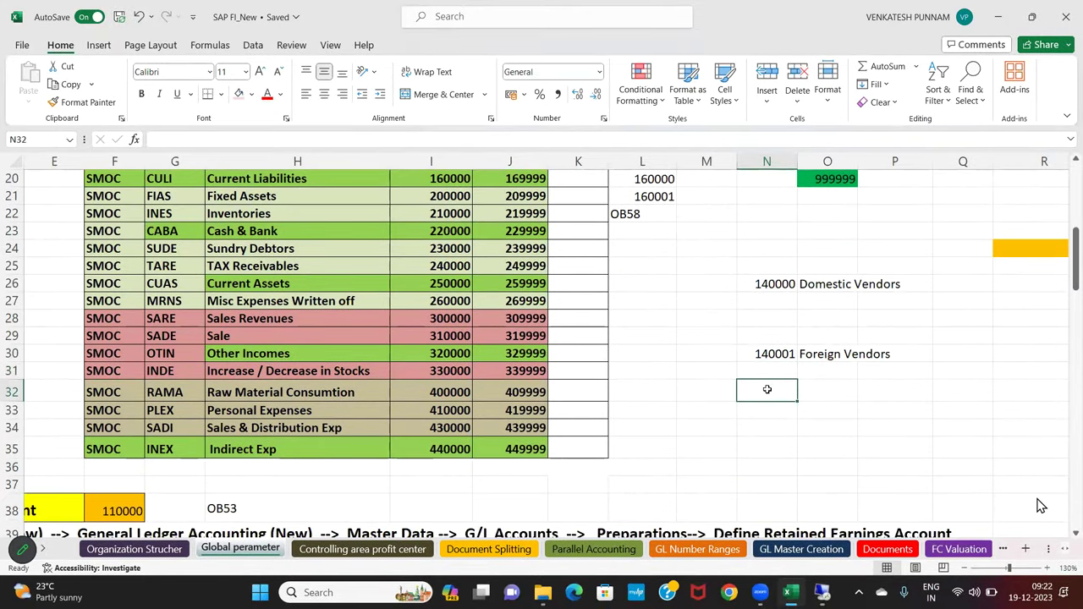
text(1400)
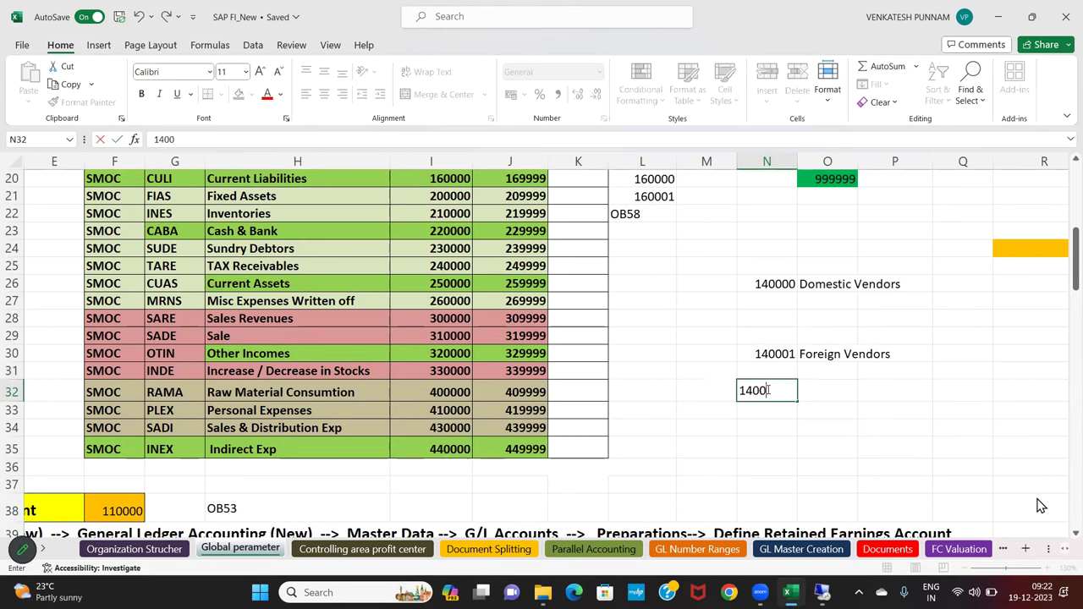
text(02)
key(Tab)
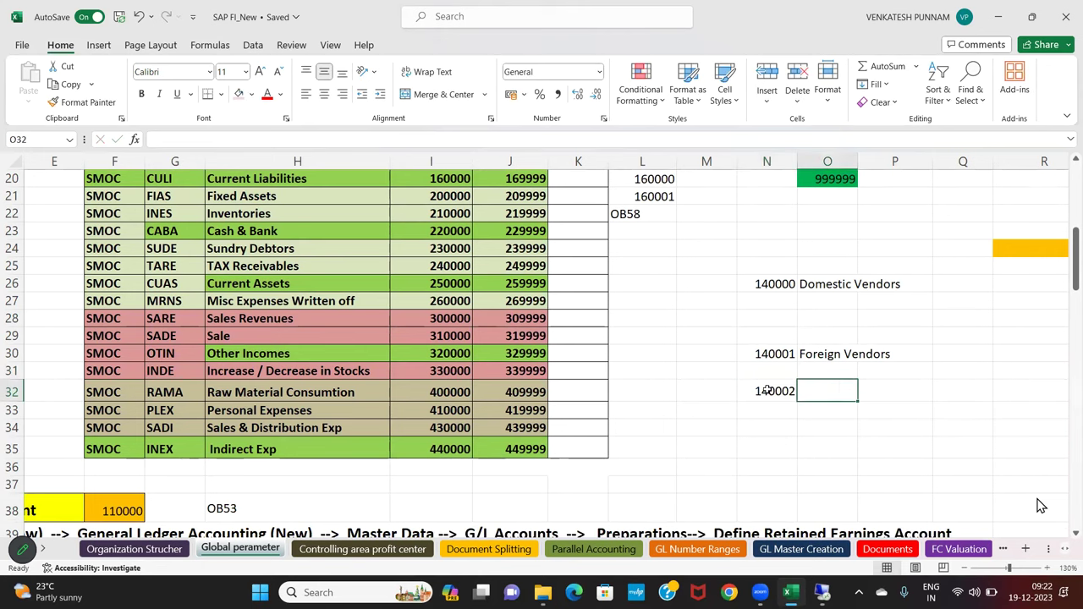
text(Inve)
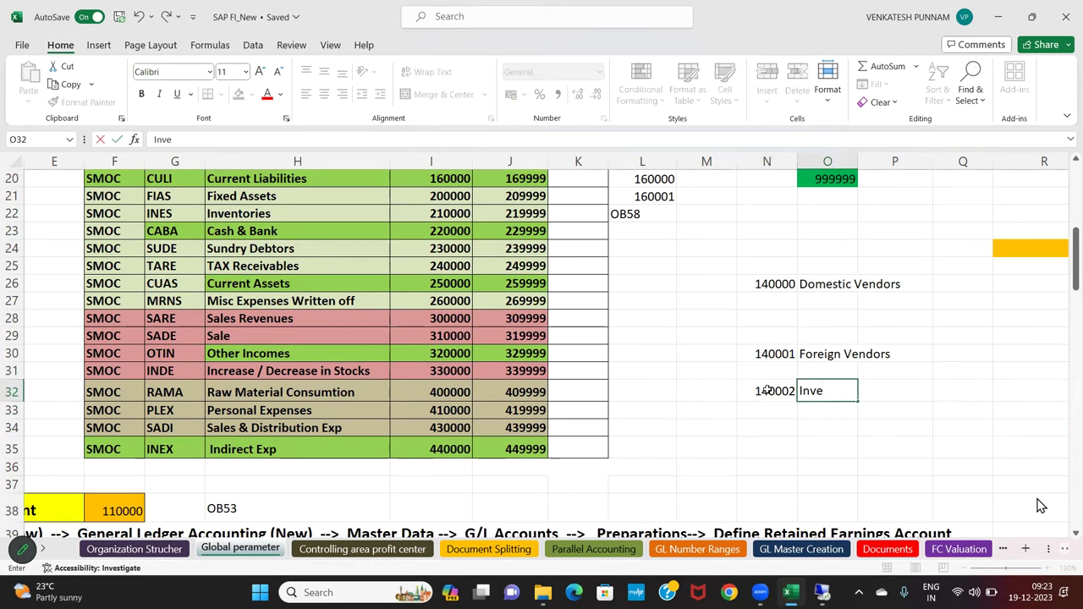
text(tory Vendors)
key(Return)
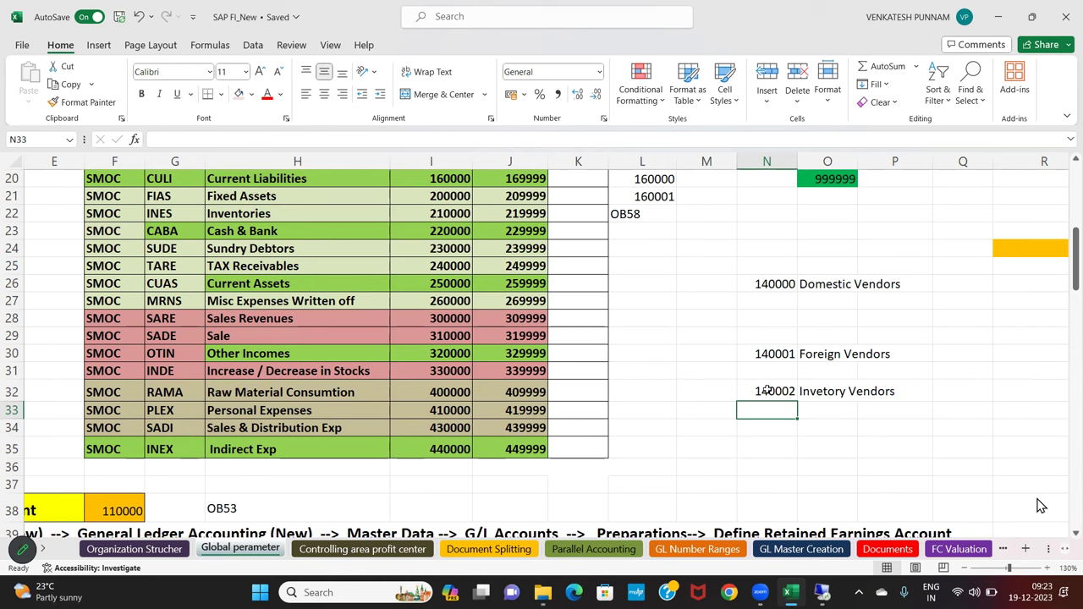
key(alt+Tab)
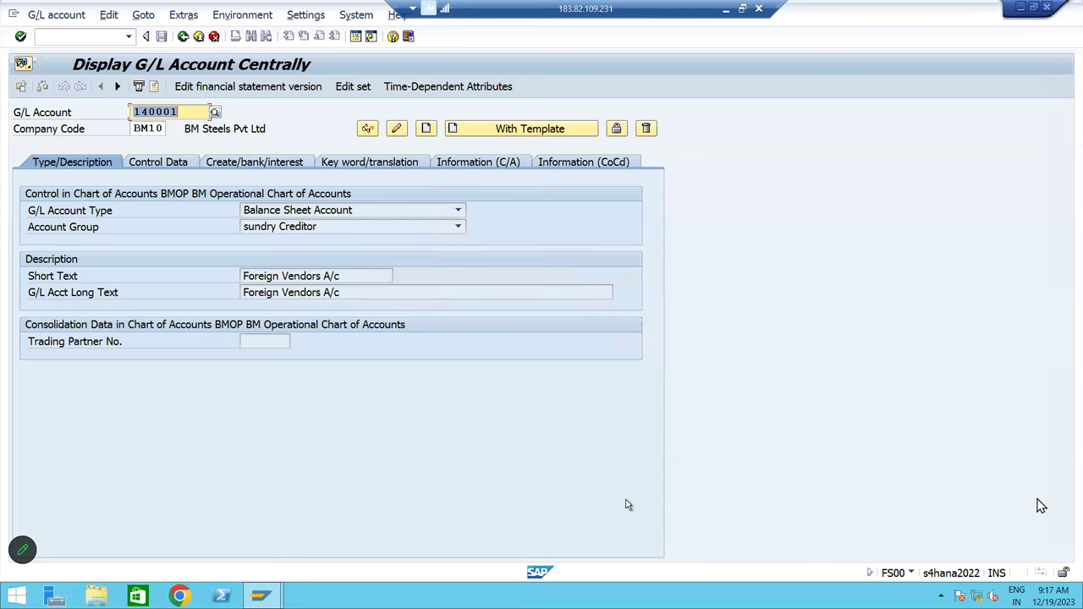
Start new account 140002 as a Balance Sheet Account in account group sundry Creditor
click(195, 112)
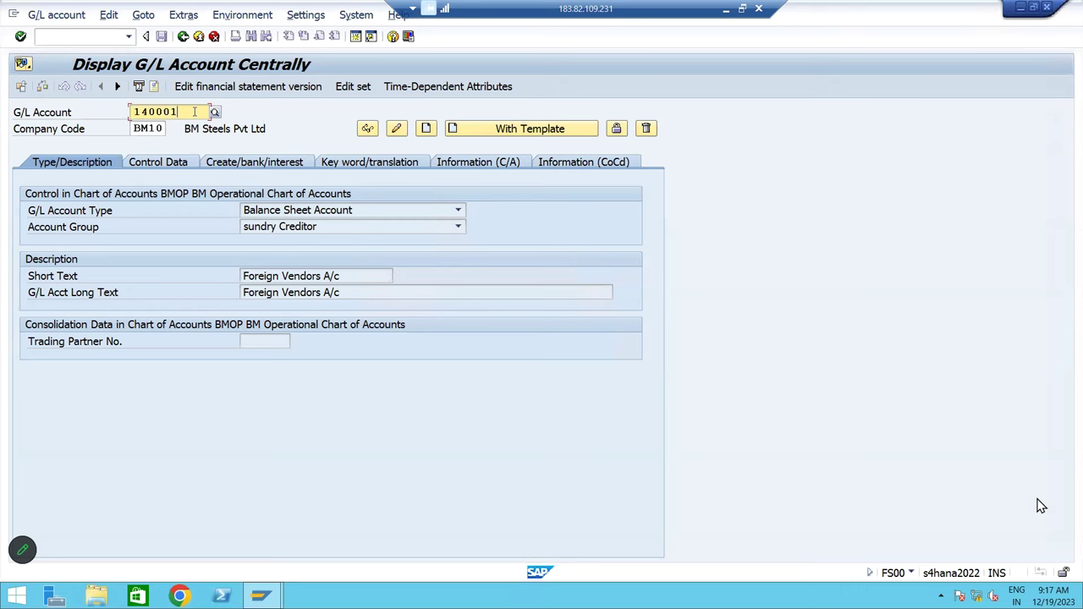
key(BackSpace)
text(2)
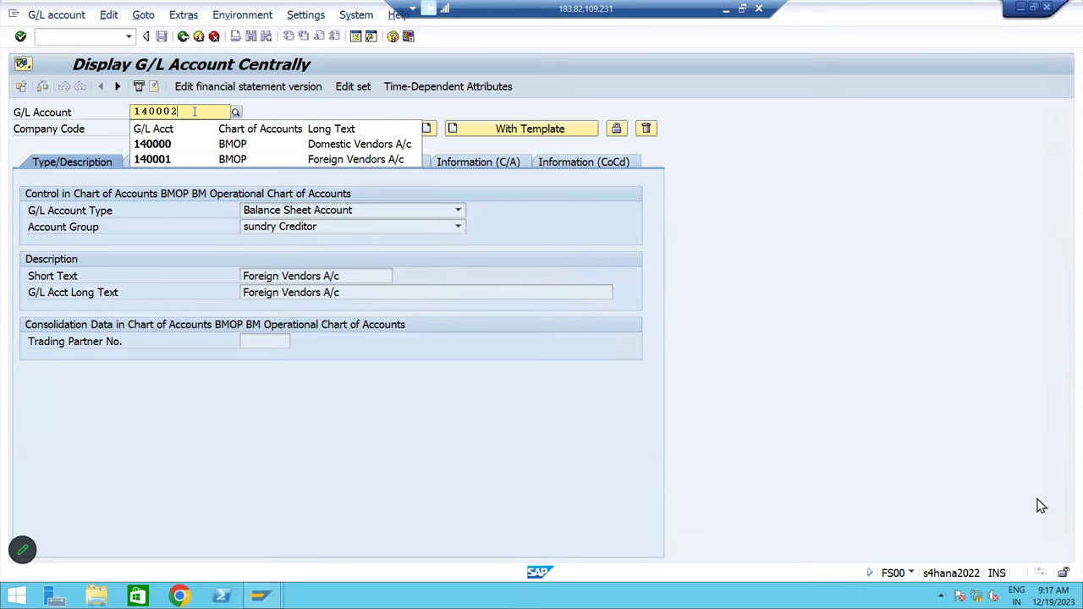
key(Tab)
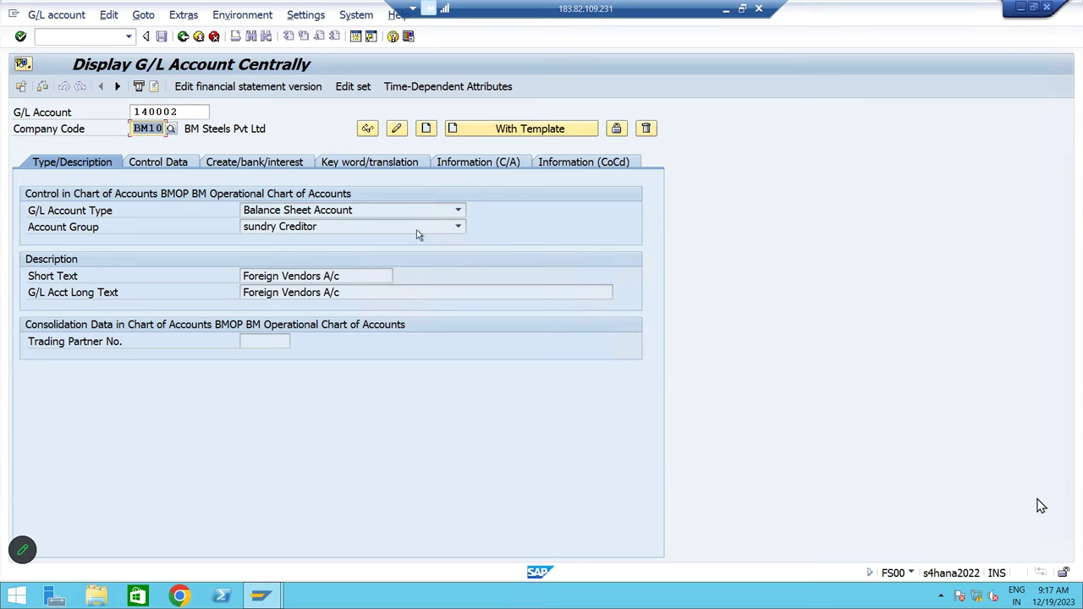
click(425, 130)
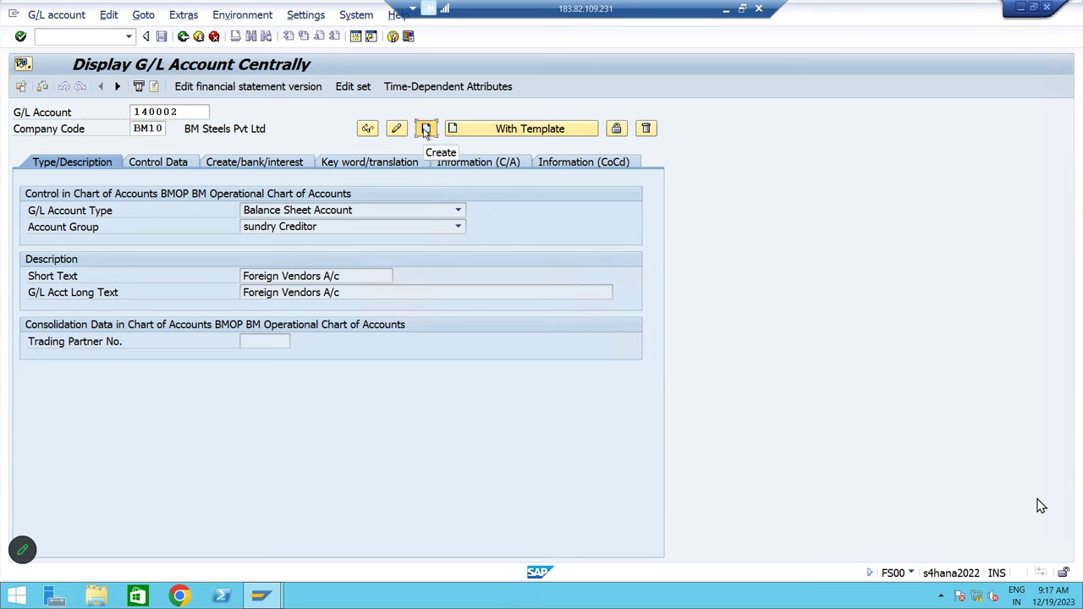
click(380, 211)
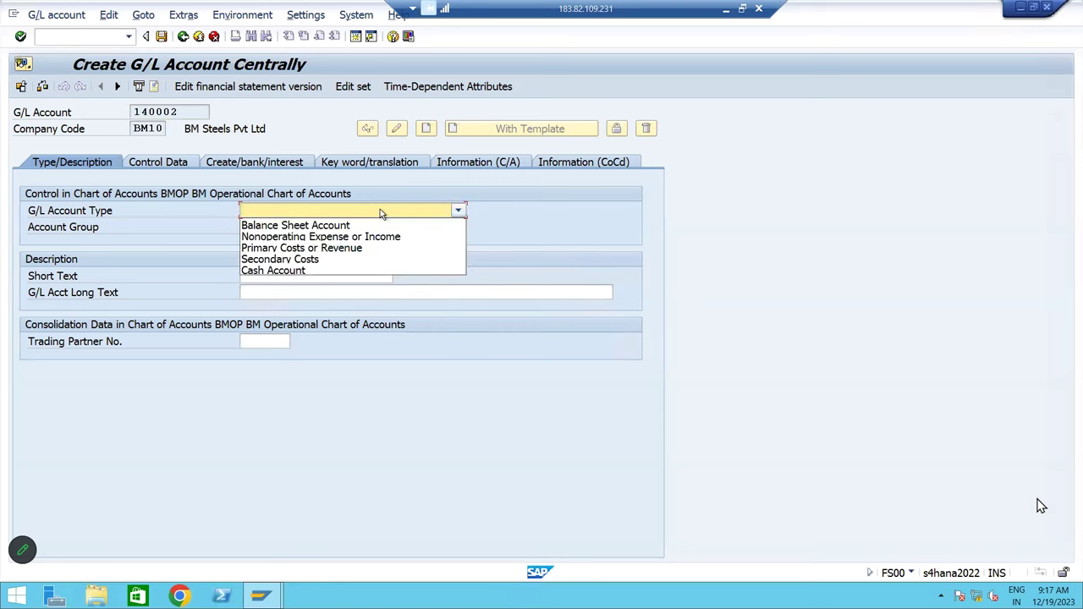
click(365, 225)
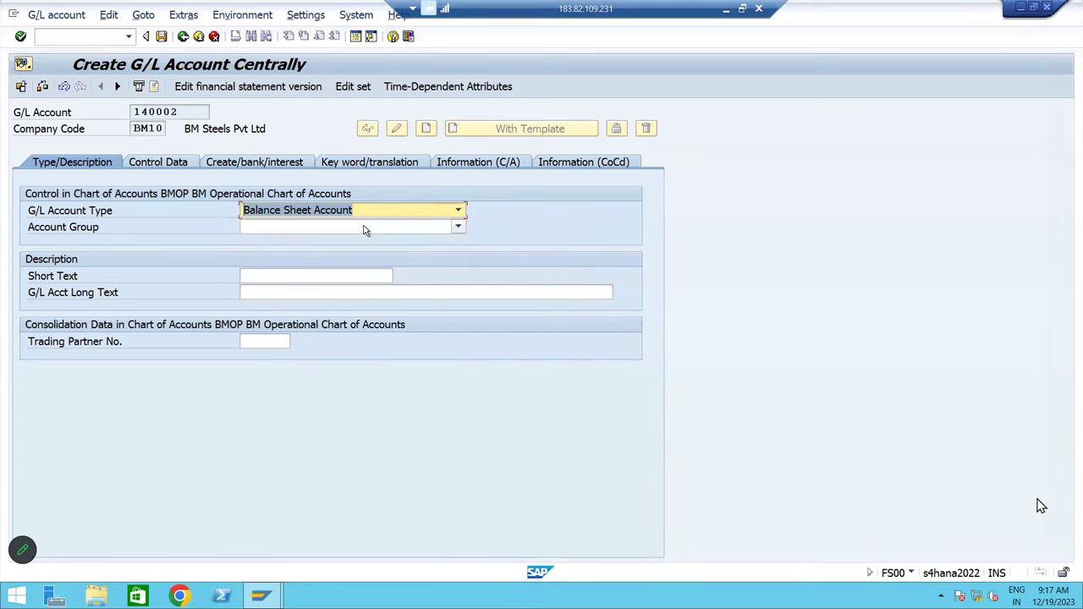
click(366, 227)
key(Down)
key(Down)
key(Down)
key(Down)
key(Down)
key(Down)
key(Down)
key(Down)
key(Down)
key(Down)
key(Down)
key(Down)
key(Down)
key(Down)
key(Down)
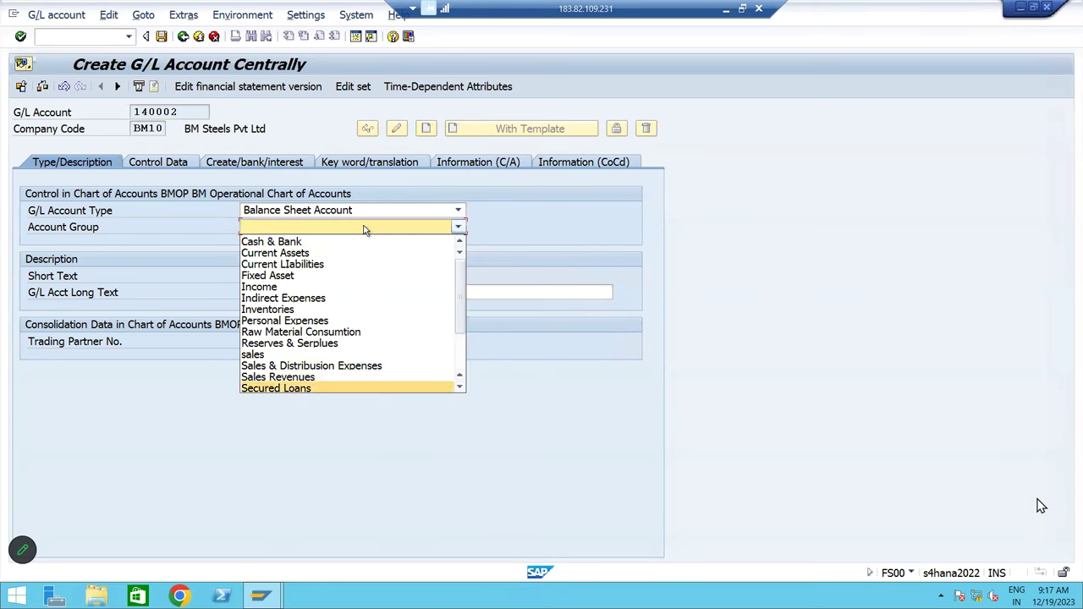
click(321, 388)
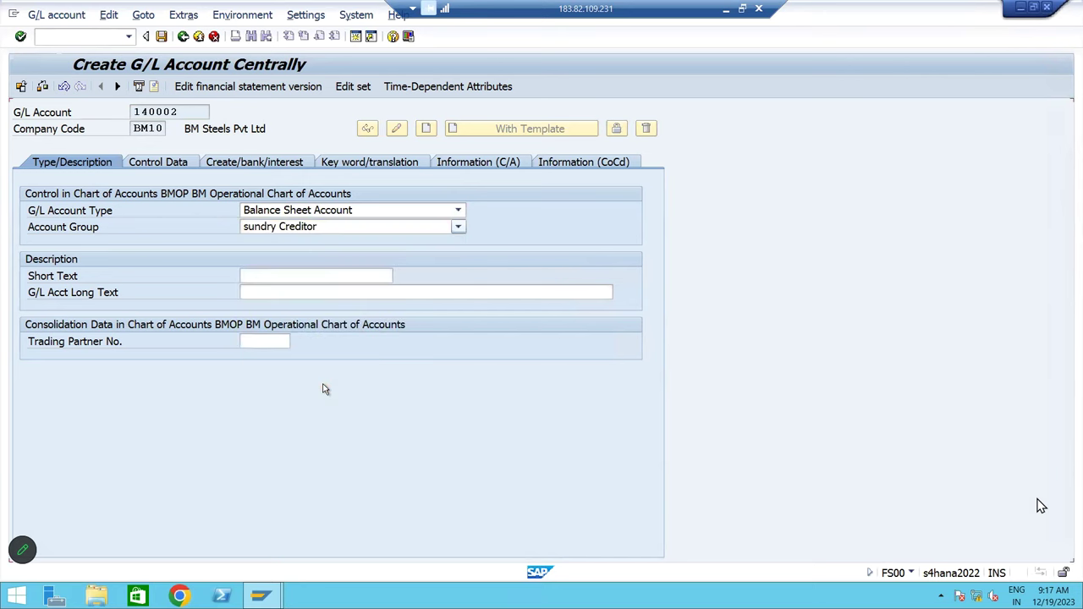
Give it short text Inventory Vendors and long text Inventory Vendors A/c
click(280, 275)
text(In)
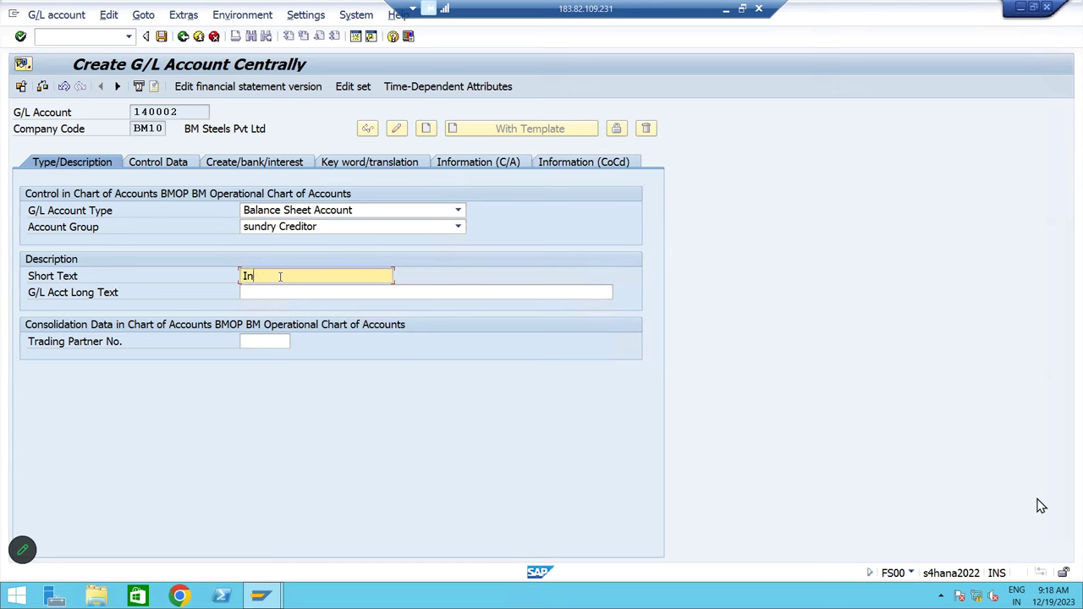
text(ventory Vendors)
key(Tab)
key(shift+Tab)
key(ctrl+c)
key(Tab)
key(ctrl+v)
text(A/c)
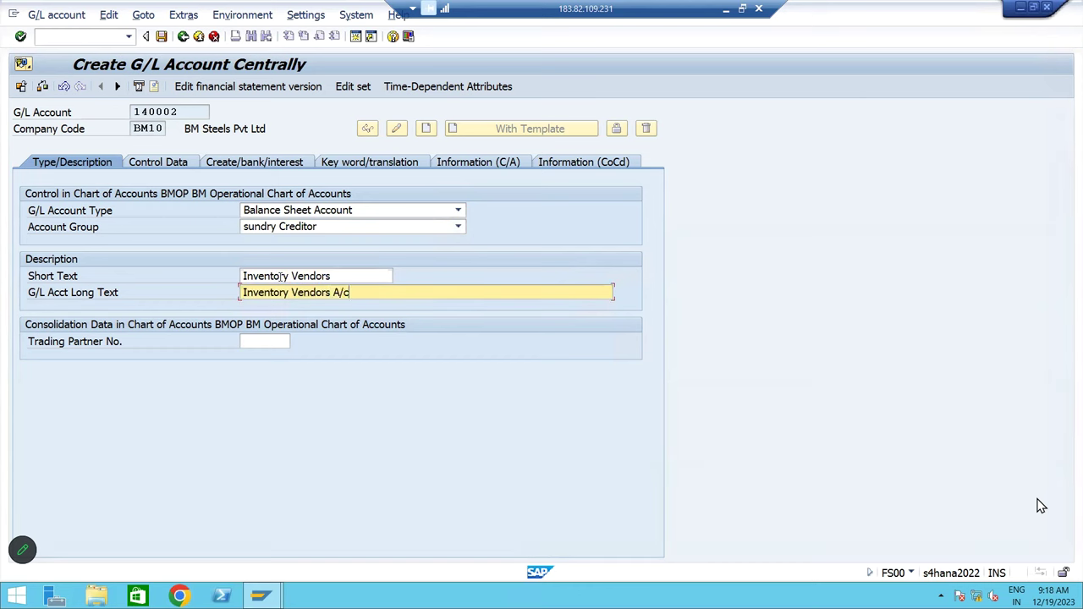
Make it a Vendors reconciliation account with sort key 001 and field status G067, then save
click(182, 161)
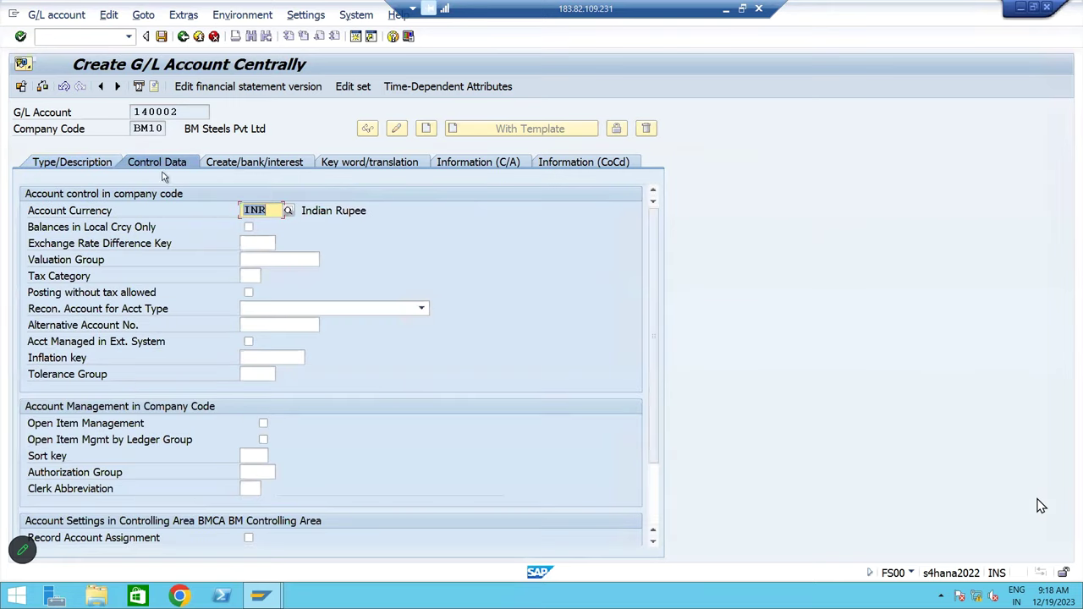
click(316, 310)
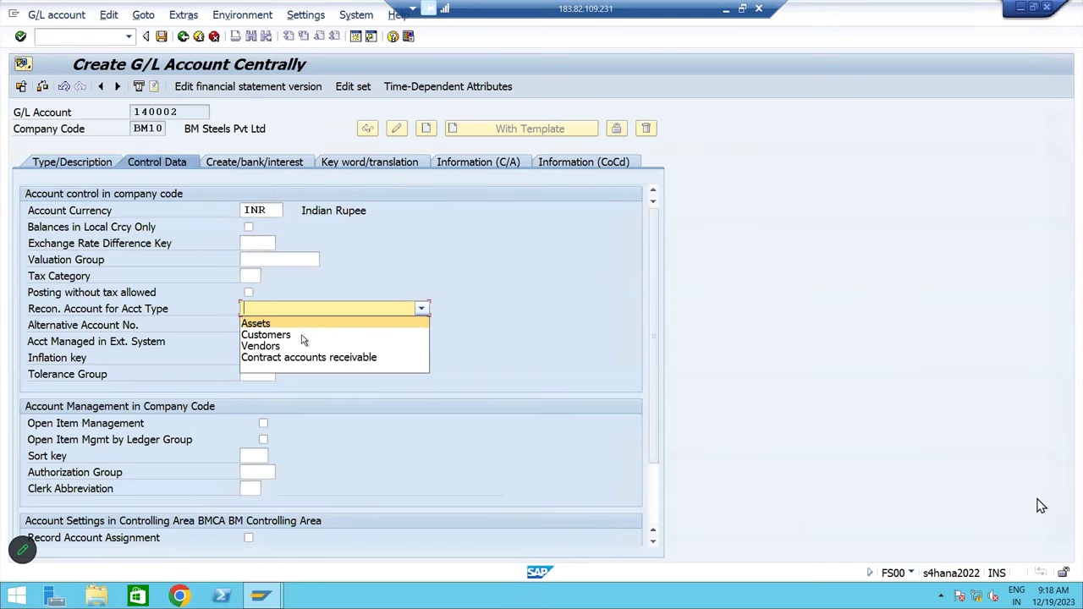
click(303, 347)
click(256, 456)
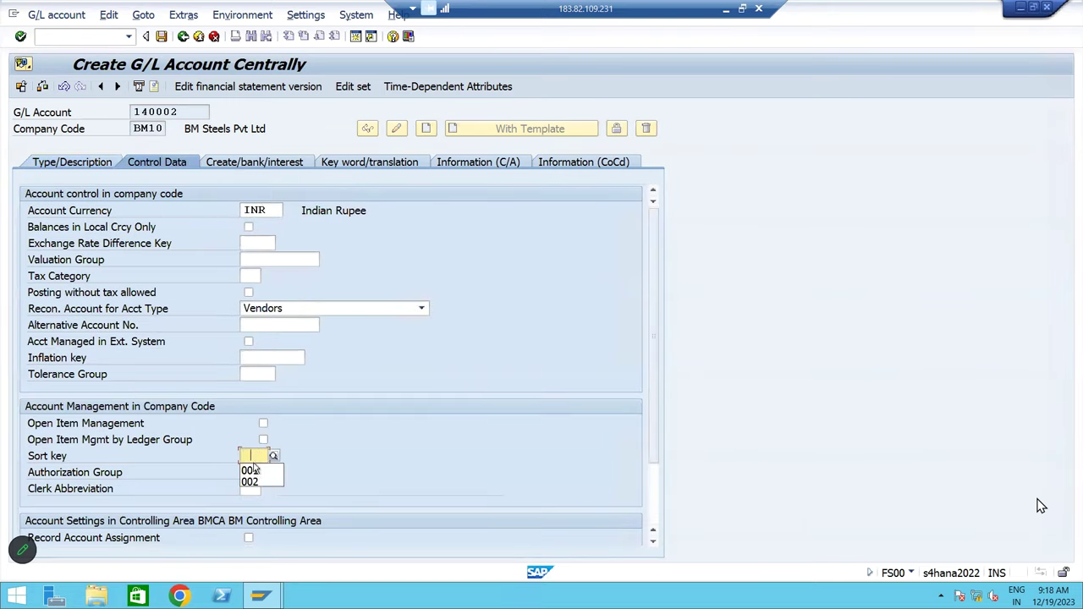
click(252, 471)
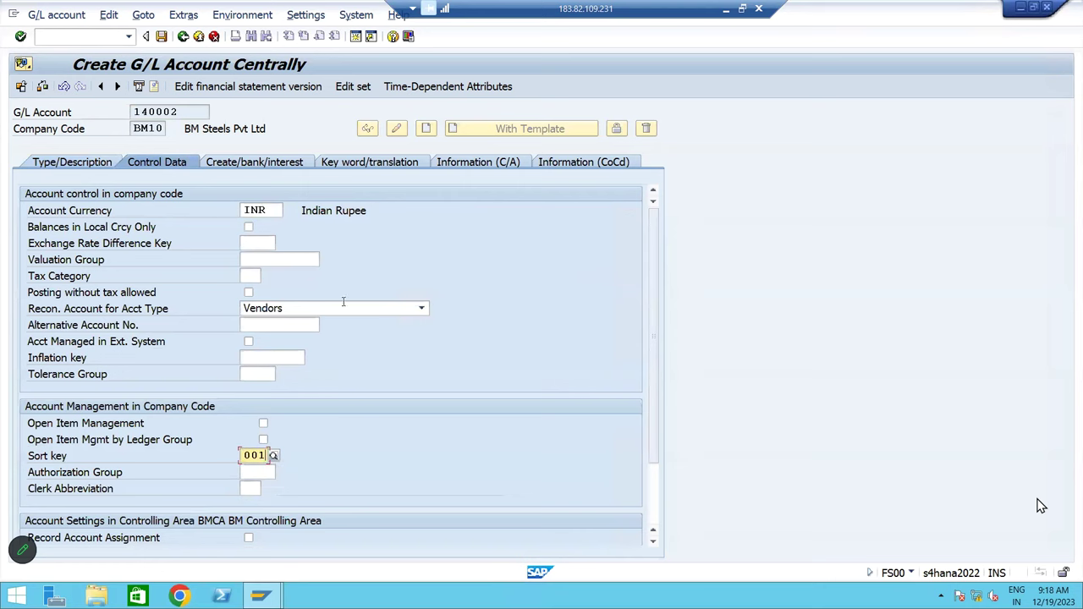
click(278, 163)
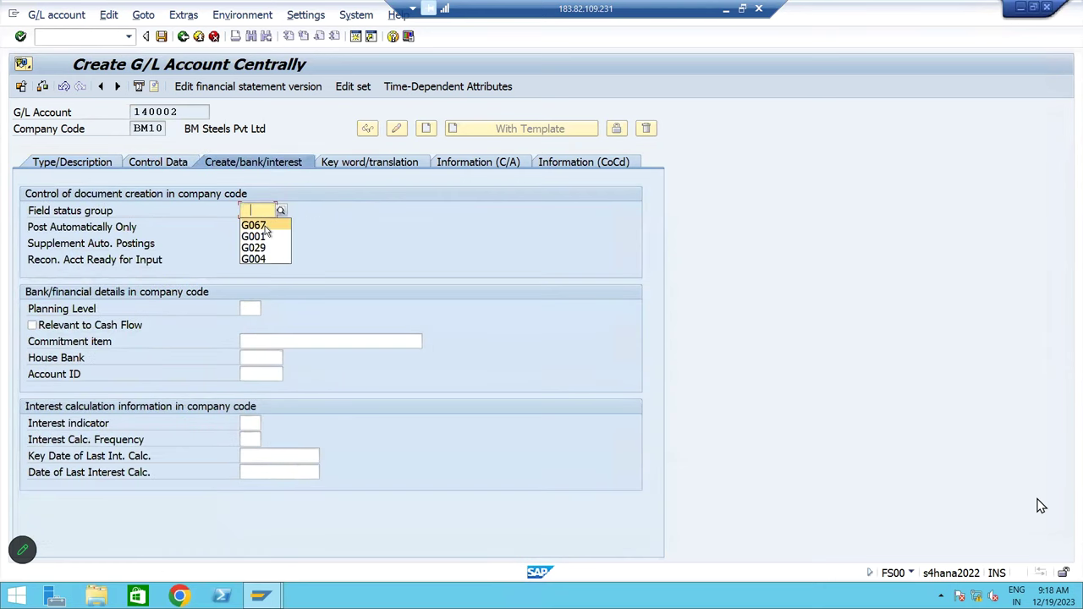
key(ctrl+Page_Down)
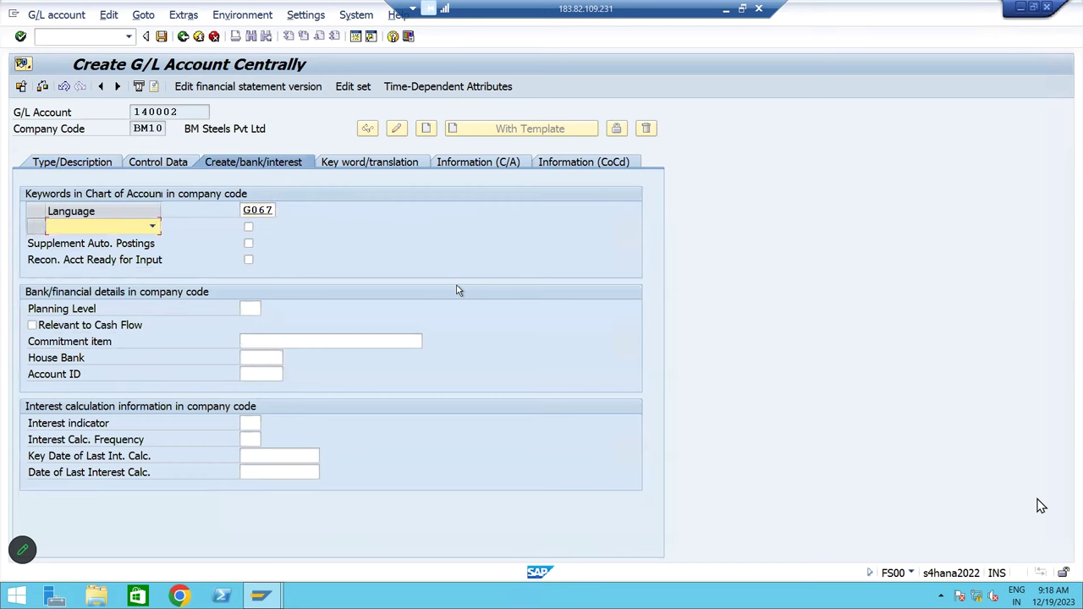
click(161, 36)
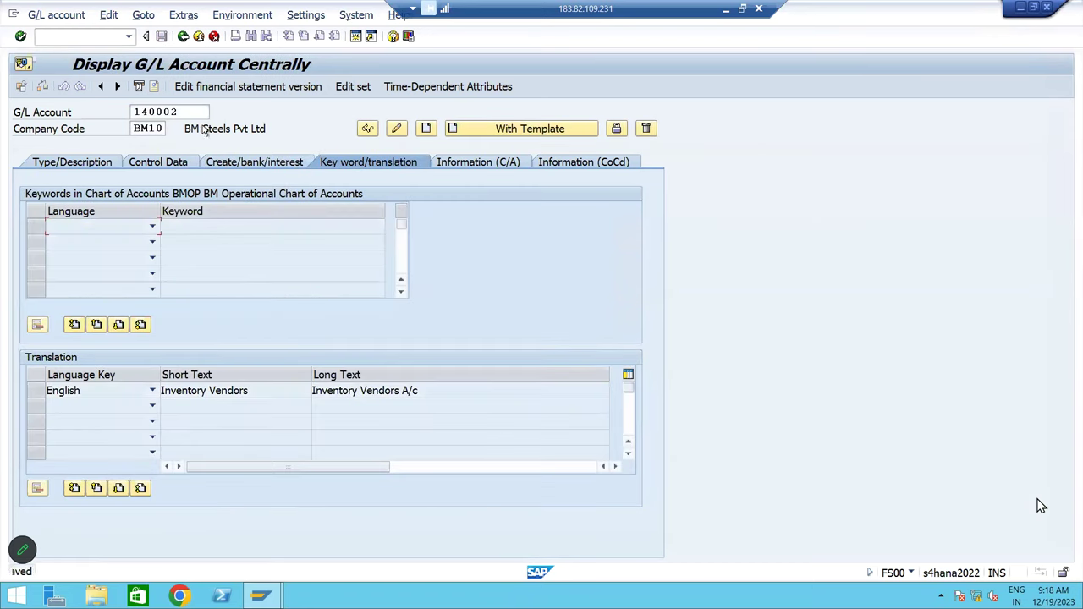
click(248, 163)
click(161, 166)
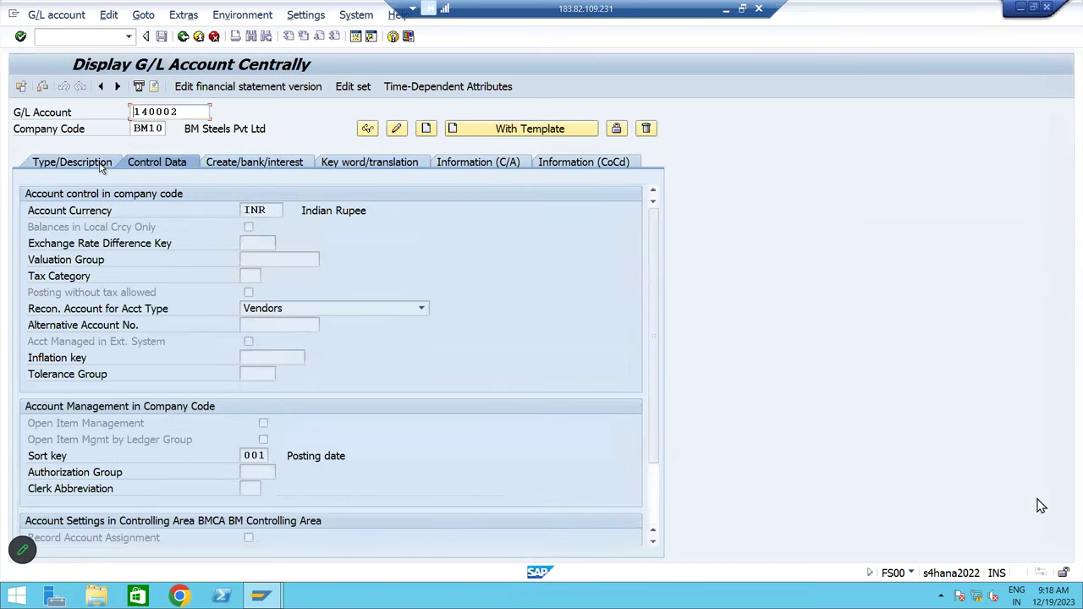
click(100, 166)
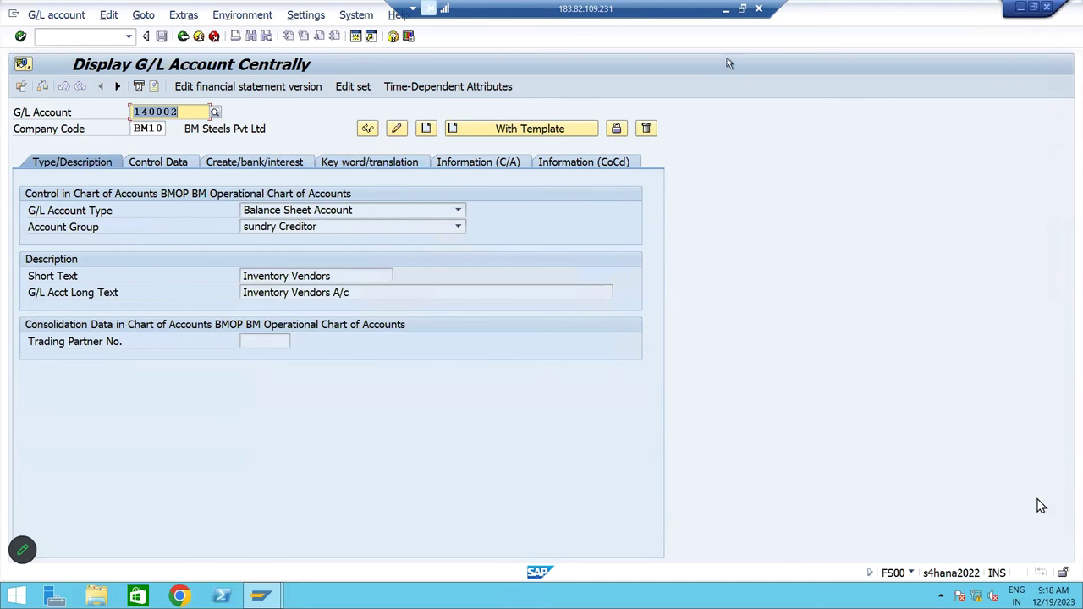
click(726, 12)
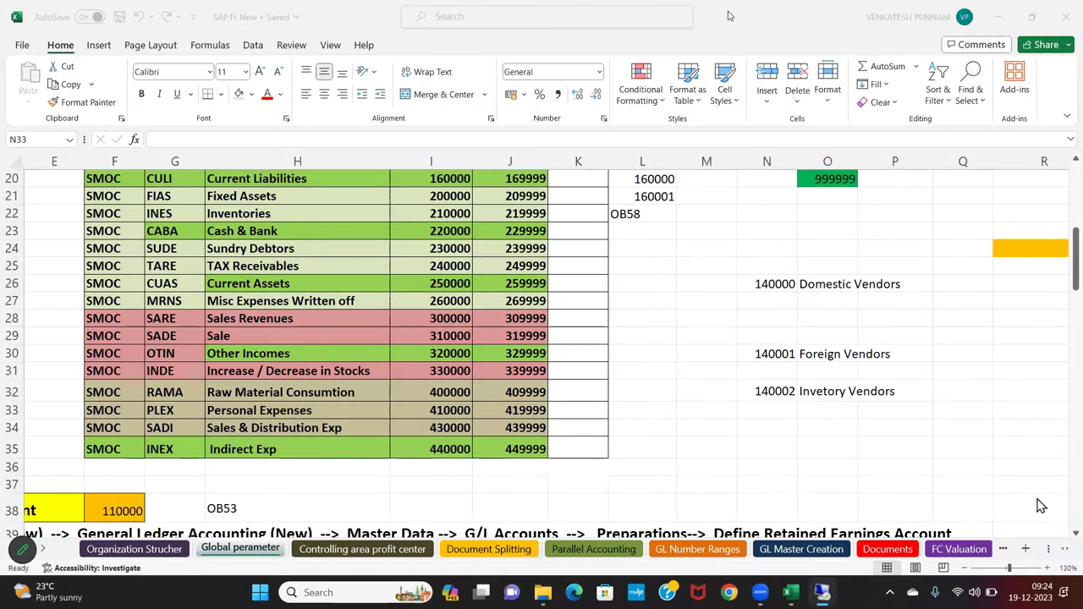
Add 140003 with the label Service Vendors in row 34 of the vendor list
click(774, 427)
text(14)
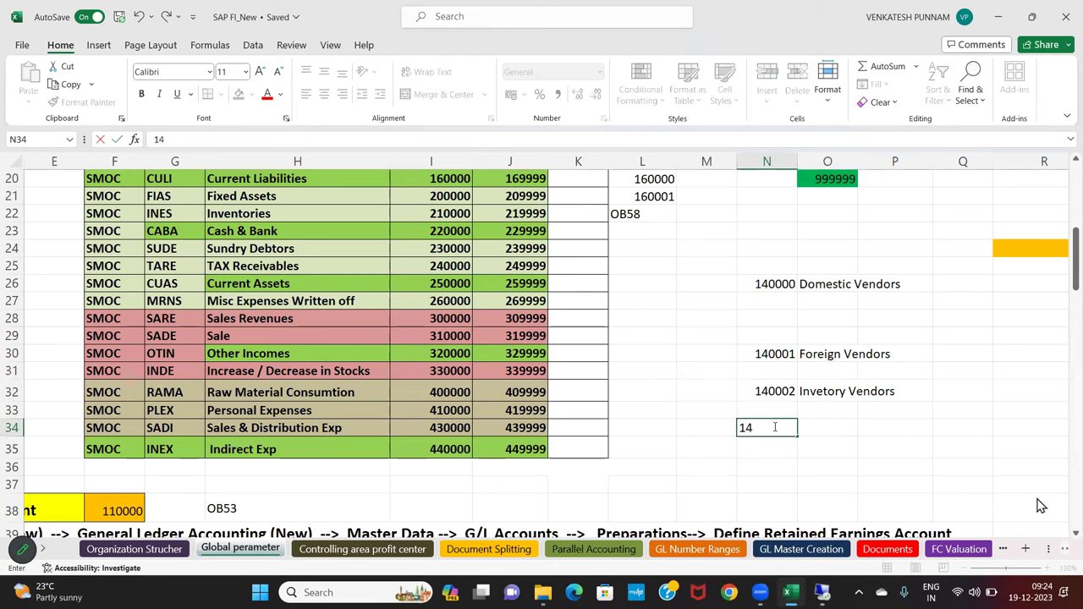
text(00003)
key(Tab)
text(Se)
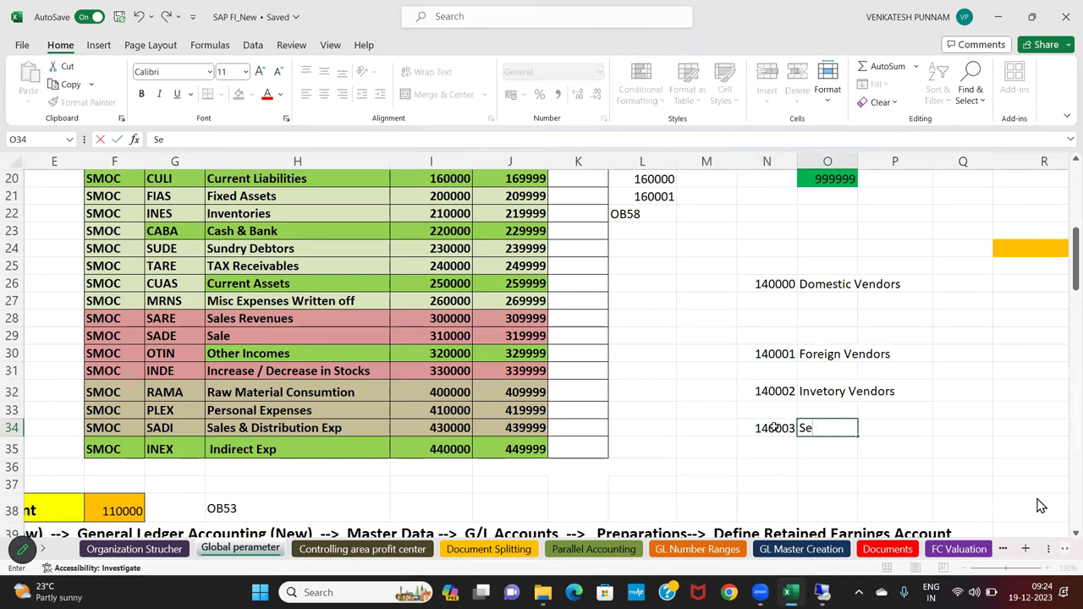
text(rvice Vendors)
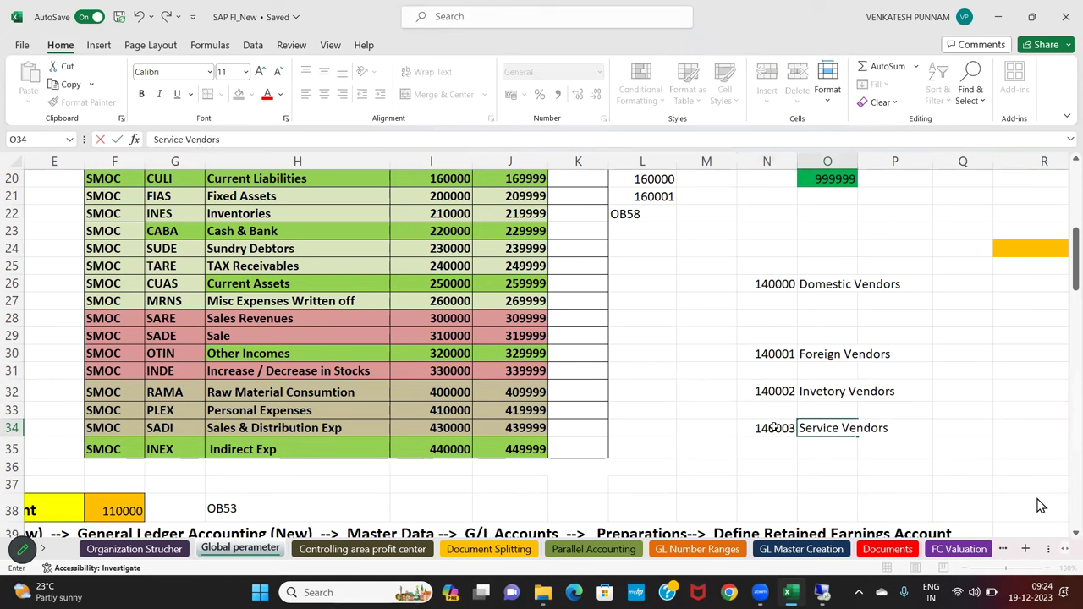
key(Return)
key(alt+Tab)
text(14000)
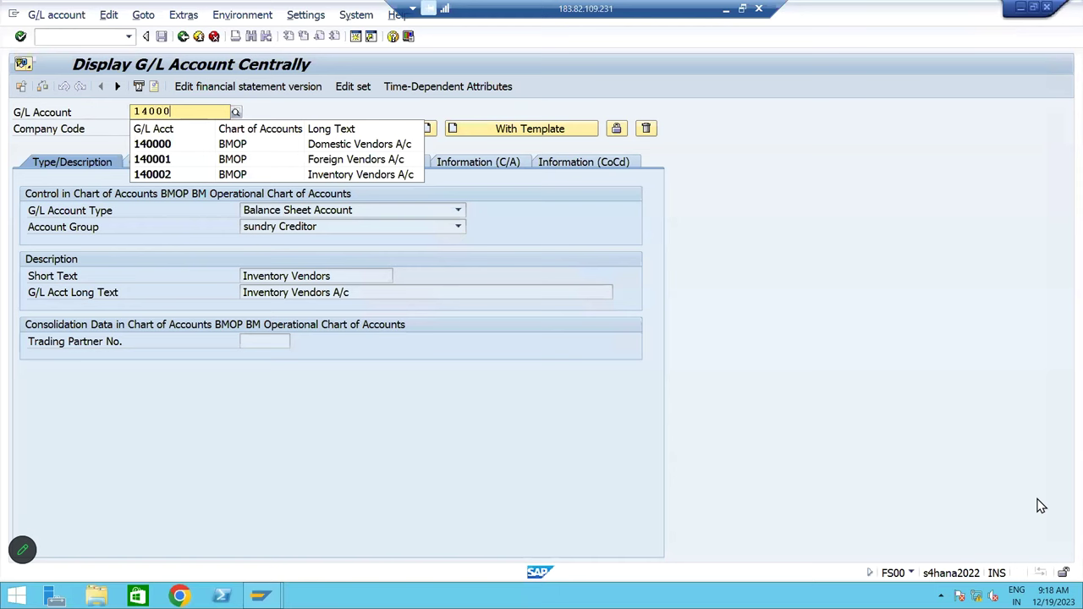
text(2)
Set the account number to 140003 and copy it from reference account 140000 in BM10
key(BackSpace)
text(3)
key(Return)
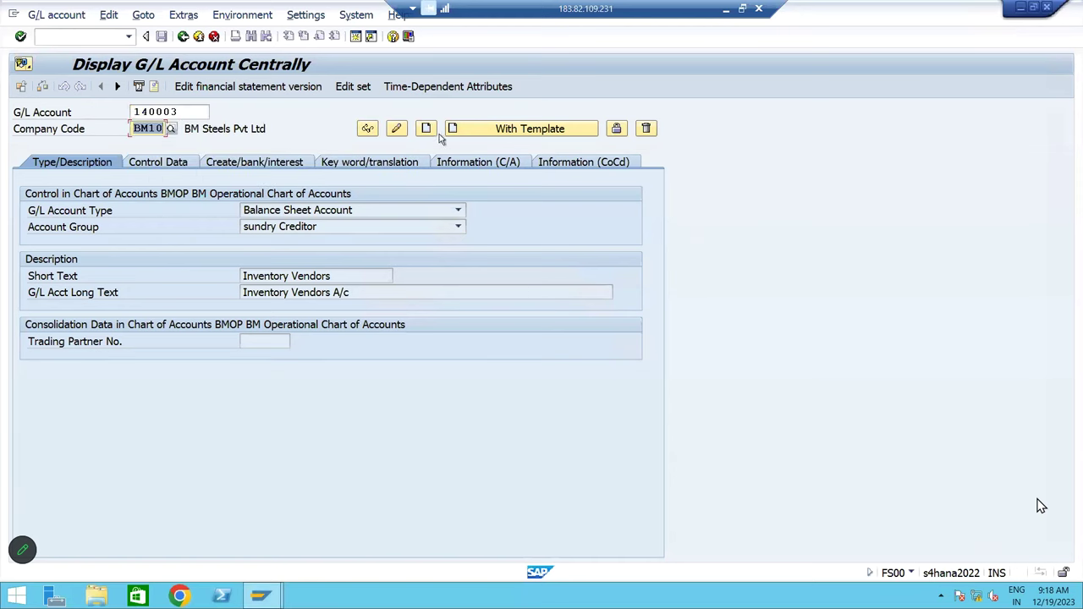
click(493, 131)
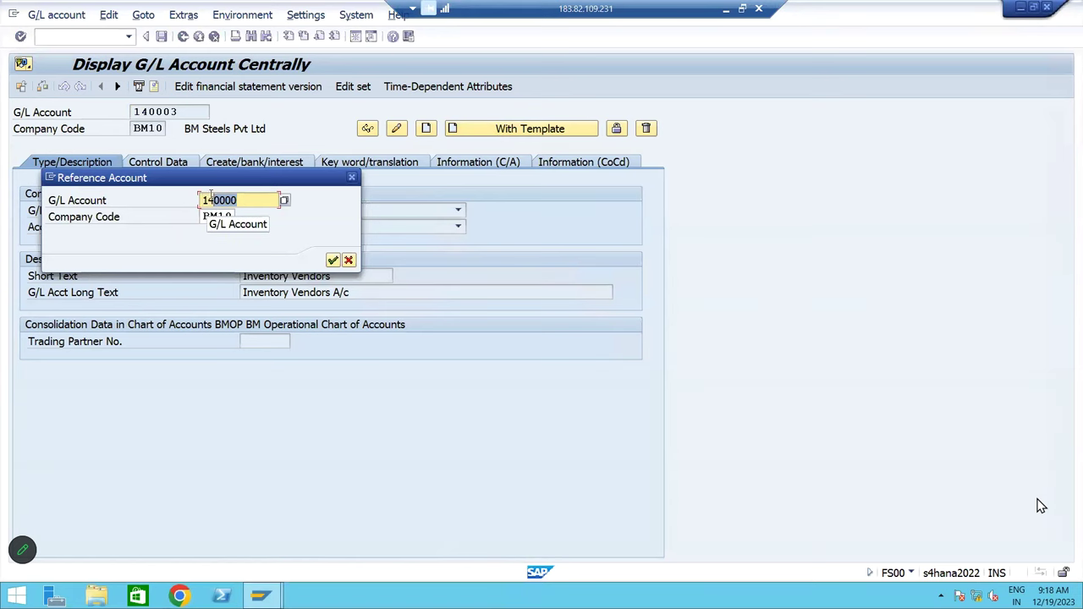
click(210, 217)
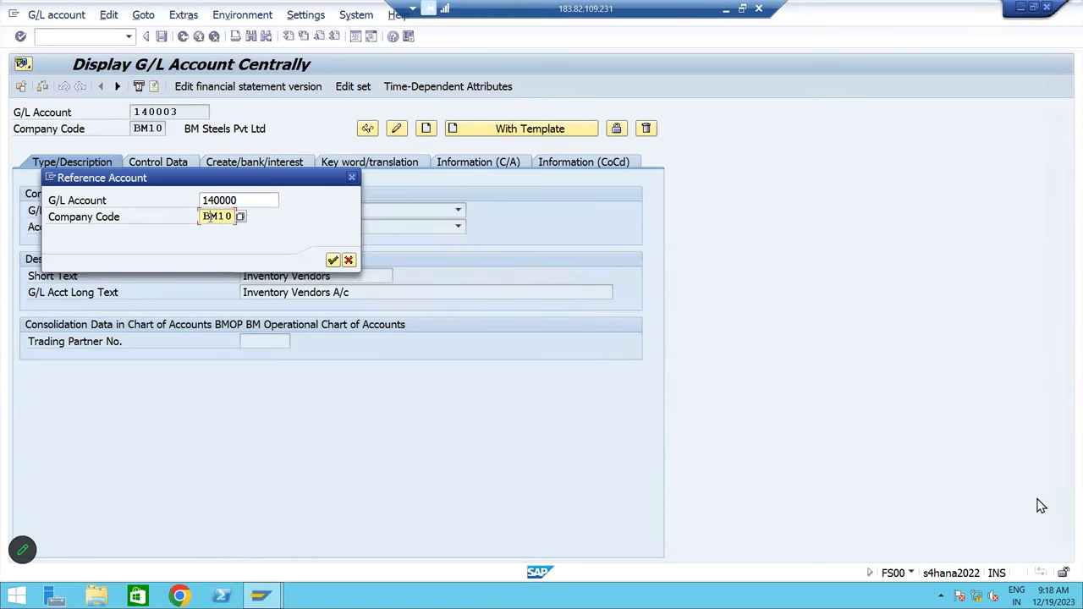
click(332, 261)
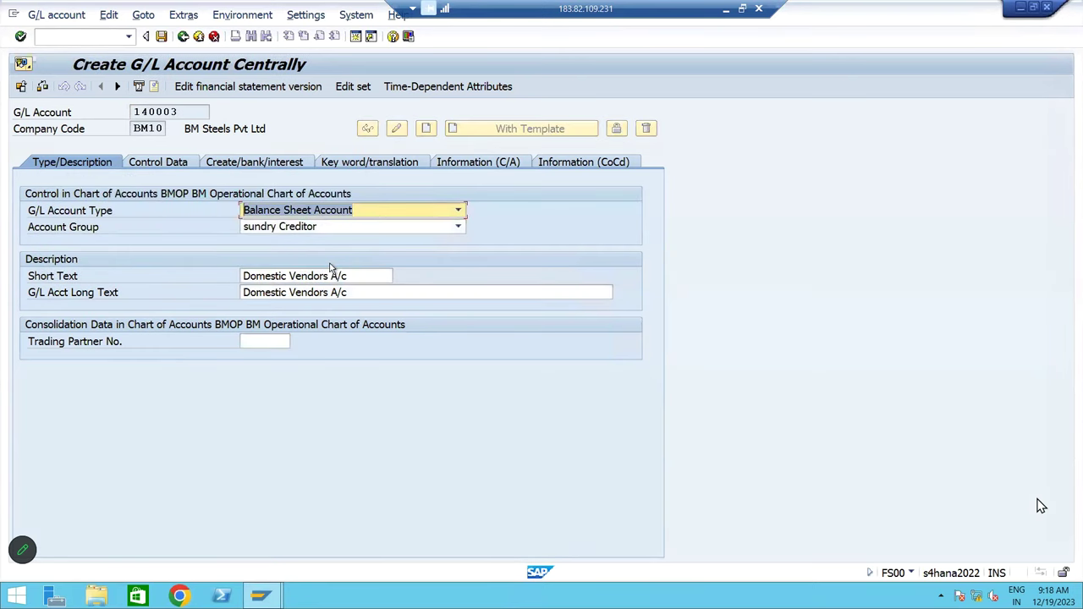
Change the short and long texts to Service Vendors A/c
click(288, 276)
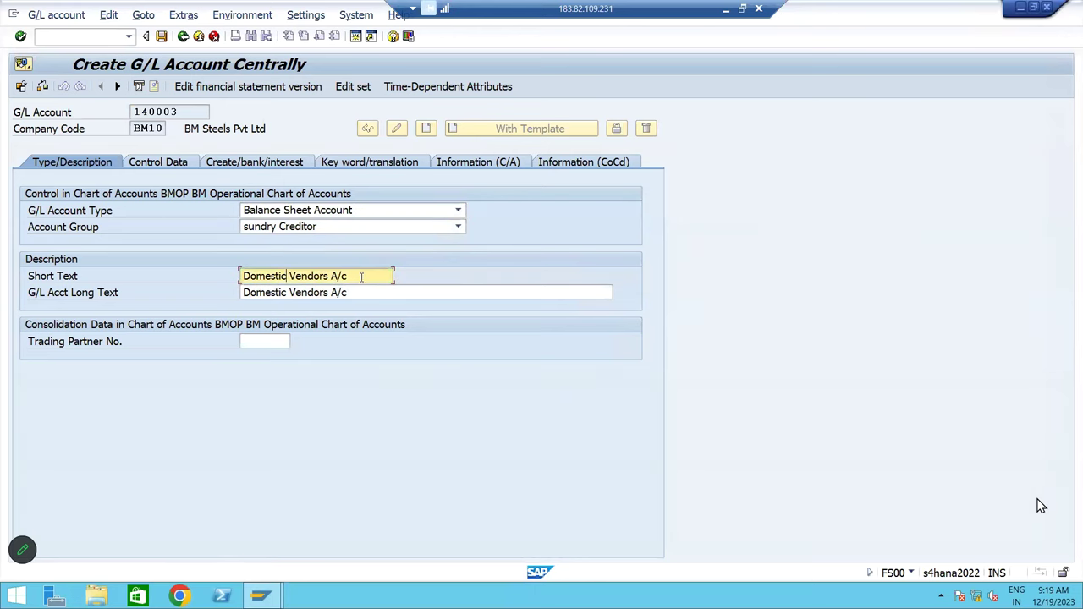
key(BackSpace)
key(BackSpace)
key(BackSpace)
key(BackSpace)
key(BackSpace)
key(BackSpace)
key(BackSpace)
key(BackSpace)
text(Service)
key(Tab)
key(shift+Tab)
key(ctrl+c)
key(Tab)
key(ctrl+v)
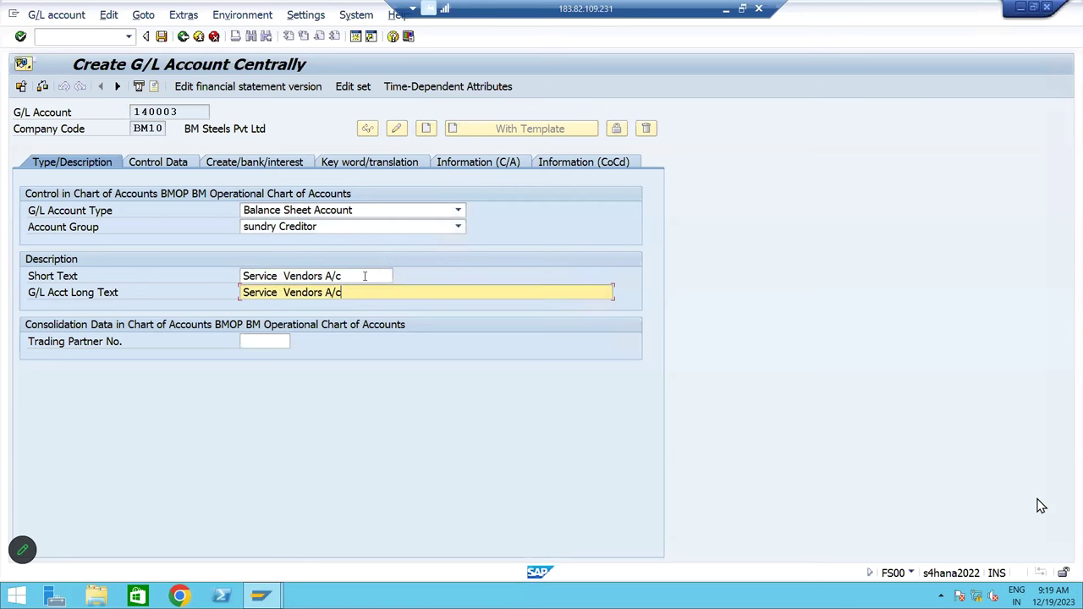
Review the copied control and document creation settings, then save account 140003
click(158, 162)
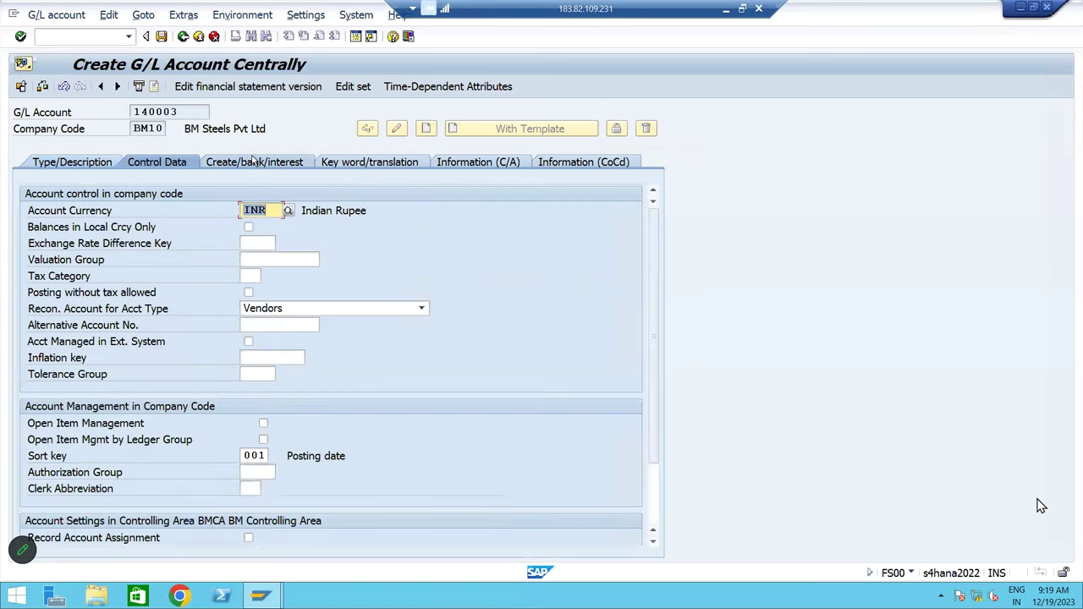
click(210, 163)
click(157, 165)
click(72, 163)
click(159, 163)
click(218, 159)
click(161, 36)
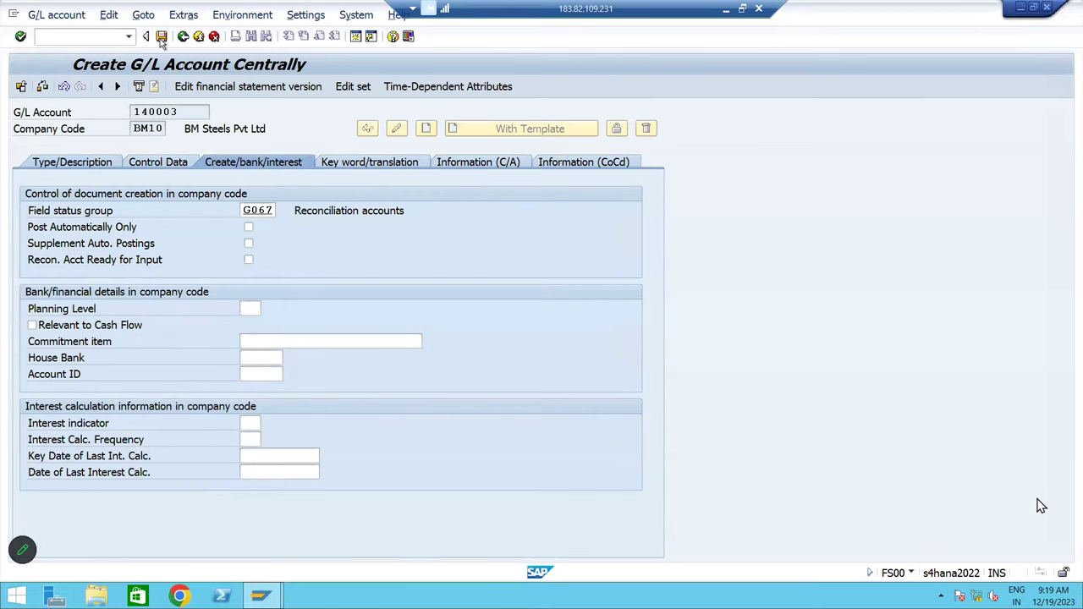
click(97, 165)
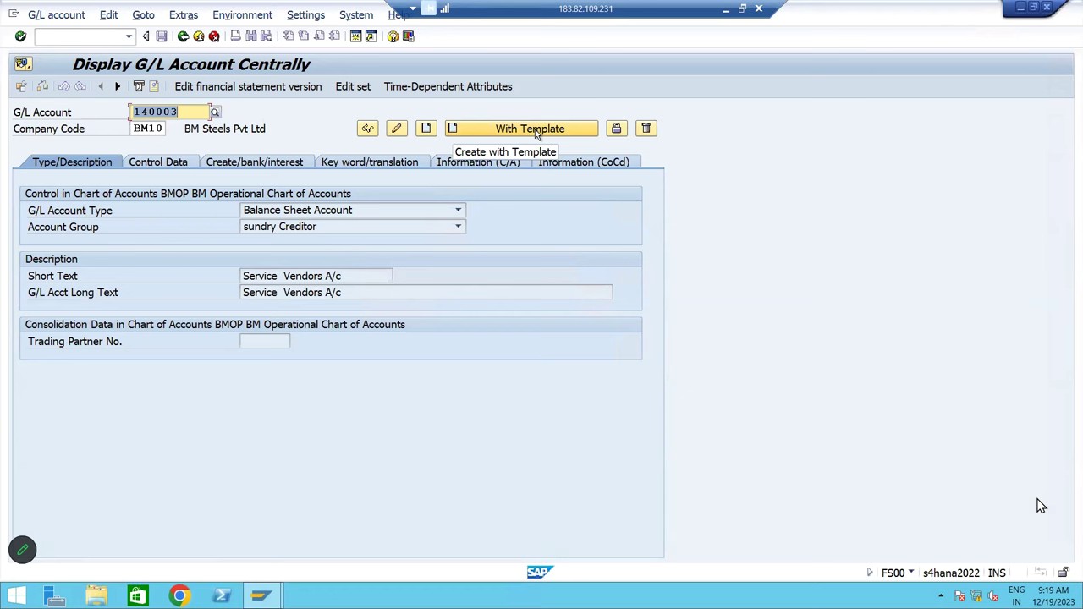
click(729, 18)
click(773, 467)
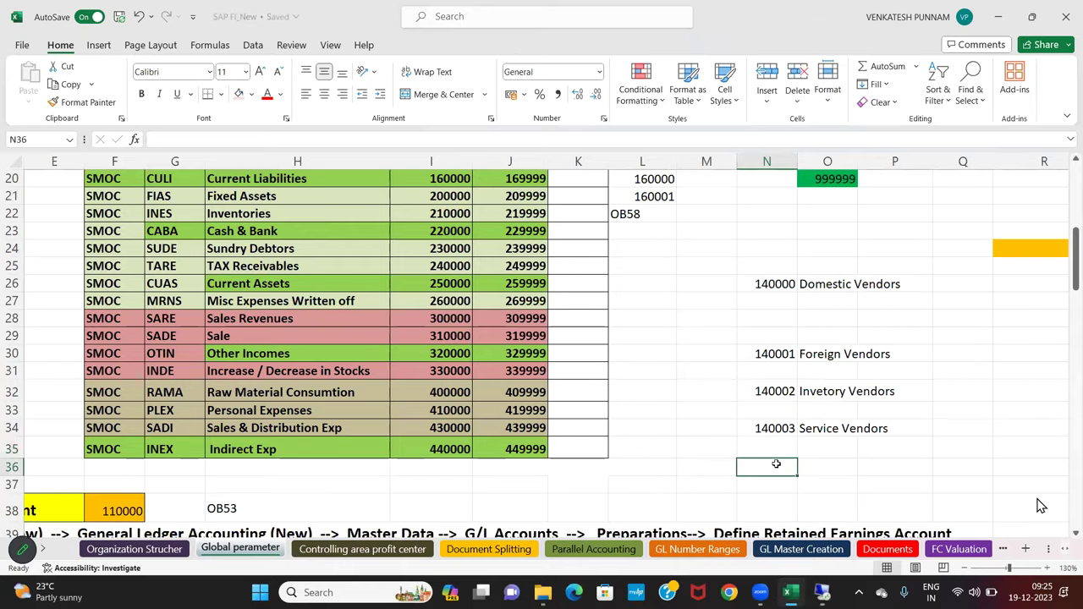
Enter 140004 in N36 with the description one time Vendors in O36
text(14)
text(00)
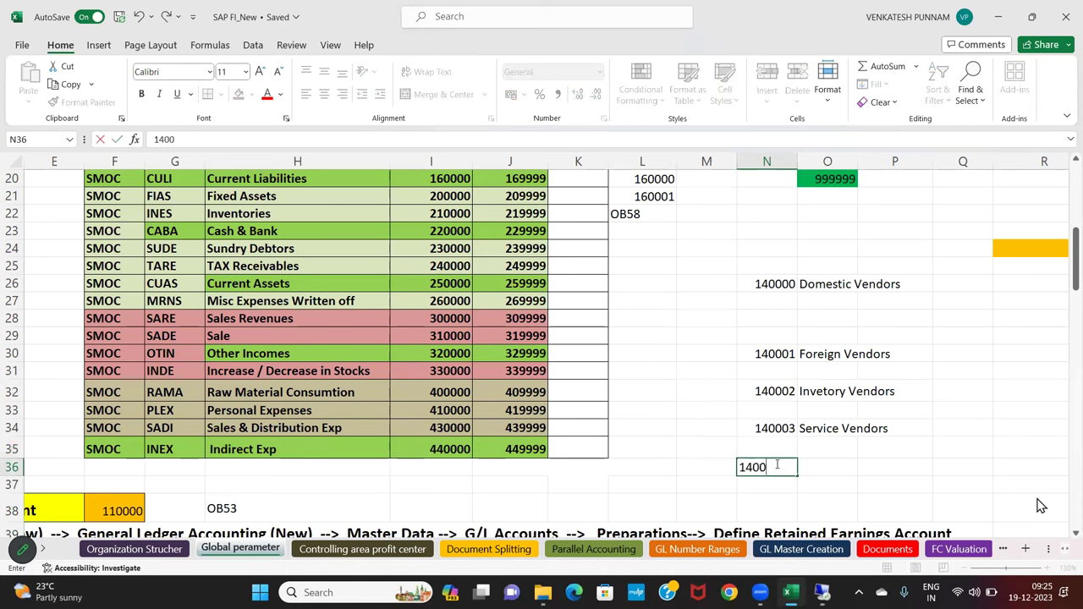
text(04)
key(Tab)
text(one time Vend)
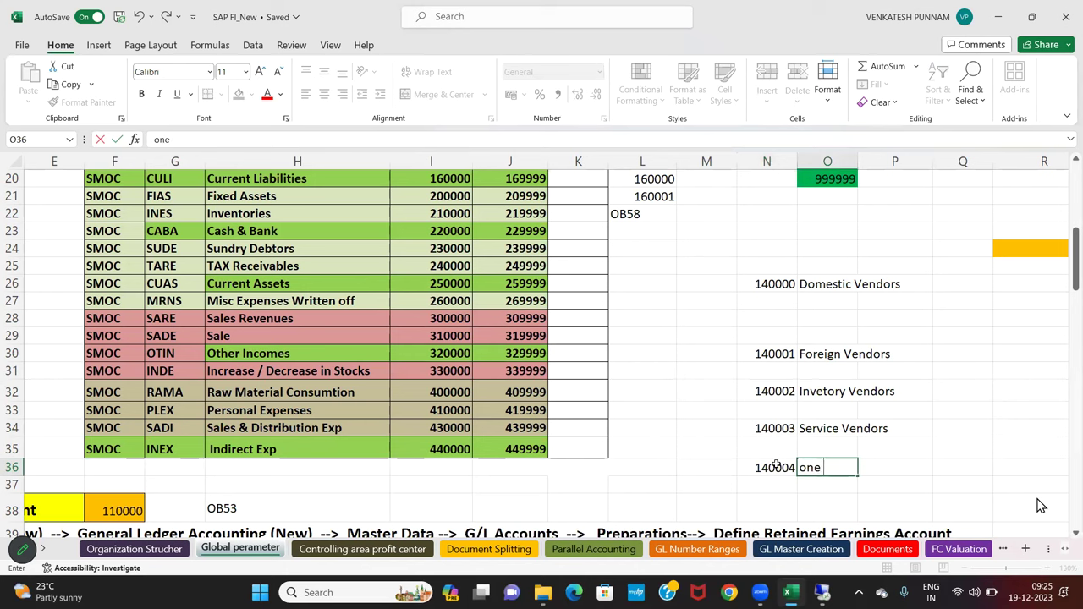
text(ors)
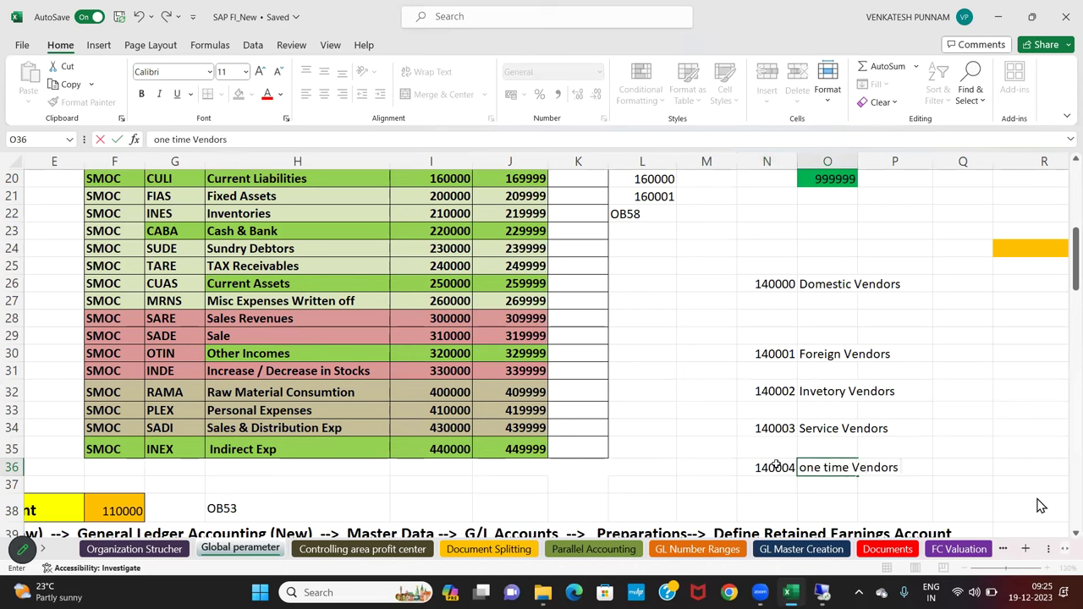
key(Return)
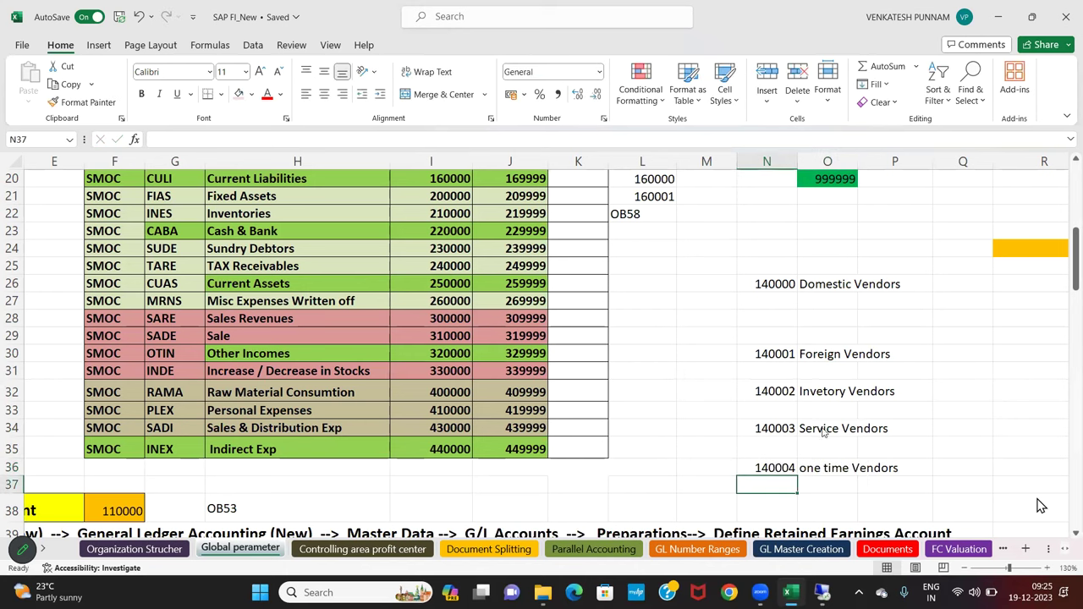
key(alt+Tab)
click(157, 166)
Set the account number to 140004 and copy it from reference account 140000
click(93, 161)
click(189, 114)
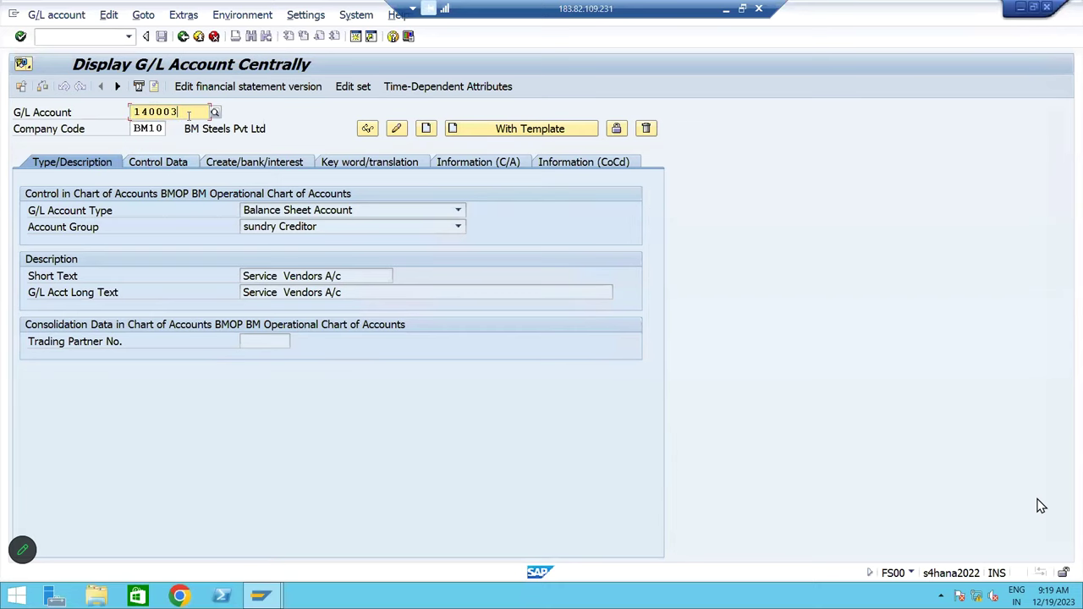
key(BackSpace)
text(4)
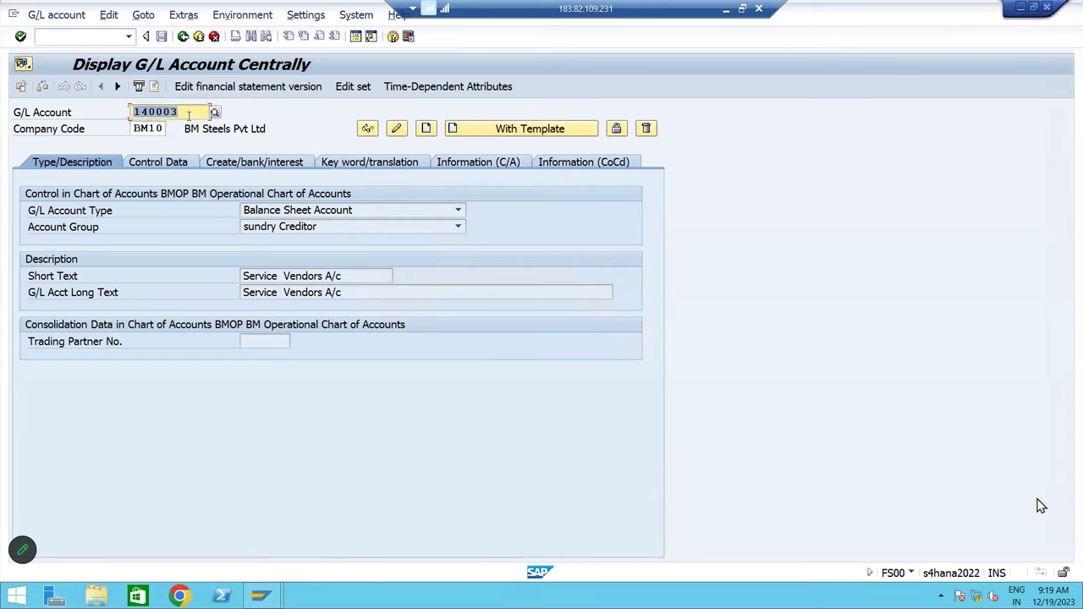
key(Tab)
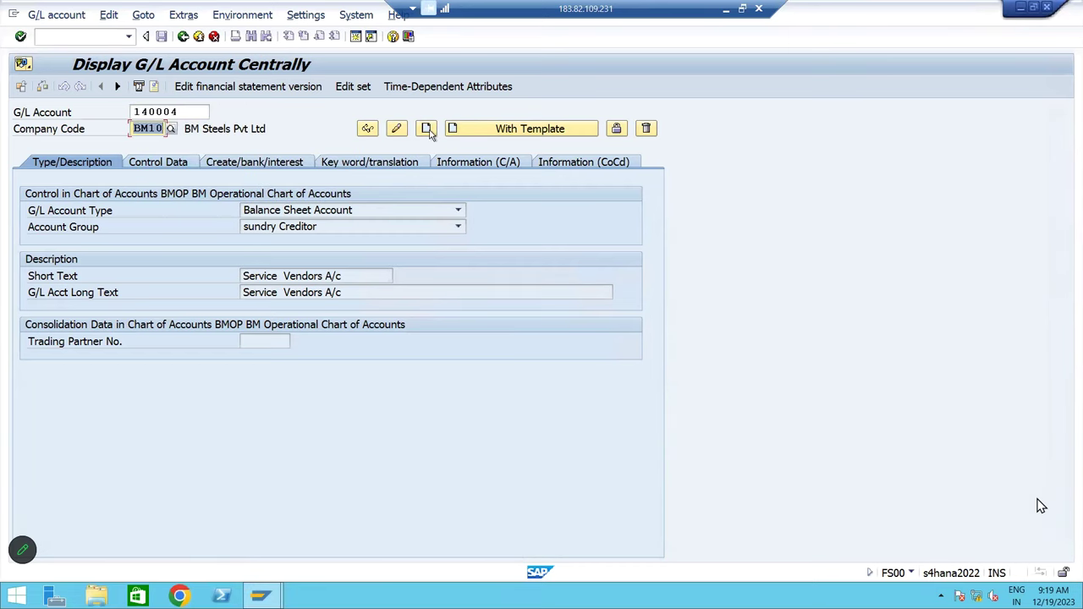
click(515, 129)
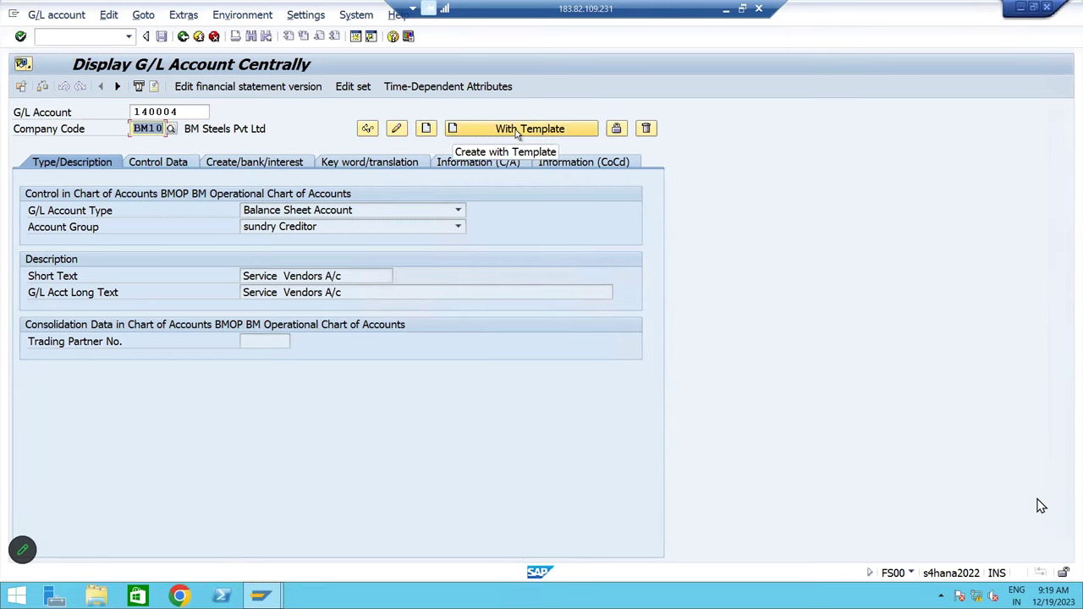
click(333, 259)
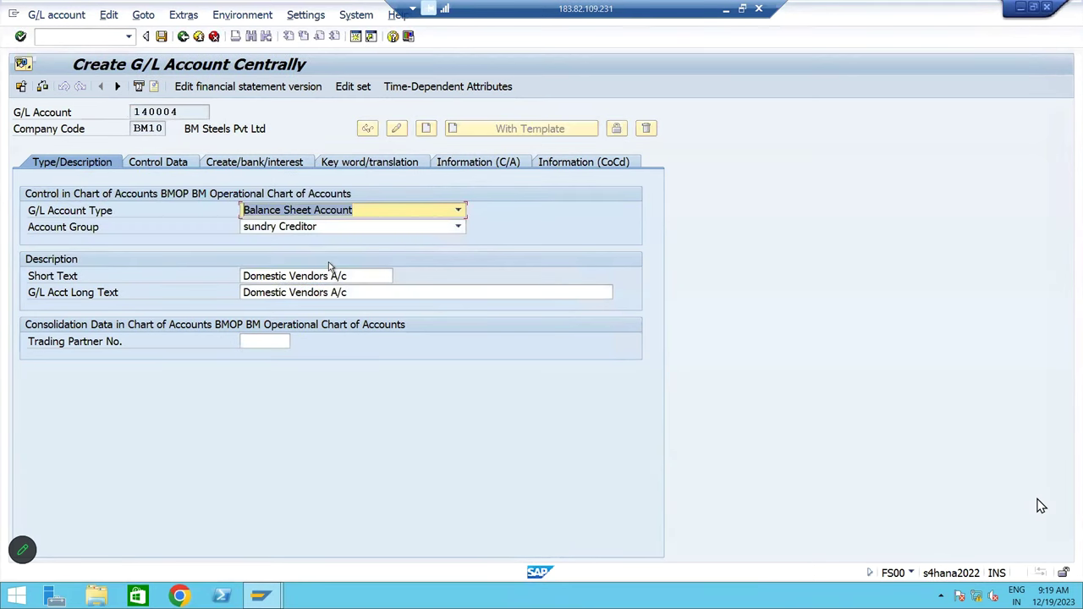
Set short text OT Vendors A/c and long text One time Vendors A/c
click(285, 276)
key(BackSpace)
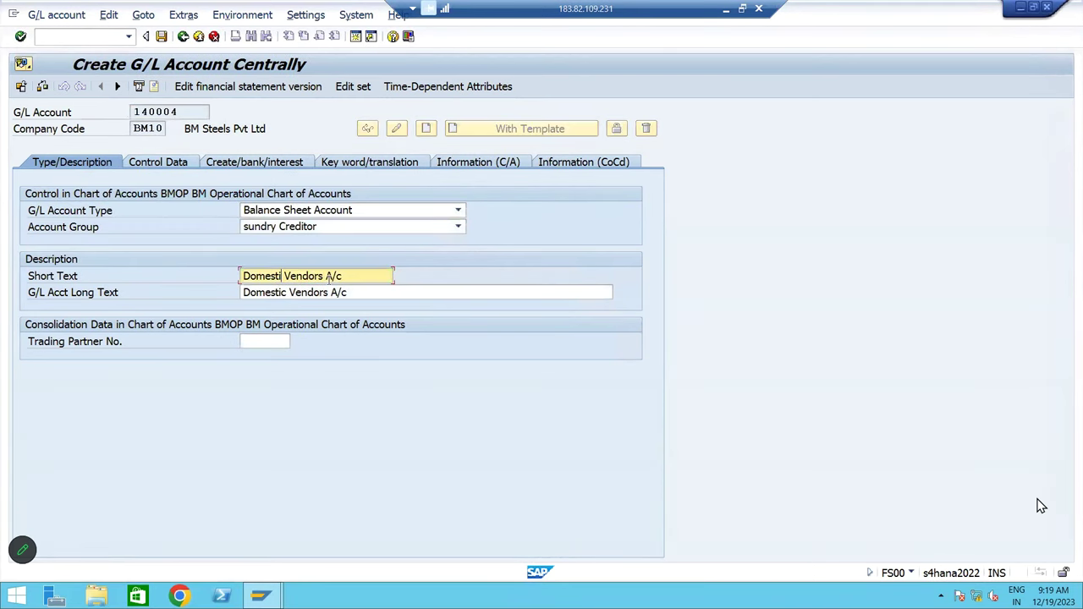
key(BackSpace)
key(BackSpace)
key(BackSpace)
key(BackSpace)
key(BackSpace)
key(BackSpace)
key(BackSpace)
text(o)
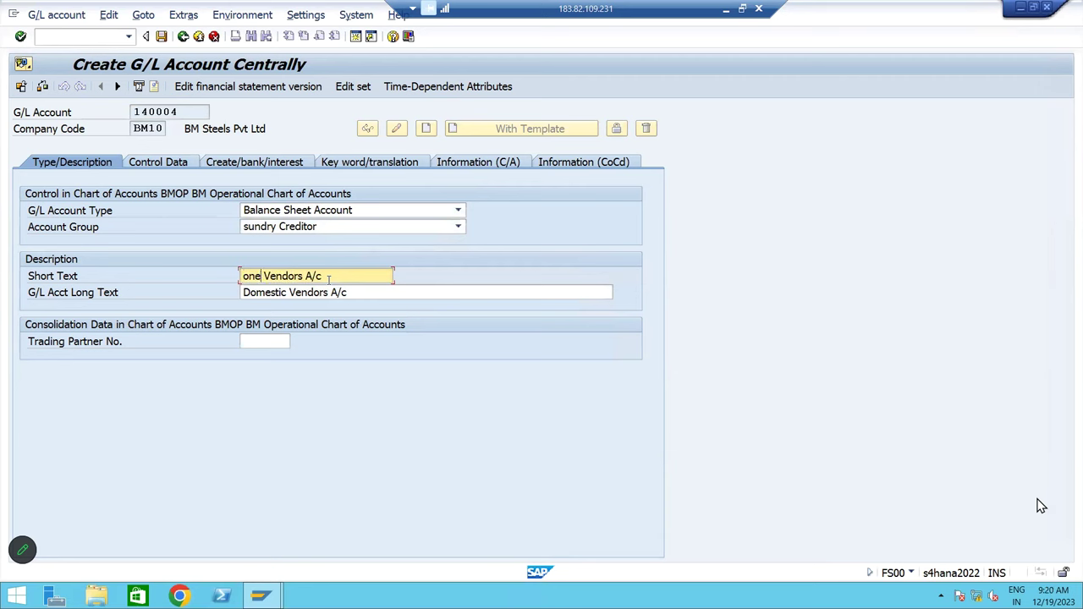
key(BackSpace)
text(OT)
key(Tab)
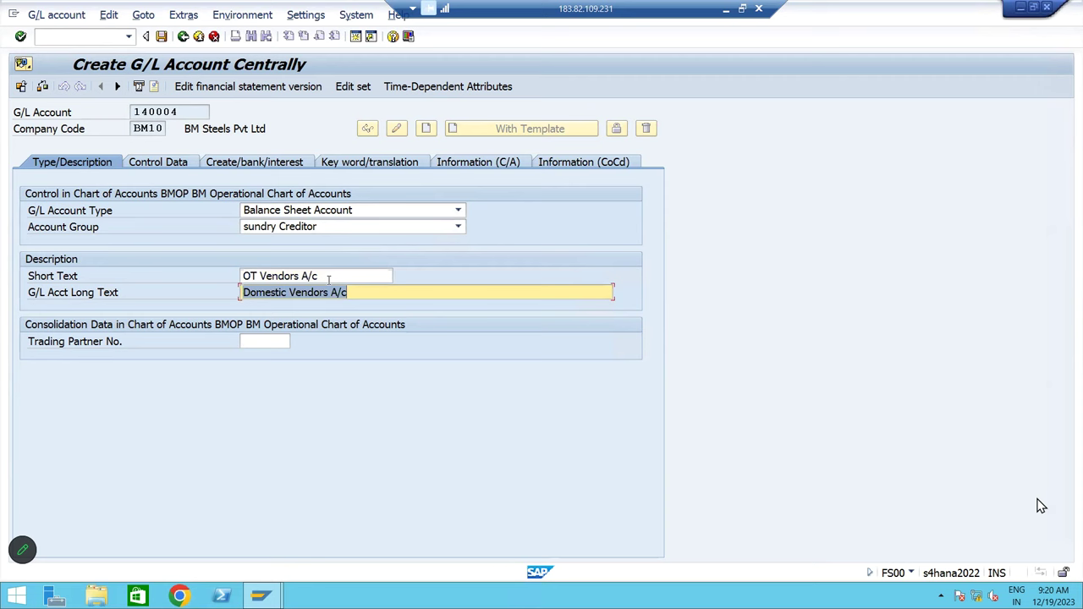
key(Left)
key(Left)
key(Left)
key(Left)
key(Left)
key(Left)
key(Left)
key(Left)
key(Left)
key(Left)
key(Left)
key(Left)
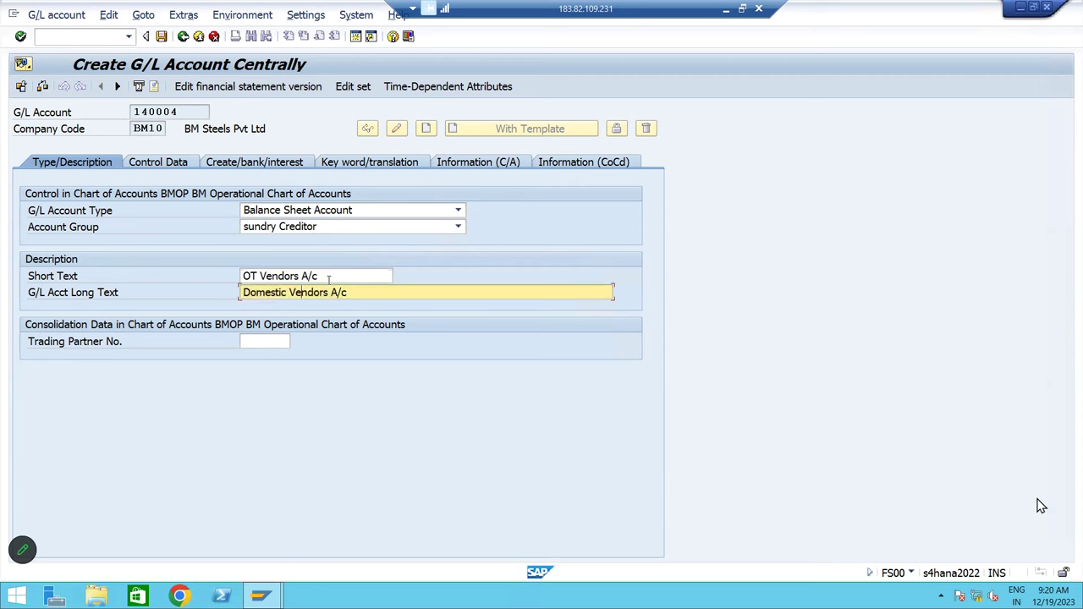
key(BackSpace)
key(BackSpace)
key(BackSpace)
key(BackSpace)
key(BackSpace)
key(BackSpace)
key(BackSpace)
key(BackSpace)
text(ONE)
key(BackSpace)
key(BackSpace)
key(BackSpace)
text(One time)
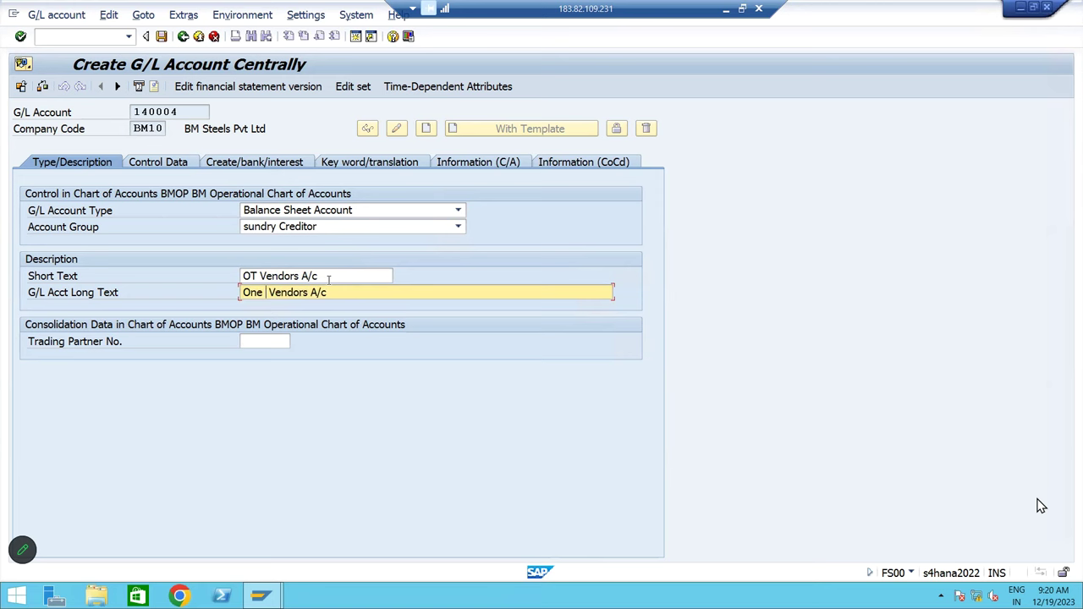
Review the copied control and document creation settings, then save account 140004
key(ctrl+Page_Down)
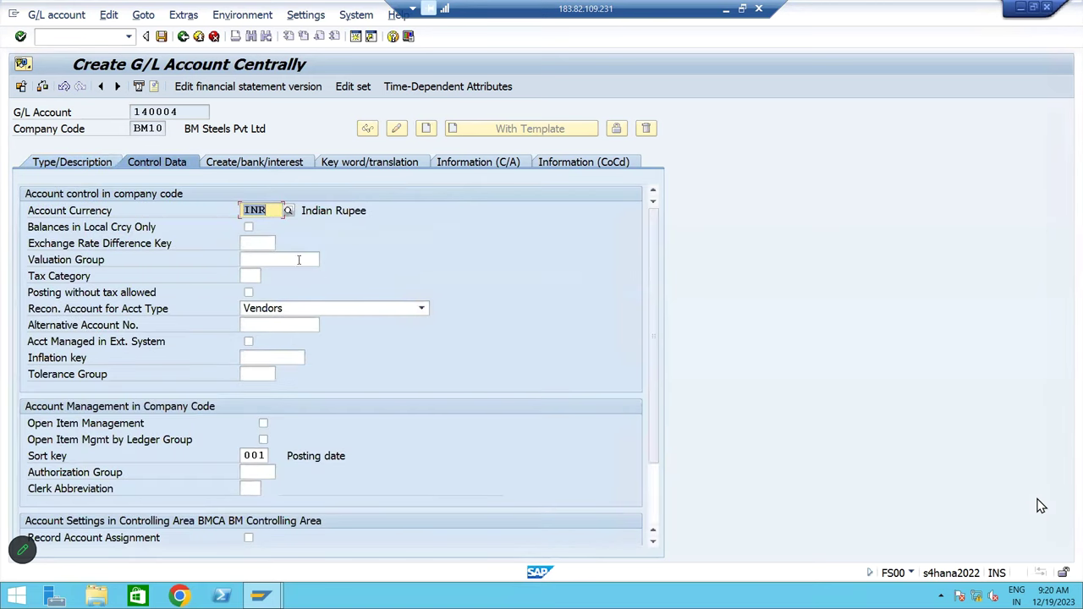
click(221, 162)
click(165, 162)
click(101, 163)
click(162, 37)
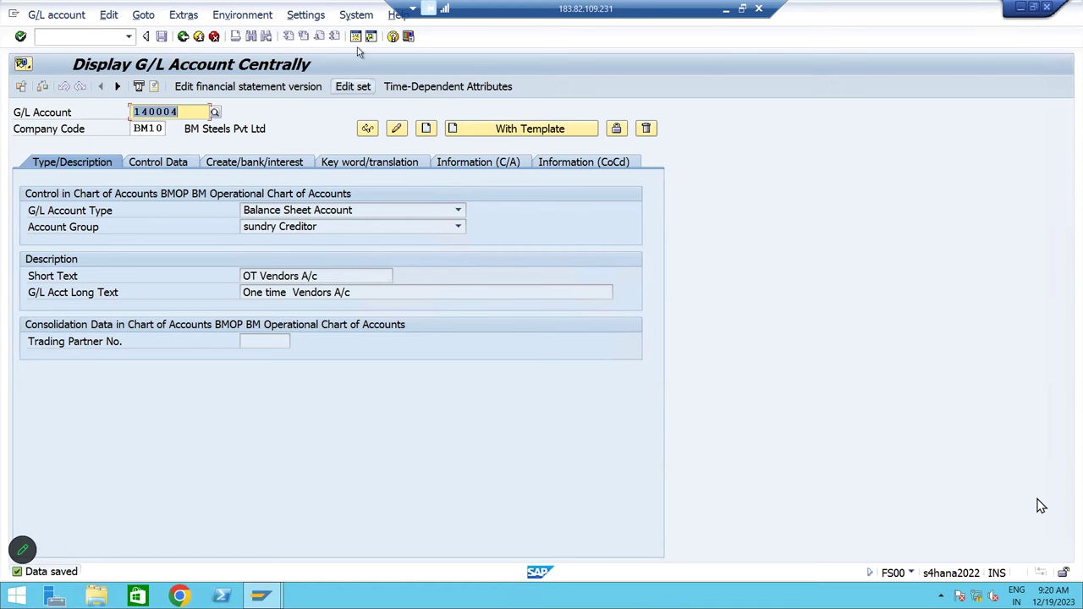
Turn on the navigation tree display for G/L account maintenance
click(321, 17)
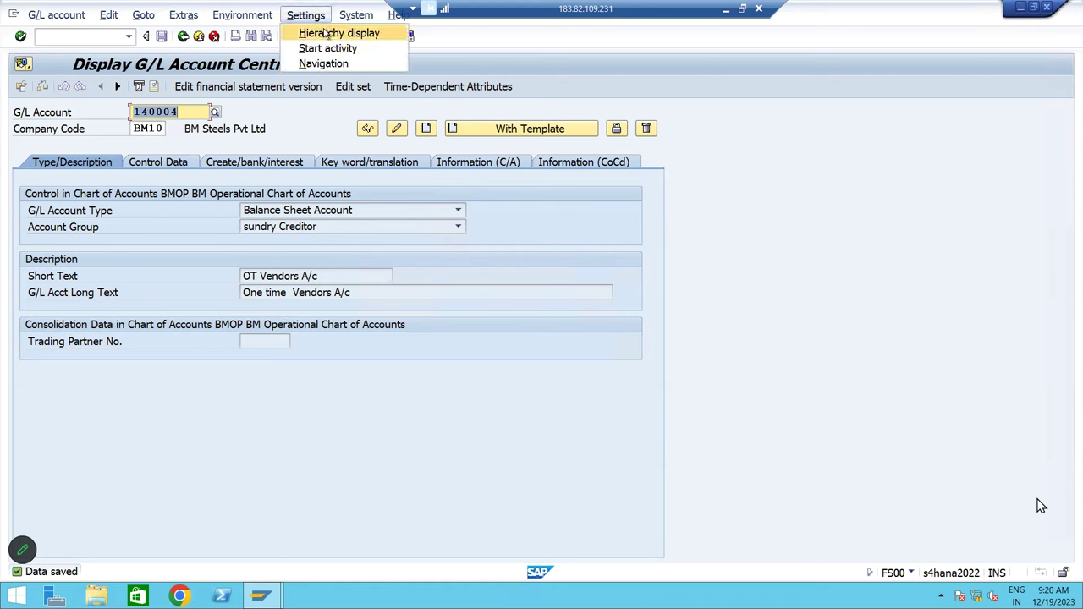
click(326, 33)
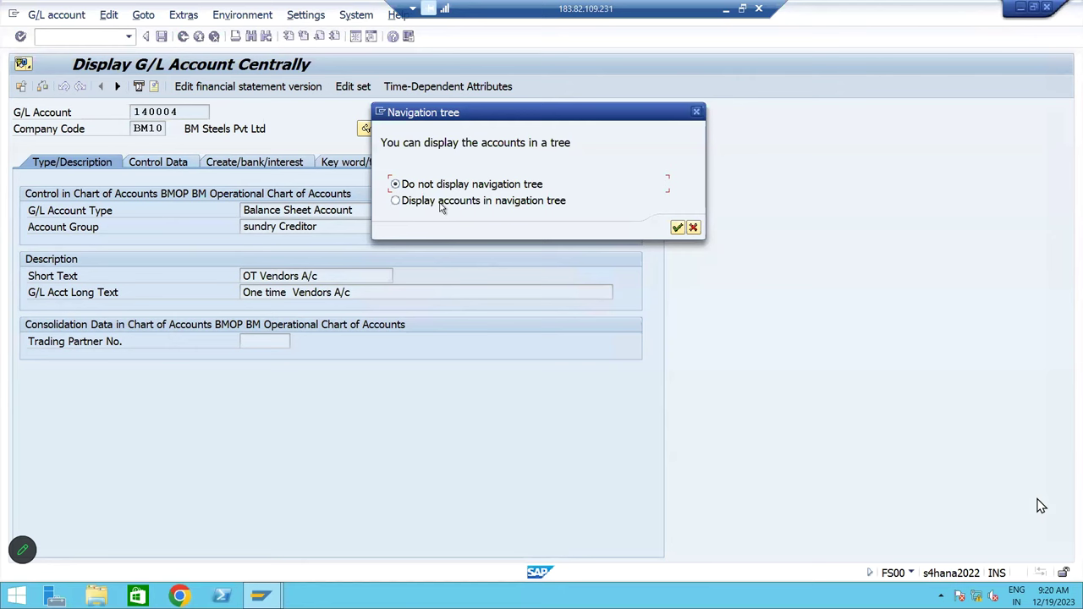
click(441, 203)
click(678, 228)
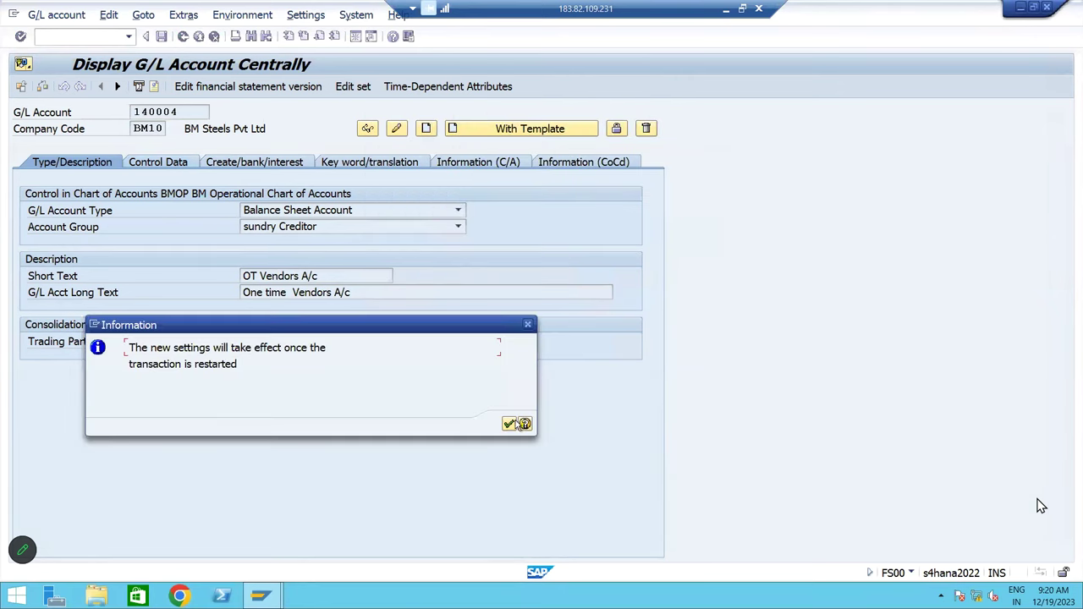
click(514, 421)
Leave the account display with /n and restart transaction FS00
click(74, 37)
text(/n)
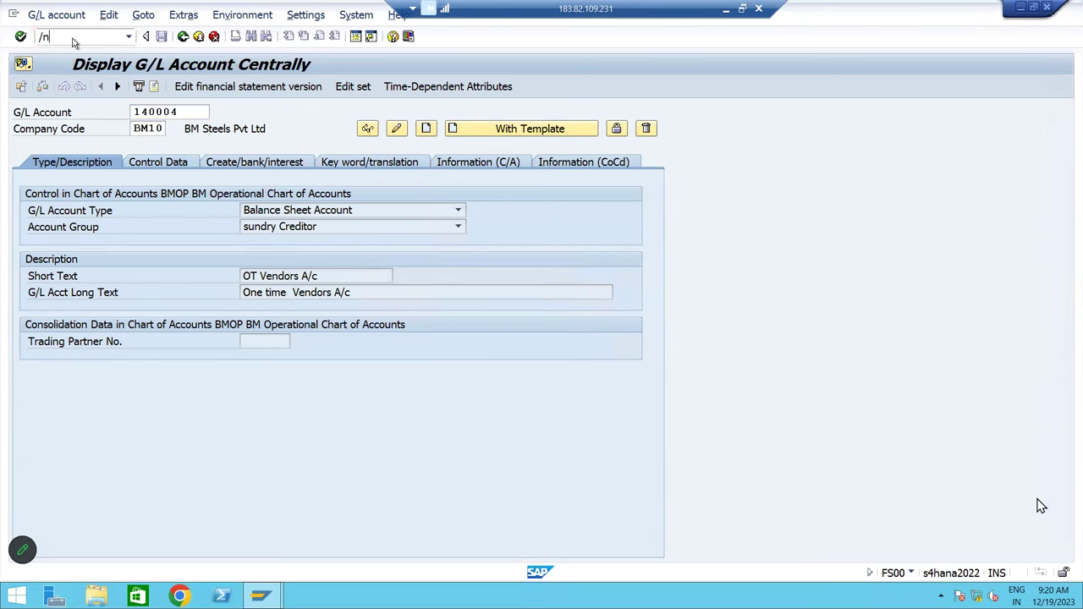
key(Return)
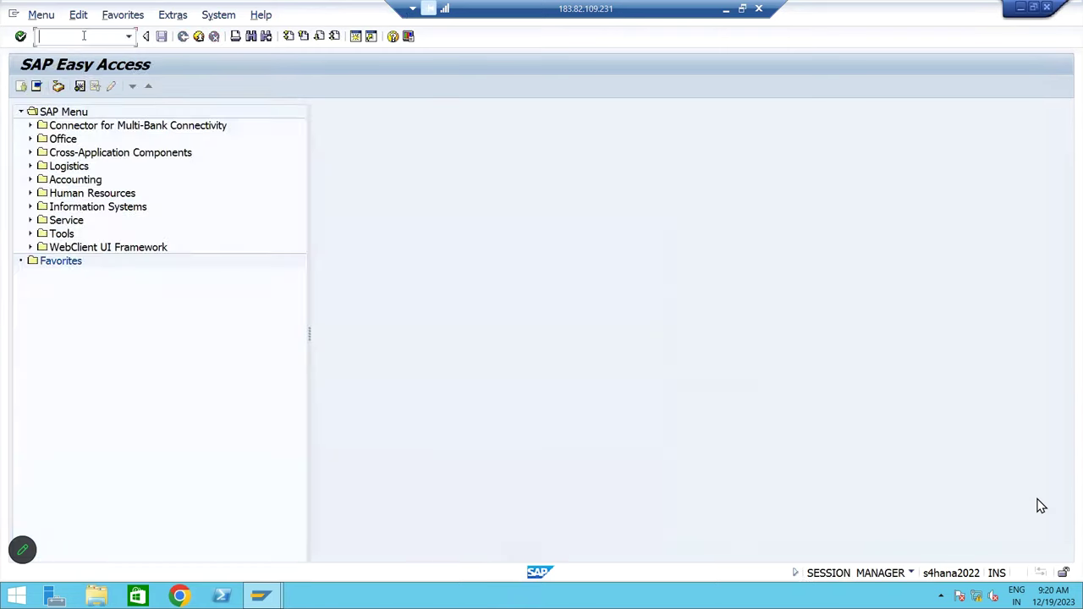
text(fs00)
key(Return)
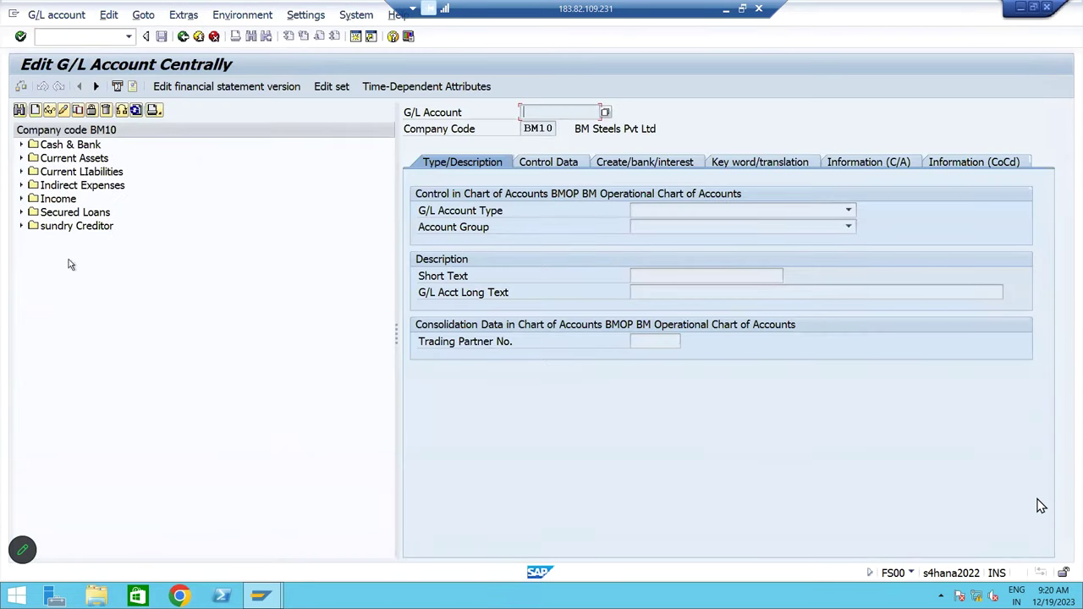
Expand sundry Creditor, review accounts 140000 Domestic through 140004 OT Vendors A/c, then minimise SAP
click(22, 226)
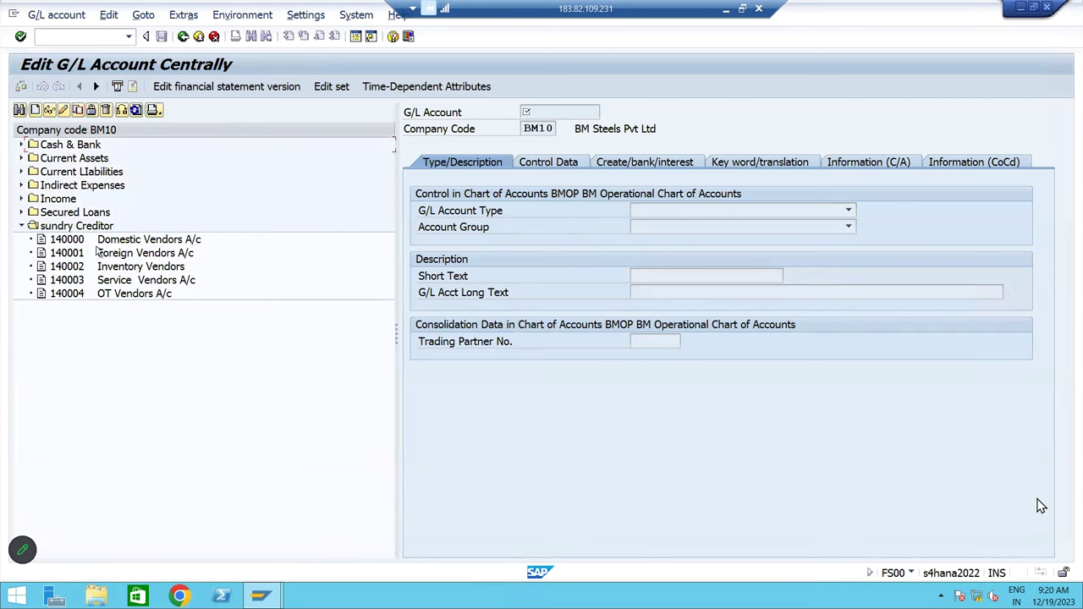
click(136, 244)
click(137, 254)
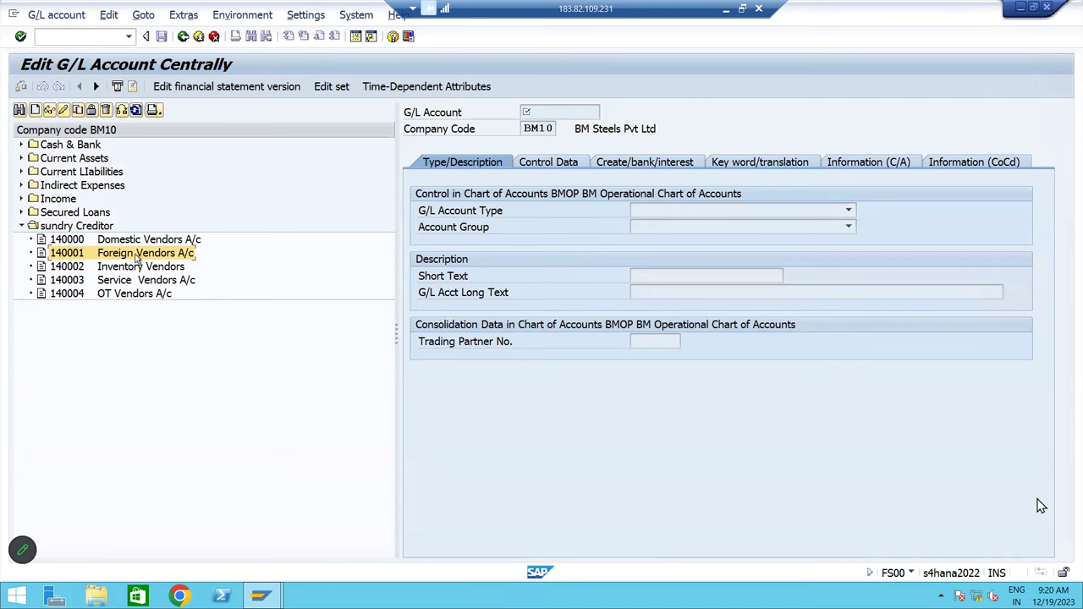
click(140, 266)
click(132, 280)
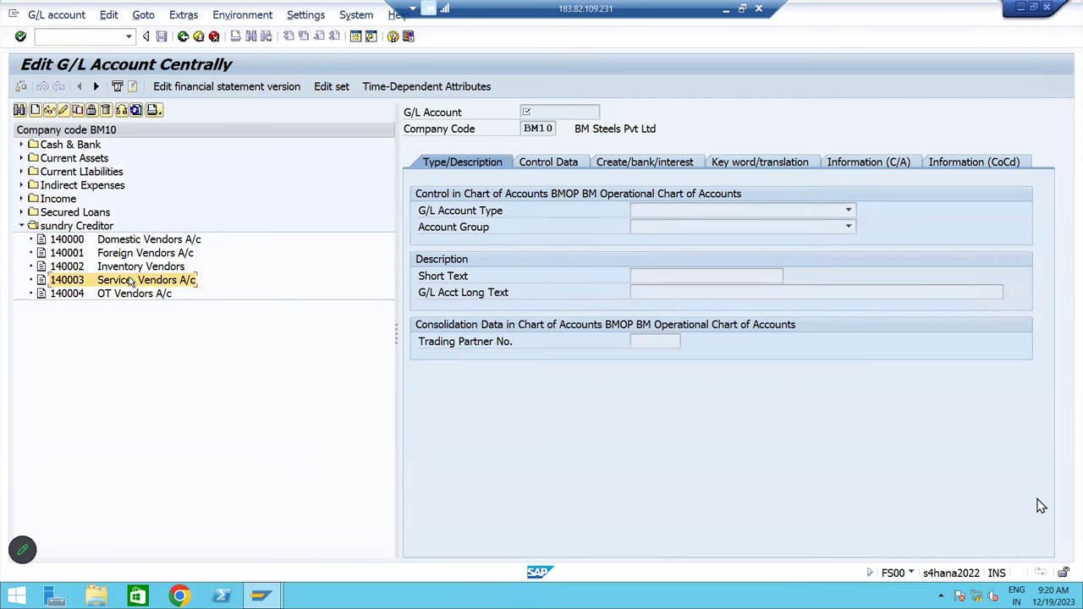
click(133, 296)
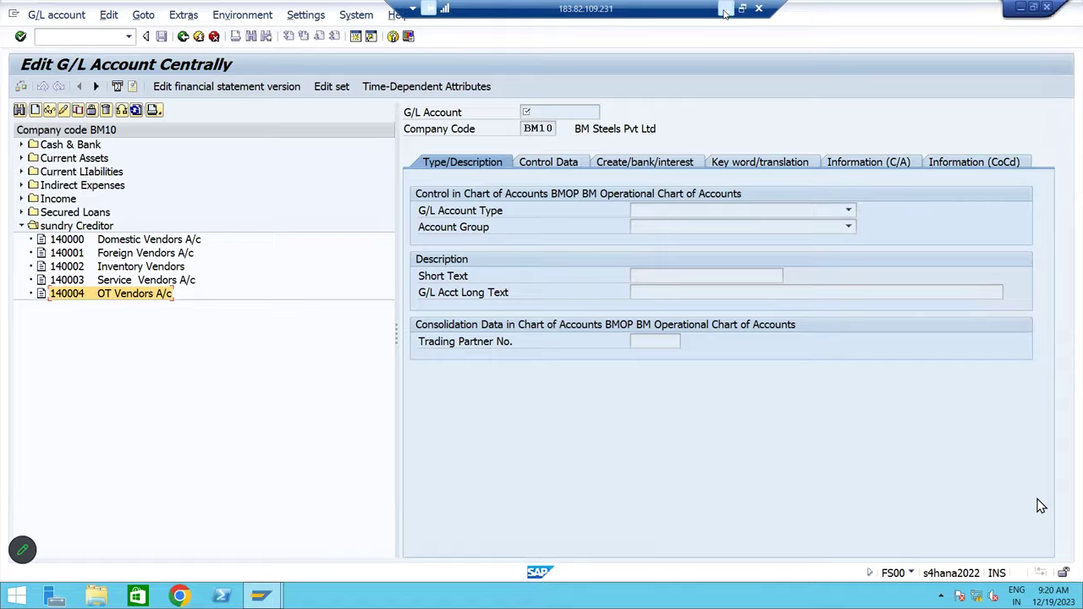
click(724, 10)
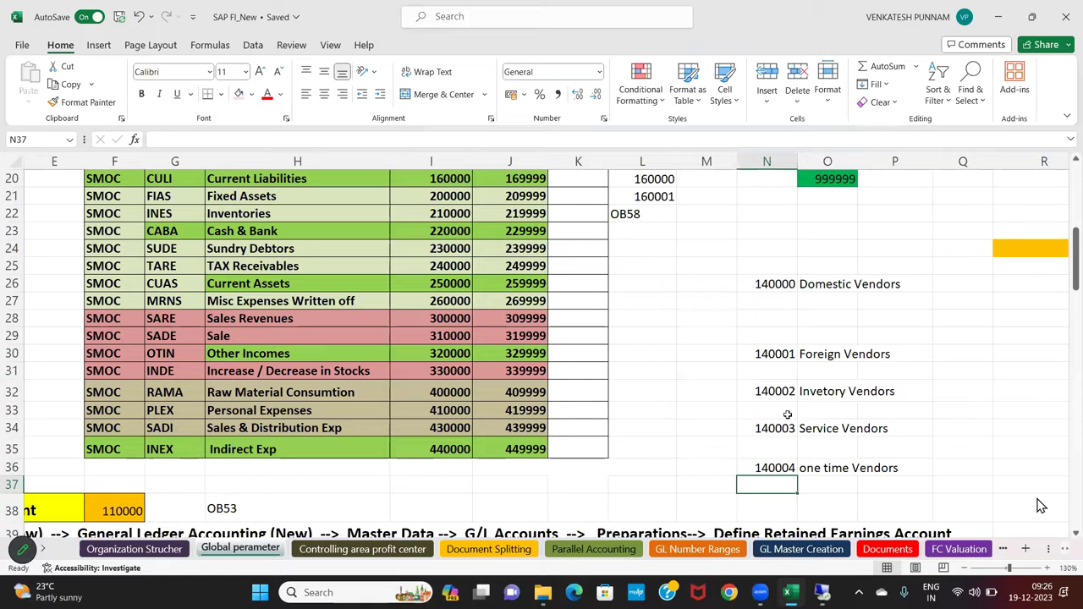
Scroll through the workbook's sheet tabs and open the AP AND AR sheet
click(44, 550)
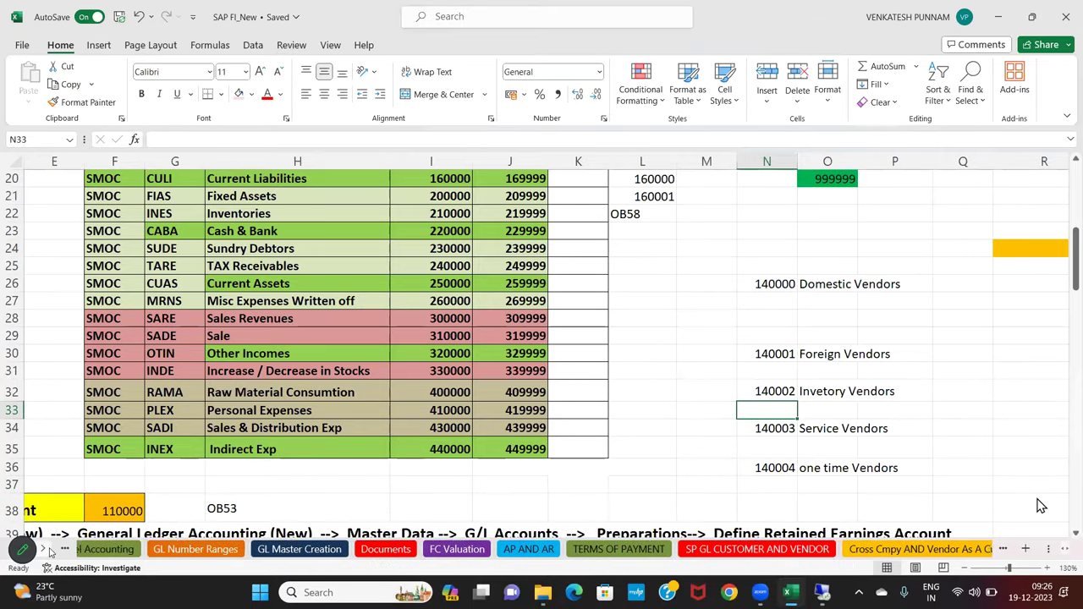
click(47, 548)
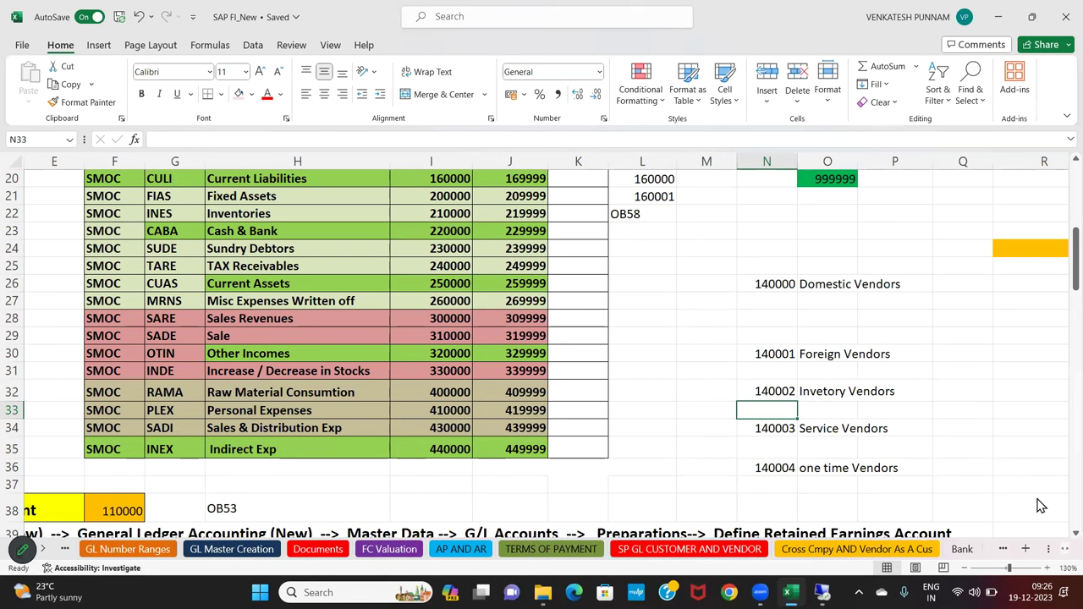
click(27, 548)
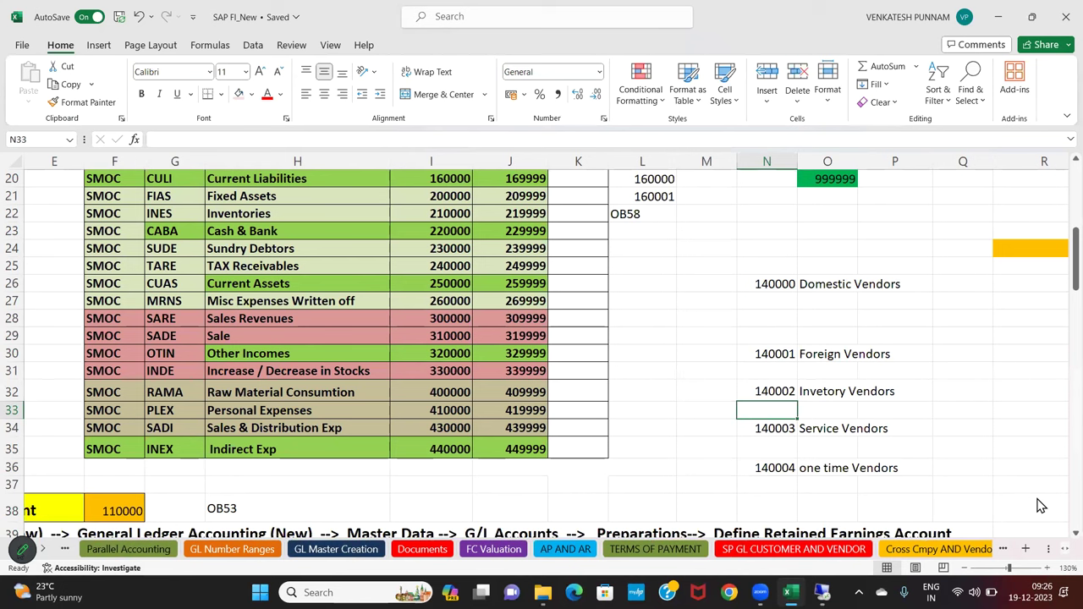
click(47, 548)
click(47, 548)
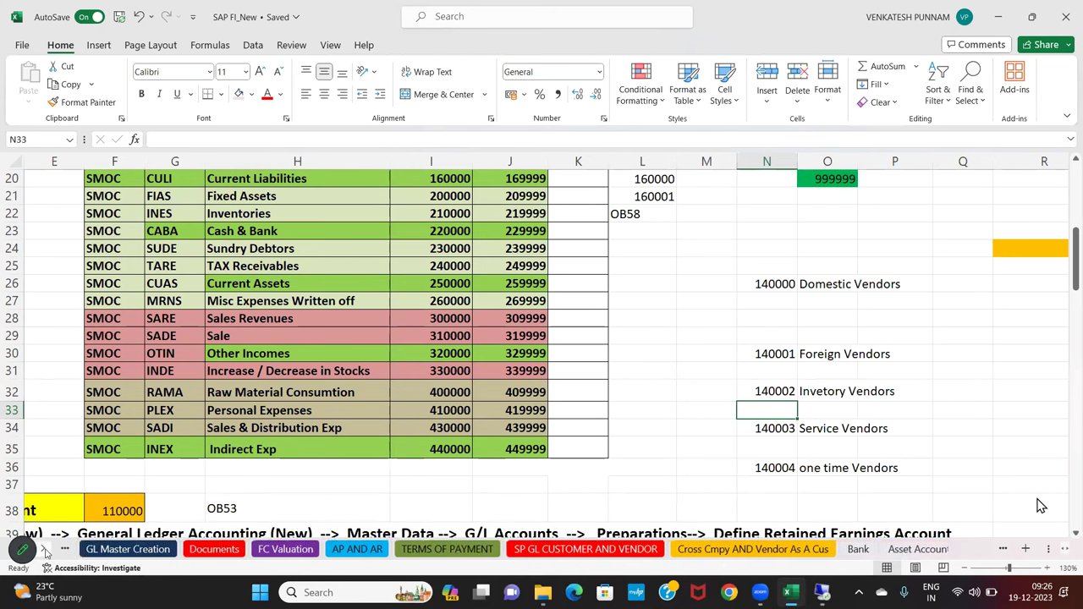
click(47, 548)
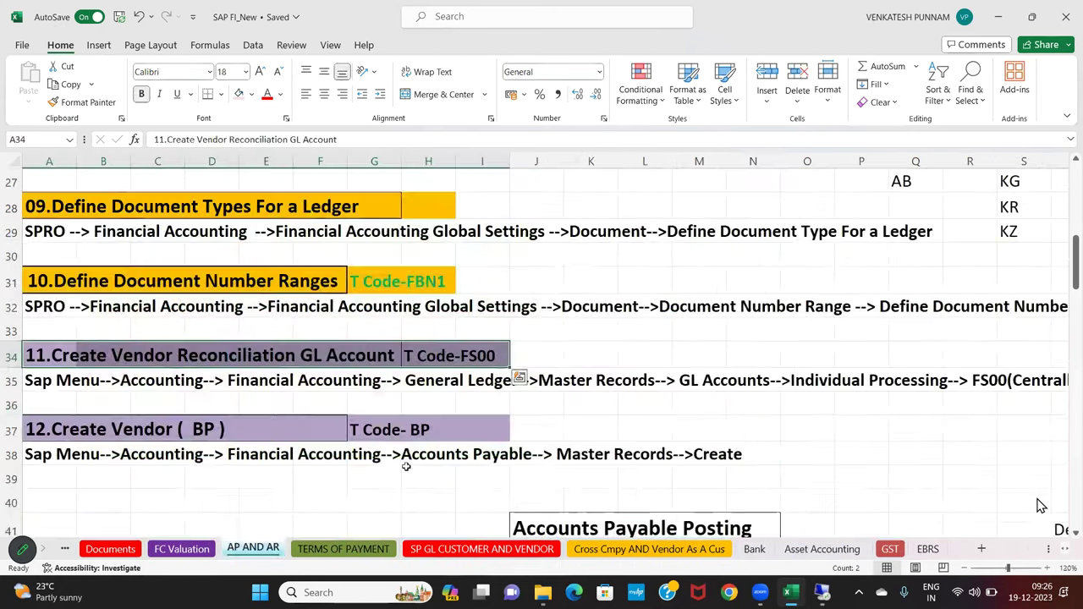
Select cells AD29:AF30 of the first domestic vendor in the diagram, then switch back to SAP
scroll(1041, 505, up, 1)
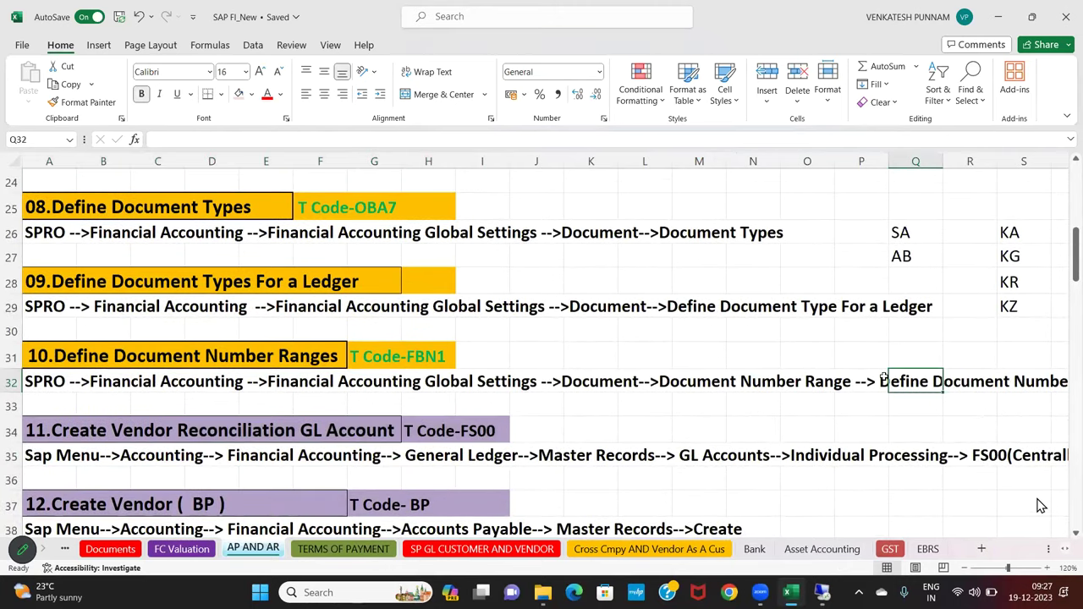
key(Right)
key(Right)
key(Right)
key(Right)
key(Right)
key(Right)
key(Right)
key(Right)
key(Right)
key(Right)
key(Right)
key(Right)
key(Right)
key(Right)
key(Right)
key(Right)
key(Right)
key(Right)
key(Right)
key(Right)
key(Up)
key(Up)
key(Up)
key(Up)
key(Up)
key(Up)
key(Up)
key(Up)
key(Up)
key(Up)
key(Up)
key(Right)
key(Right)
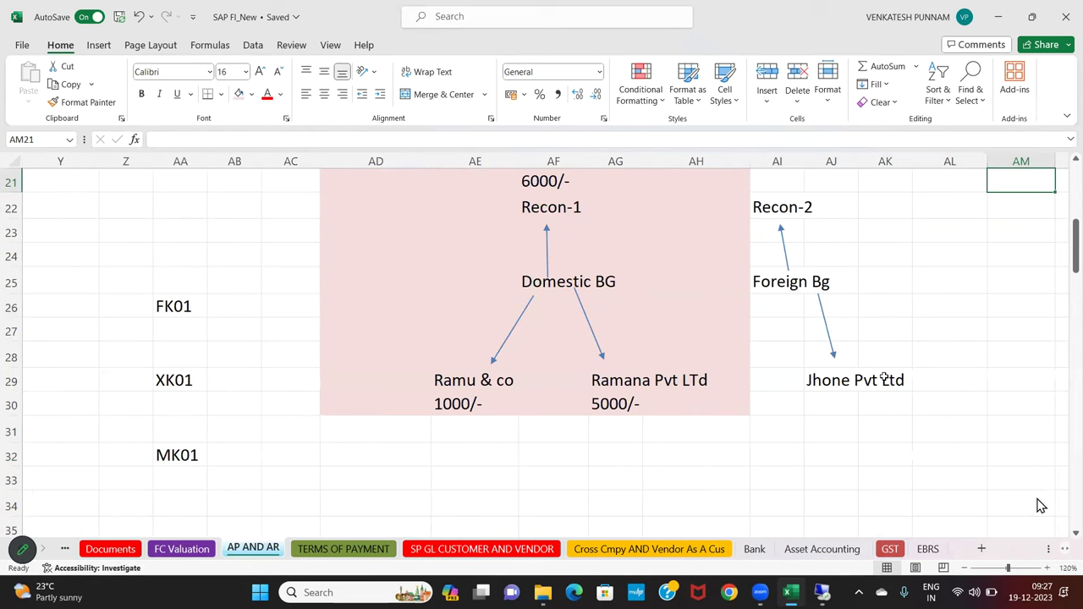
drag(427, 381, 550, 402)
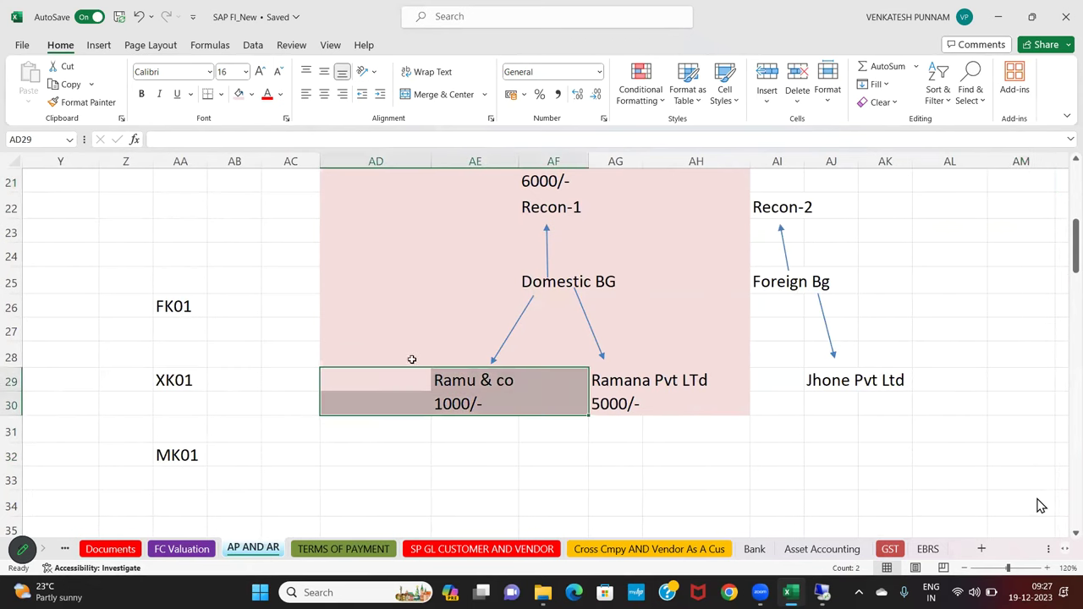
key(alt+Tab)
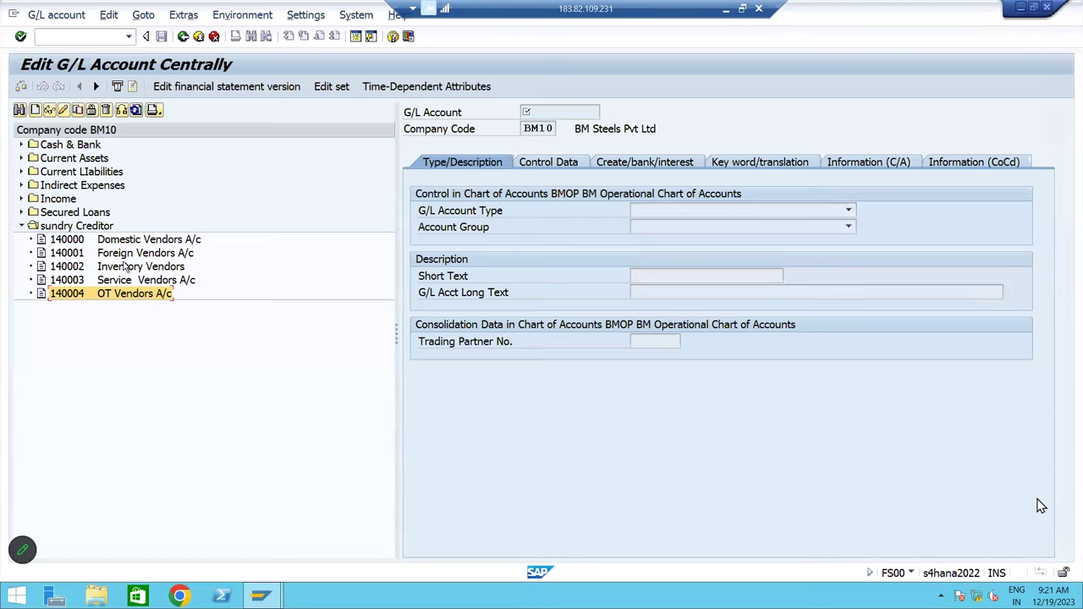
Check account 140000 in SAP against the foreign vendor's name in Excel cell AJ29
click(71, 241)
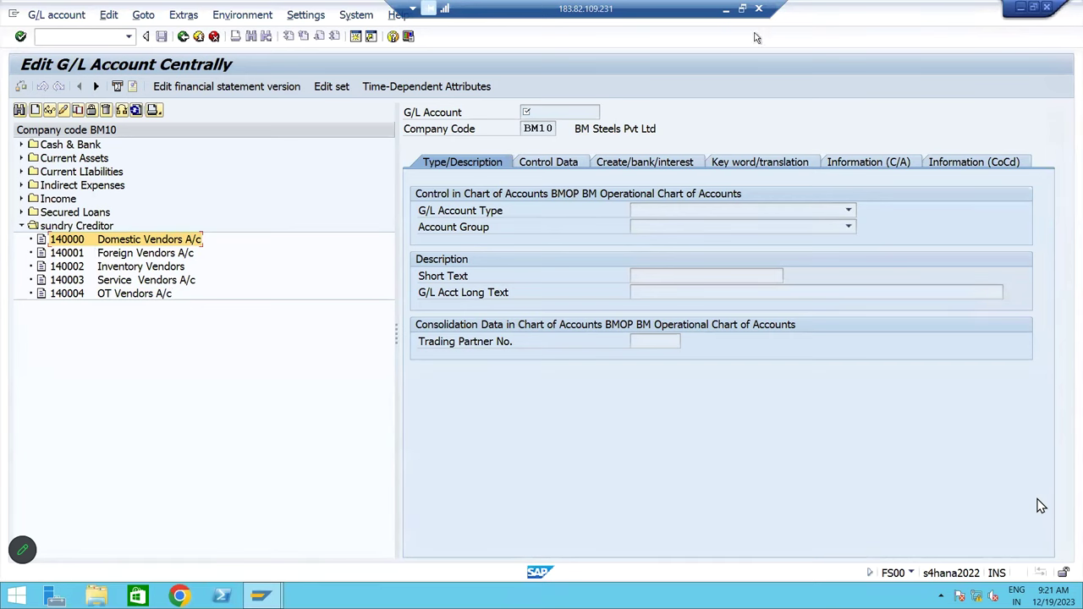
click(725, 8)
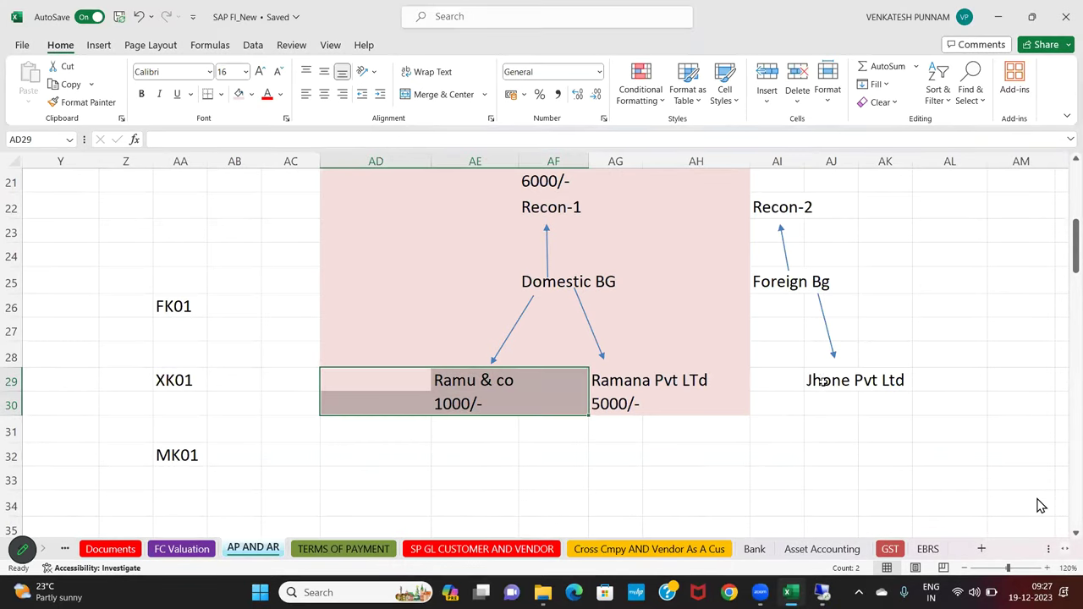
drag(825, 385, 883, 385)
key(alt+Tab)
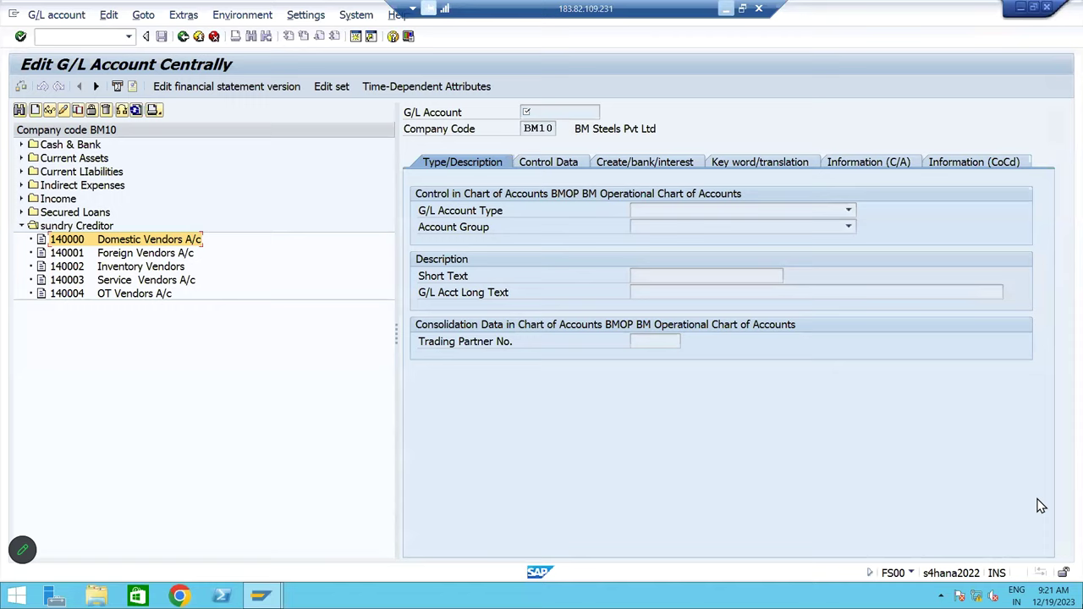
Review account 140001 Foreign Vendors A/c, return to SAP Easy Access, and minimise SAP
click(66, 256)
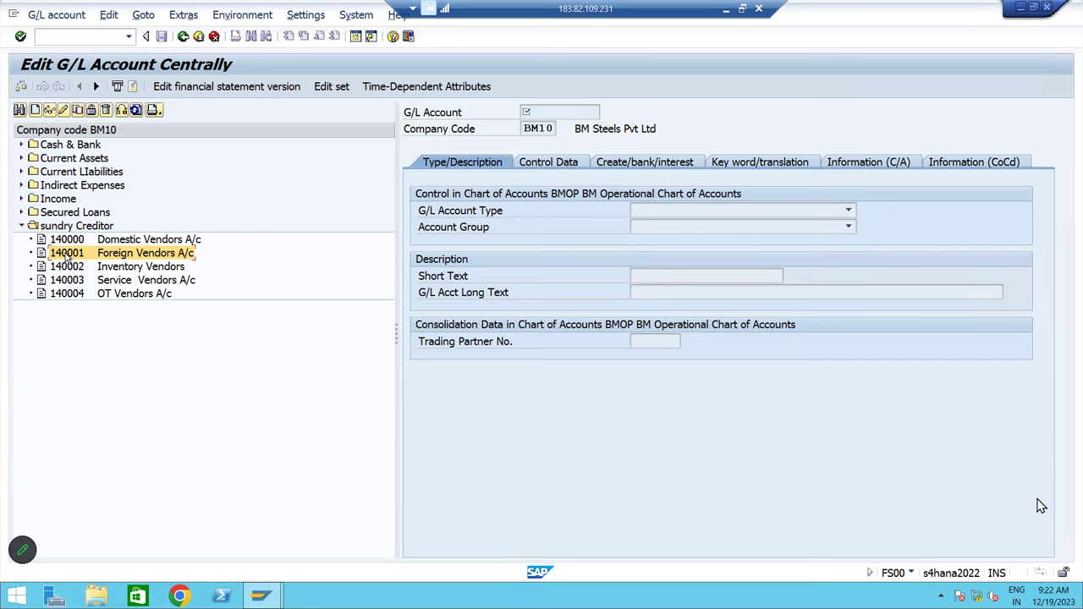
click(183, 37)
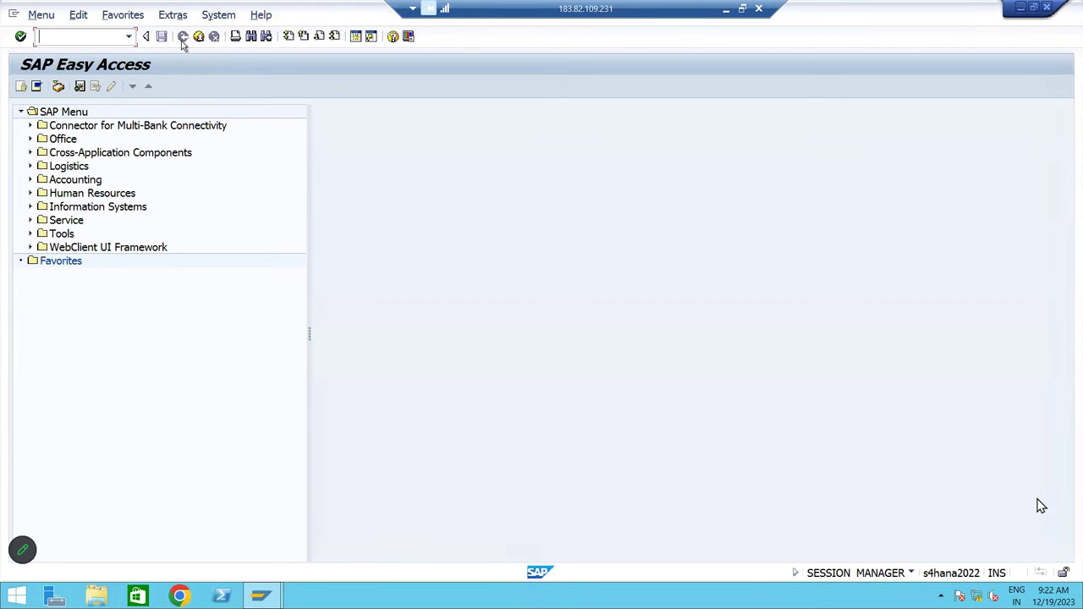
click(725, 11)
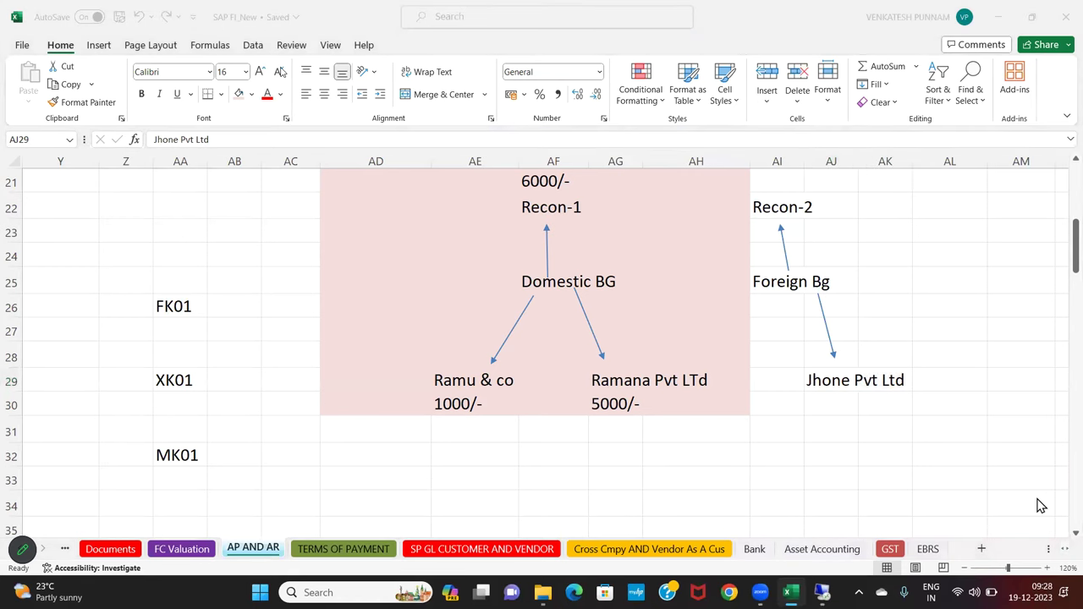